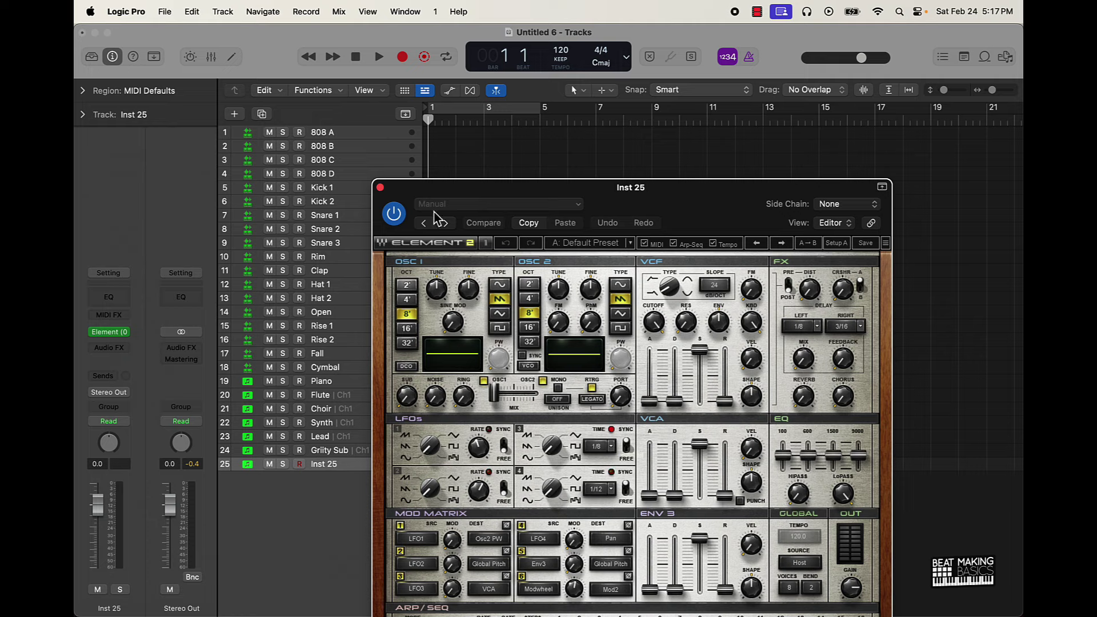
- Browse the Element synth's presets to Abnormality (MW) and close the plug-in window
left_click(446, 223)
left_click(445, 223)
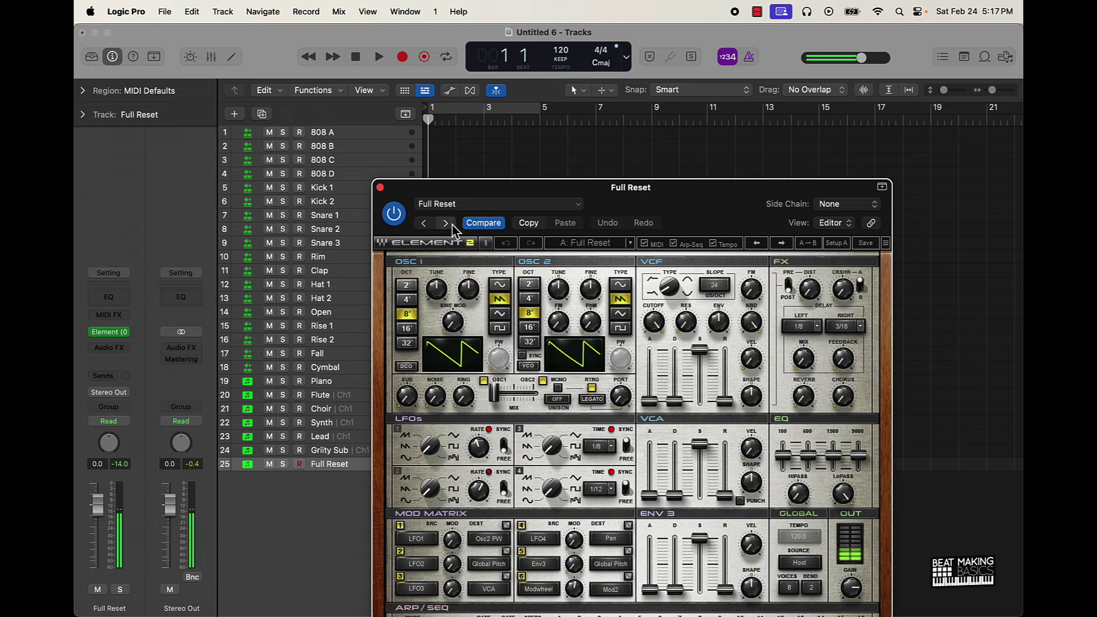
left_click(446, 223)
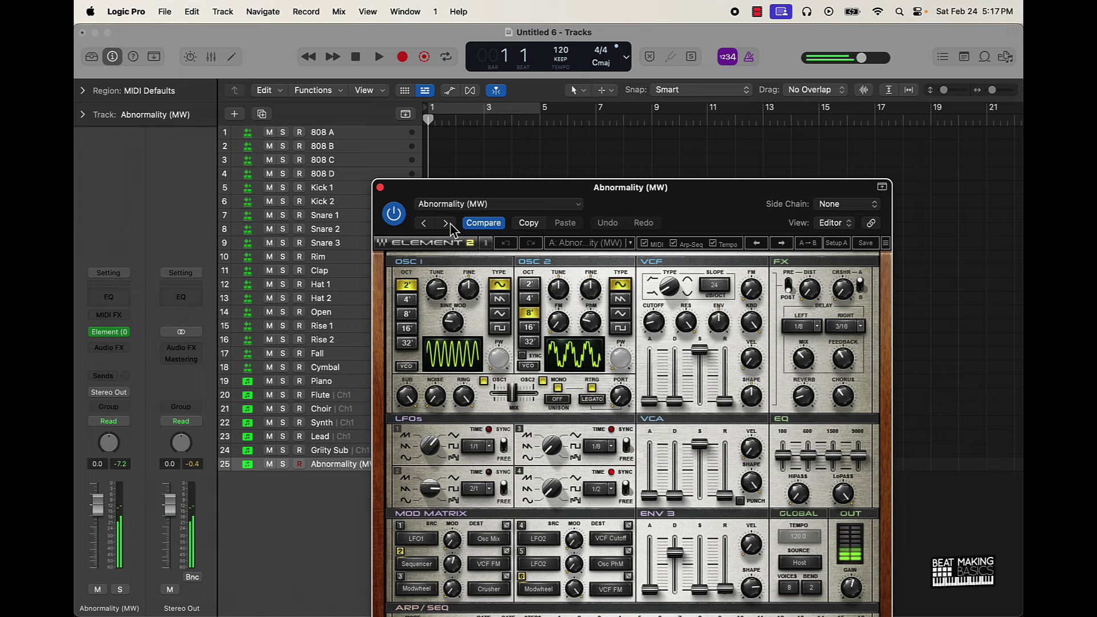
left_click(380, 188)
- Turn on the cycle over bars 1 to 5 and record a melody on the Abnormality (MW) track
left_click(483, 111)
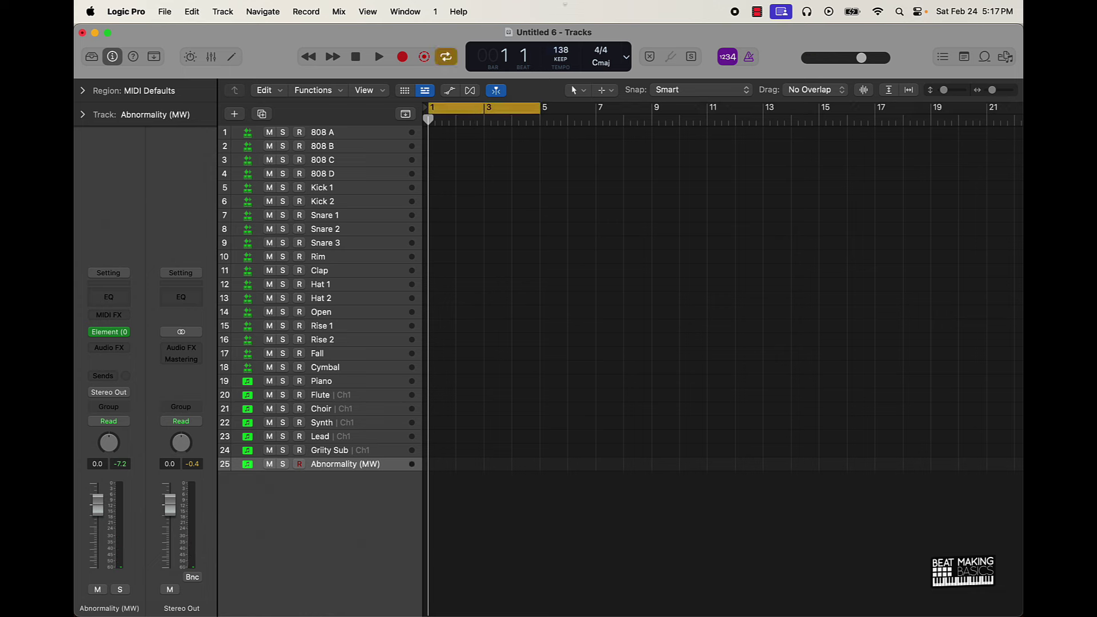
left_click(402, 58)
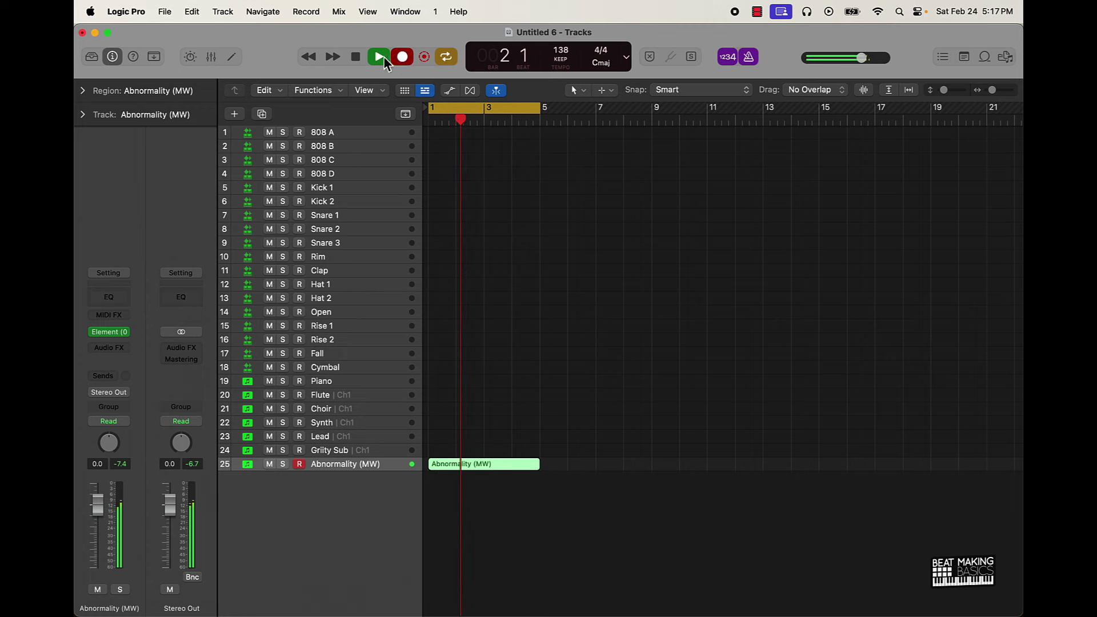
left_click(402, 57)
- Open the Abnormality (MW) region in the Piano Roll and quantize its notes to 1/16 Note
double_click(489, 463)
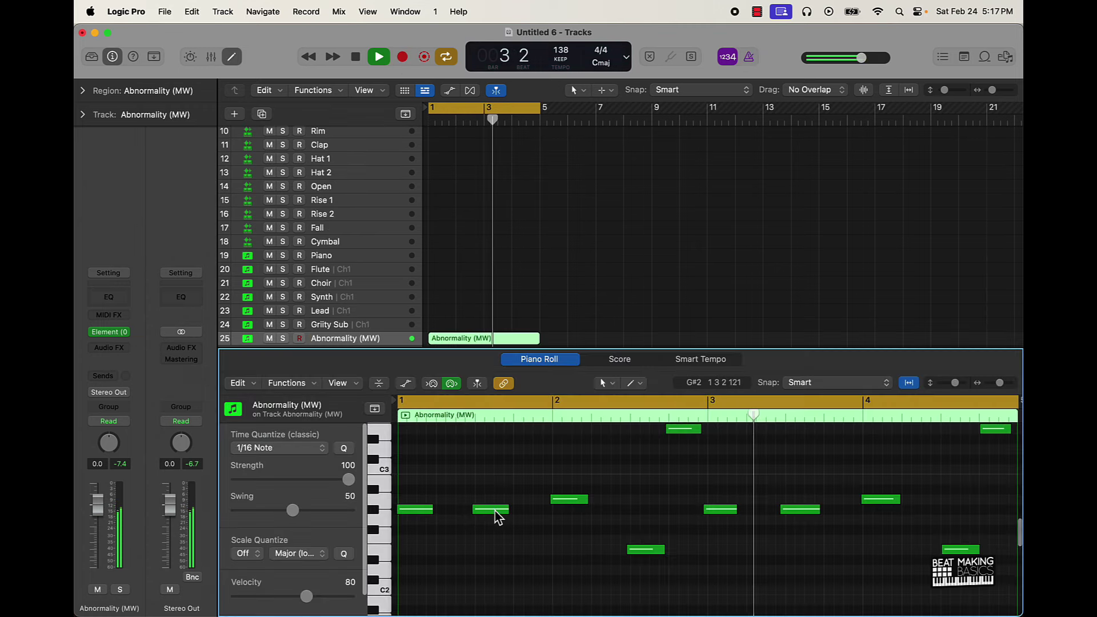
left_click(343, 447)
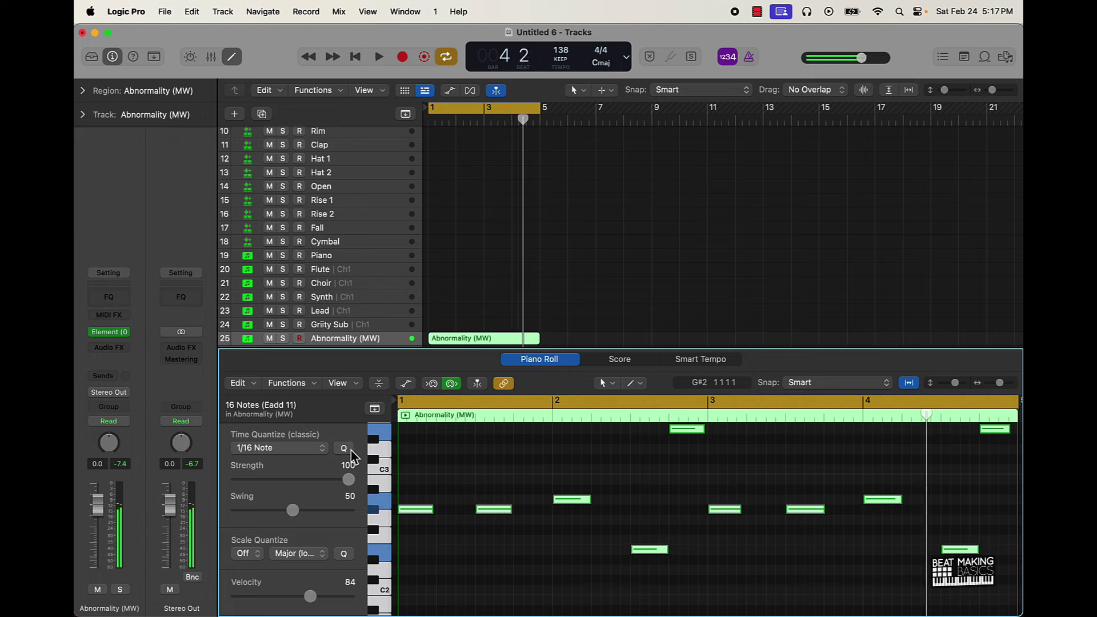
key("space")
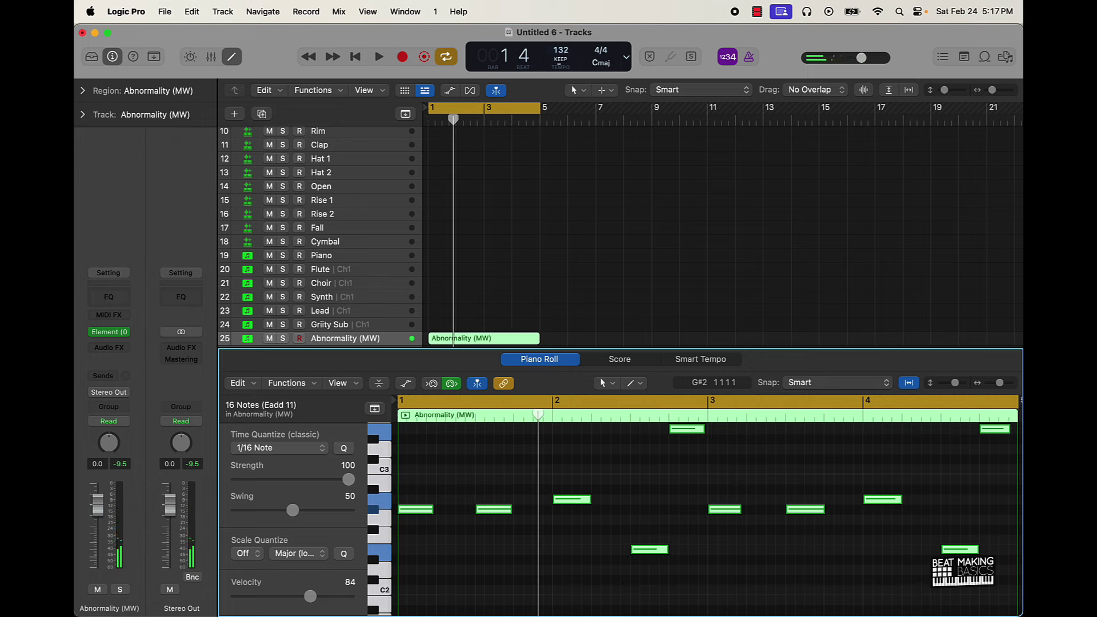
- Transpose all of the melody's notes down two semitones and audition them during playback
key("space")
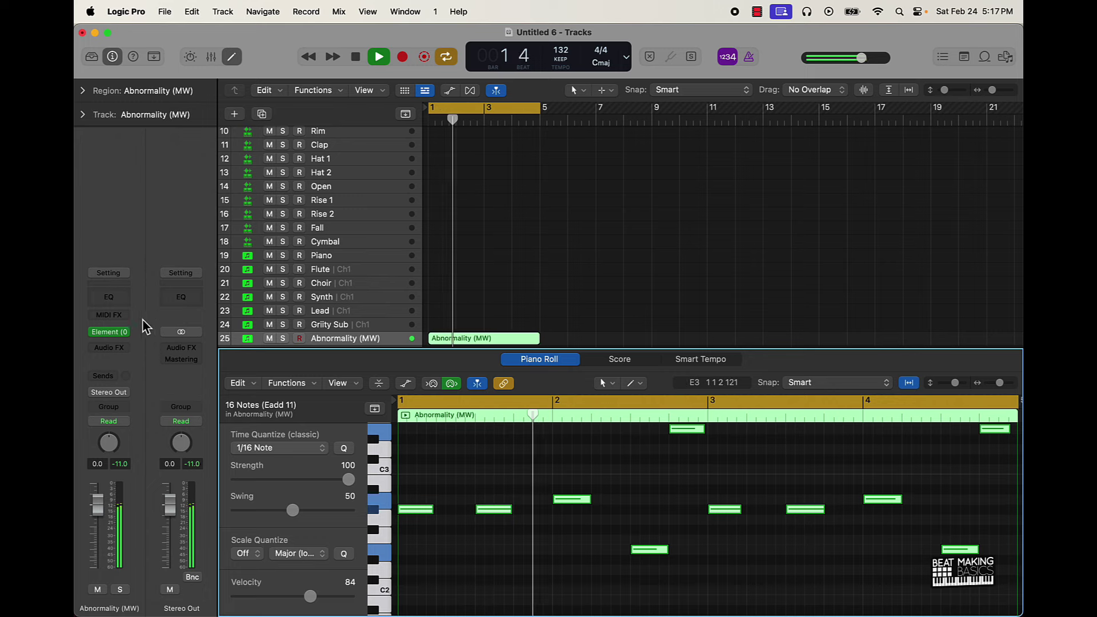
key("alt+Down")
key("alt+Down")
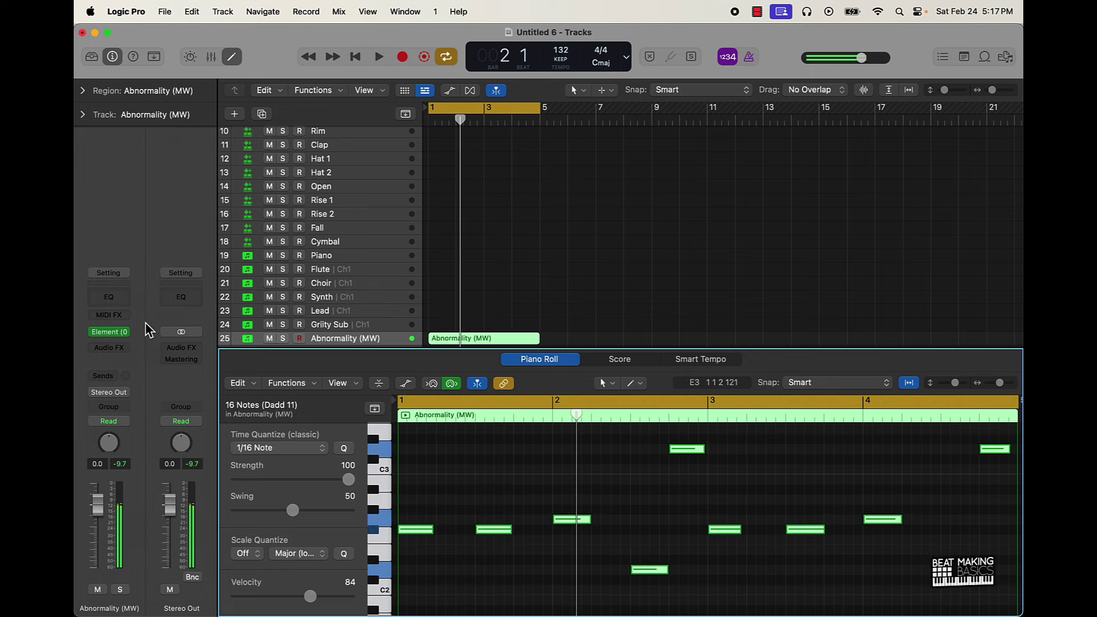
key("space")
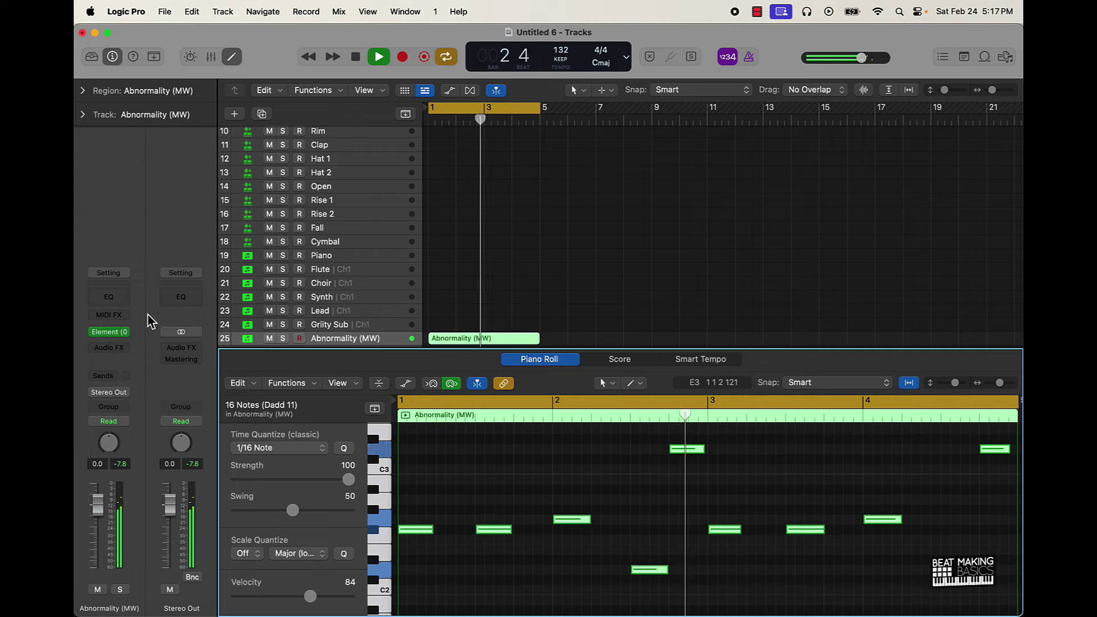
- Create a 16-step pattern on the Clap track with a hit on step 9 and play it back
left_click(337, 146)
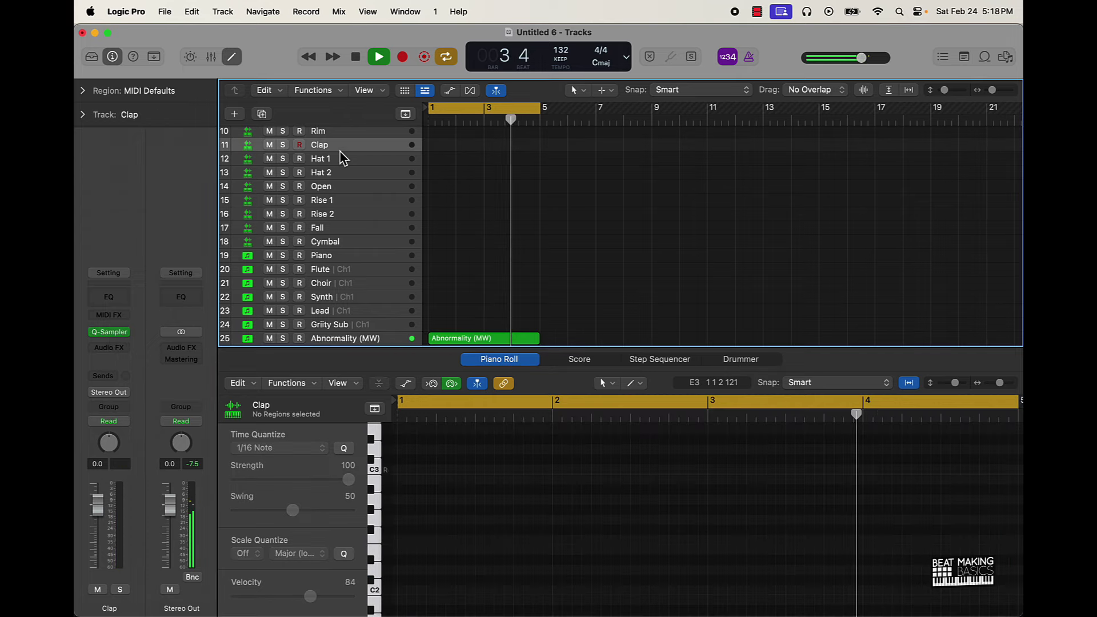
key("space")
left_click(662, 360)
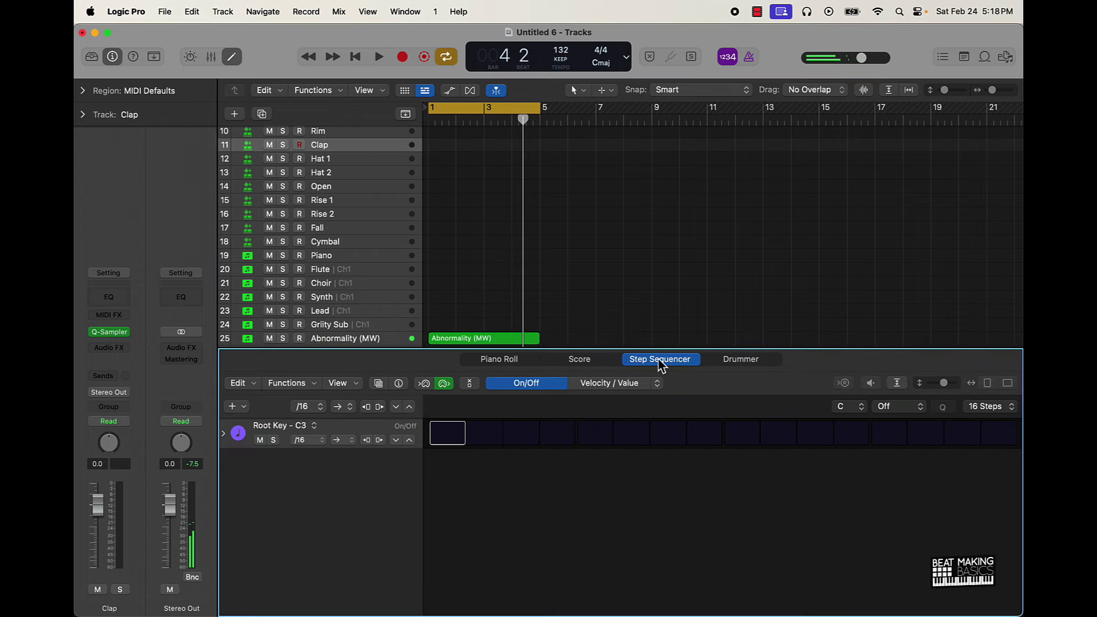
key("Return")
left_click(744, 443)
key("space")
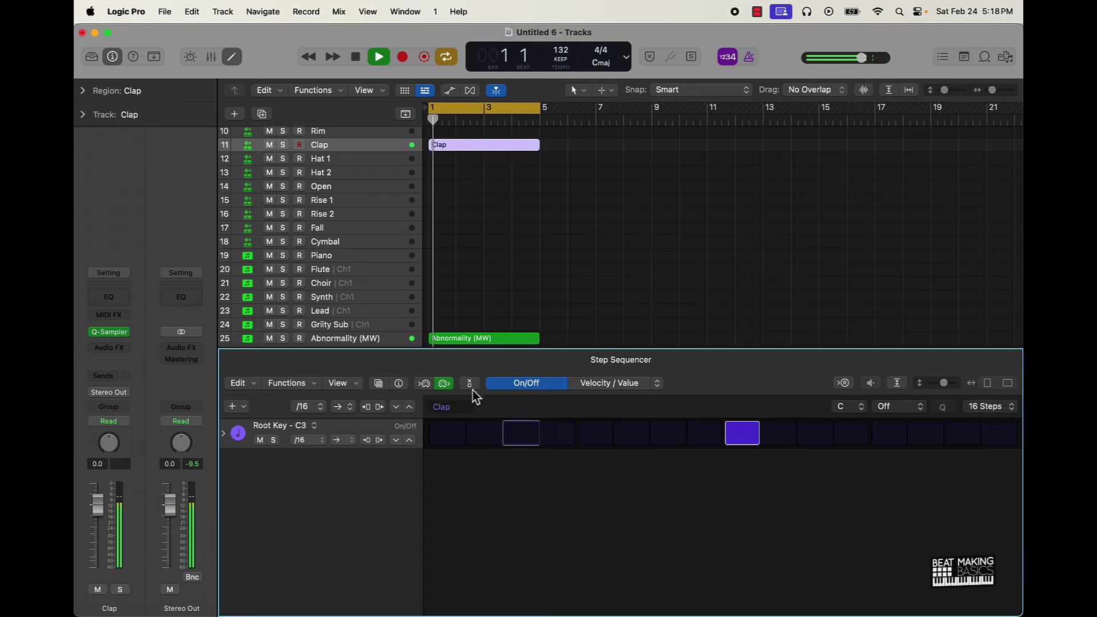
- Create a 16-step pattern on the Hat 1 track with a hit on every odd-numbered step, and play it back
left_click(320, 159)
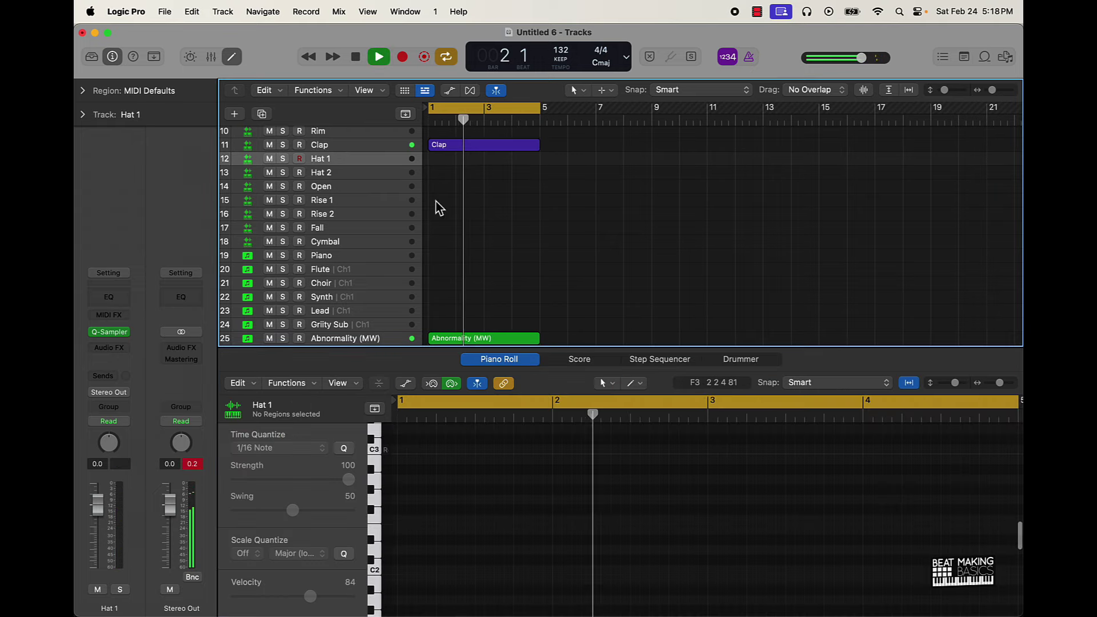
left_click(660, 359)
key("space")
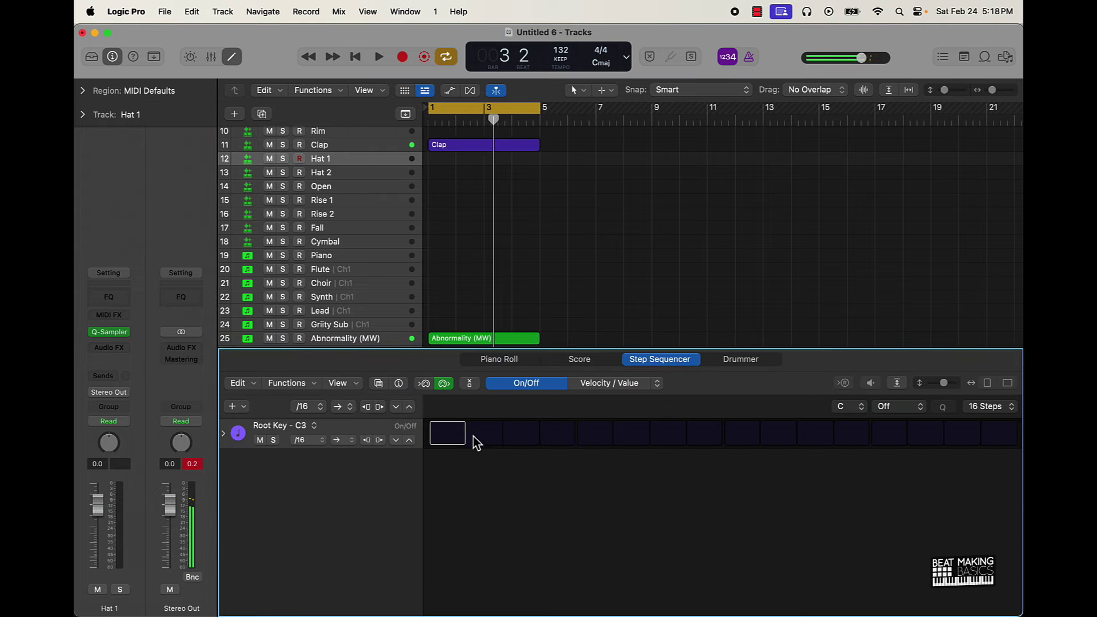
left_click(448, 436)
left_click(513, 437)
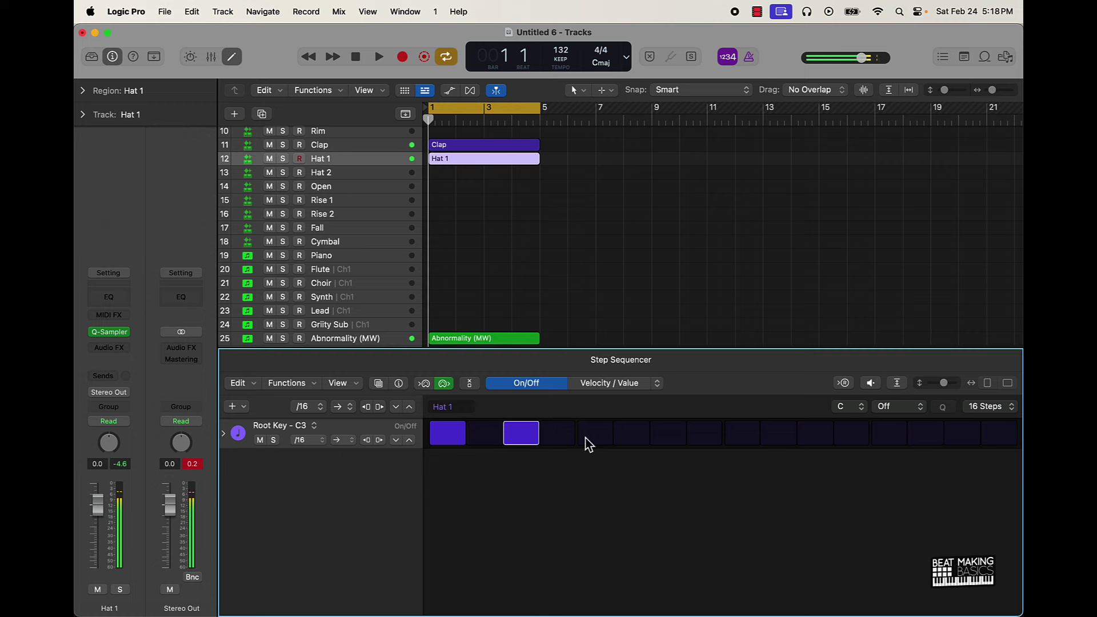
left_click_drag(900, 442, 926, 441)
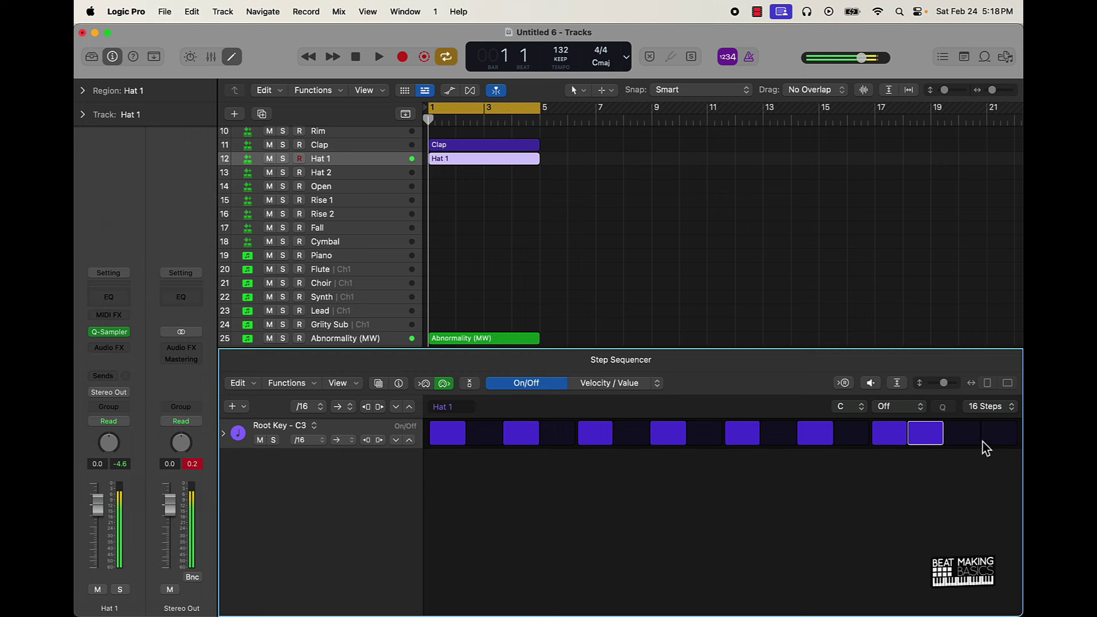
left_click(928, 443)
key("space")
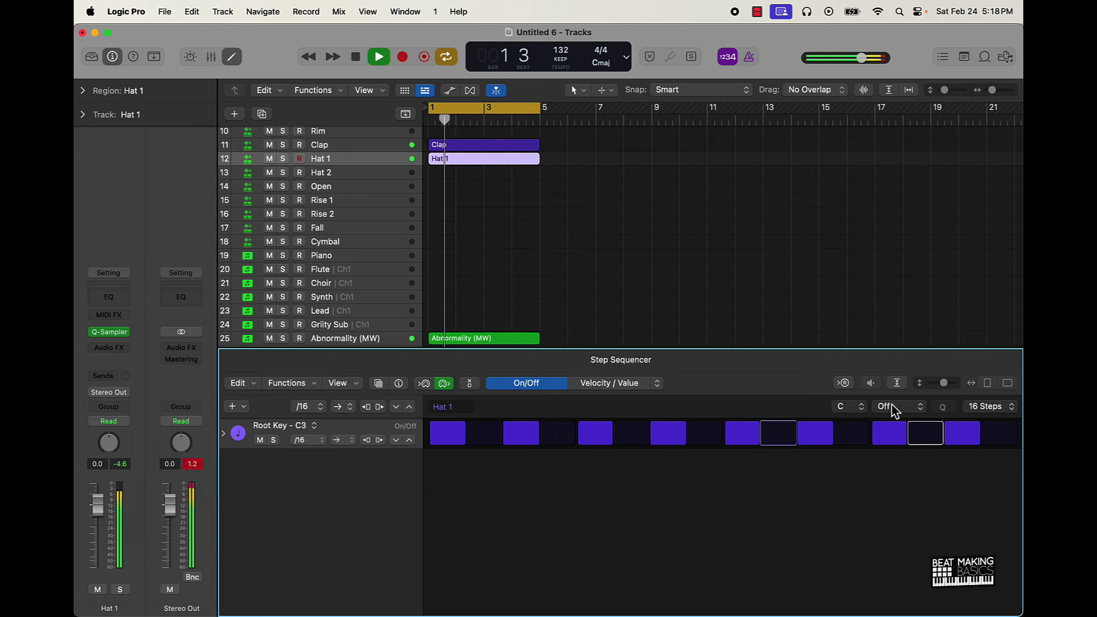
- Extend the Hat 1 pattern to 64 steps and add an extra hit on step 50
left_click(986, 411)
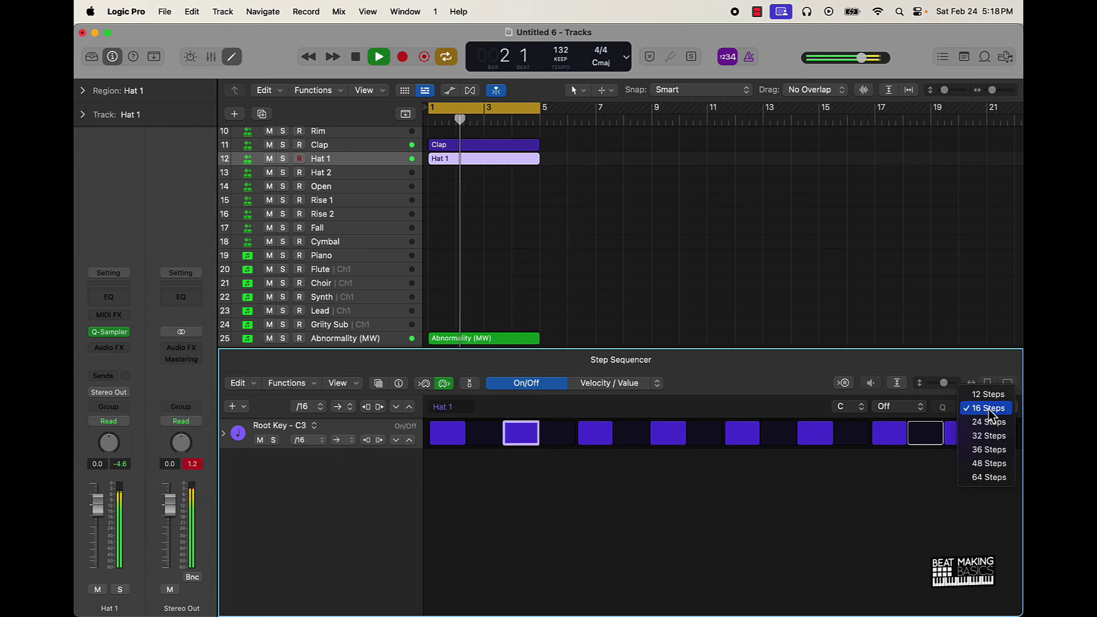
left_click(986, 477)
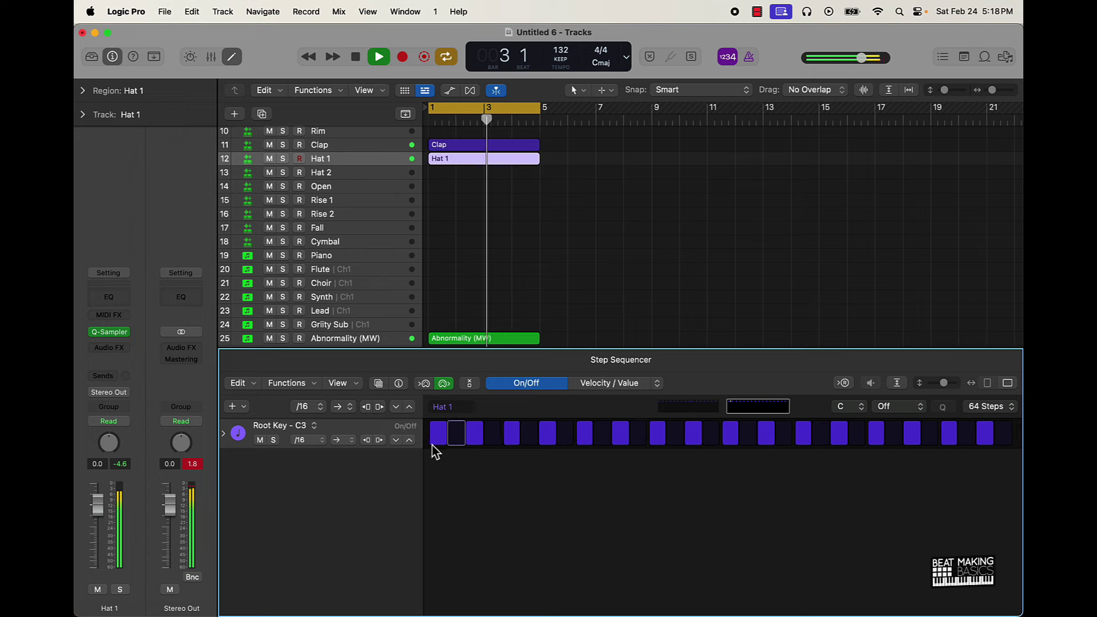
left_click(748, 442)
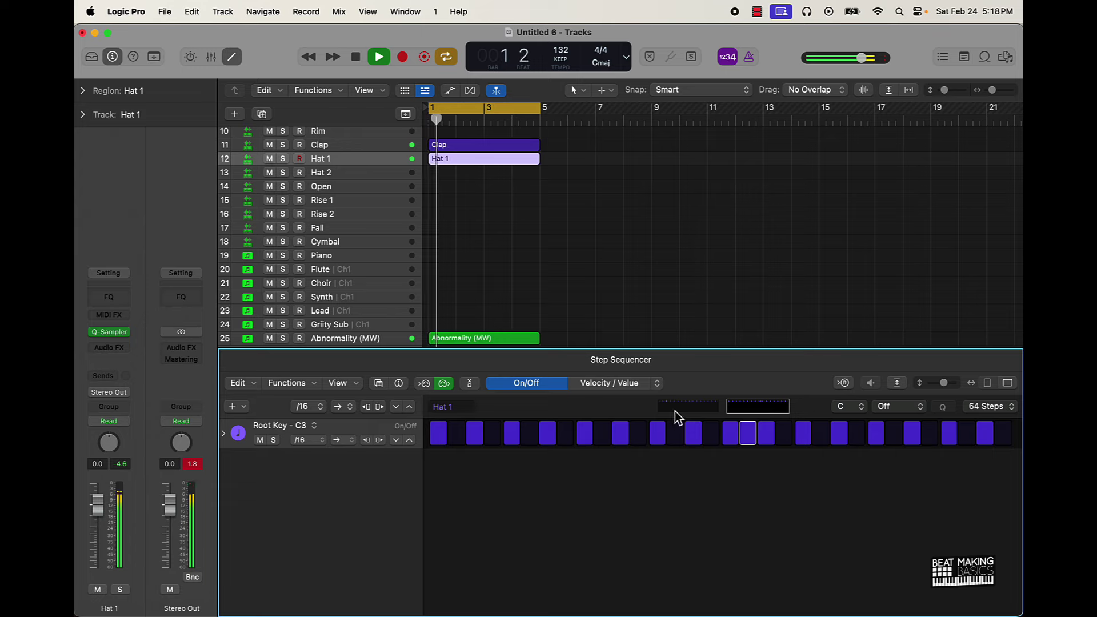
- Expand the Hat 1 pattern row and change its Gate subrow to Repeat and its Tie subrow to Note
left_click(224, 434)
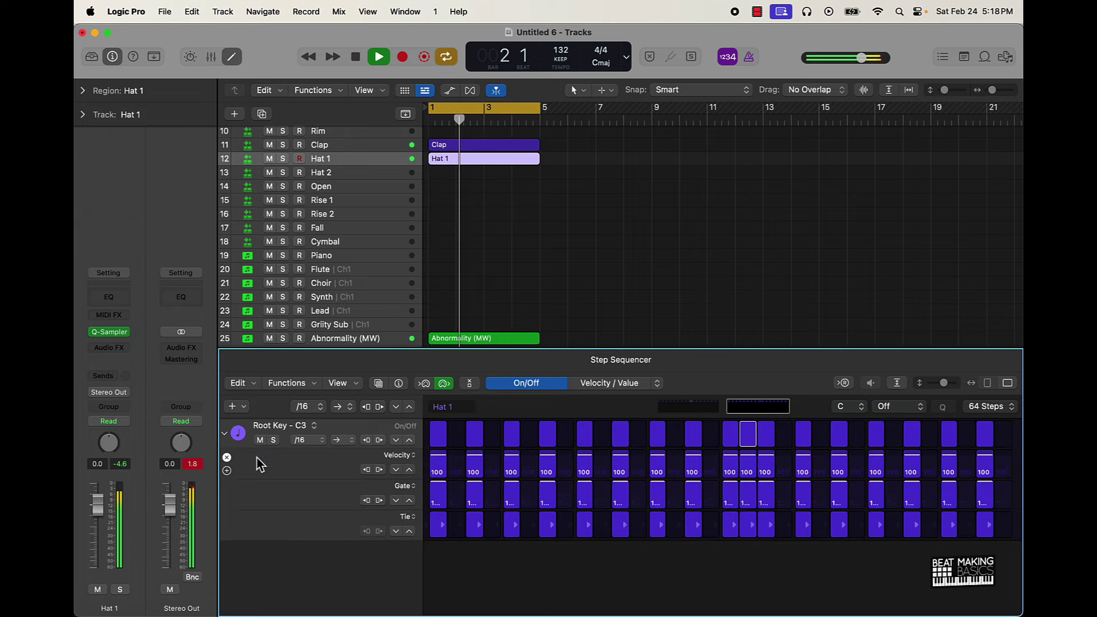
left_click(405, 490)
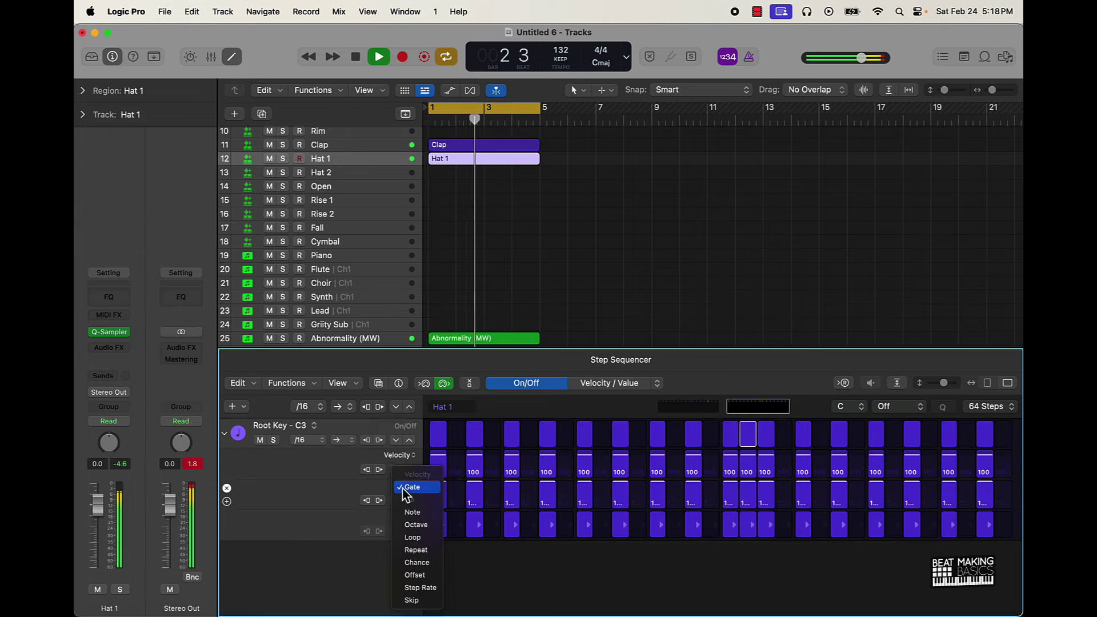
left_click(416, 550)
left_click(407, 516)
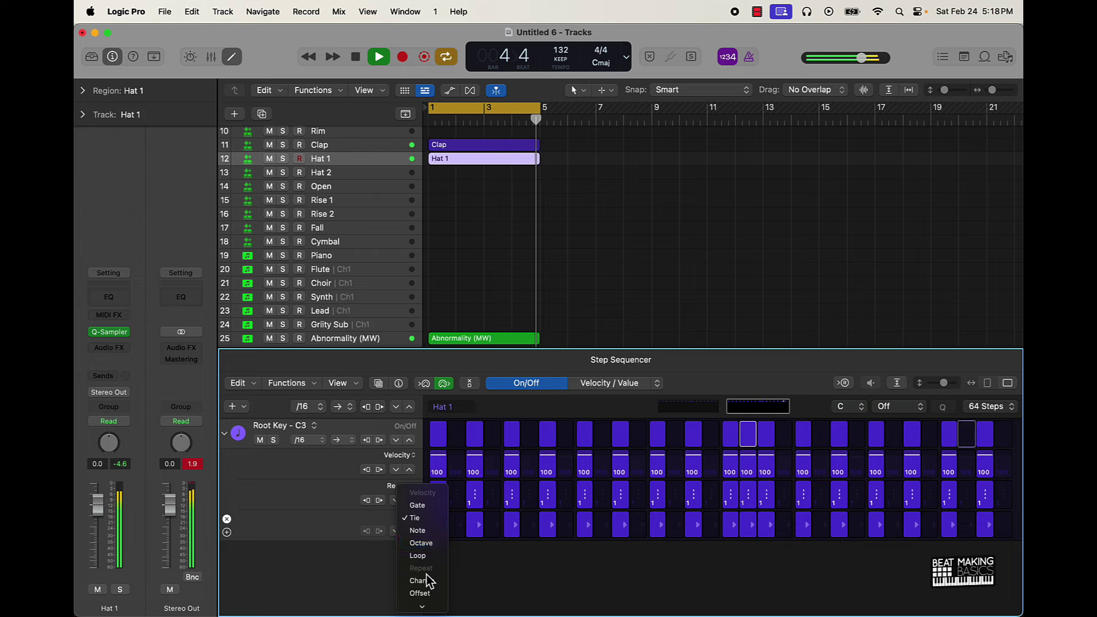
left_click(420, 526)
- Lower the hat's note to A#2 on step 33, G#2 on steps 47, 61 and 7, and G2 on step 29
left_click_drag(445, 537, 445, 544)
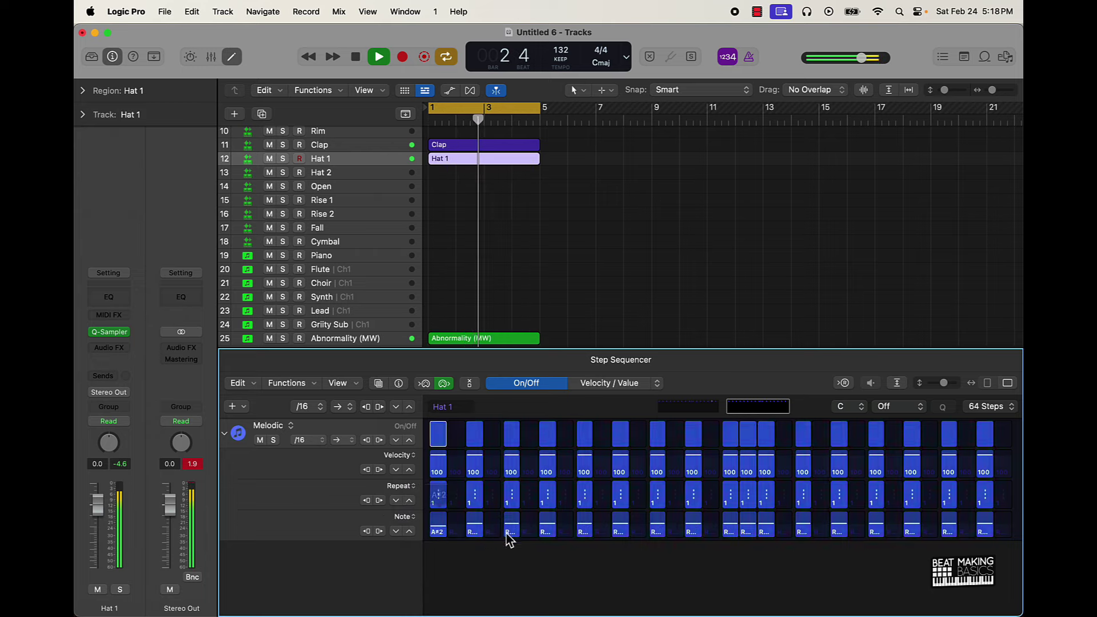
left_click_drag(692, 538, 703, 537)
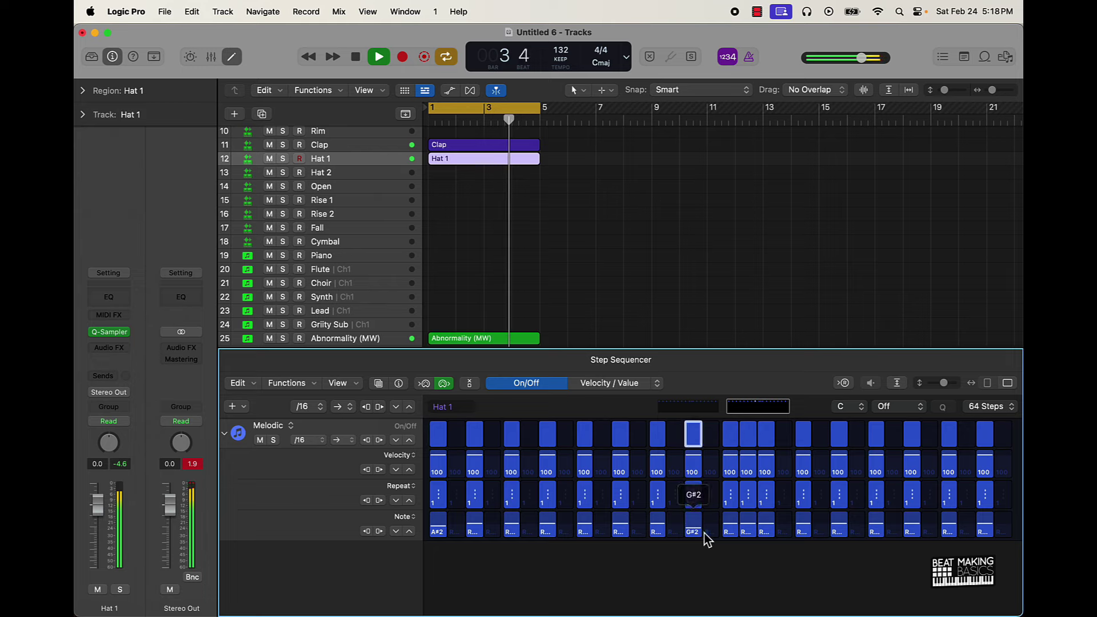
left_click_drag(957, 530, 951, 537)
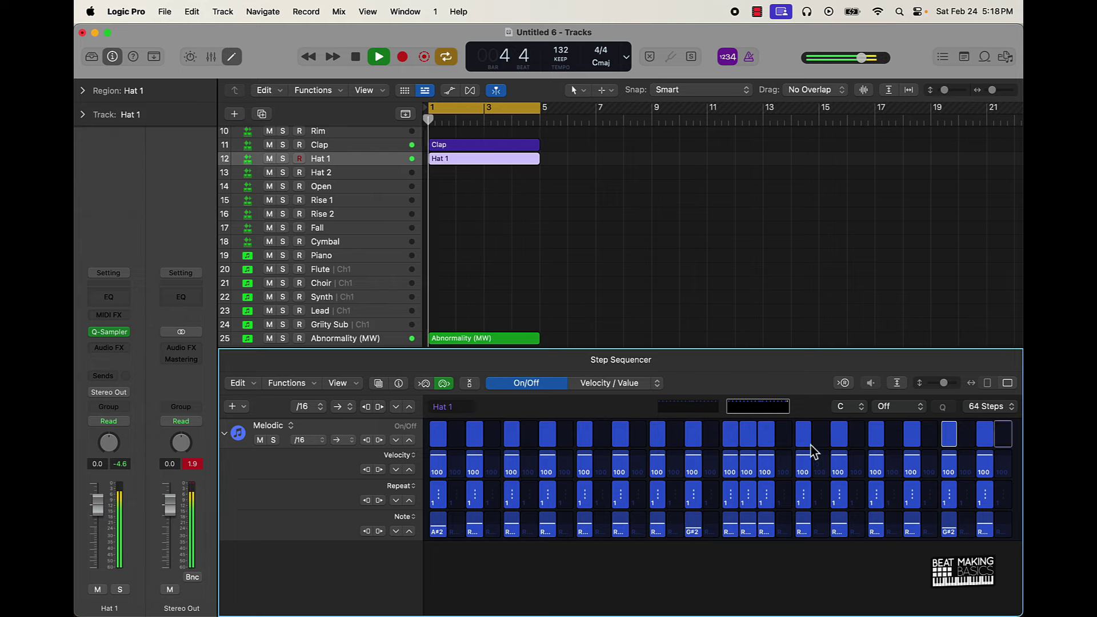
left_click(688, 407)
left_click_drag(547, 534, 548, 530)
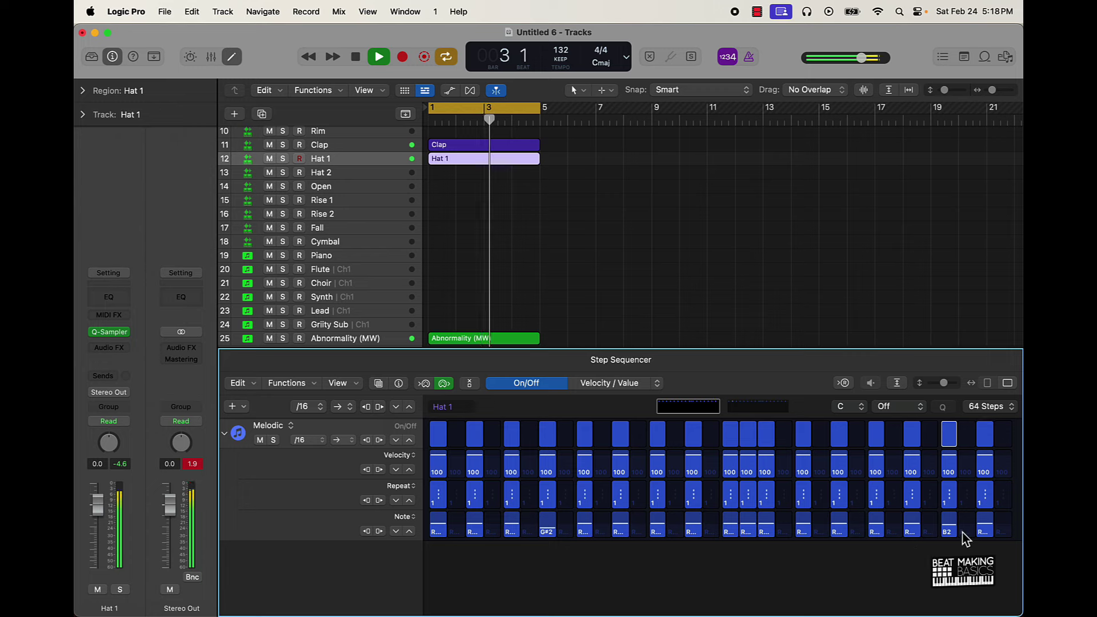
left_click_drag(959, 536, 953, 539)
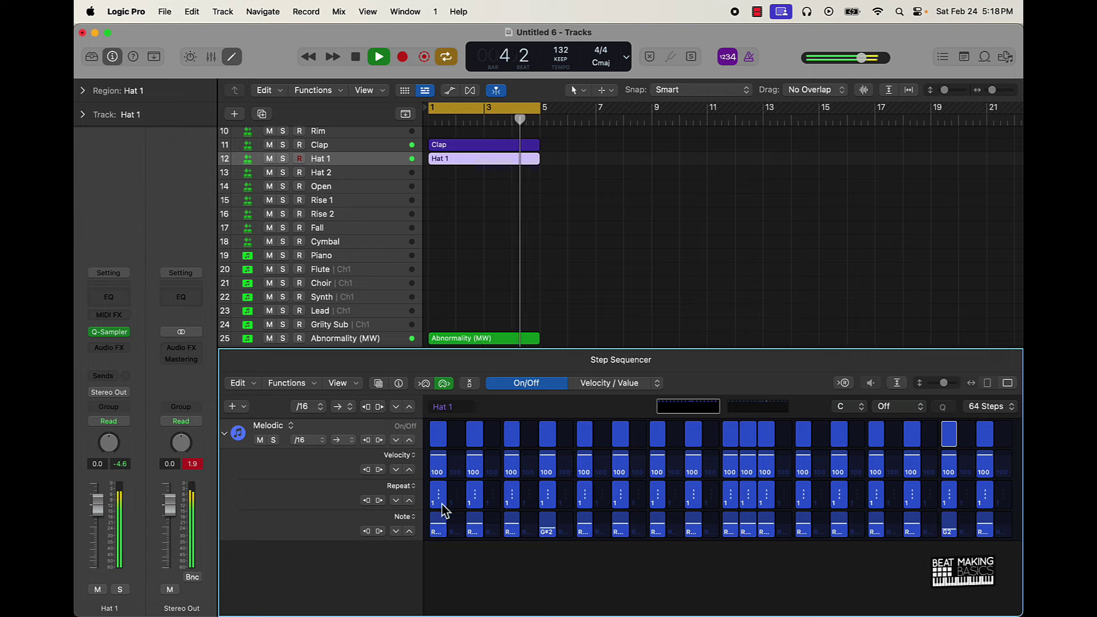
- Add hat rolls by setting Repeat to 3 on steps 1, 17 and 18, and to 2 on step 19
left_click_drag(482, 510, 455, 511)
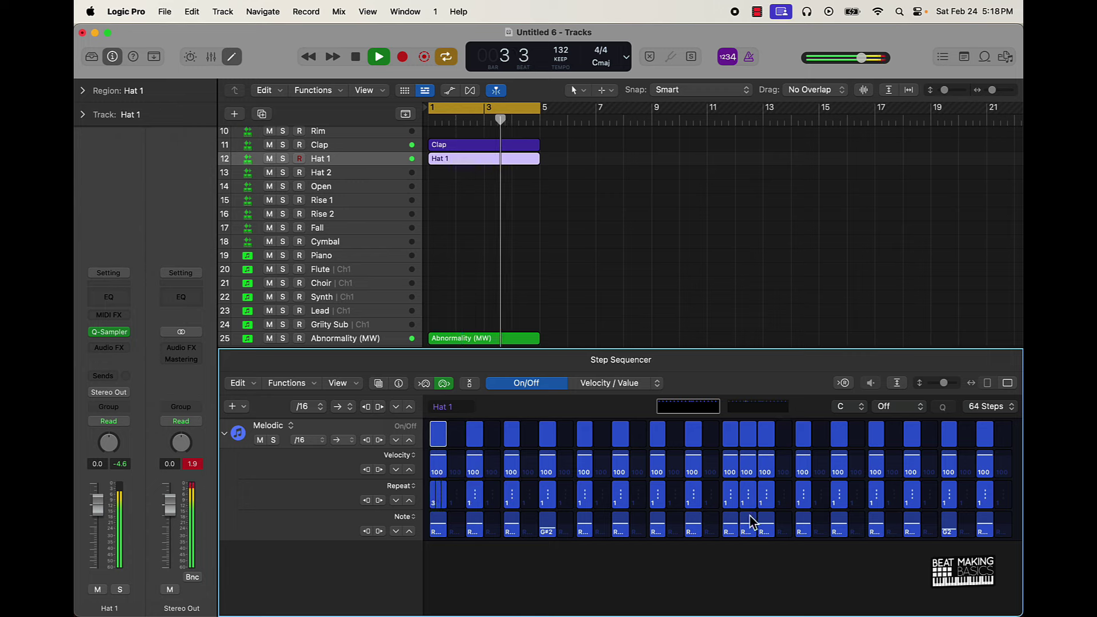
left_click_drag(729, 519, 777, 514)
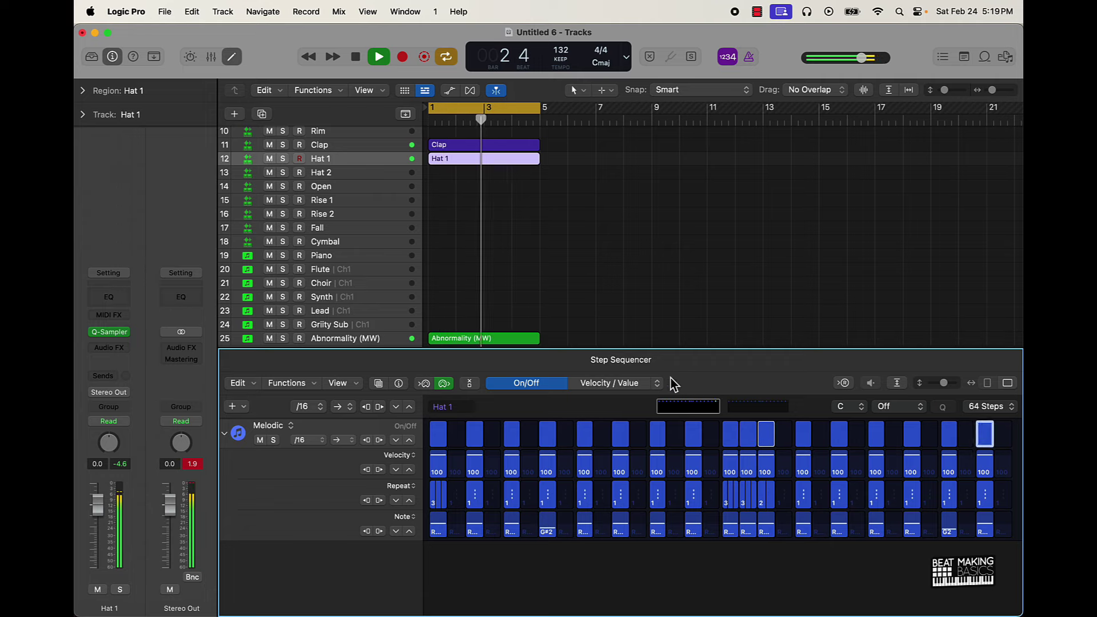
- Record a six-hit snare part on the Snare 1 track across the four-bar cycle and combine the takes into one region
scroll(345, 183, "up", 5)
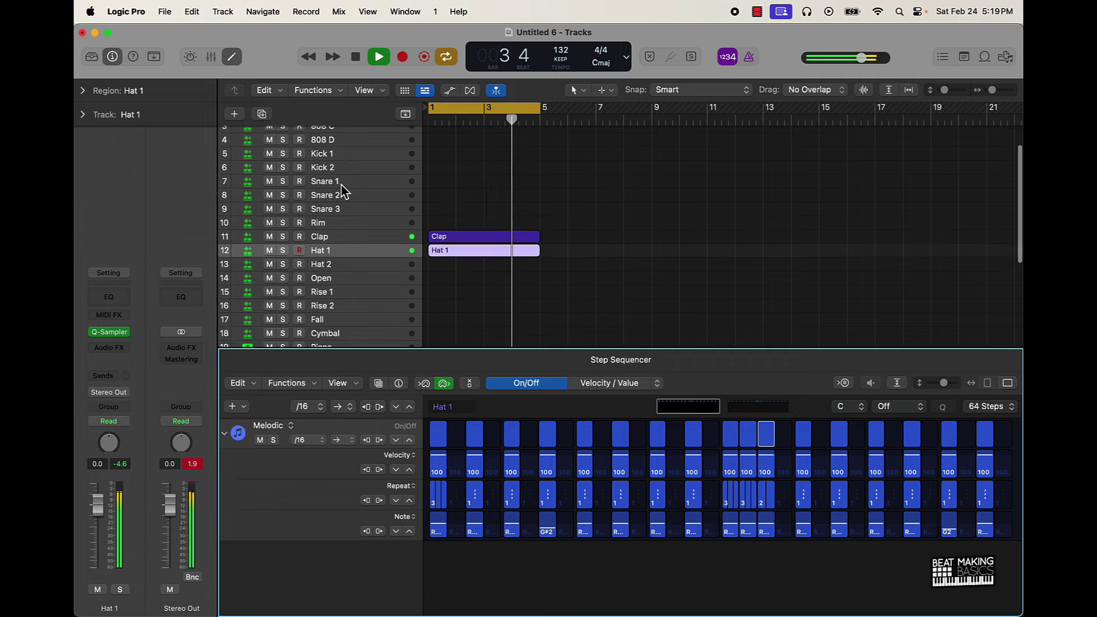
left_click(357, 220)
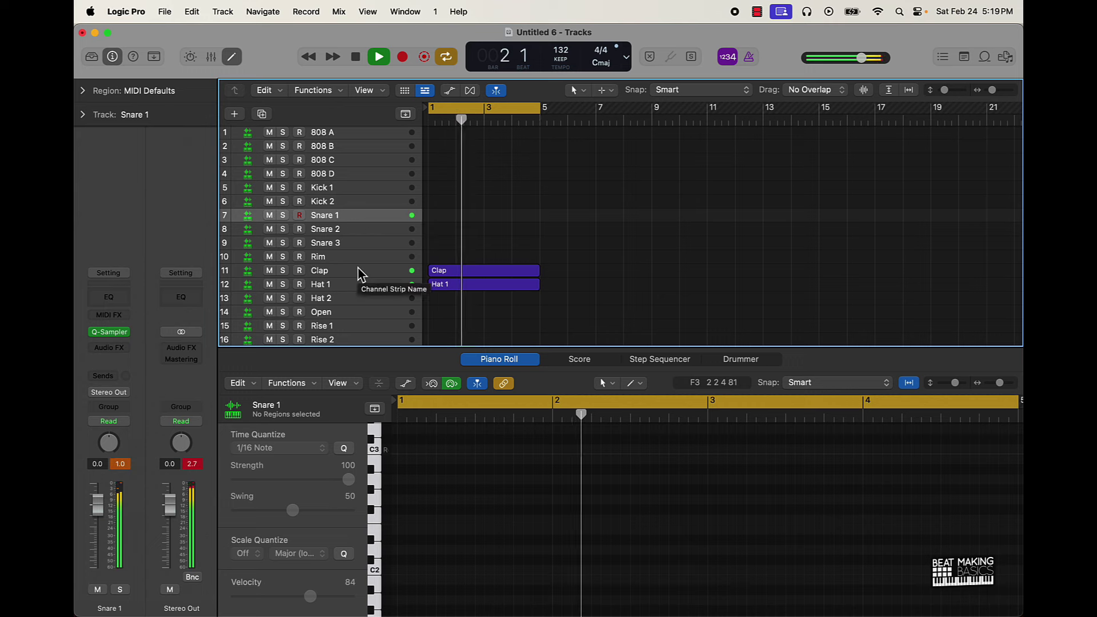
key("r")
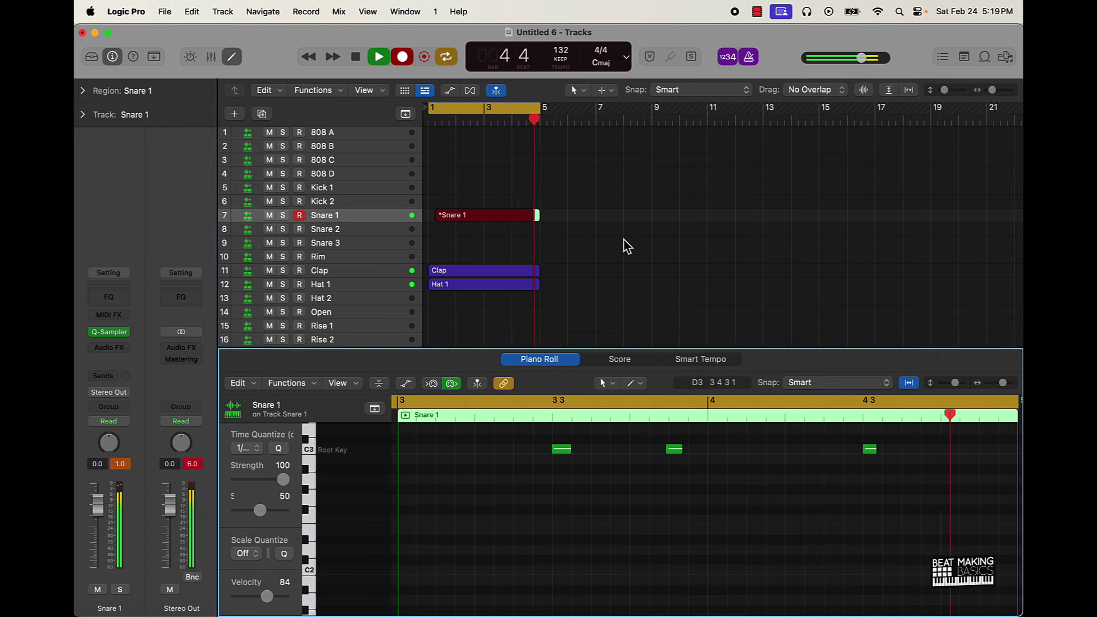
left_click(498, 216)
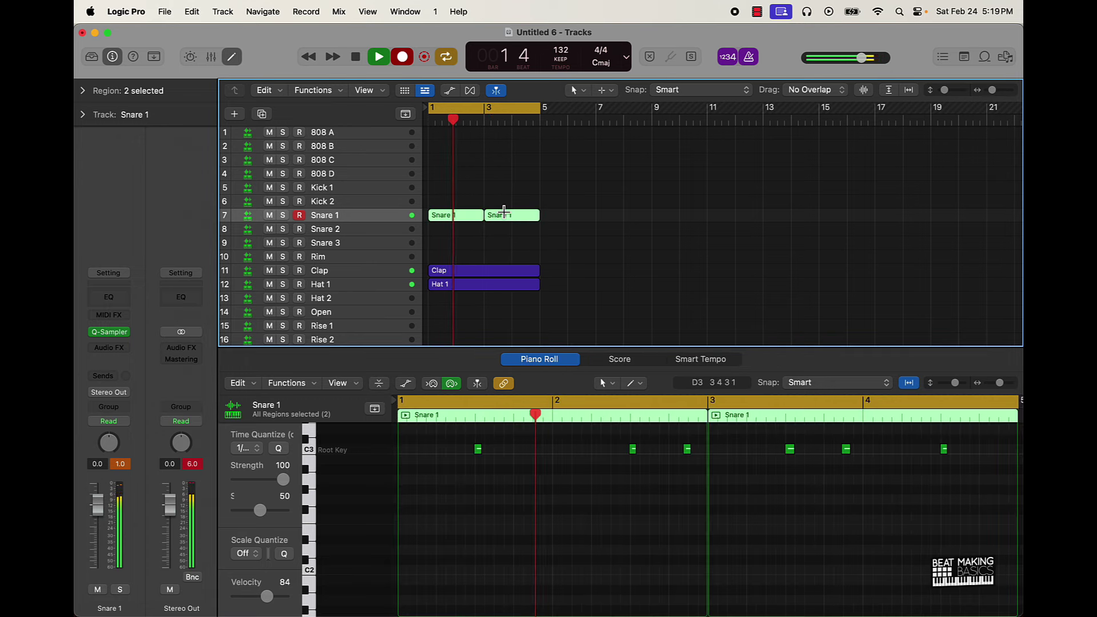
left_click(402, 56)
- Quantize all notes in the Snare 1 region to 1/16 Swing A and stop playback
left_click(573, 499)
key("super+a")
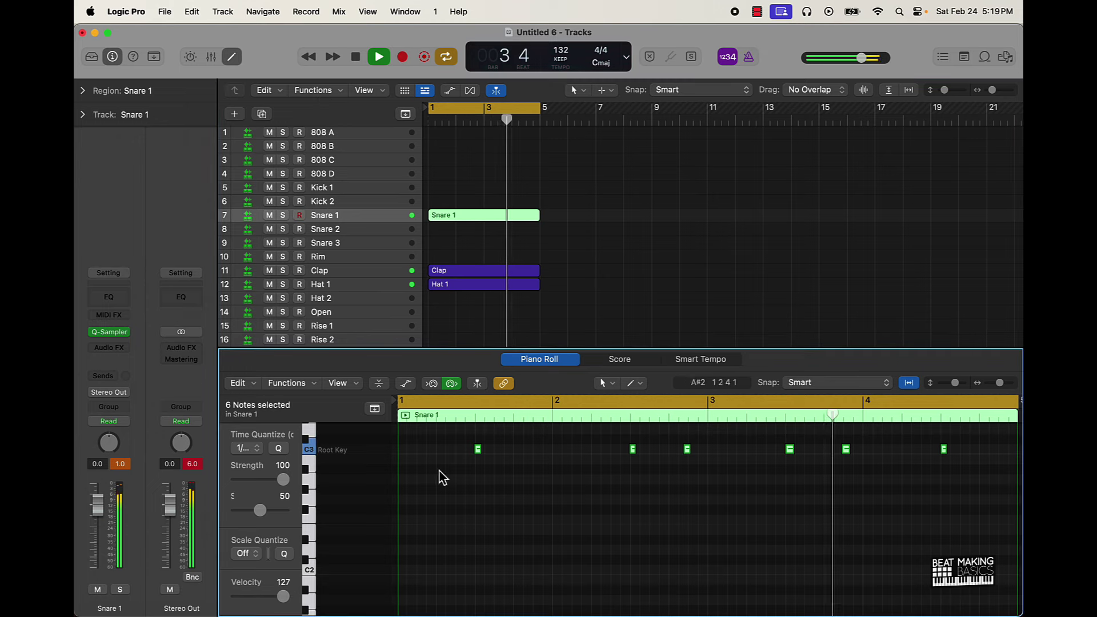
left_click(279, 449)
left_click(245, 447)
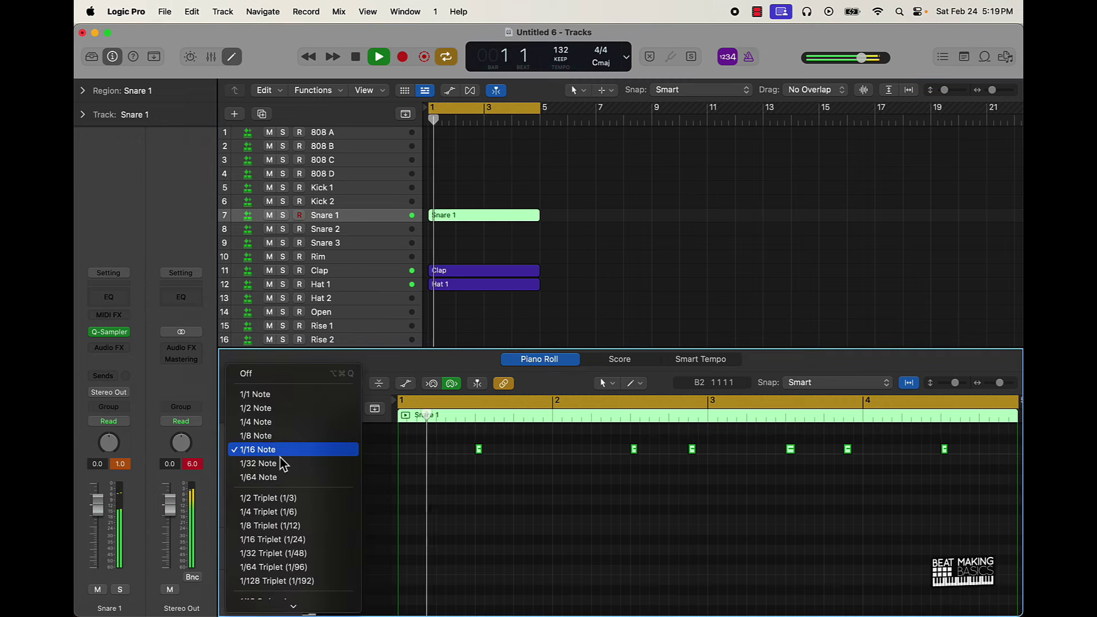
left_click(273, 510)
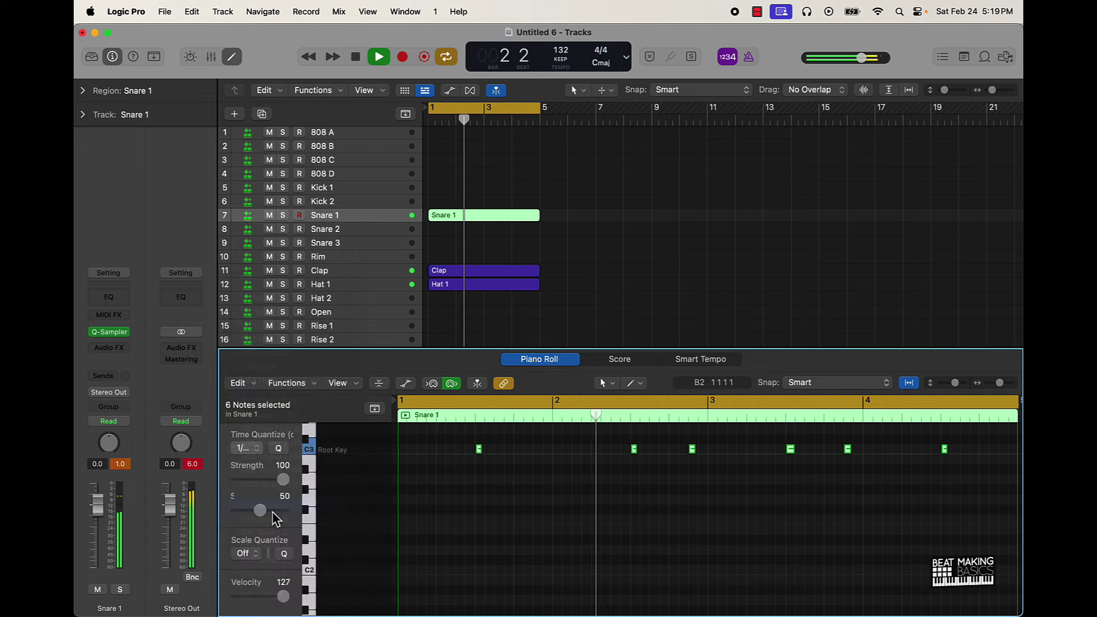
key("space")
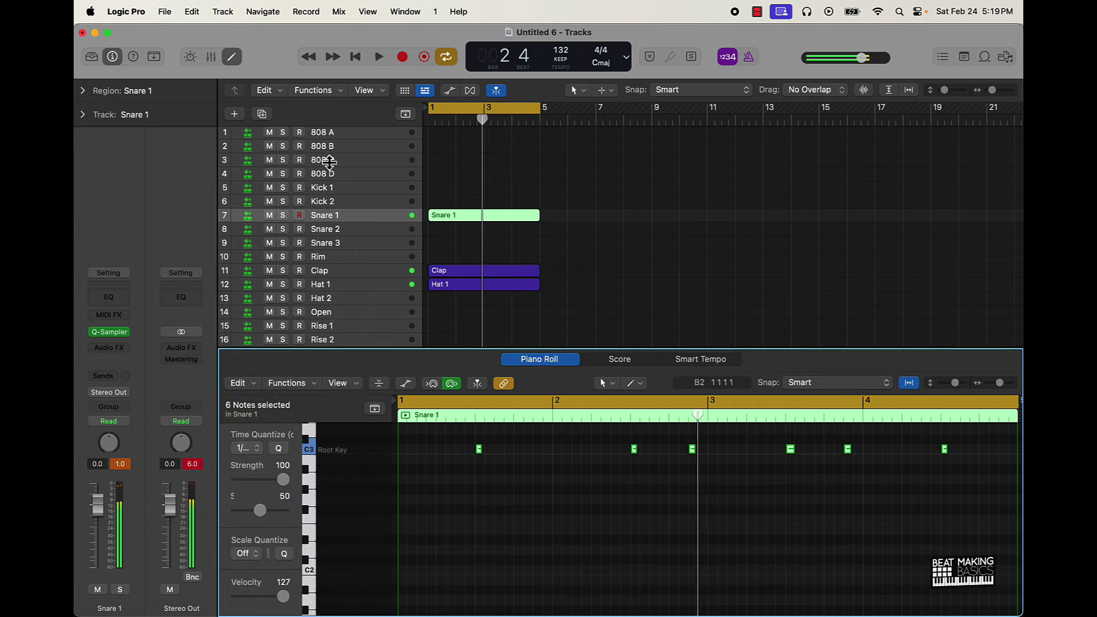
- Record a bassline on the 808 A track across the four-bar cycle
left_click(343, 133)
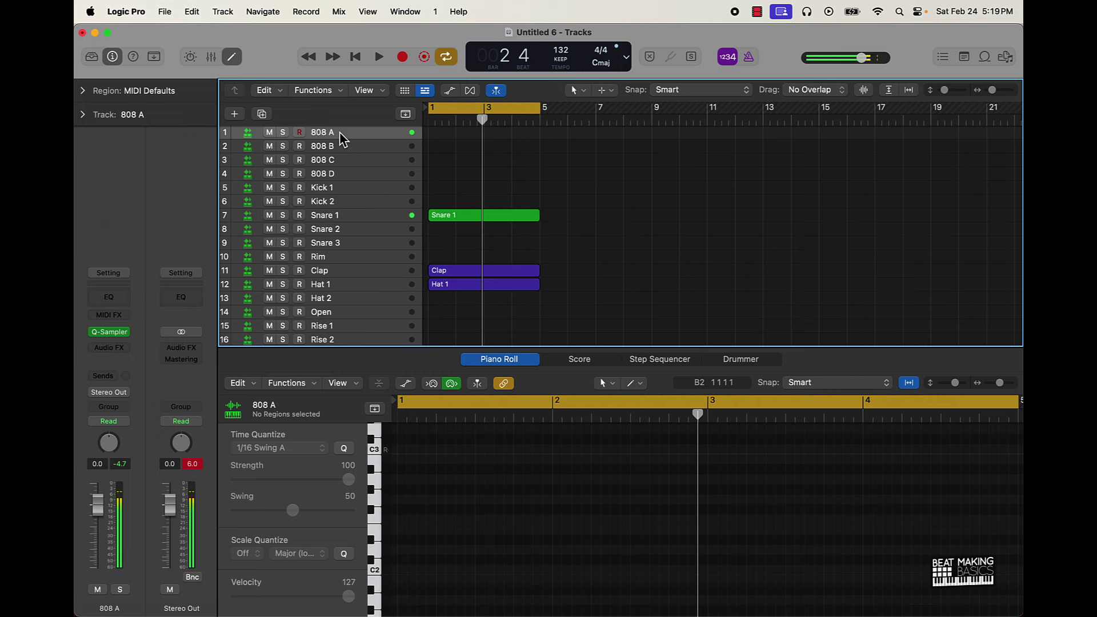
key("r")
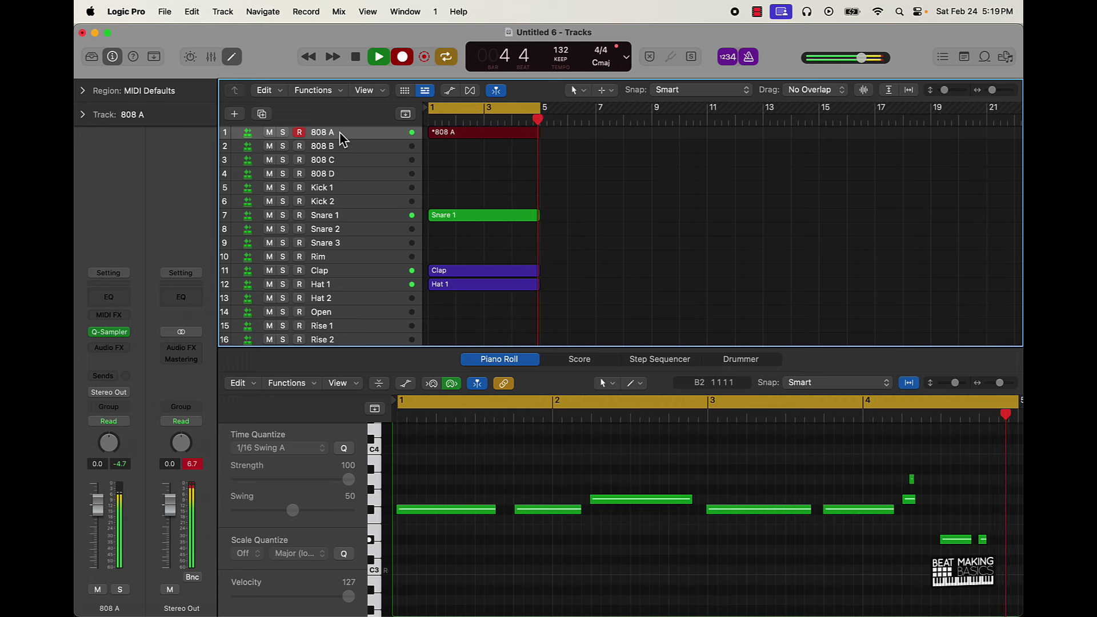
key("space")
- Quantize the notes in the 808 A region to 1/16 Swing A and delete the stray short high note in bar 4
scroll(343, 140, "down", 2)
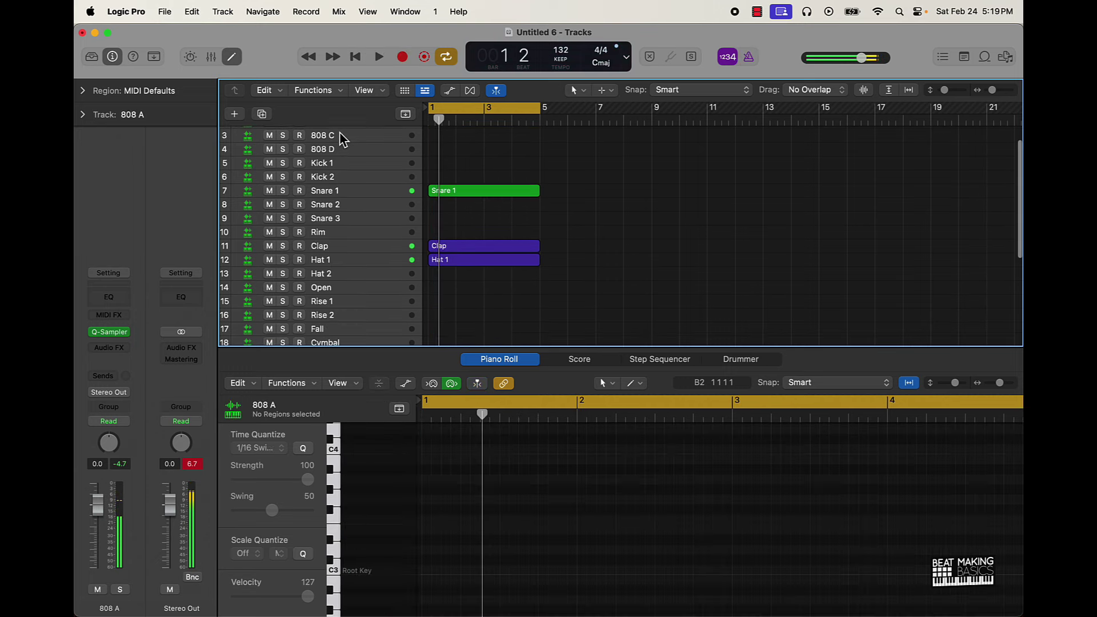
left_click(509, 190)
left_click(631, 499)
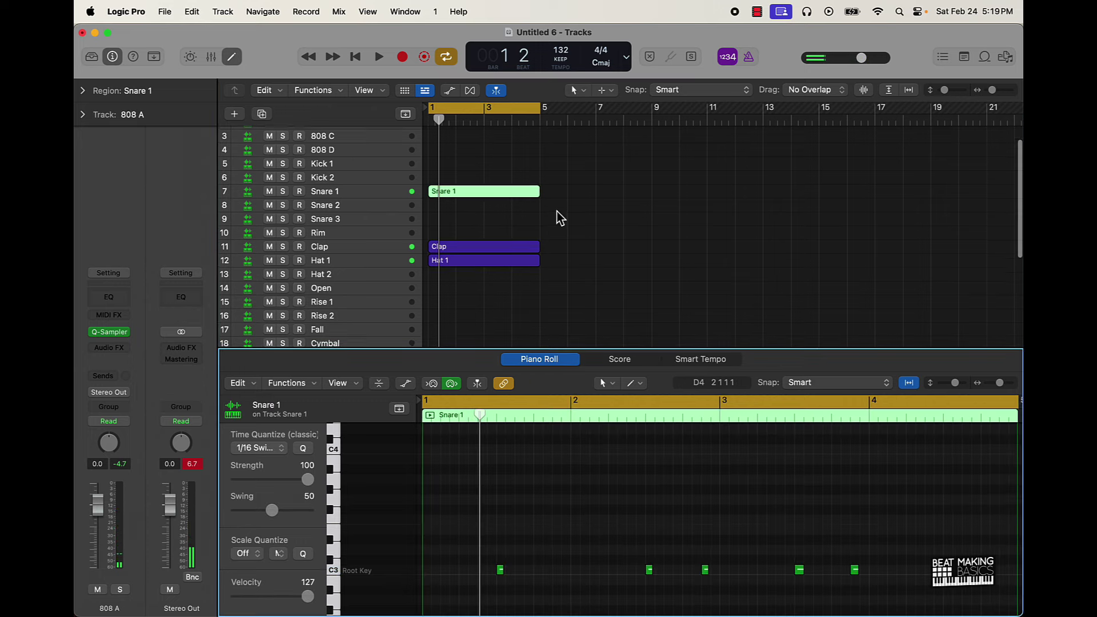
scroll(514, 189, "up", 2)
left_click(480, 132)
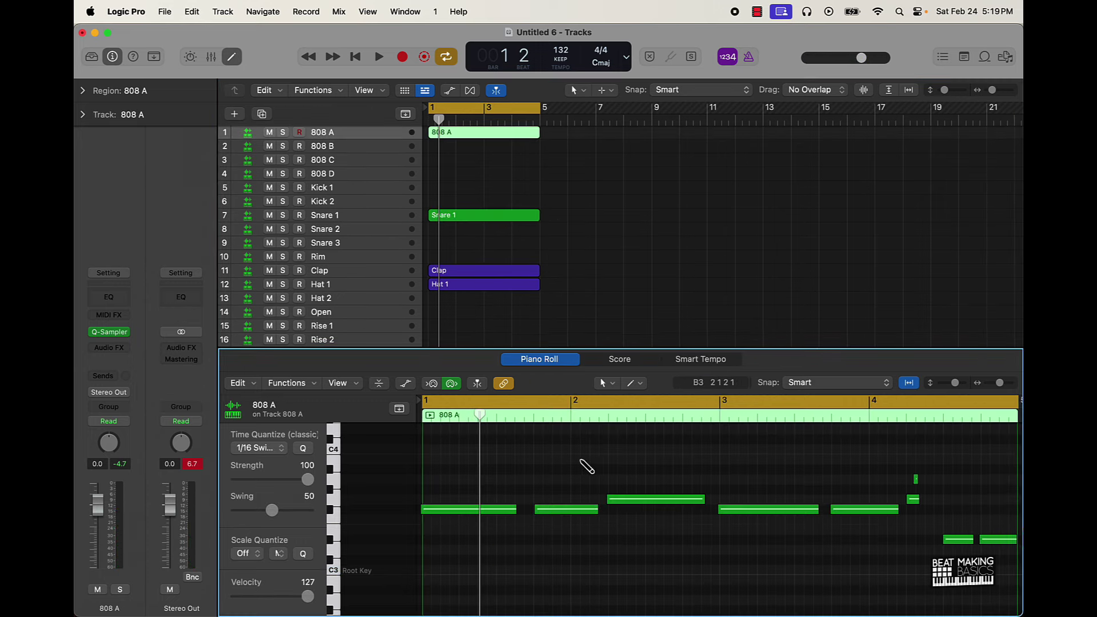
key("super+a")
left_click_drag(983, 464, 900, 494)
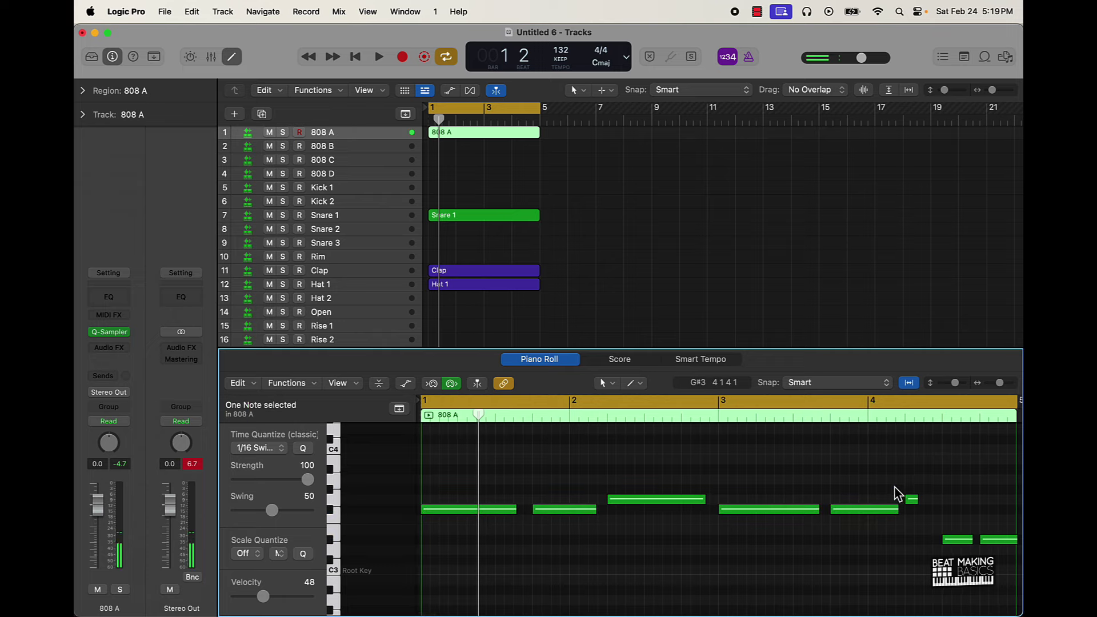
- Trim the ends of all 808 A notes to their following notes with Force Legato
key("super+a")
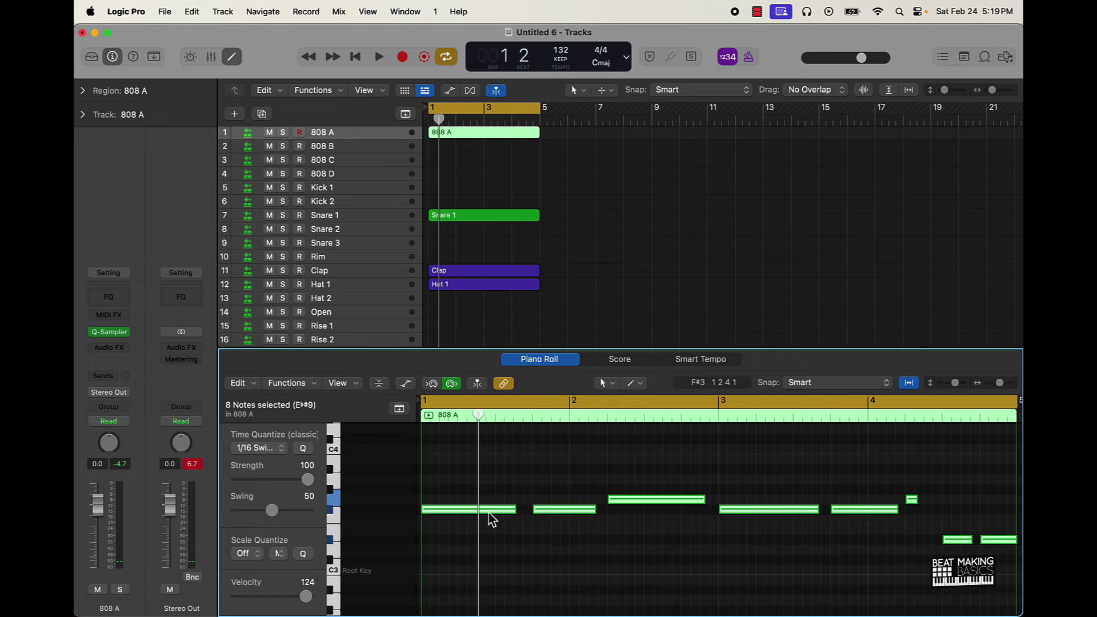
right_click(489, 519)
left_click(605, 422)
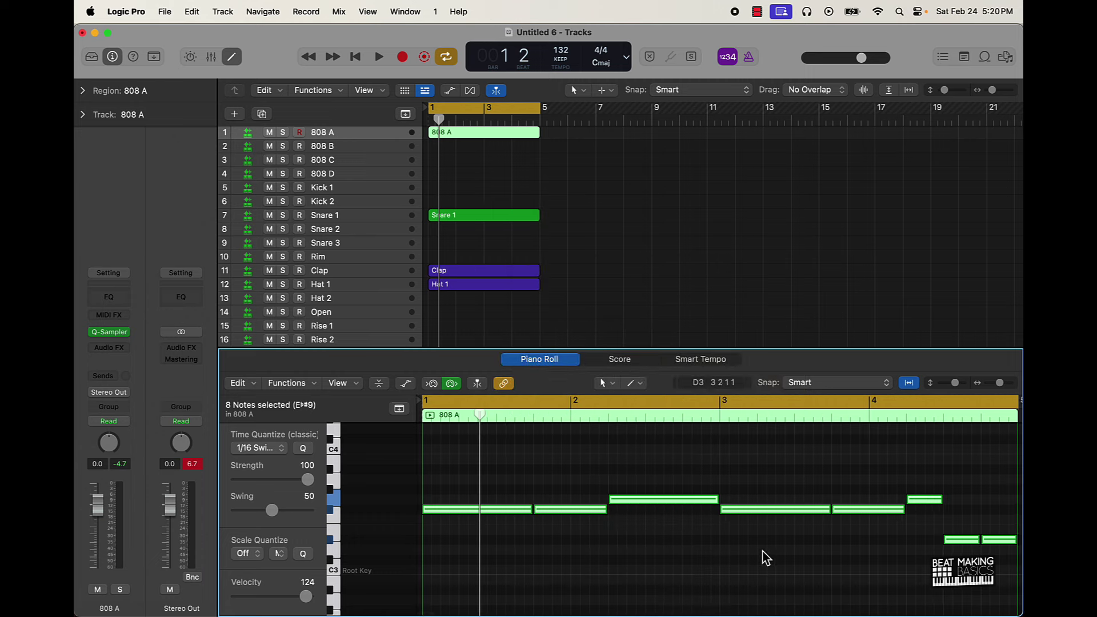
- Play back the beat and lower the 808 A track's volume to -6.8
scroll(799, 537, "right", 10)
scroll(477, 588, "down", 5)
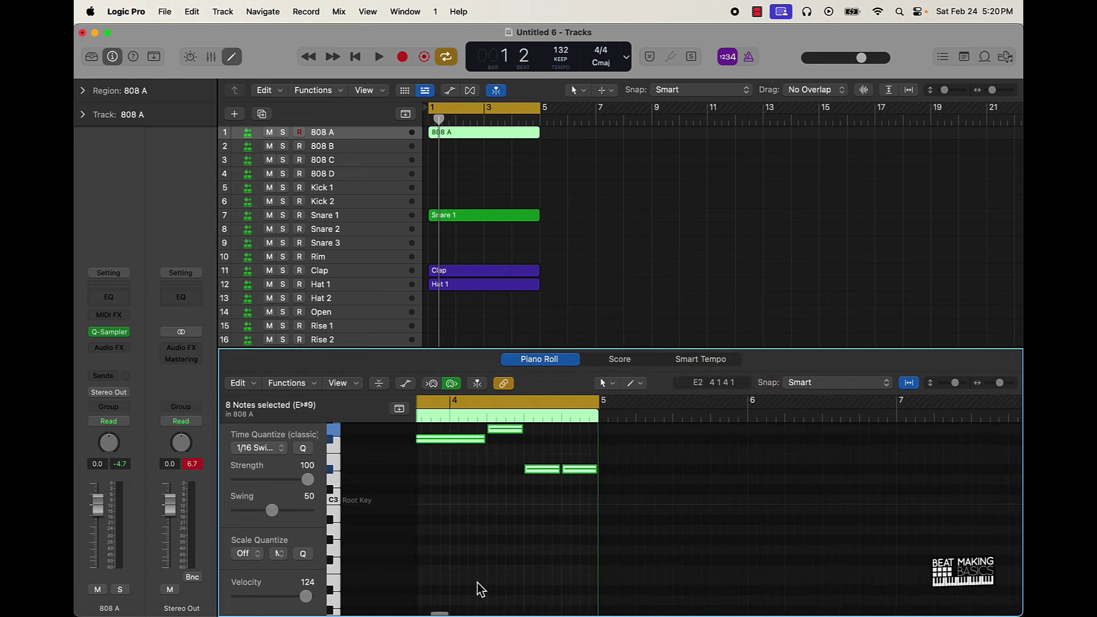
scroll(479, 589, "left", 3)
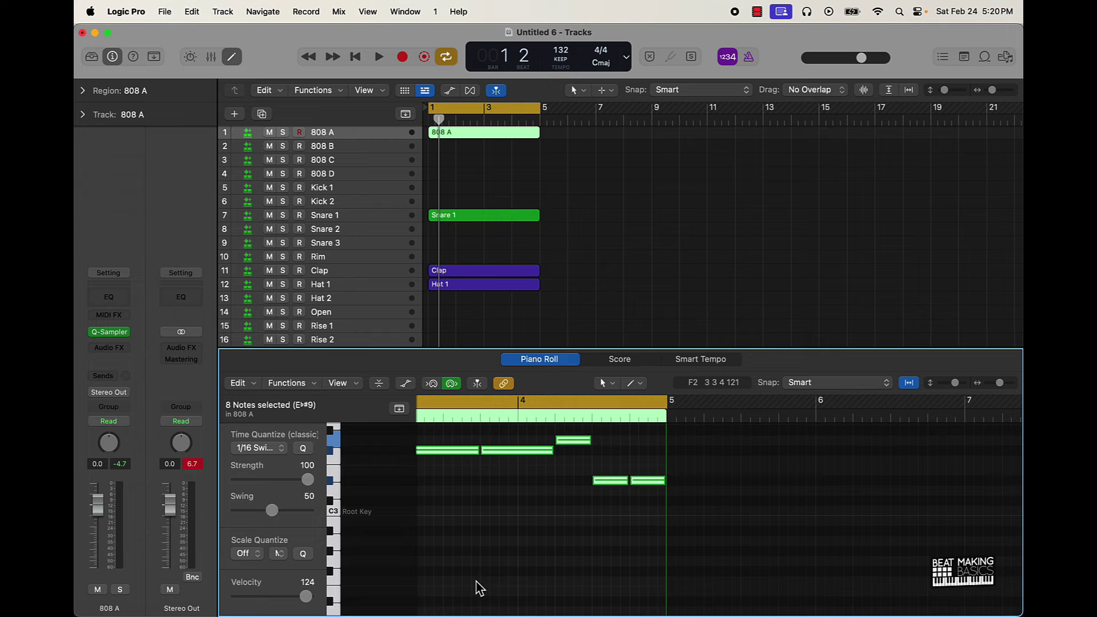
key("space")
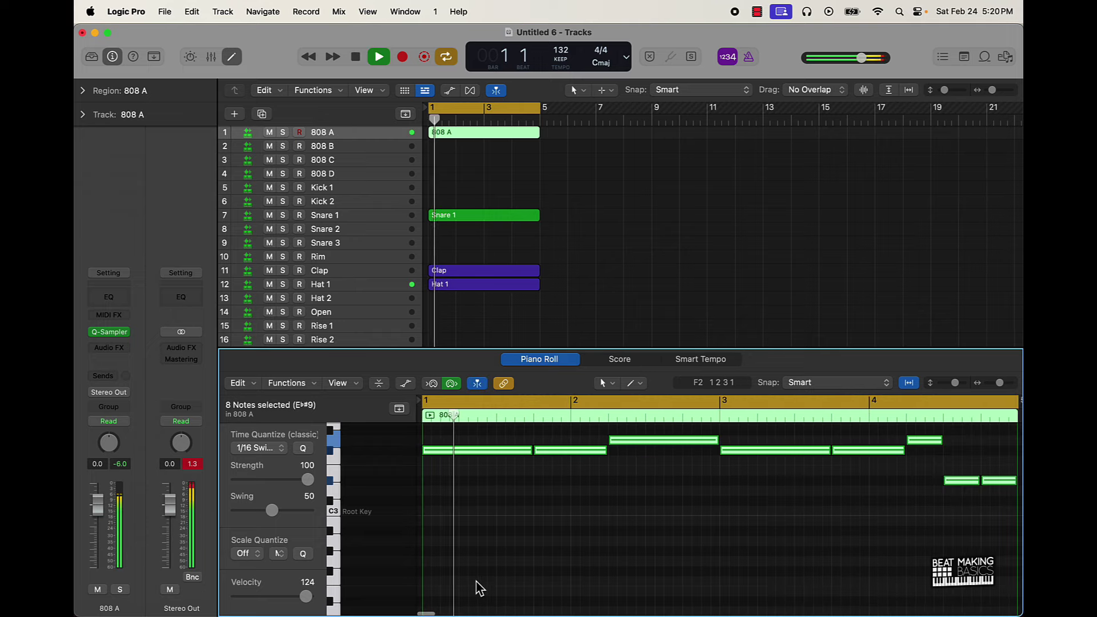
key("XF86AudioRaiseVolume")
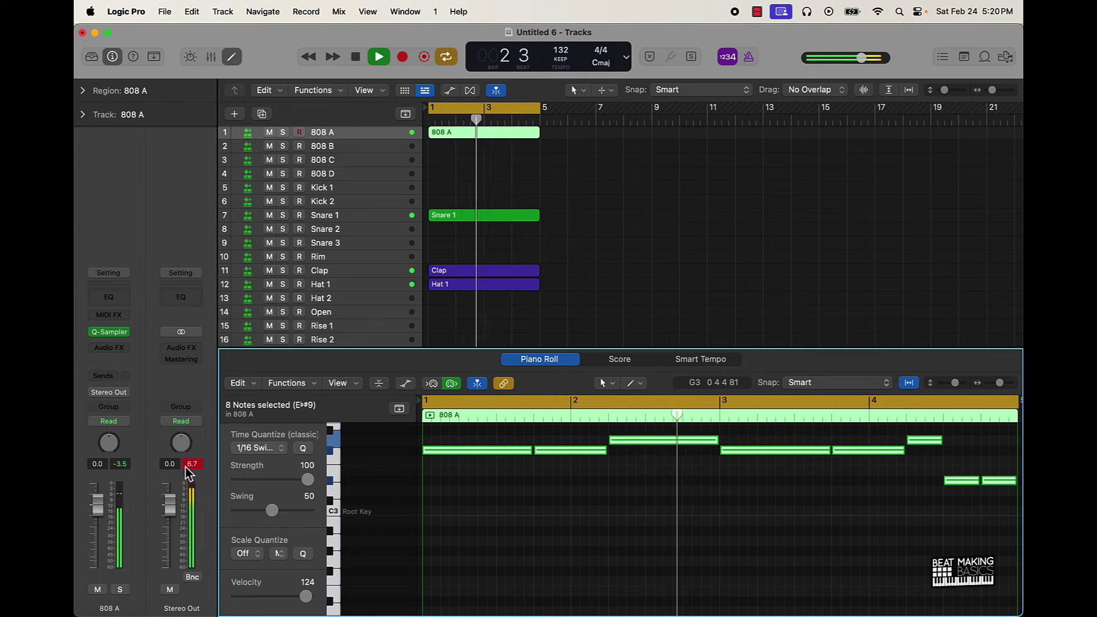
left_click_drag(97, 547, 97, 570)
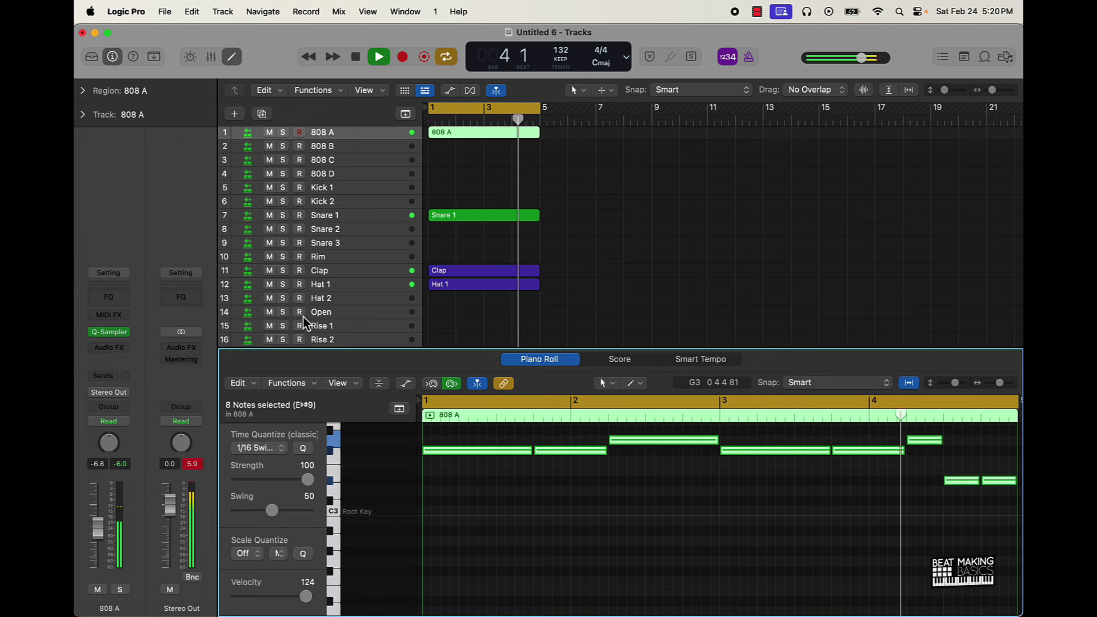
key("space")
- Convert the Abnormality (MW) region into a new Quick Sampler track and set the sampler to Classic mode with Reverse playback and Follow Tempo
scroll(409, 249, "down", 5)
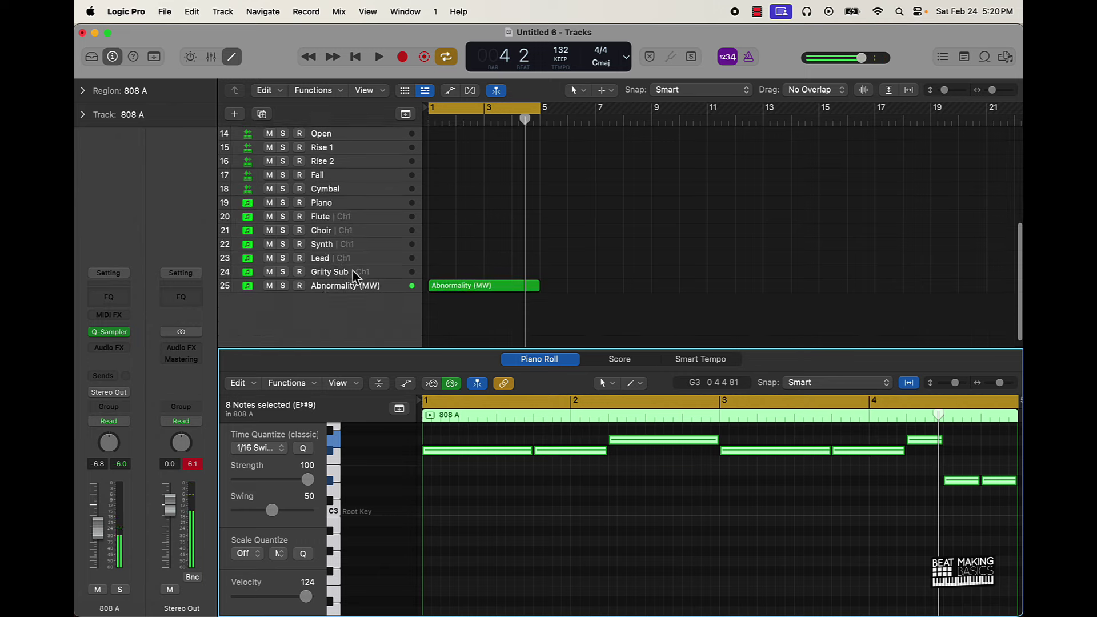
left_click(381, 286)
key("Return")
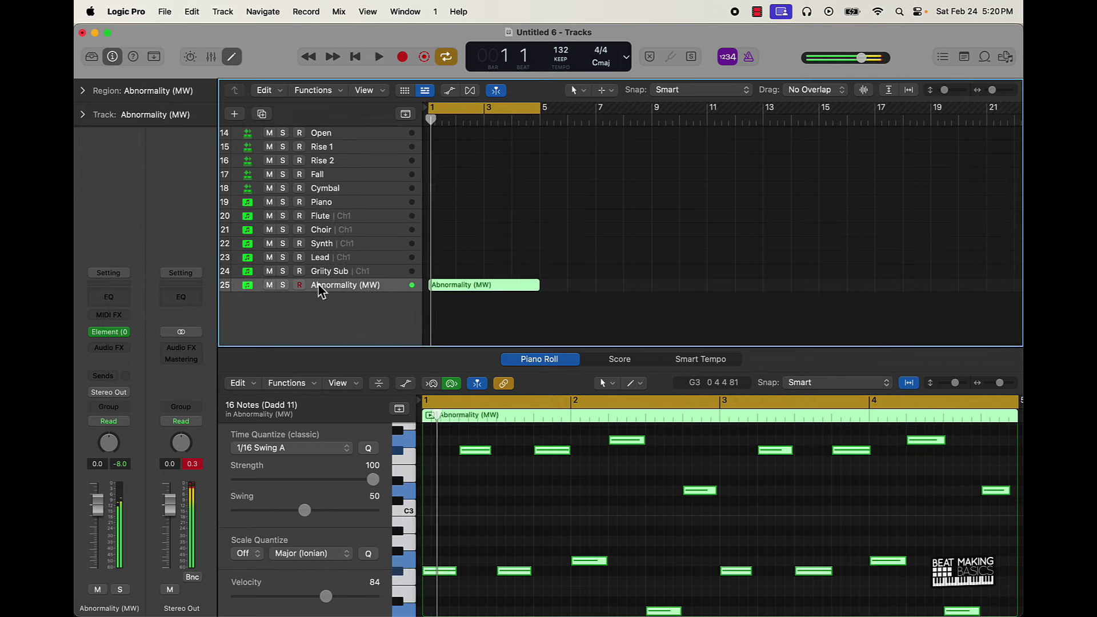
left_click_drag(477, 285, 307, 272)
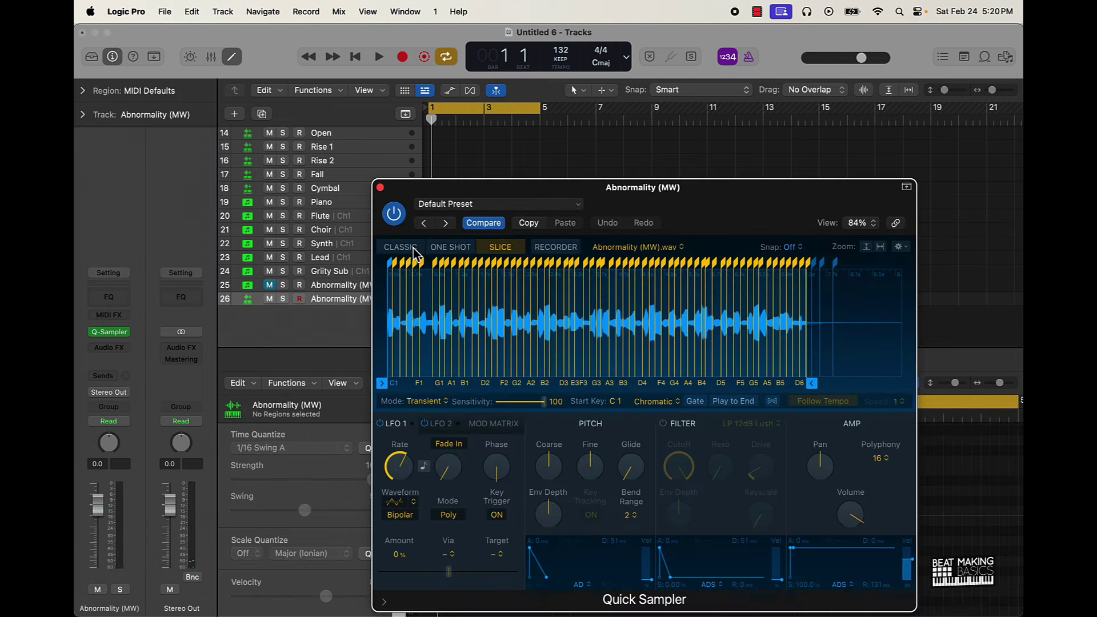
left_click(415, 254)
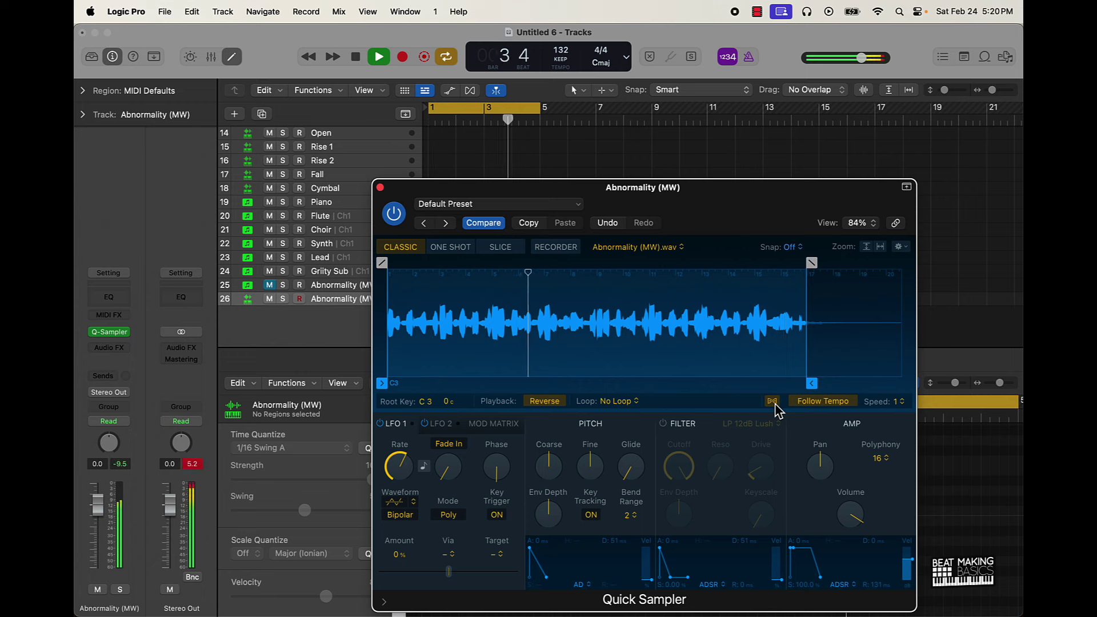
- Record held C1 notes on the new Abnormality (MW) sampler track across the four-bar cycle and close Quick Sampler
key("r")
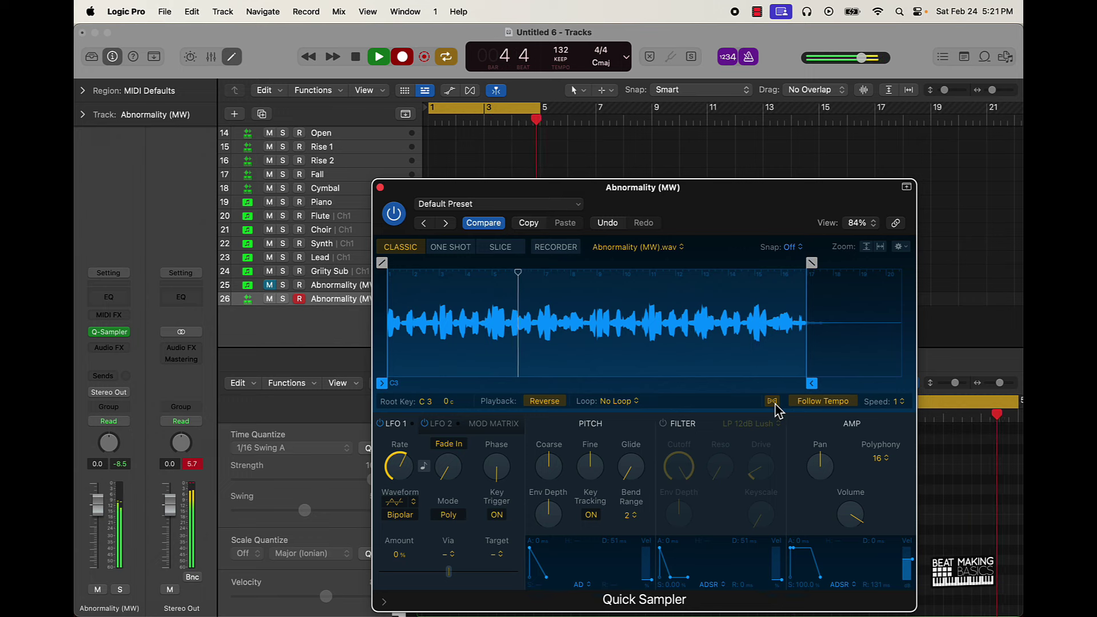
key("space")
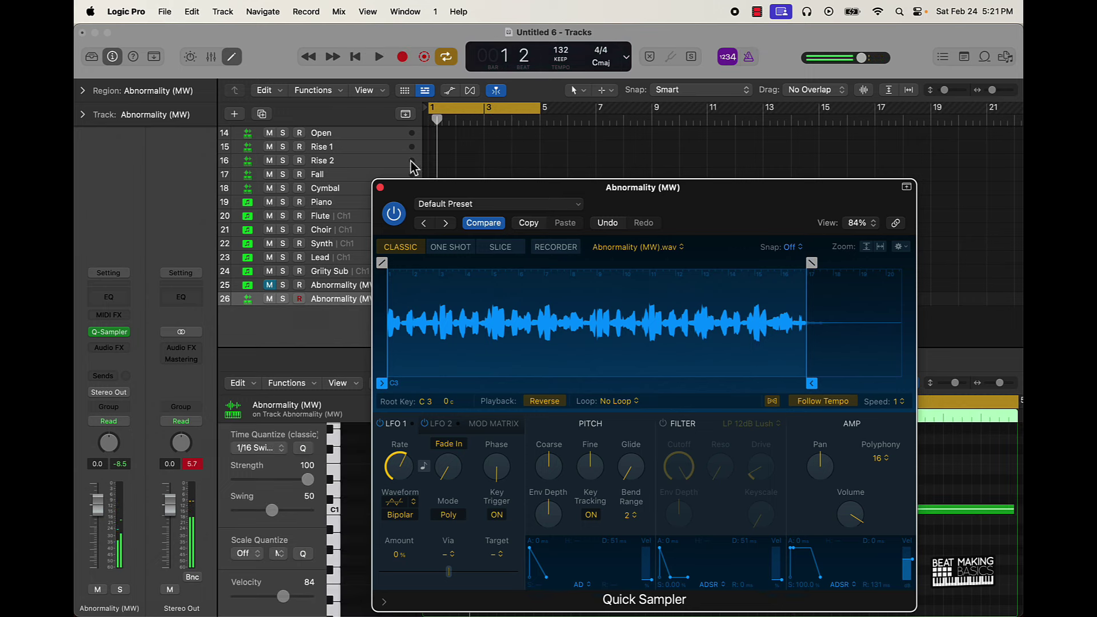
left_click(380, 188)
- Quantize both notes in the sampled Abnormality (MW) region and trim their ends to the following notes with Force Legato
key("super+a")
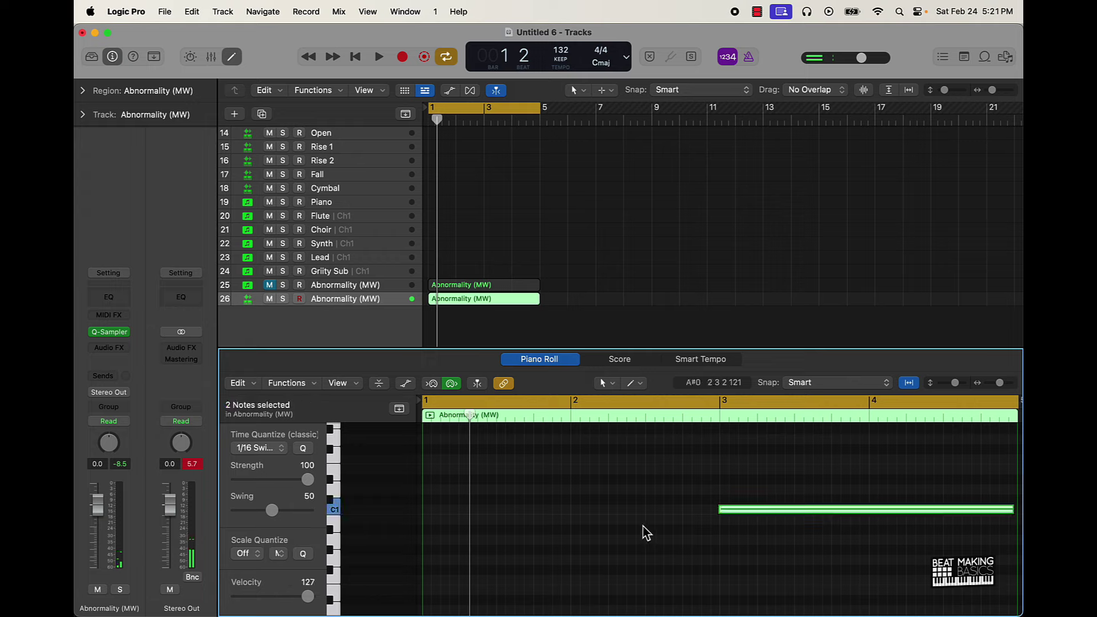
right_click(852, 518)
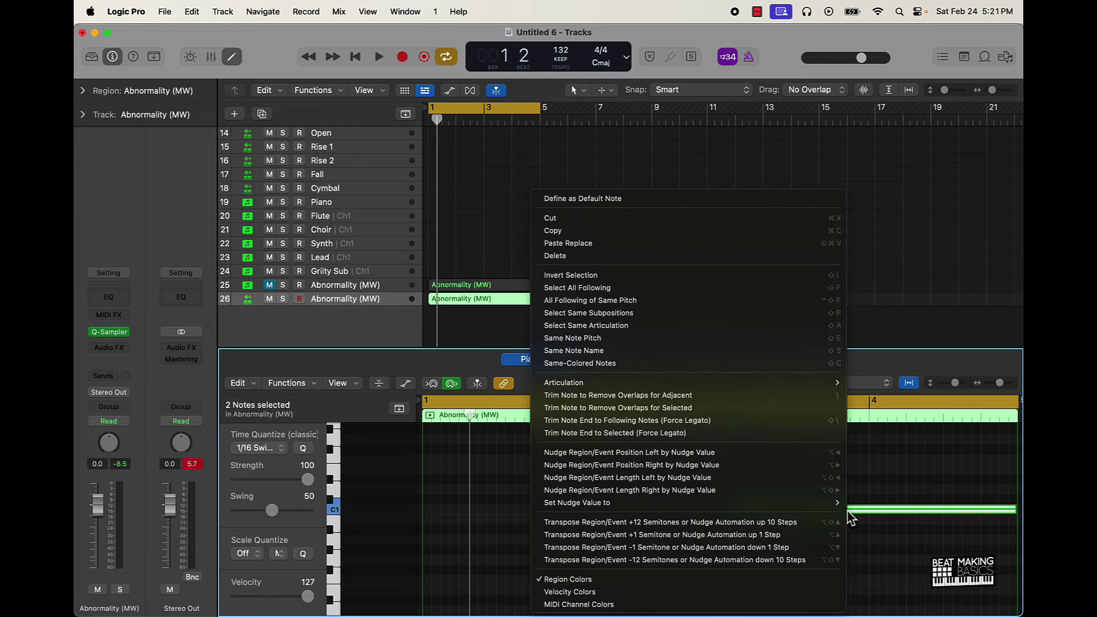
left_click(700, 424)
- Play the beat and select the Snare 2 track as the recording target
key("space")
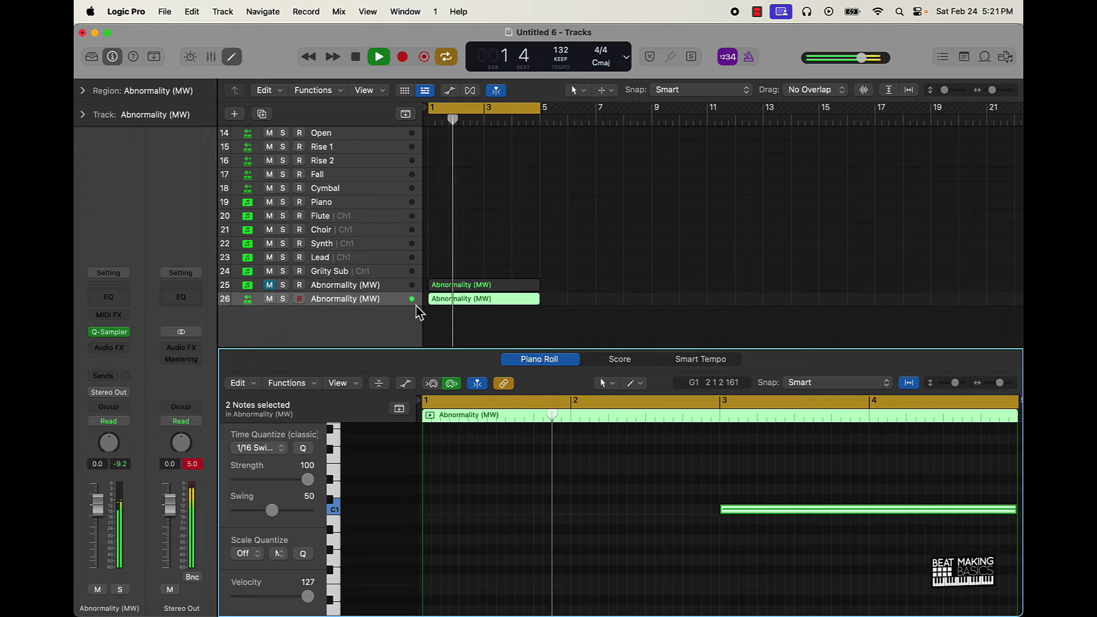
scroll(316, 228, "up", 10)
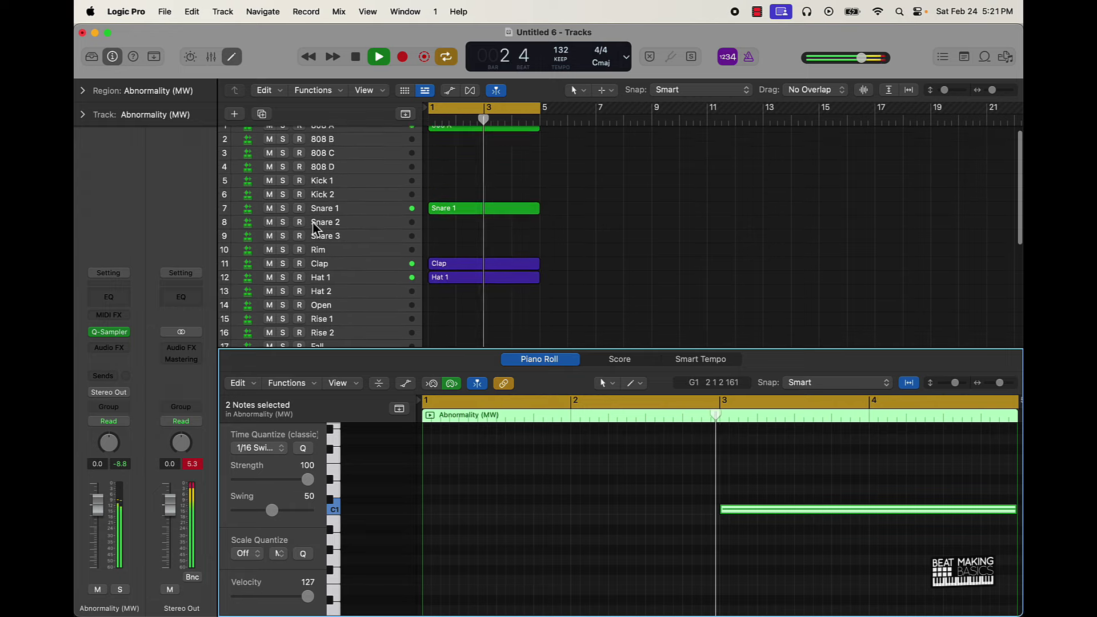
left_click(364, 231)
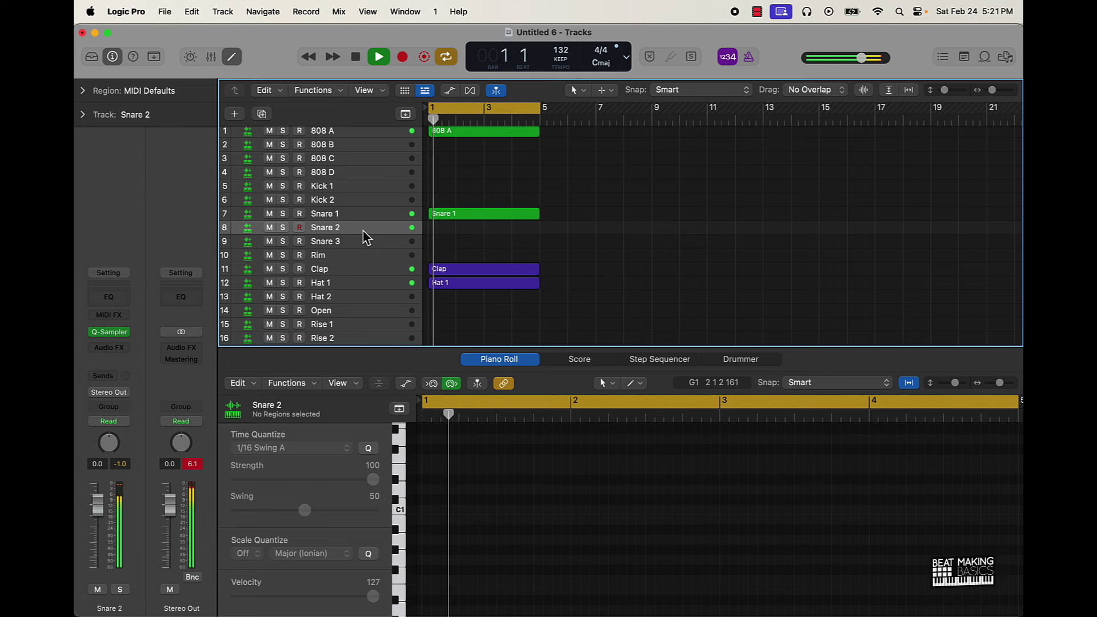
key("r")
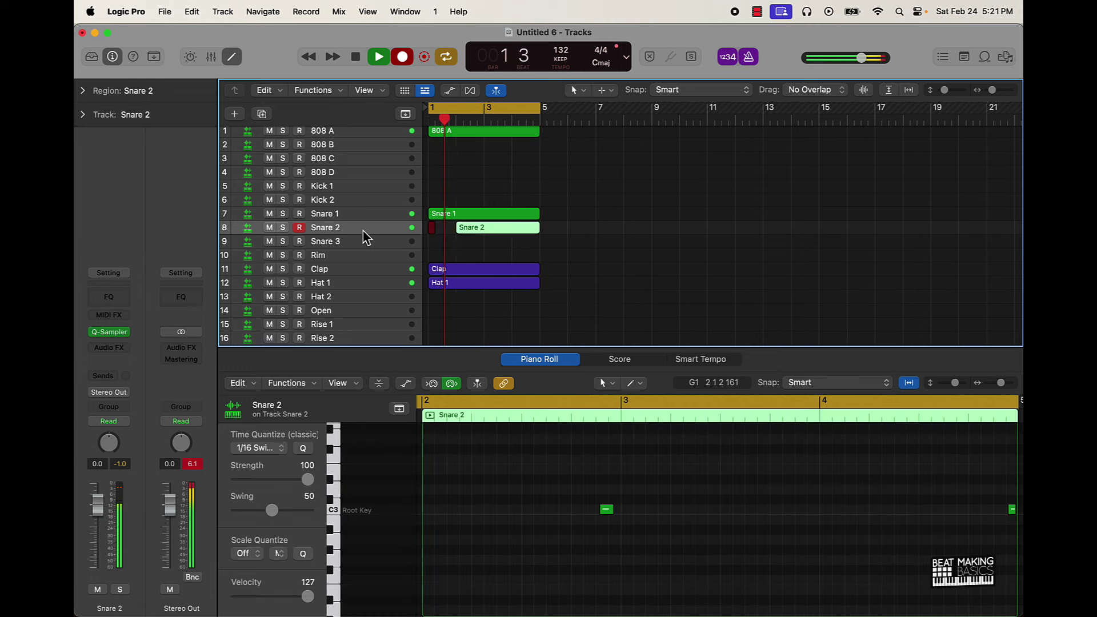
key("space")
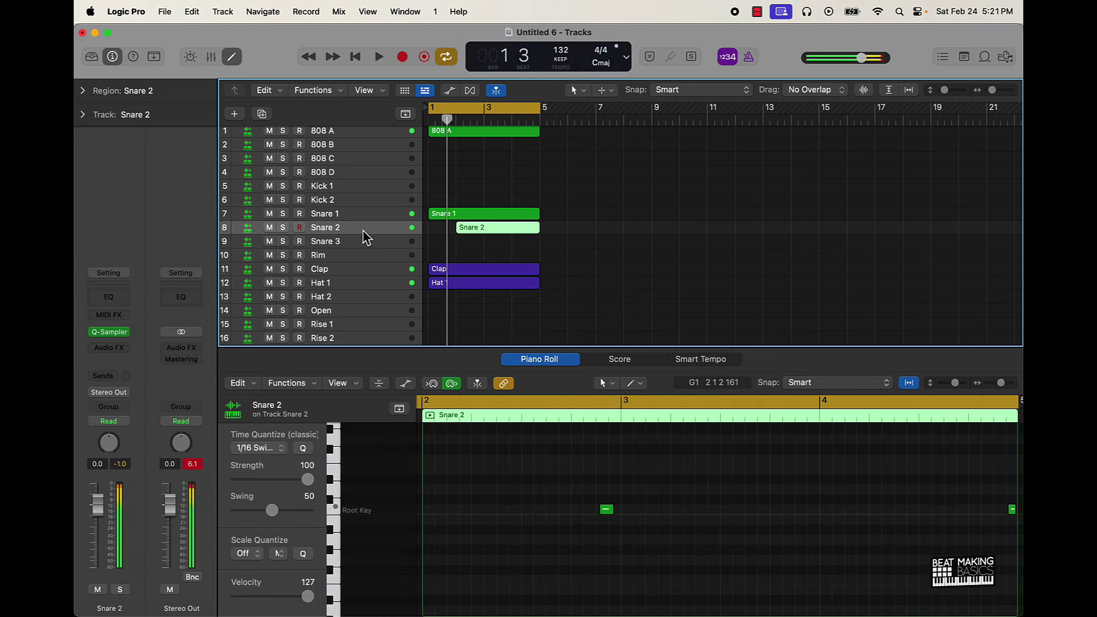
key("Delete")
- Record two hits on the Snare 2 track near the end of bar 4
key("r")
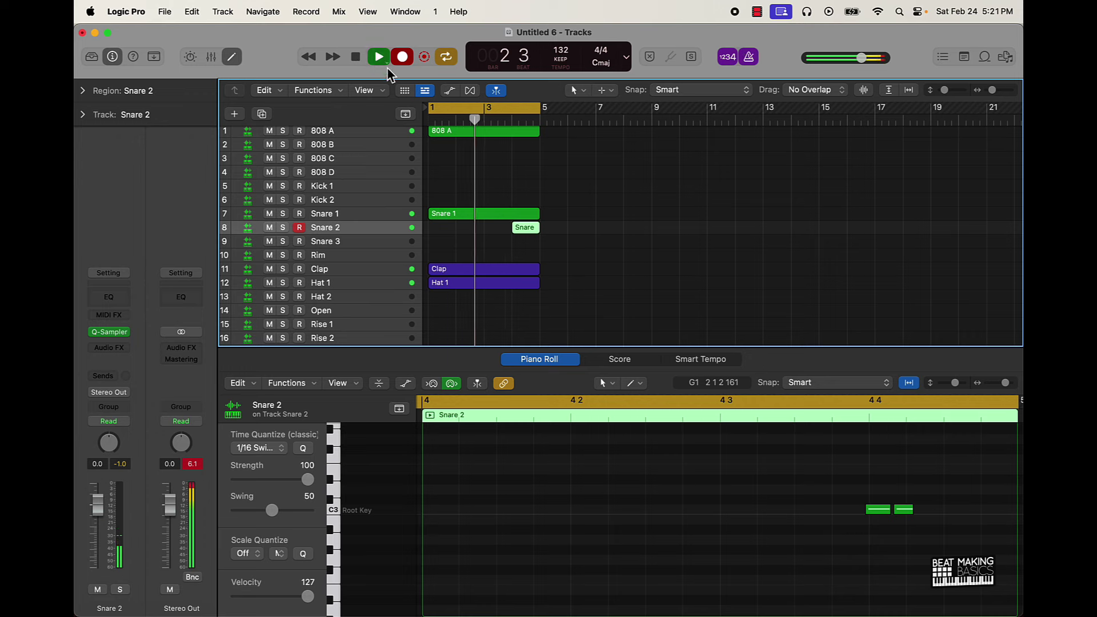
- Quantize both Snare 2 notes and extend the Snare 2 region's start back to bar 1
left_click(403, 56)
left_click(832, 541)
key("super+a")
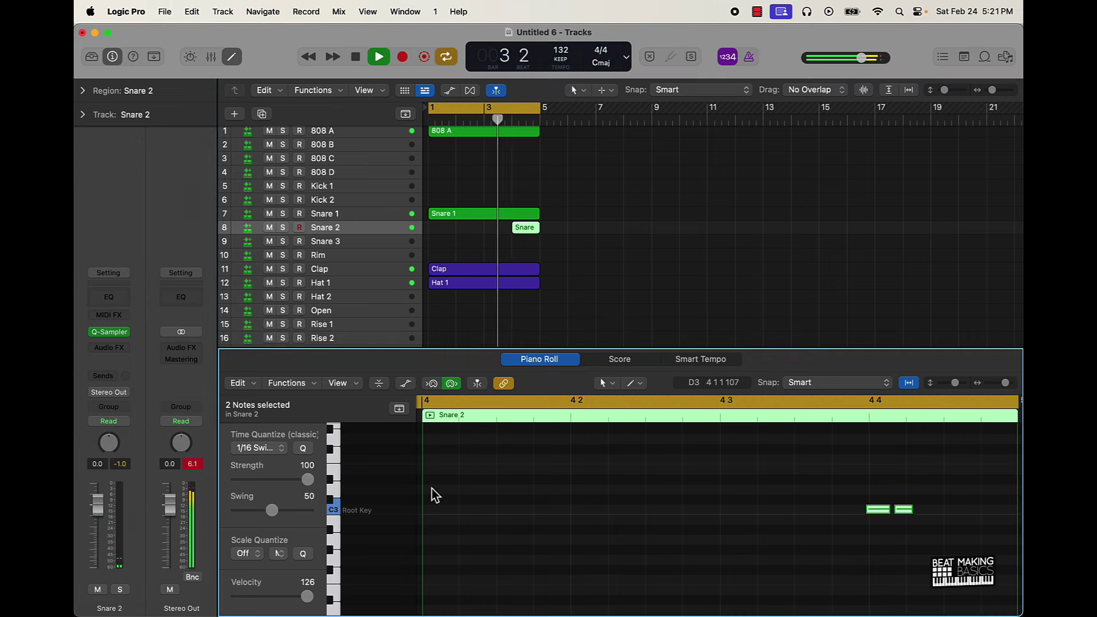
left_click(302, 447)
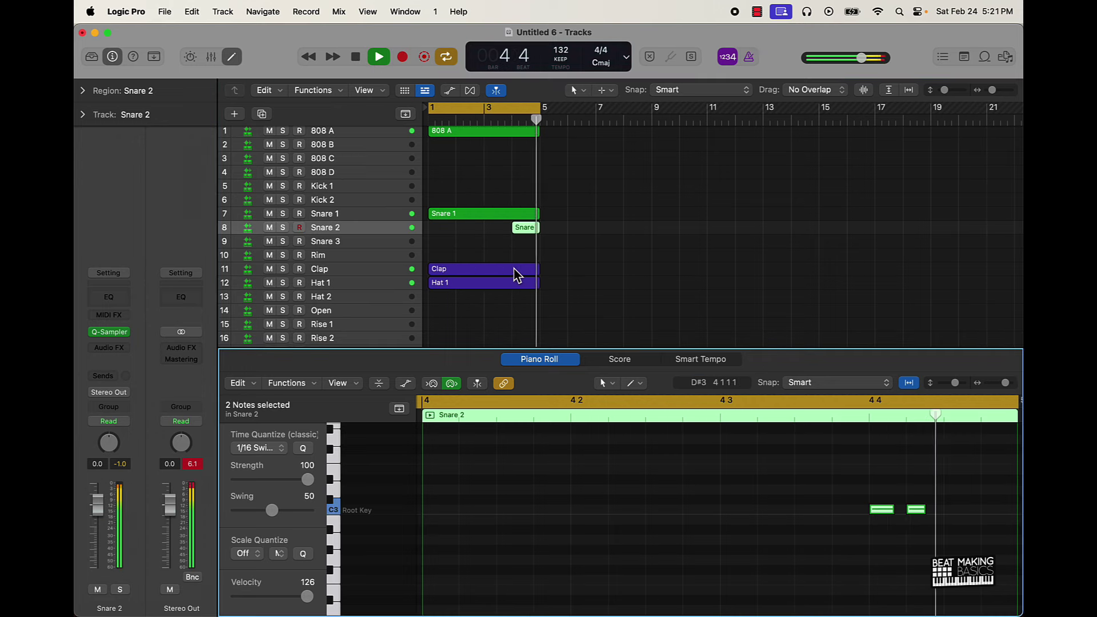
left_click_drag(518, 233, 336, 215)
key("space")
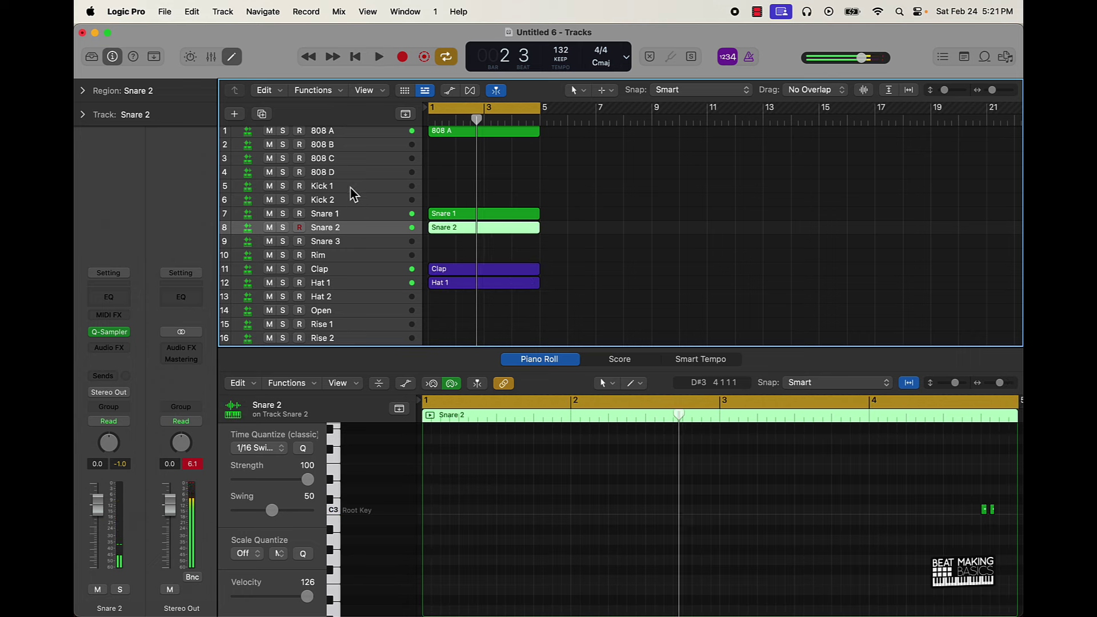
- Record a kick pattern on the Kick 1 track across the four-bar cycle
left_click(351, 189)
key("r")
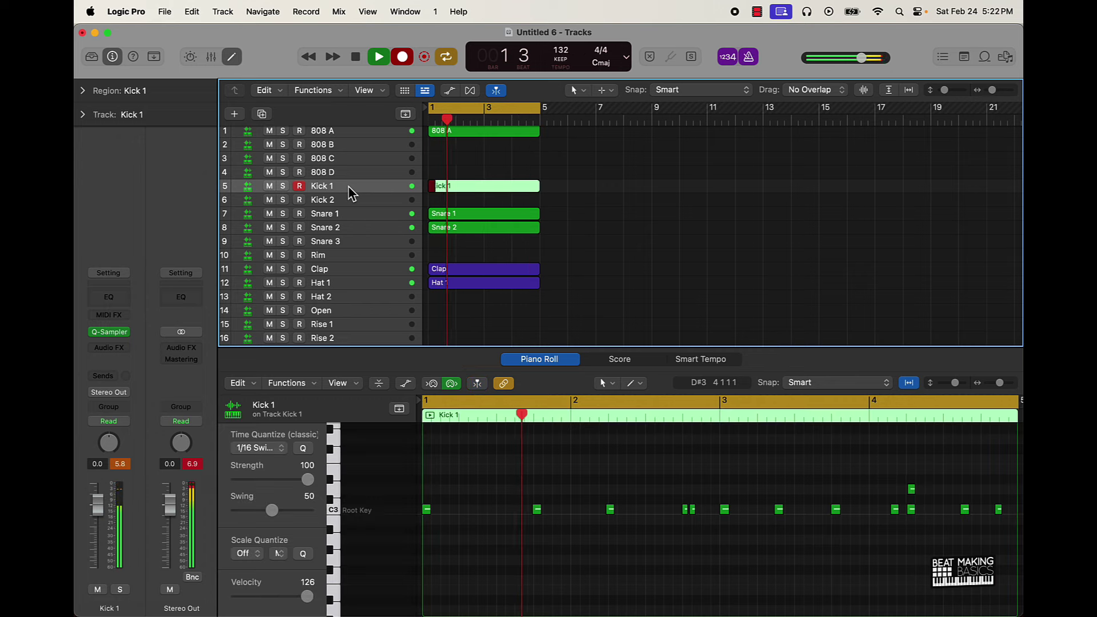
left_click(553, 480)
key("space")
- Quantize all Kick 1 notes and delete the single note above the root key in bar 4
key("cmd+a")
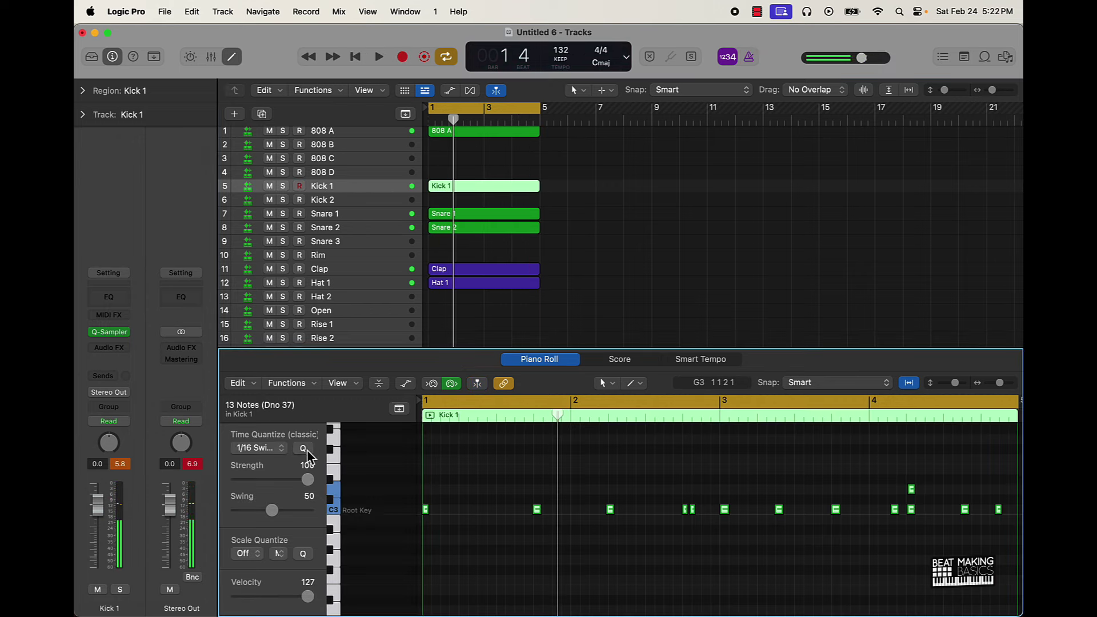
key("space")
left_click_drag(968, 451, 905, 498)
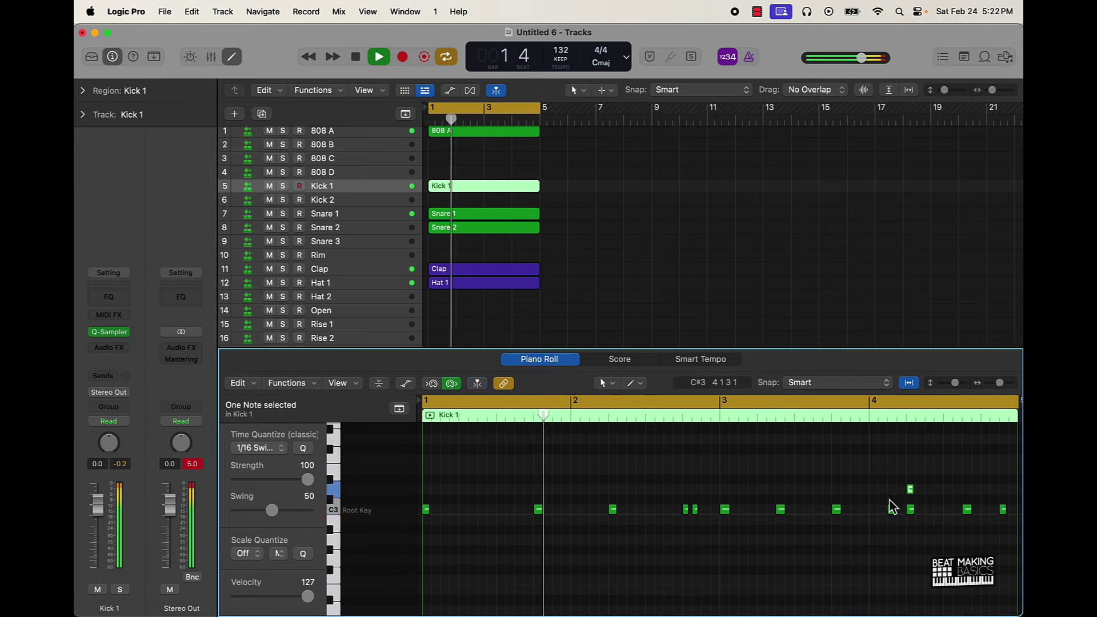
key("Delete")
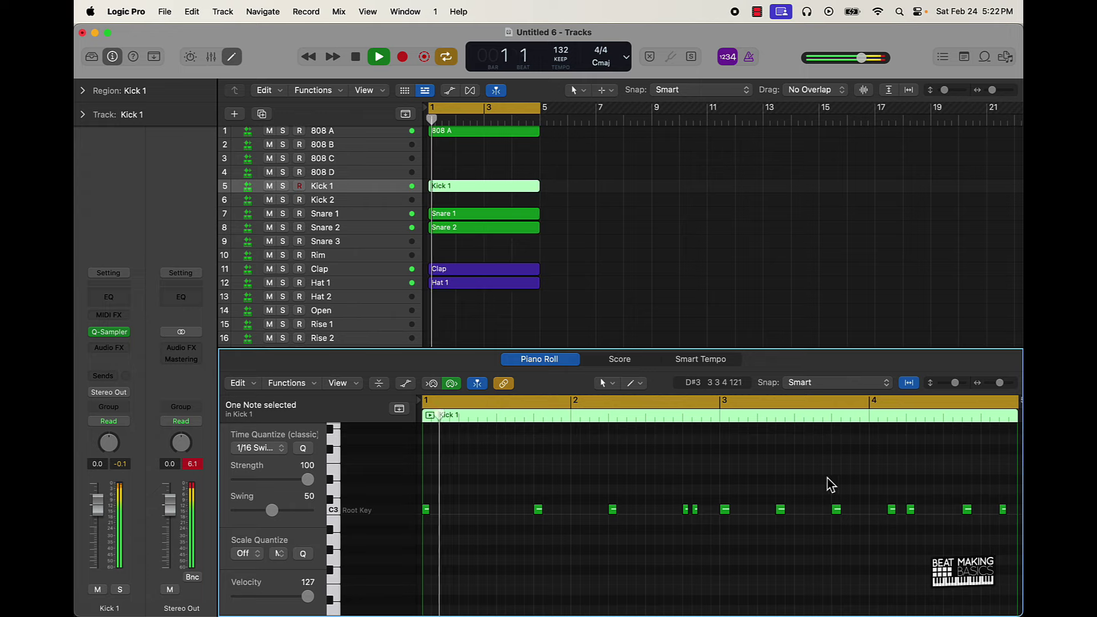
- Insert the Waves H-Delay (m) plug-in on the sampled Abnormality (MW) track and play the beat
scroll(492, 227, "down", 10)
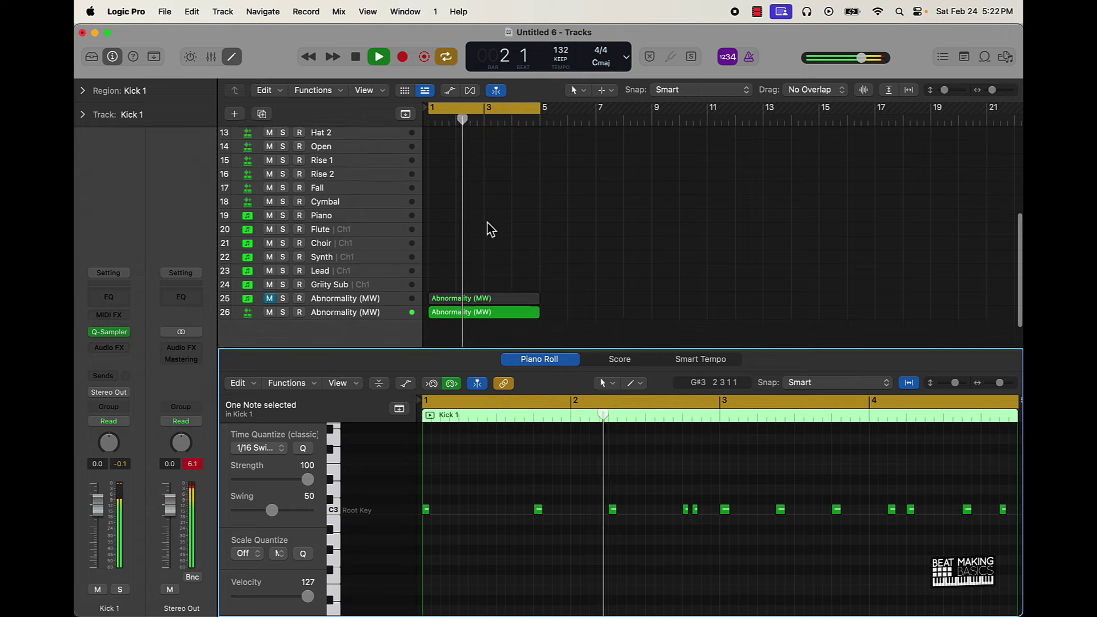
key("space")
left_click(342, 277)
left_click(109, 349)
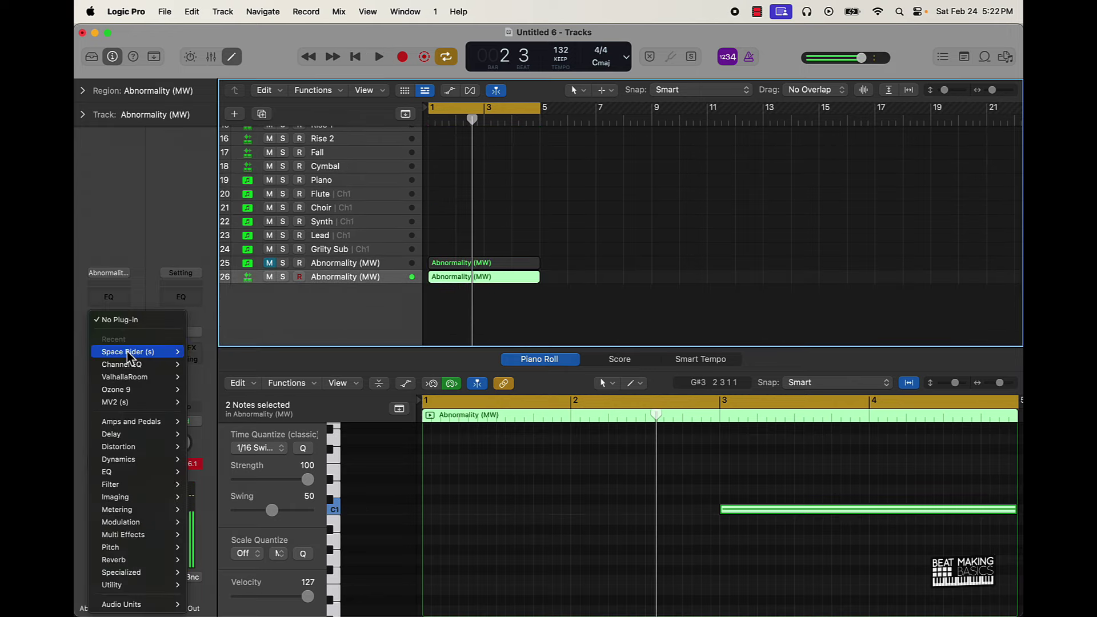
mouse_move(155, 605)
mouse_move(217, 592)
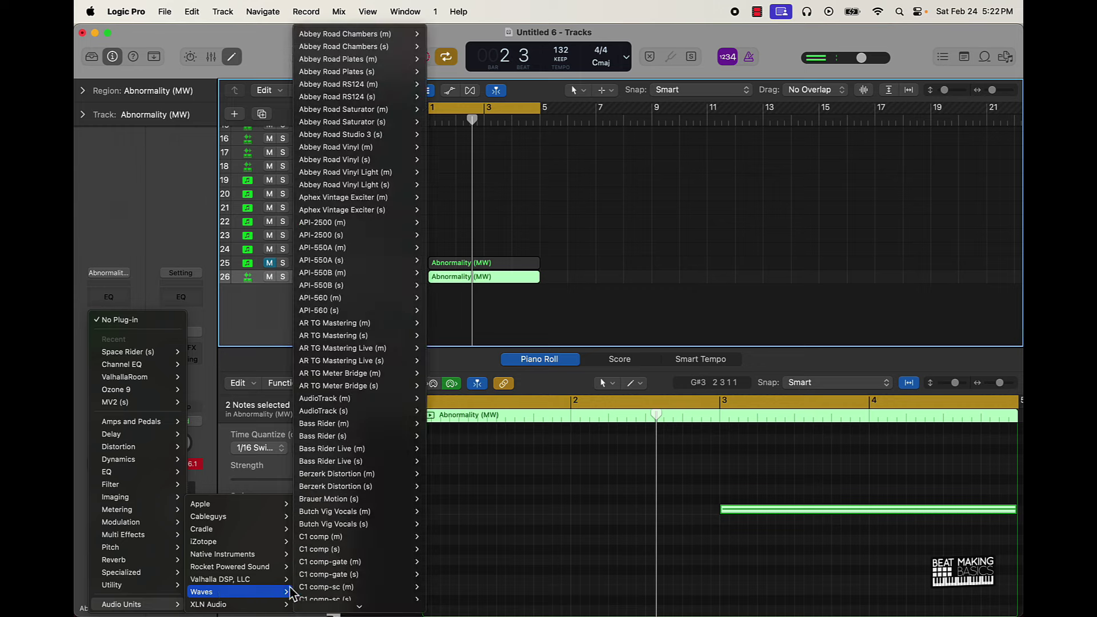
scroll(361, 571, "down", 10)
scroll(361, 562, "down", 5)
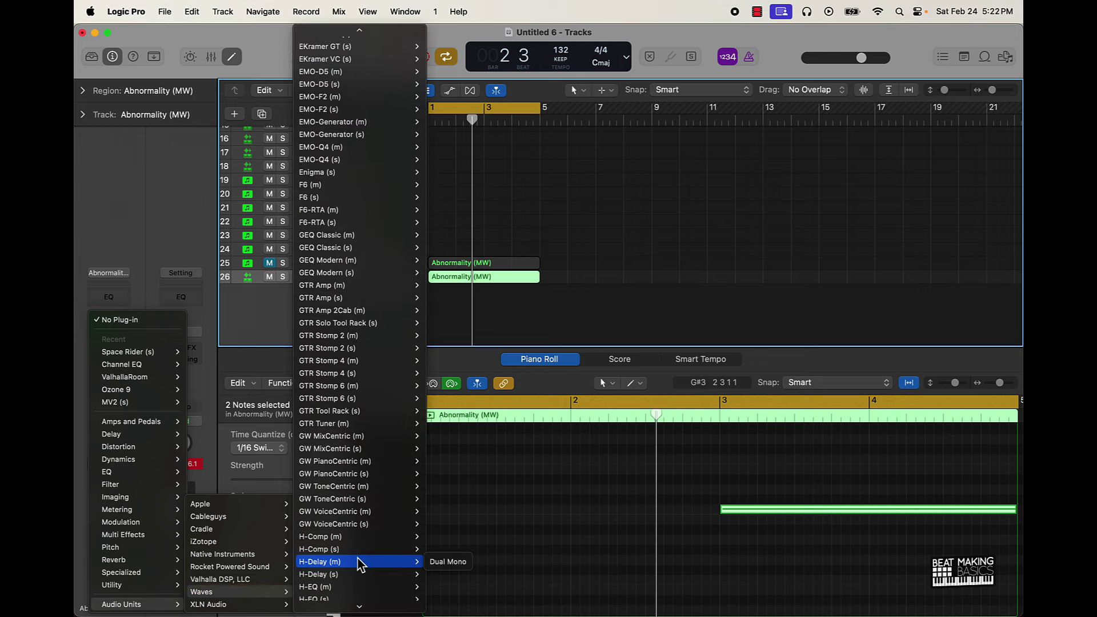
left_click(361, 563)
key("space")
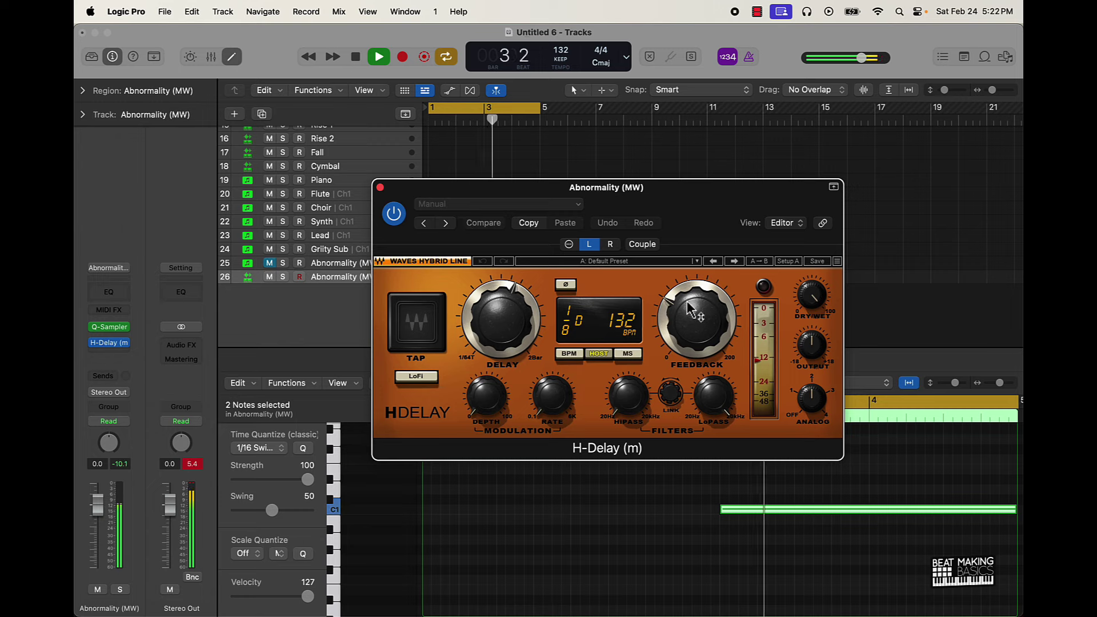
- Lower H-Delay's low-pass filter slightly and set its feedback to 14 during playback
left_click_drag(711, 393, 721, 443)
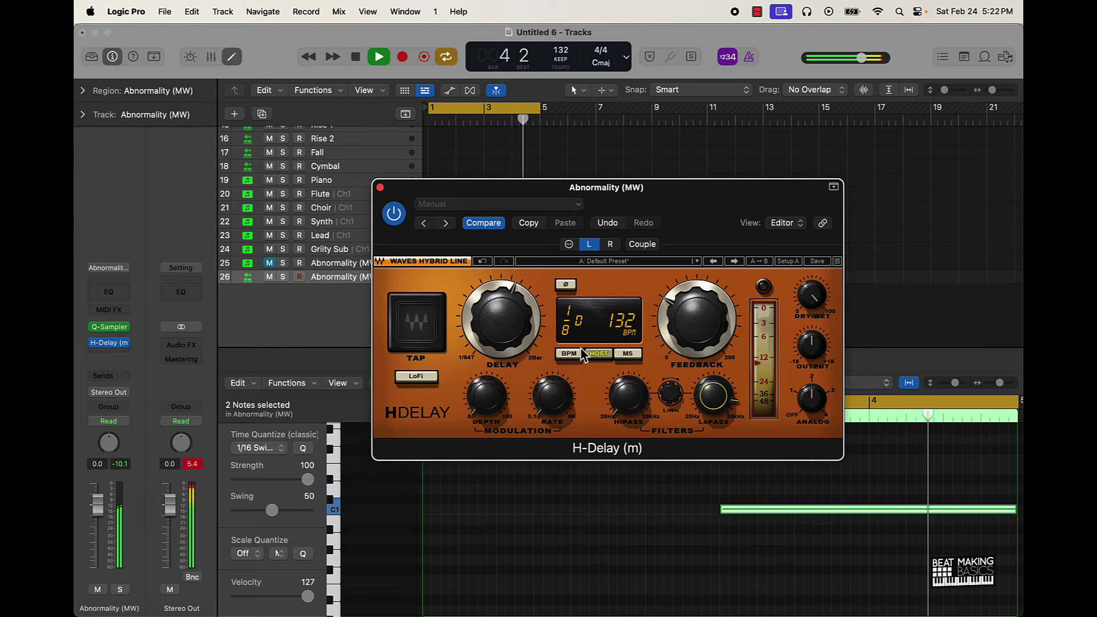
left_click_drag(697, 323, 710, 396)
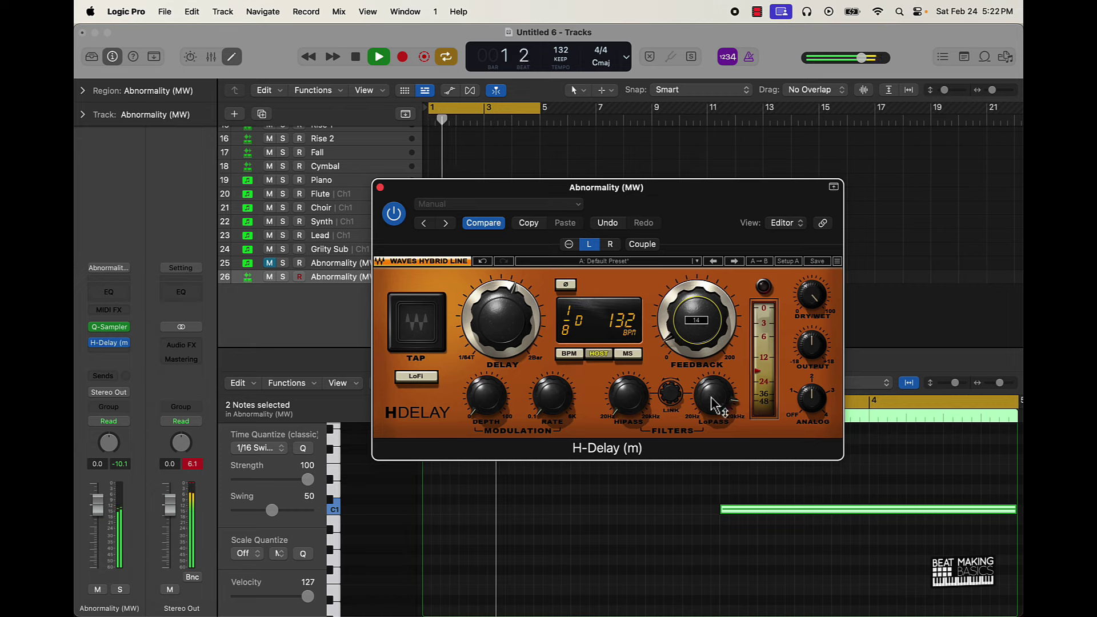
key("space")
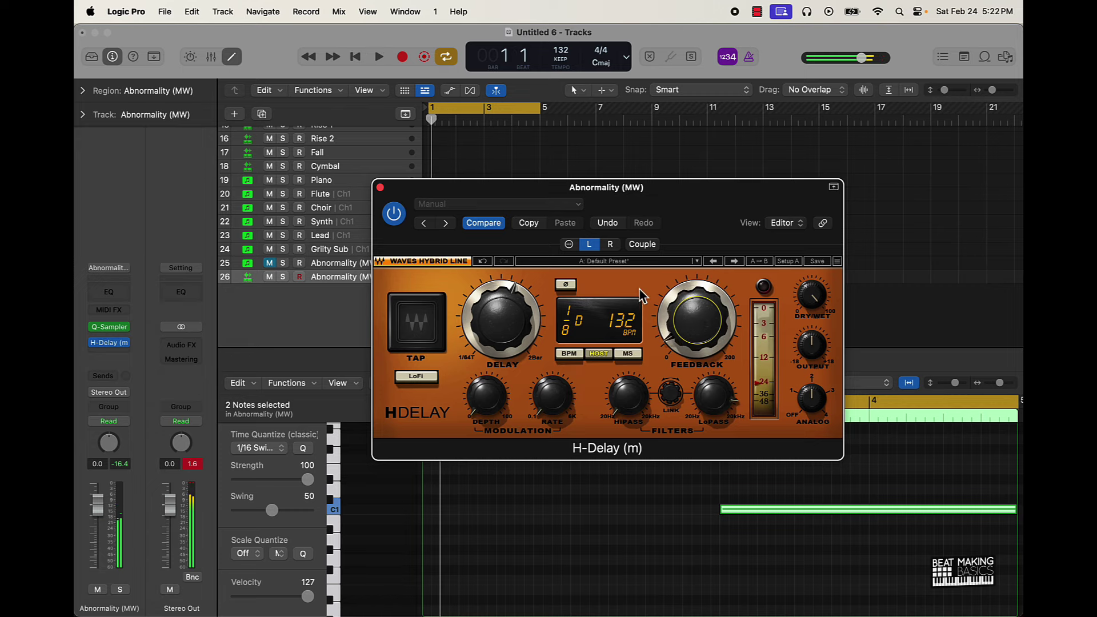
- Close H-Delay and remove it from the sampled Abnormality (MW) track
left_click(379, 187)
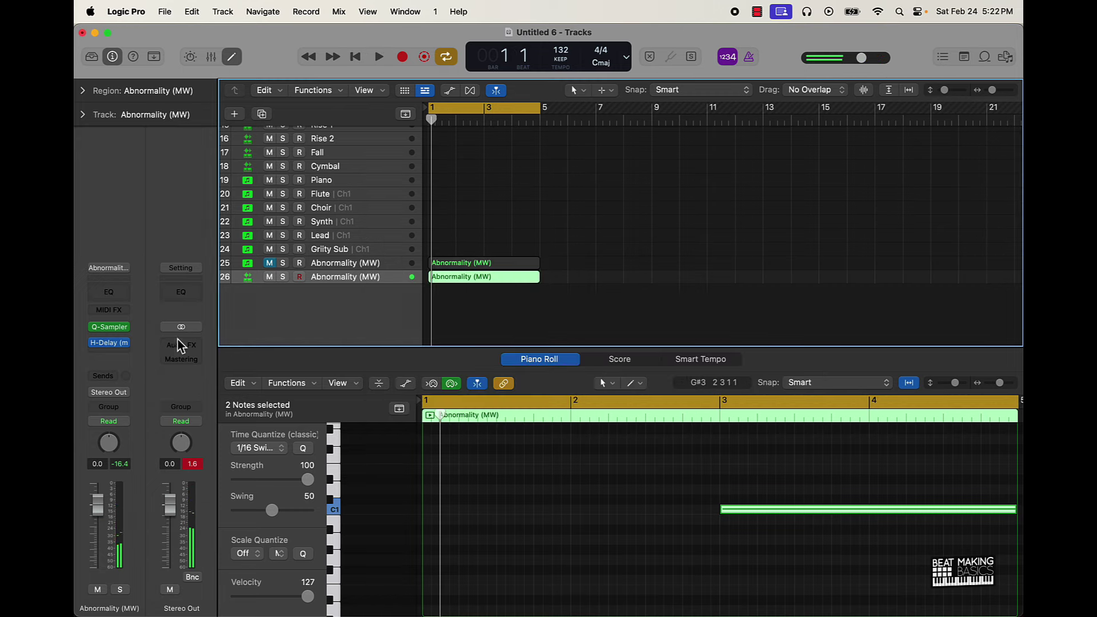
left_click(126, 344)
left_click(151, 320)
key("space")
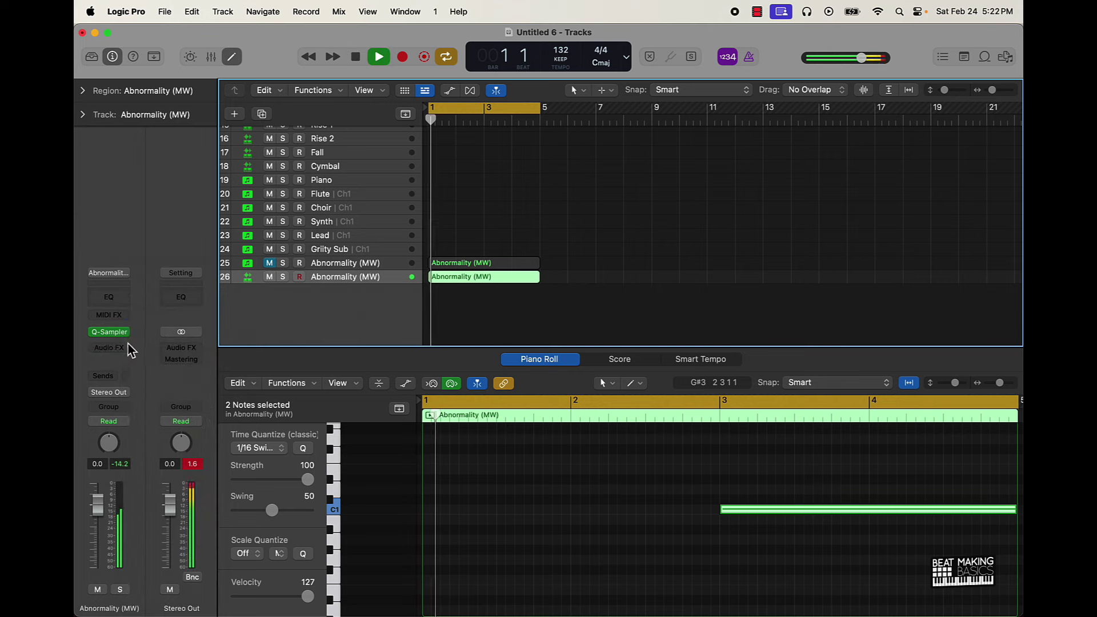
- Insert the Space Rider (s) plug-in as the effect on the sampled Abnormality (MW) track
left_click(127, 347)
left_click(137, 353)
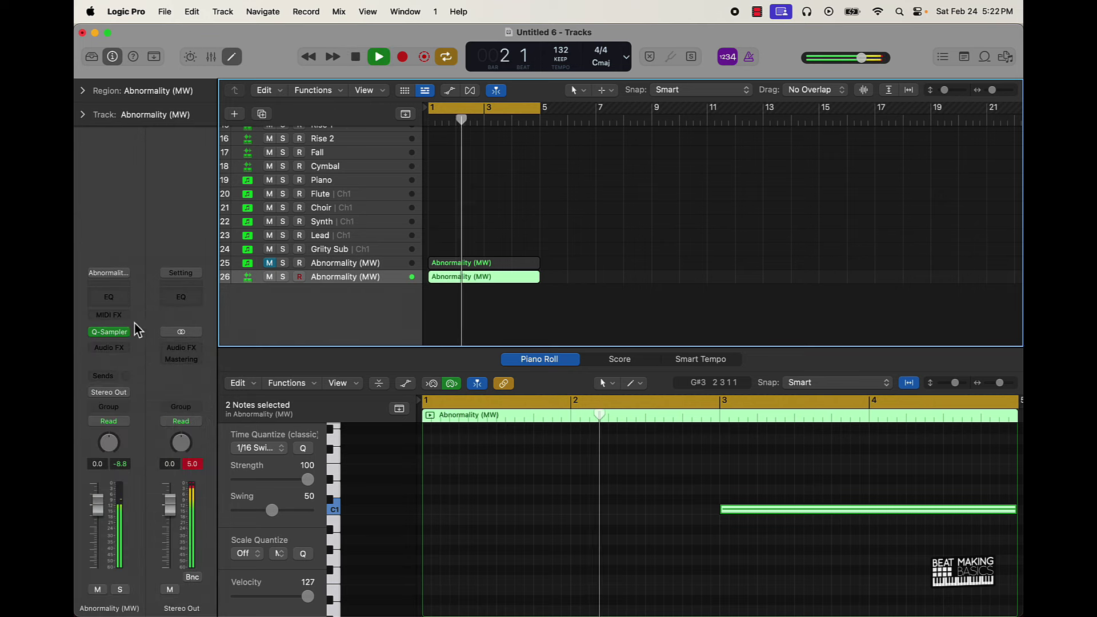
left_click(123, 355)
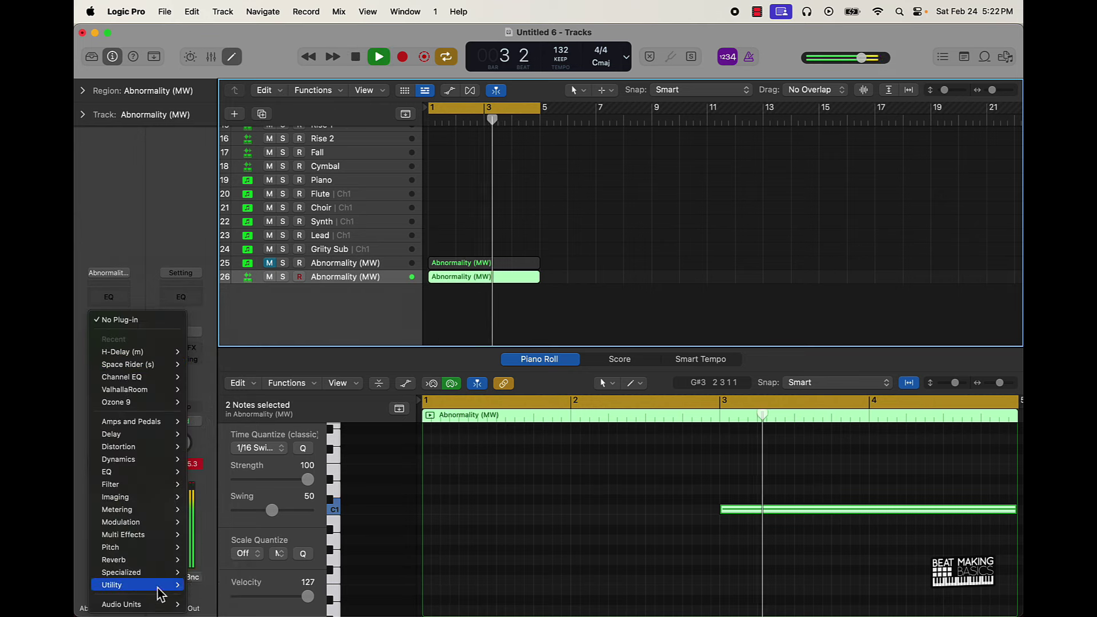
left_click(158, 359)
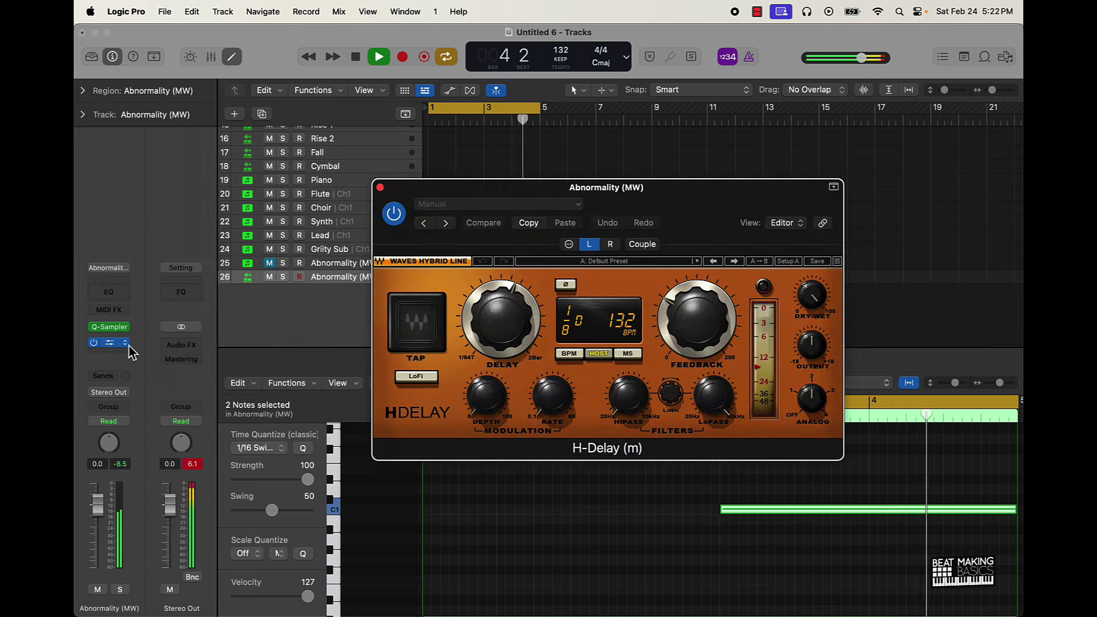
left_click(127, 349)
left_click(158, 364)
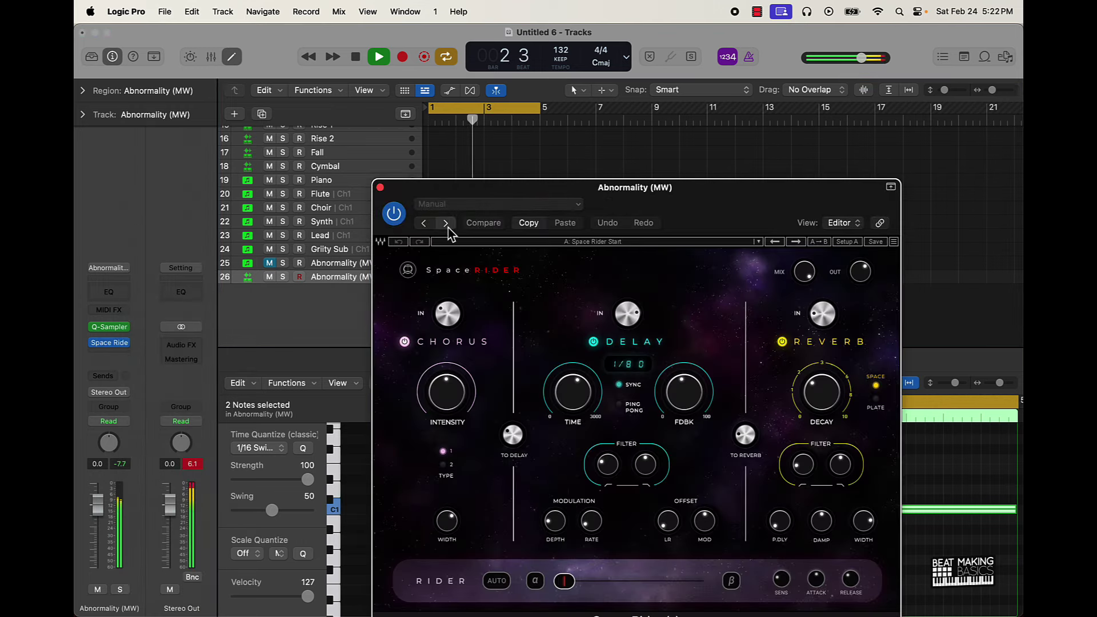
- Audition the Space Rider presets in order, settle on Long Beauty and close the plug-in window
left_click(446, 224)
left_click(446, 224)
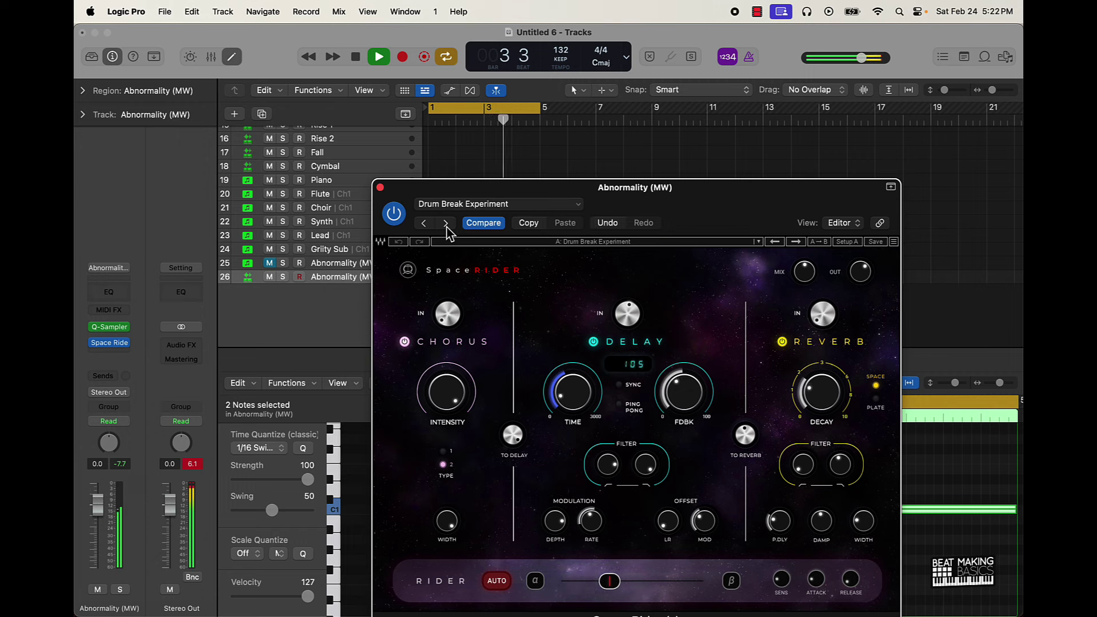
left_click(445, 223)
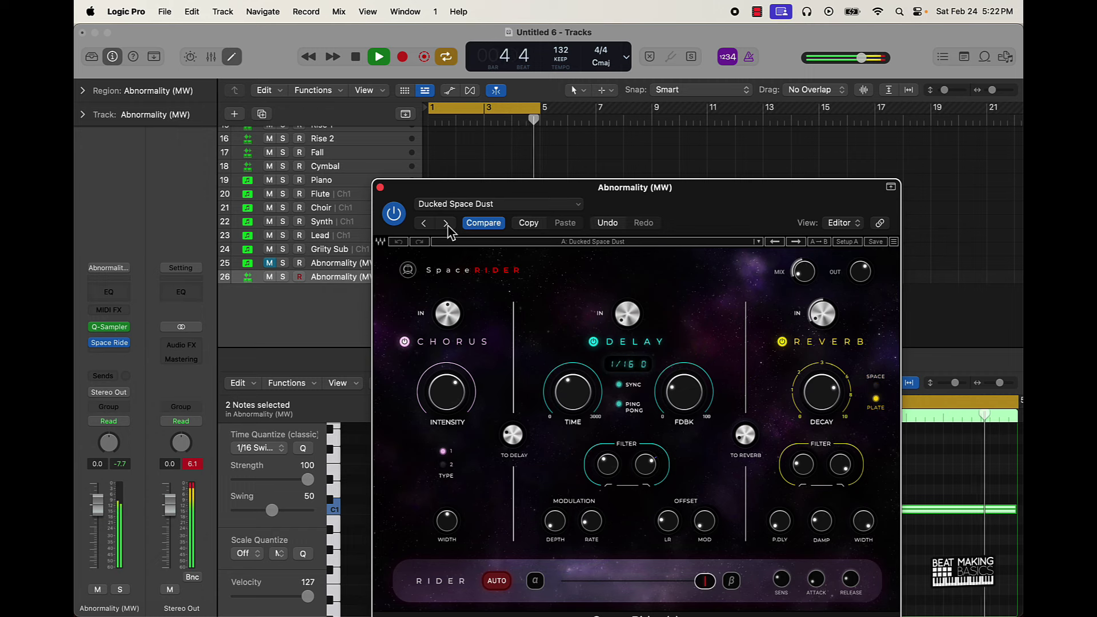
left_click(446, 223)
left_click(446, 223)
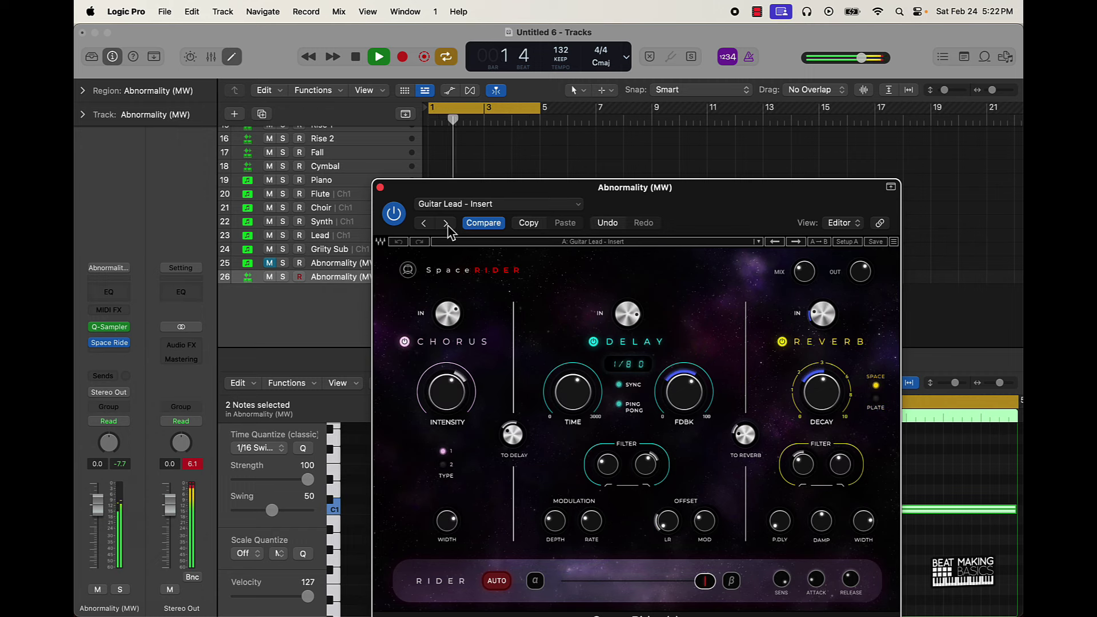
left_click(446, 223)
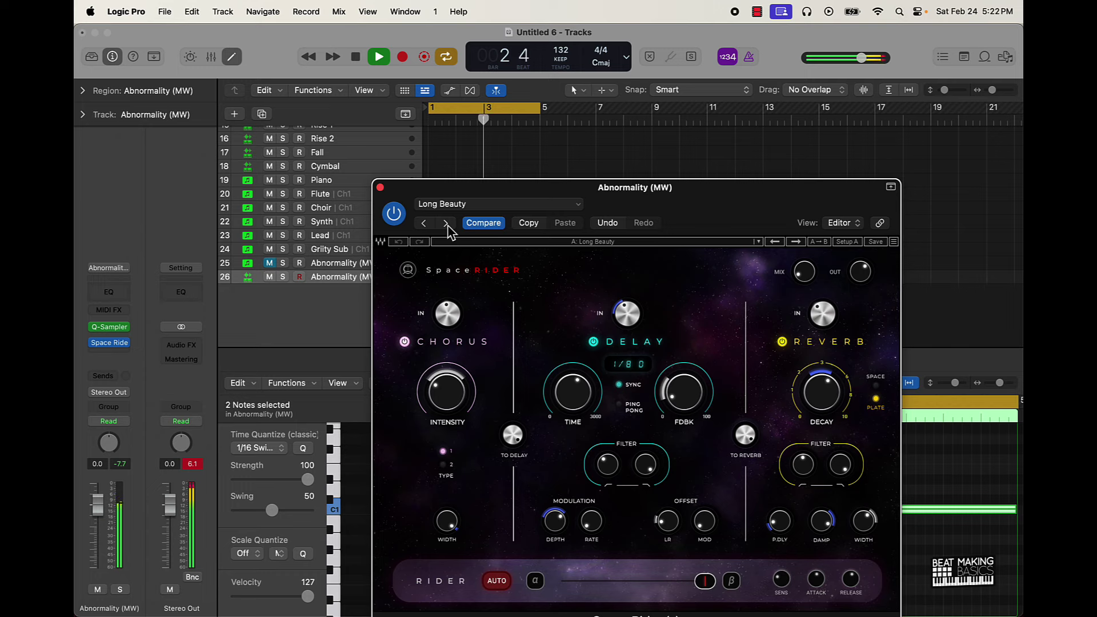
left_click(380, 187)
- Record four hits on the Rim track within the four-bar cycle
scroll(448, 205, "up", 5)
key("space")
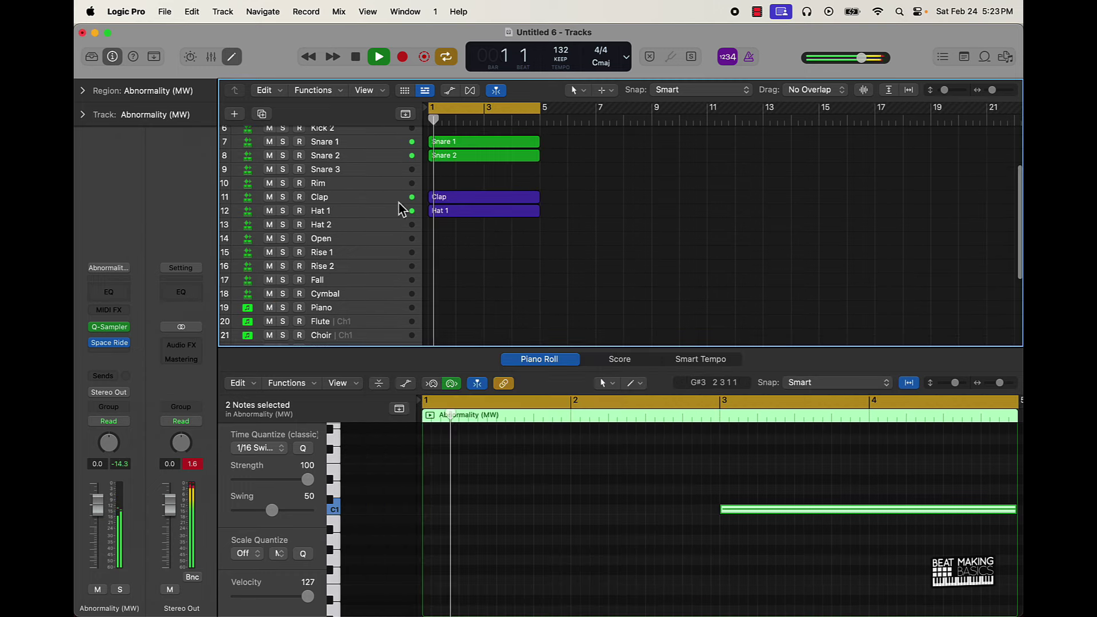
left_click(331, 187)
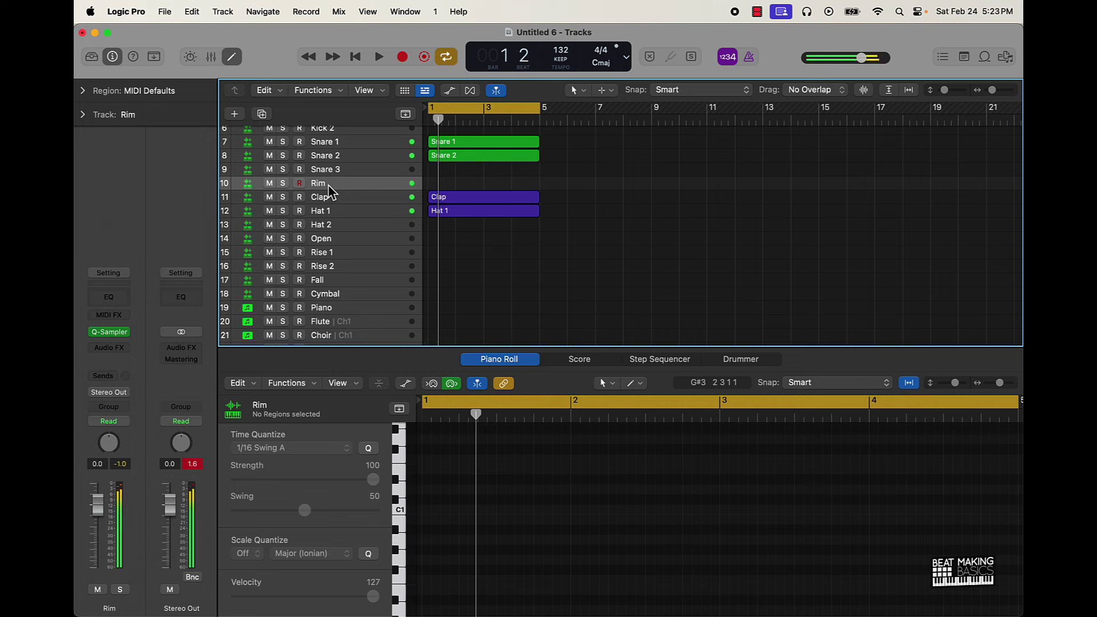
key("r")
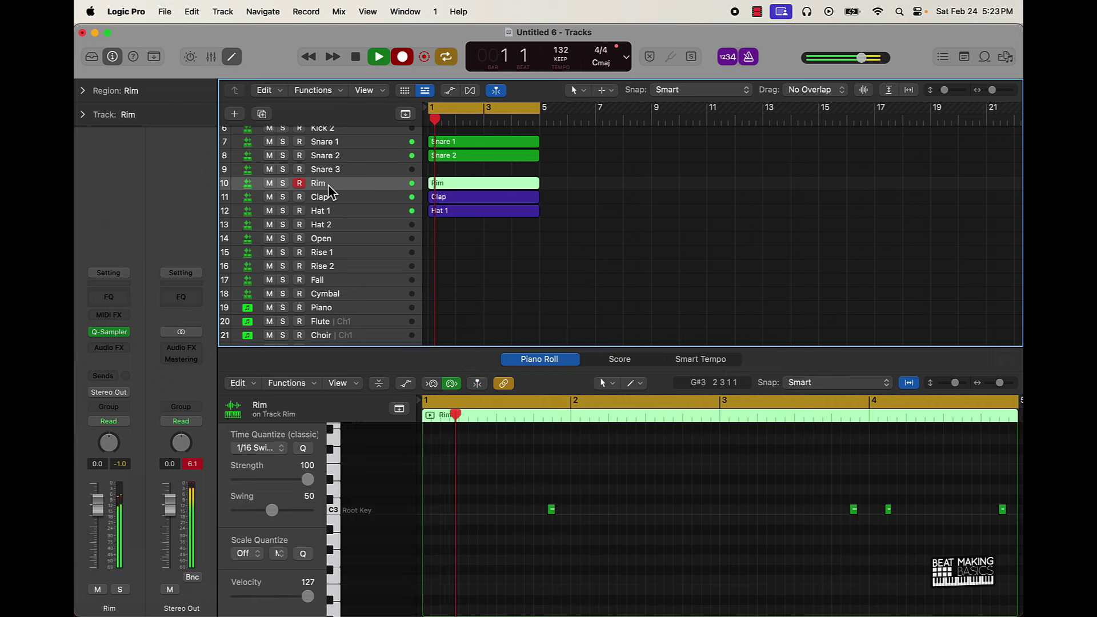
left_click(403, 57)
- Quantize all Rim notes and delete the hit near the end of bar 1
left_click(661, 509)
key("super+a")
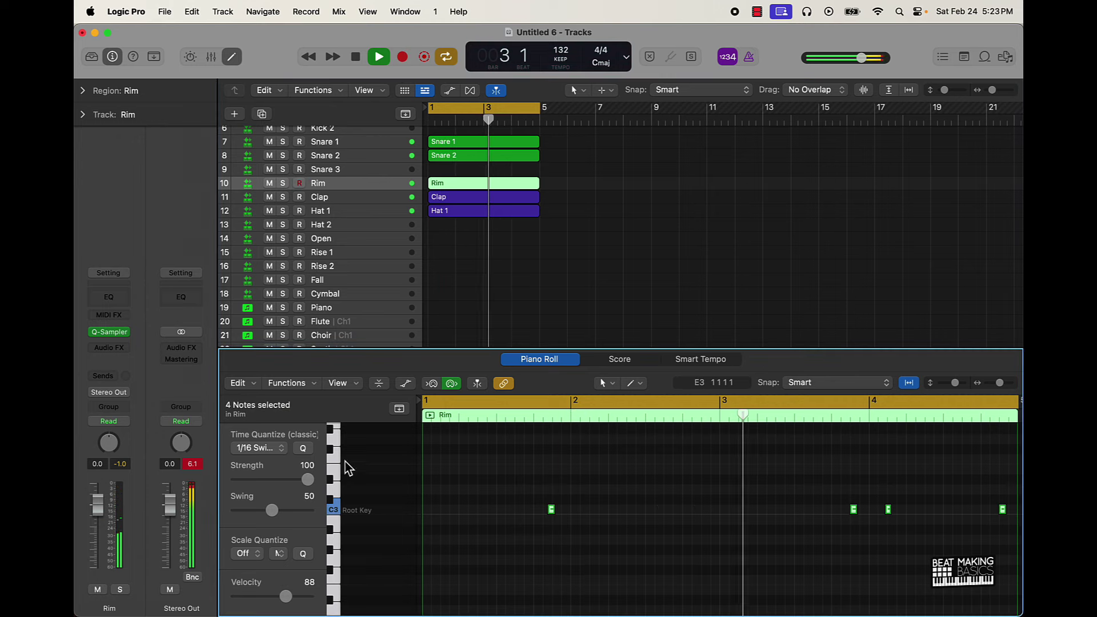
left_click(303, 449)
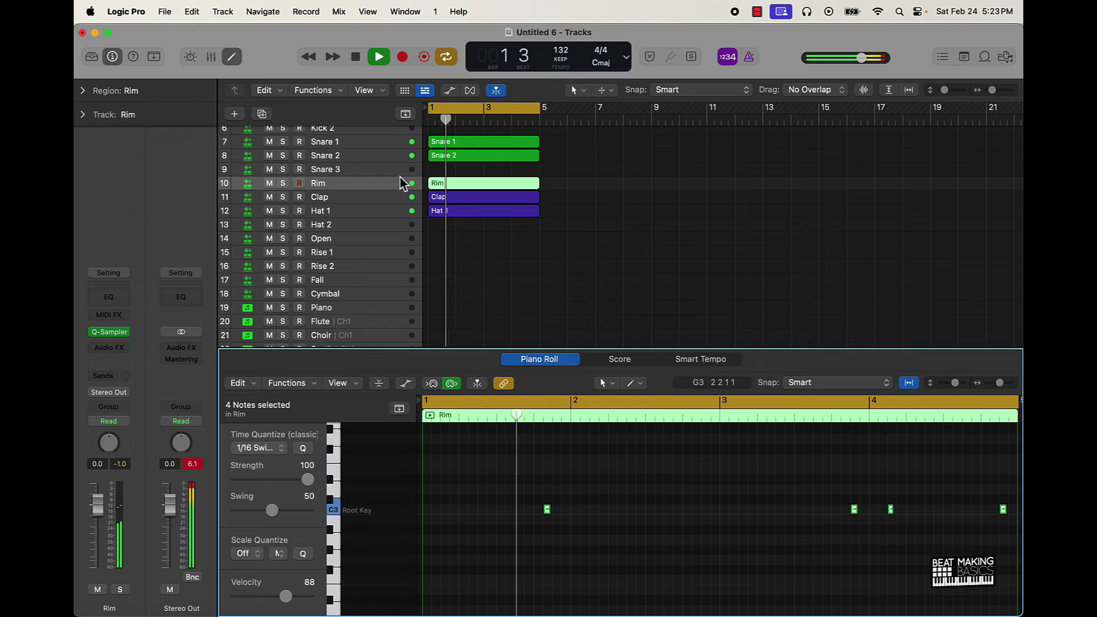
scroll(455, 260, "up", 3)
scroll(465, 263, "down", 4)
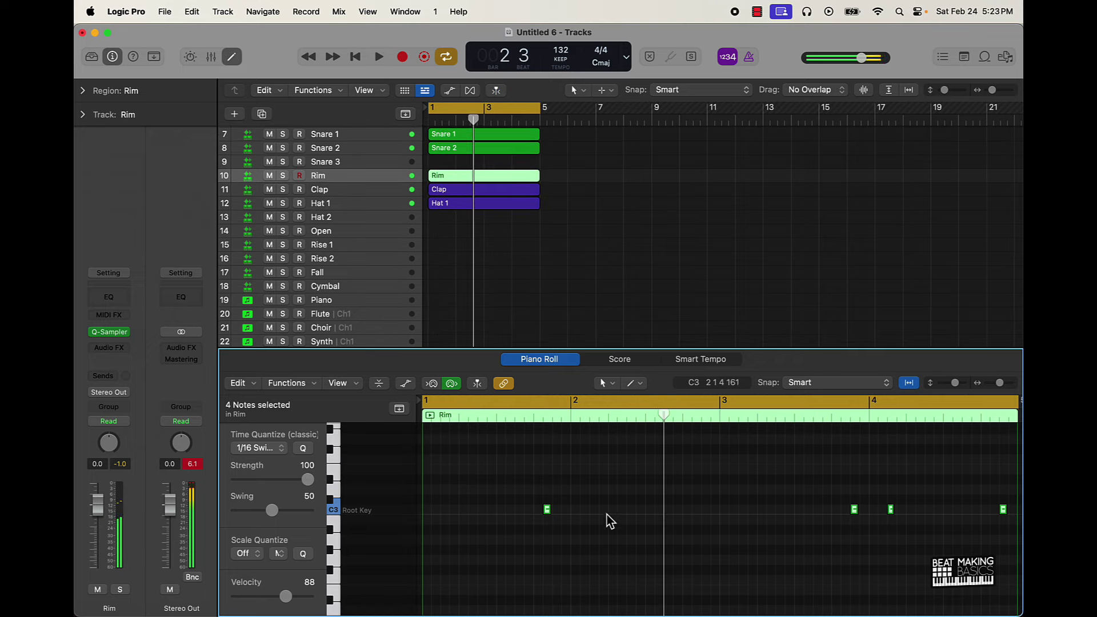
left_click_drag(606, 514, 529, 530)
key("Delete")
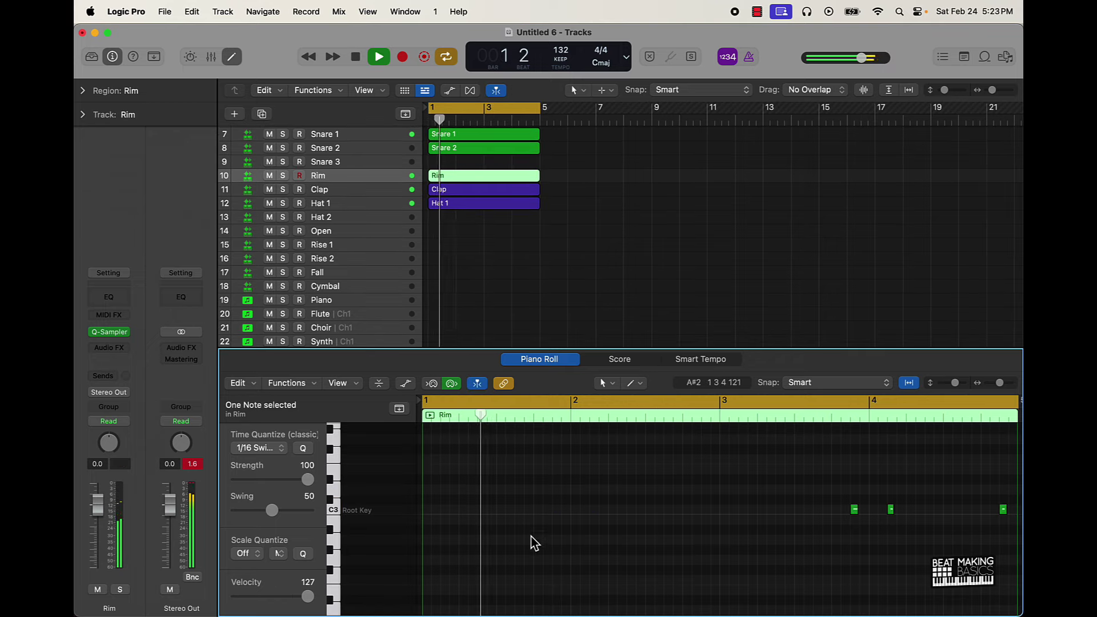
key("space")
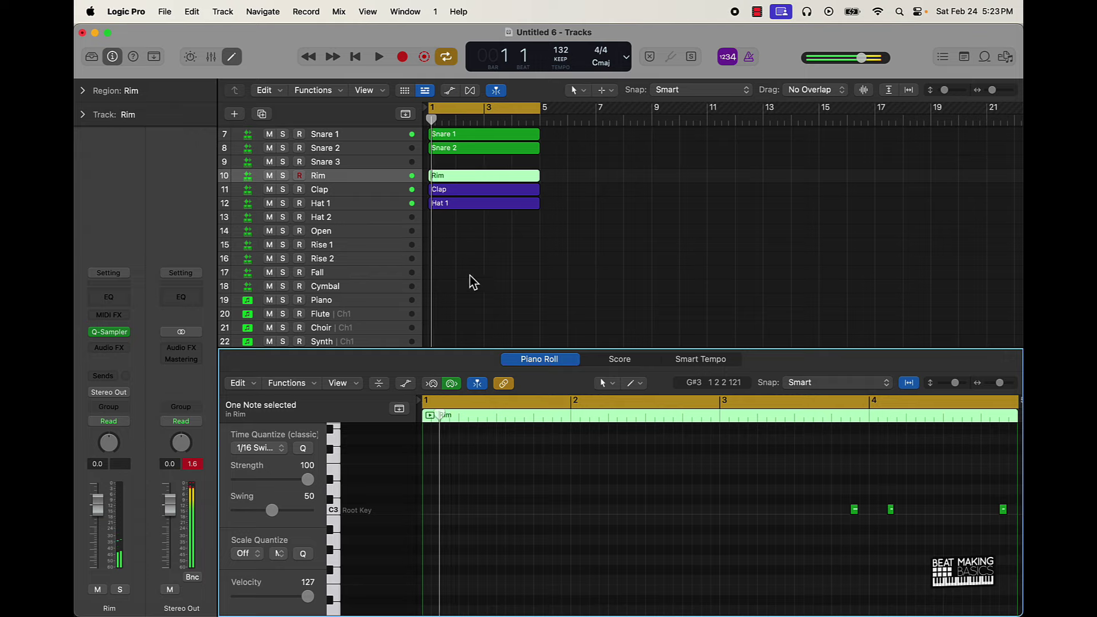
scroll(469, 275, "down", 5)
left_click(342, 278)
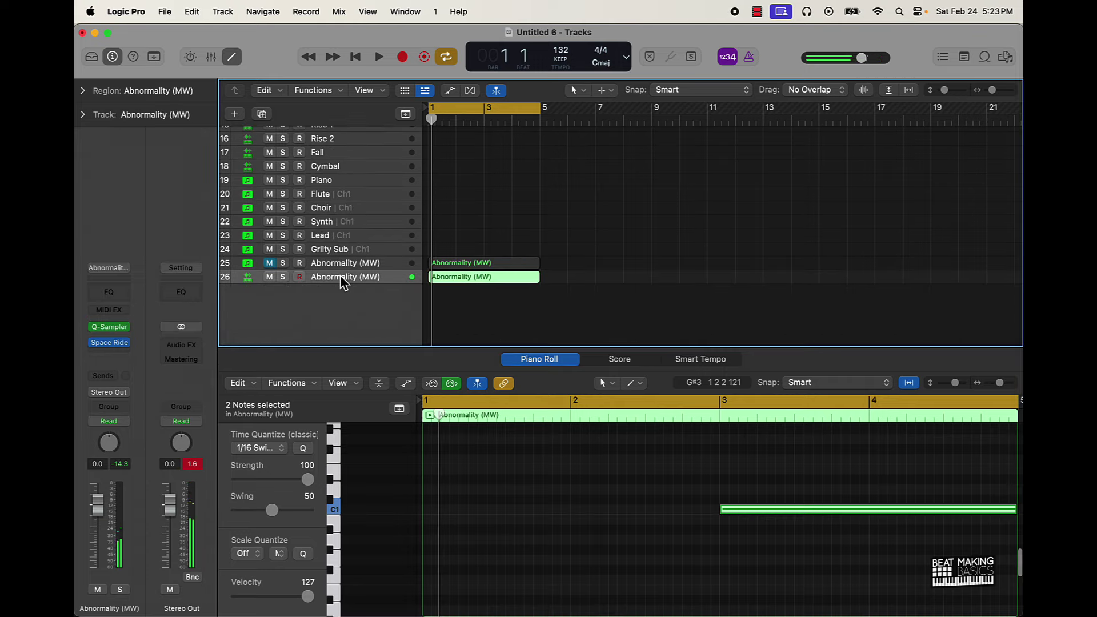
scroll(343, 260, "up", 5)
scroll(395, 143, "down", 5)
key("super+a")
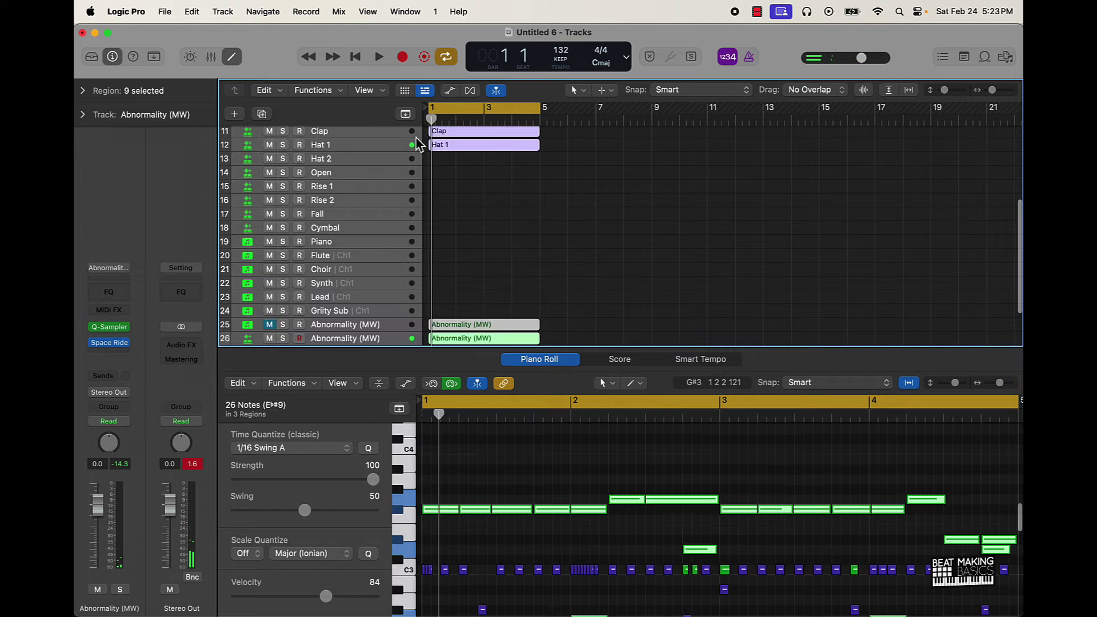
scroll(488, 205, "up", 5)
left_click(486, 152)
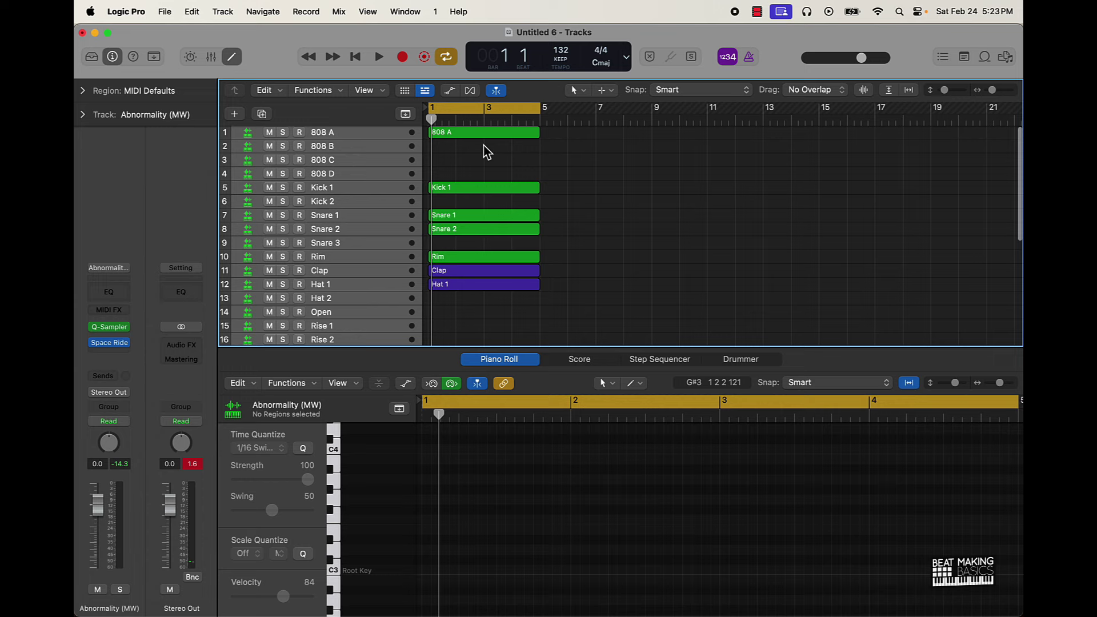
- Move the 808 A track to the end of the track list, directly below the sampled Abnormality (MW) track
left_click(353, 136)
scroll(354, 160, "down", 5)
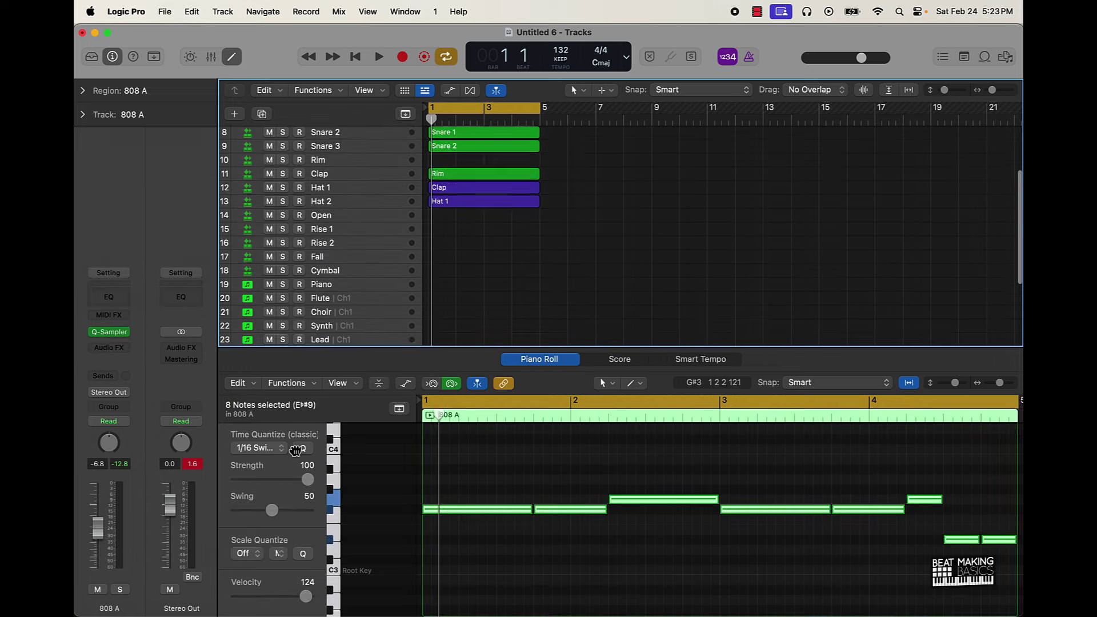
scroll(343, 257, "down", 3)
scroll(320, 319, "up", 10)
scroll(343, 320, "down", 10)
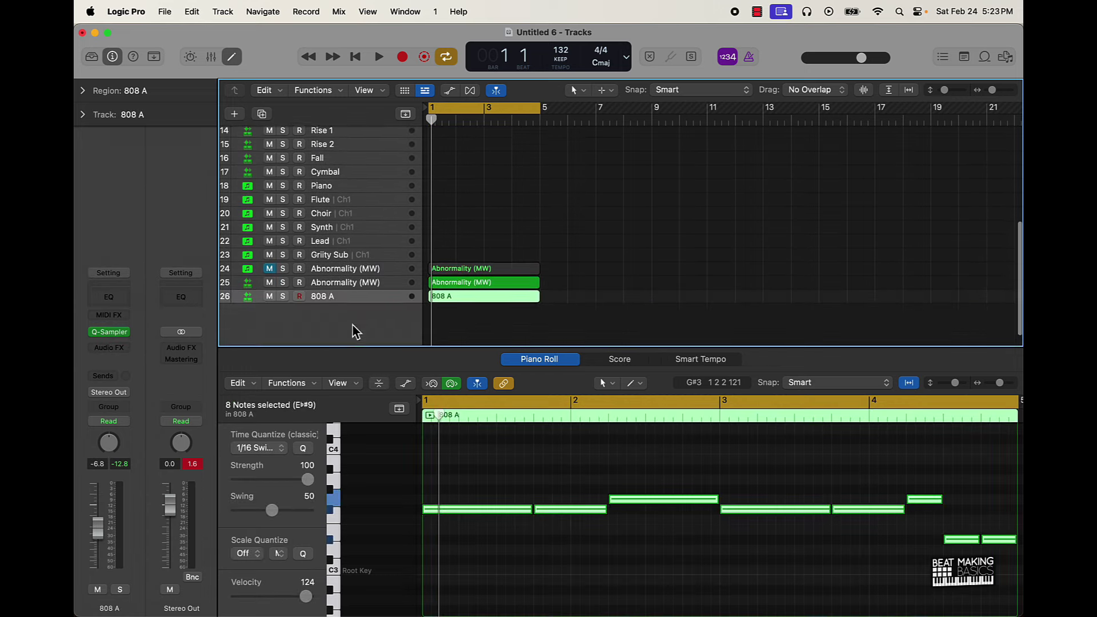
scroll(354, 326, "down", 1)
- Transpose the sampled Abnormality (MW) and 808 A regions down two semitones together, playing the beat after each semitone
left_click_drag(523, 307, 513, 269)
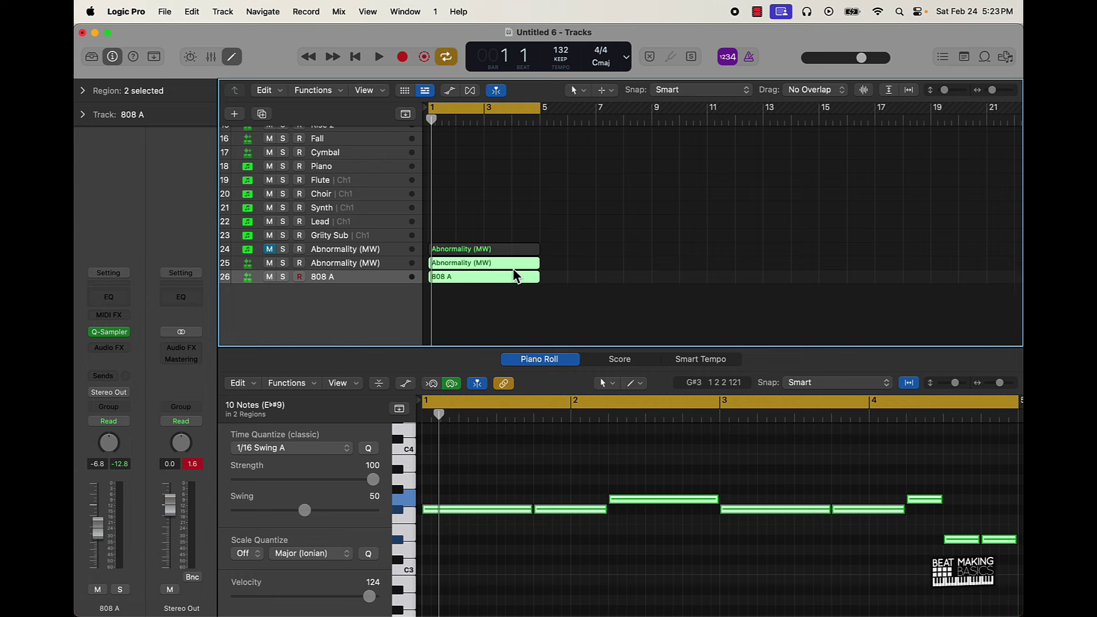
key("alt+Down")
key("space")
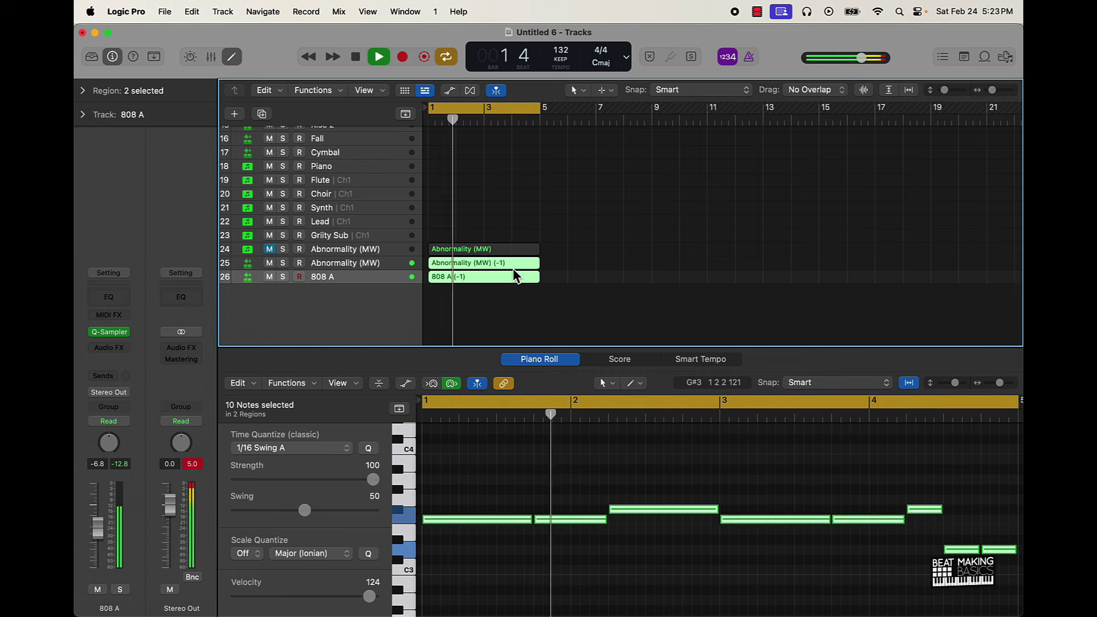
key("space")
key("alt+Down")
key("space")
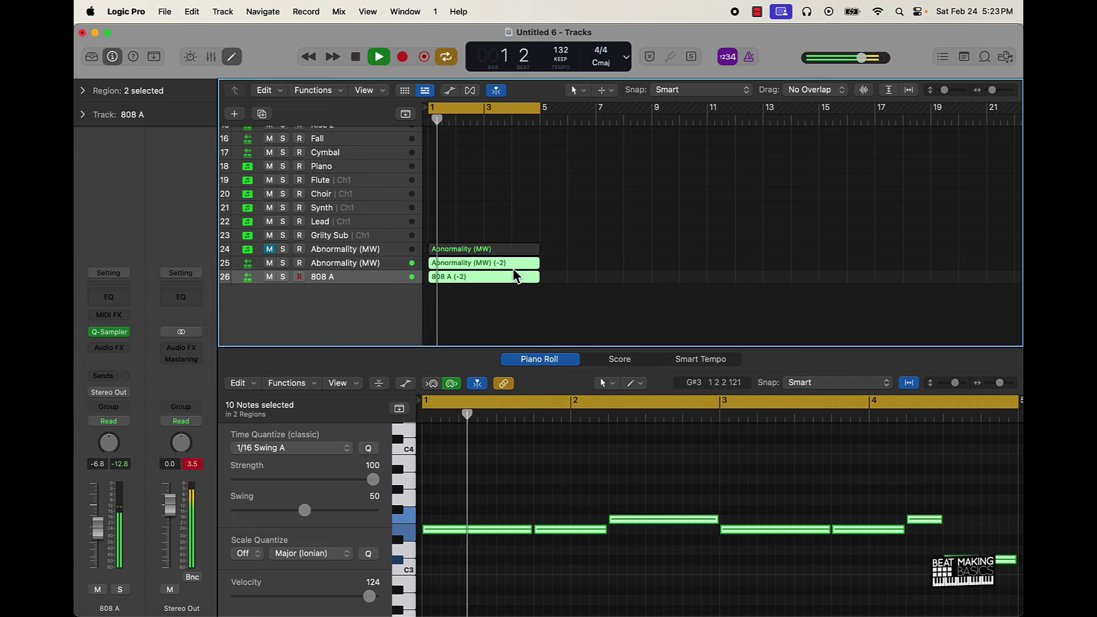
key("space")
- Raise the 808 A track's volume to 1.3 dB and transpose both selected regions to -3 semitones while listening
left_click_drag(98, 524, 102, 503)
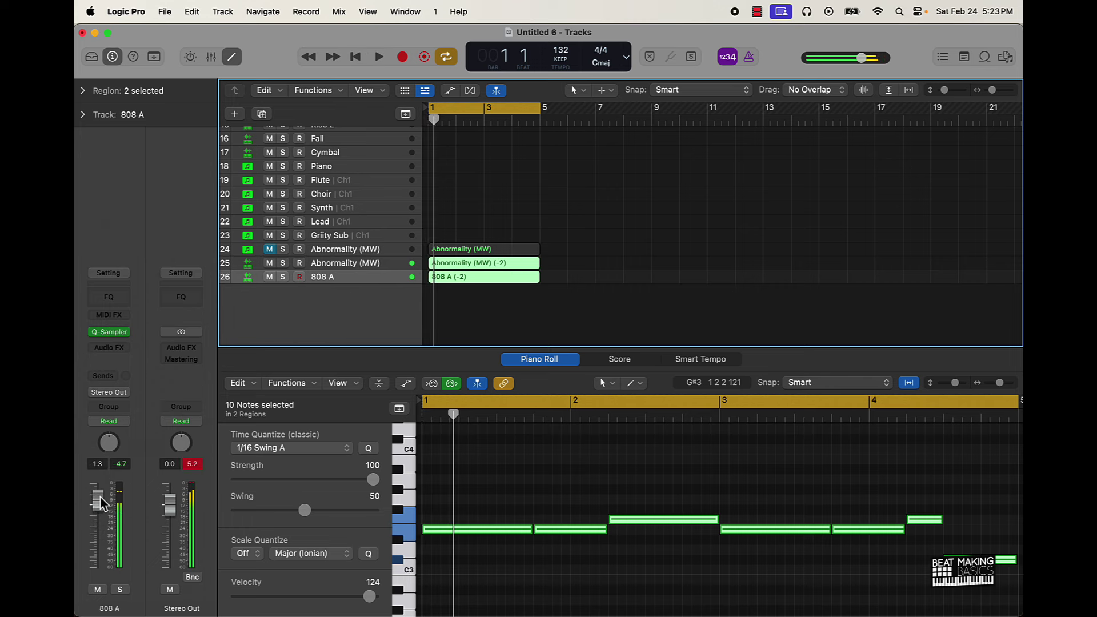
key("space")
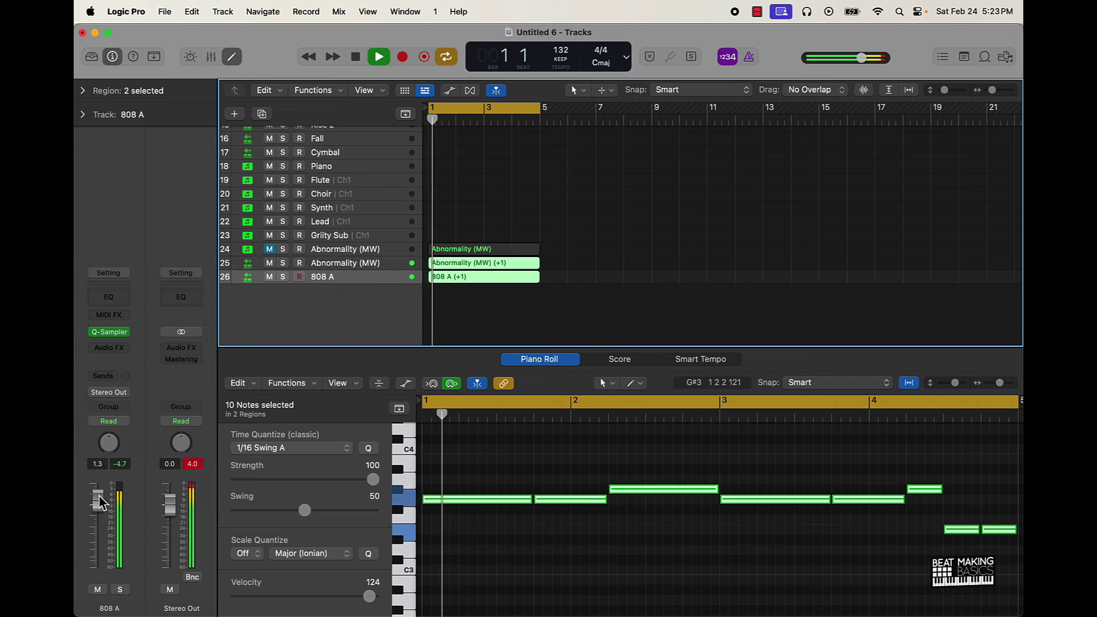
key("alt+Down")
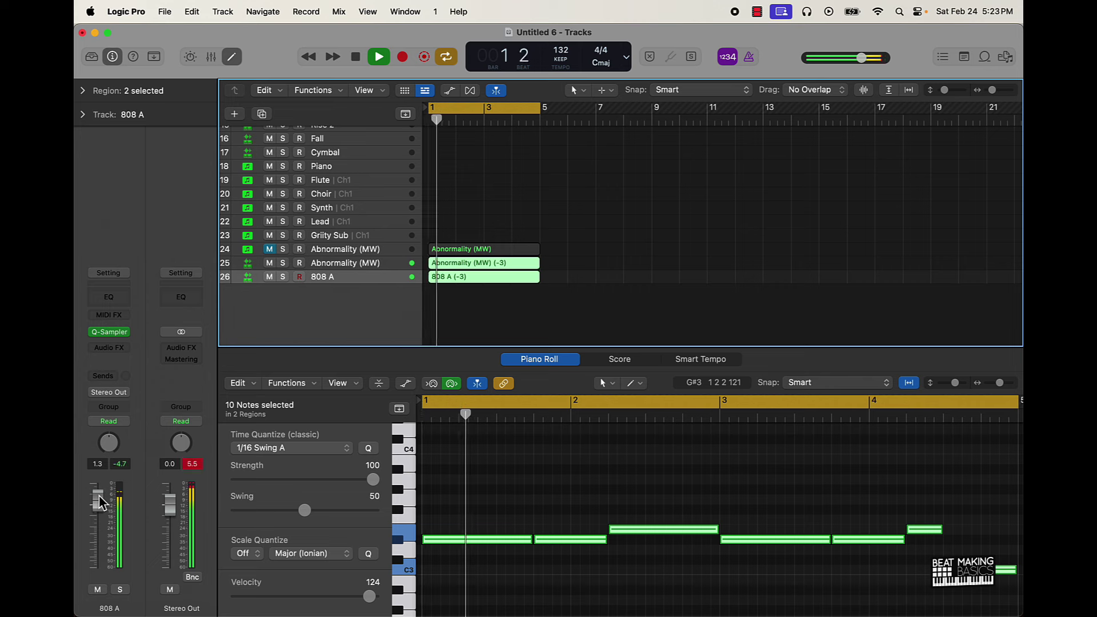
key("space")
left_click(496, 324)
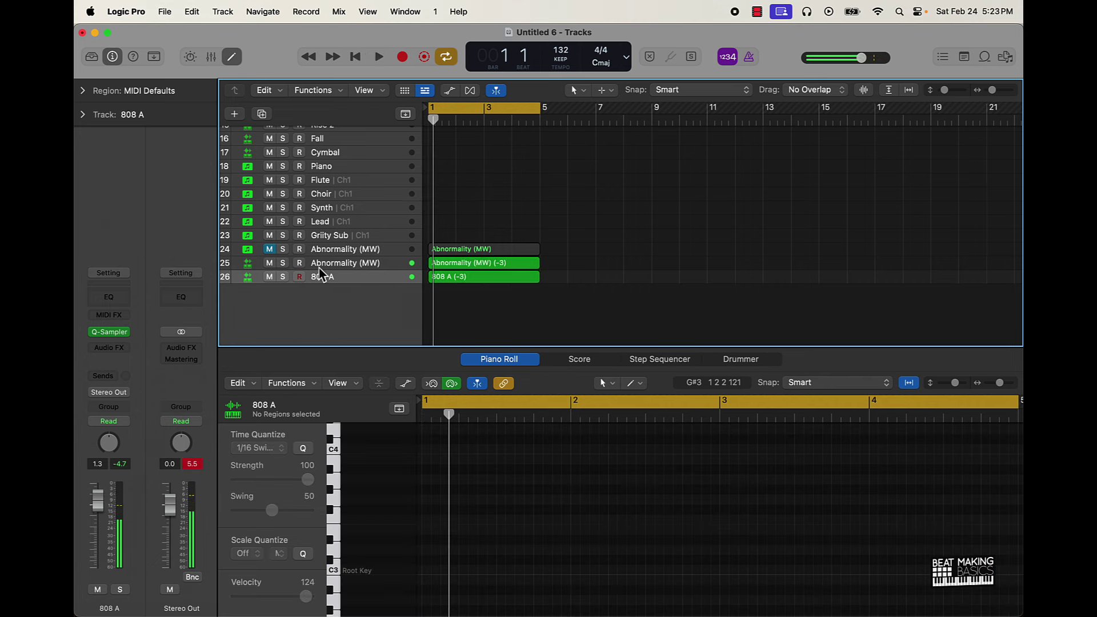
- Mute the sampled Abnormality (MW) track and duplicate the original Abnormality (MW) instrument track with its settings during playback
left_click(270, 263)
key("space")
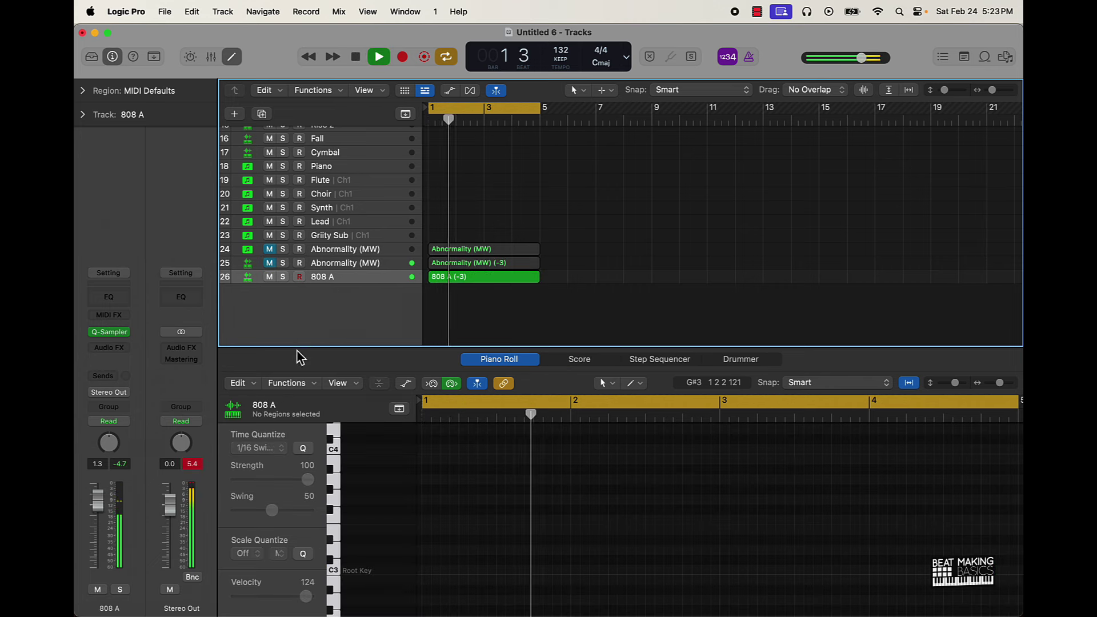
left_click(340, 265)
left_click(350, 250)
key("super+d")
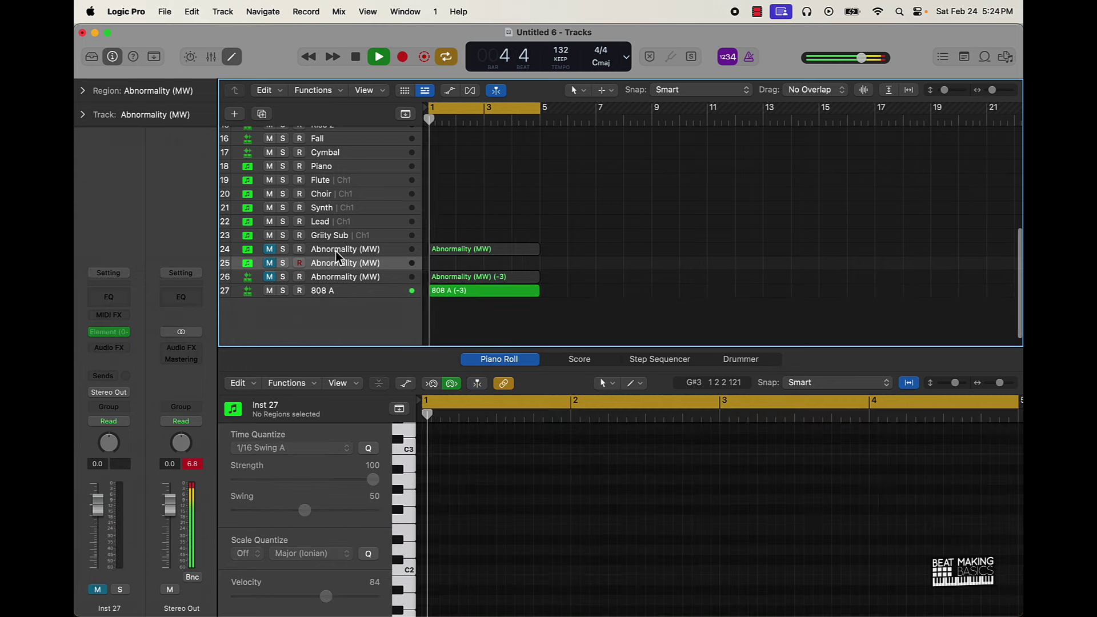
- Open the Element 2 synth on the duplicated track, load the Welcome to Element II preset and stop playback
left_click(108, 332)
left_click(446, 222)
key("space")
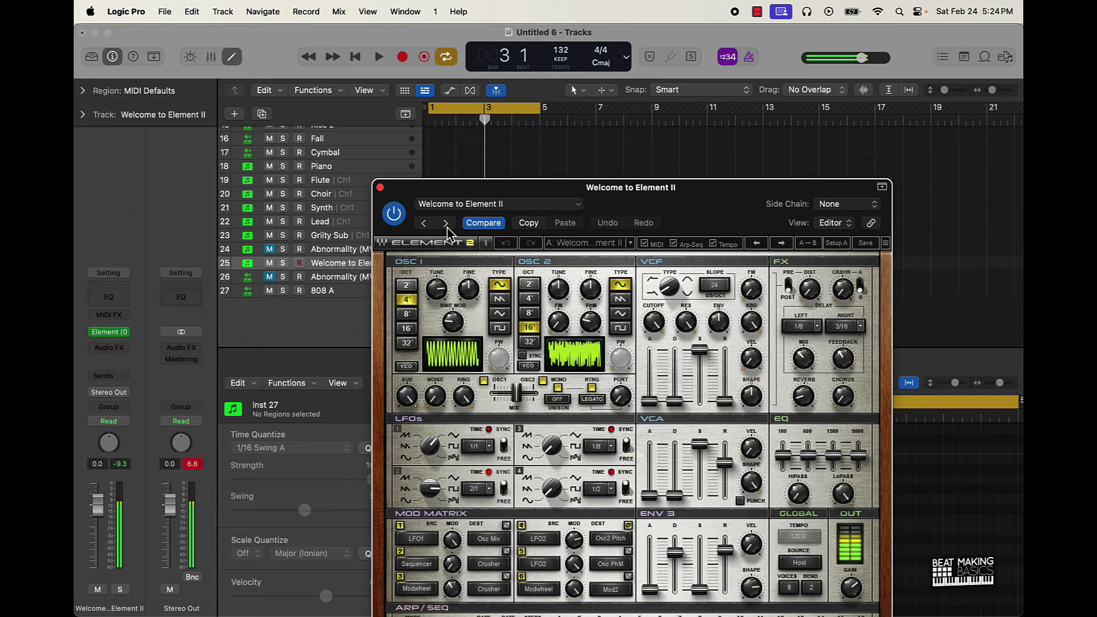
- Try the oscillator 1 waveforms, settle on the triangle wave and set oscillator 2's octave to 8'
left_click(499, 300)
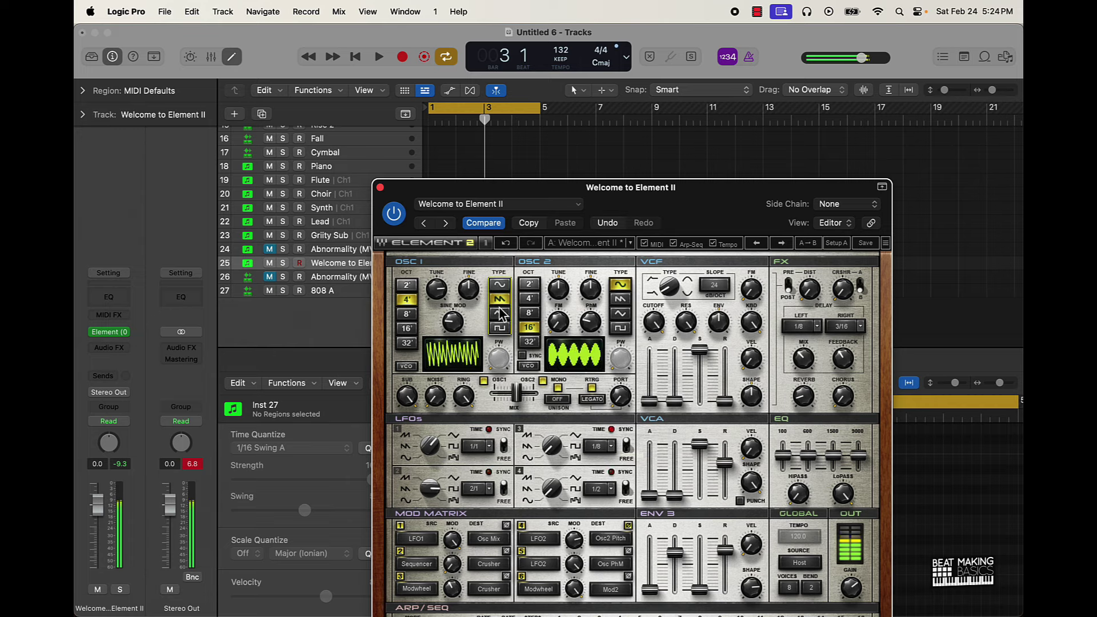
left_click(501, 313)
left_click(498, 328)
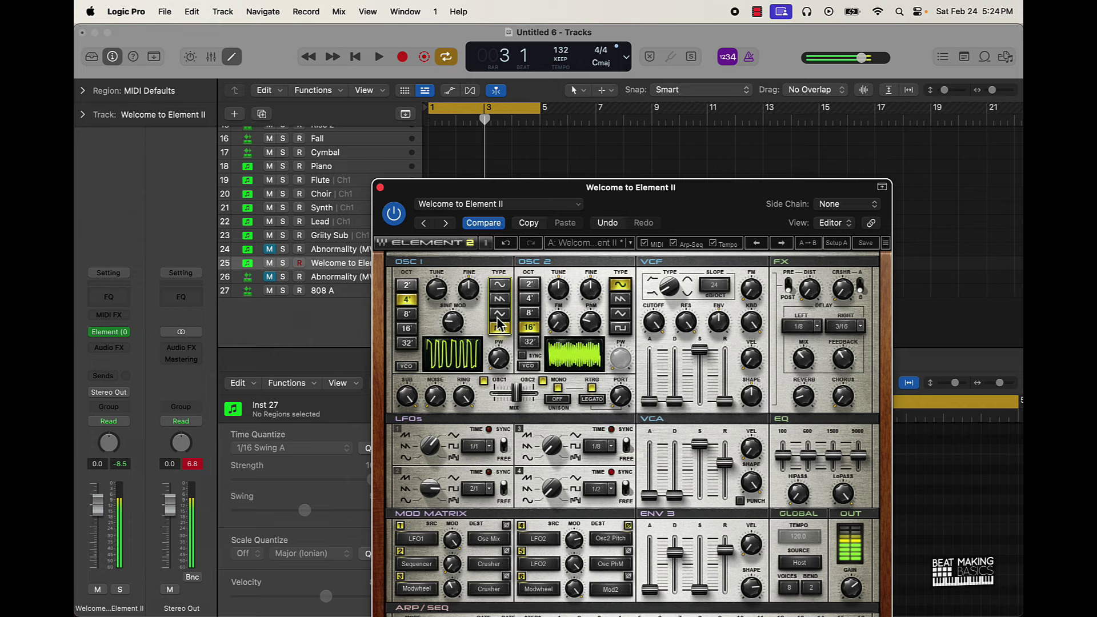
left_click(500, 313)
left_click(529, 313)
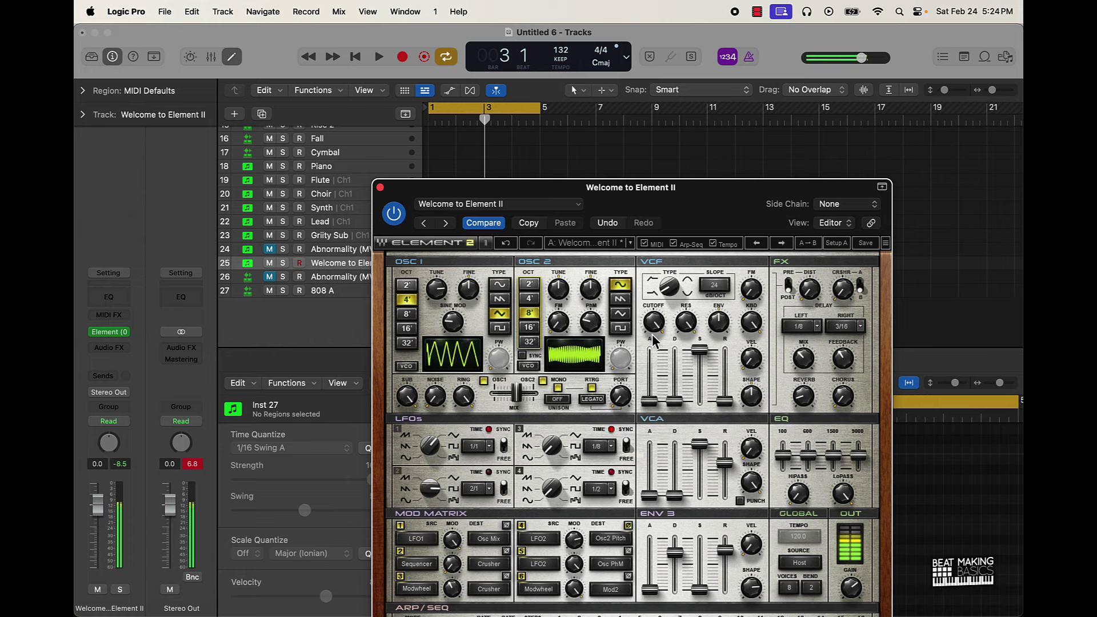
- Set the VCF slope to 12 dB/oct, the VCA sustain to 90.7 and the VCA decay to 18.4
mouse_move(654, 321)
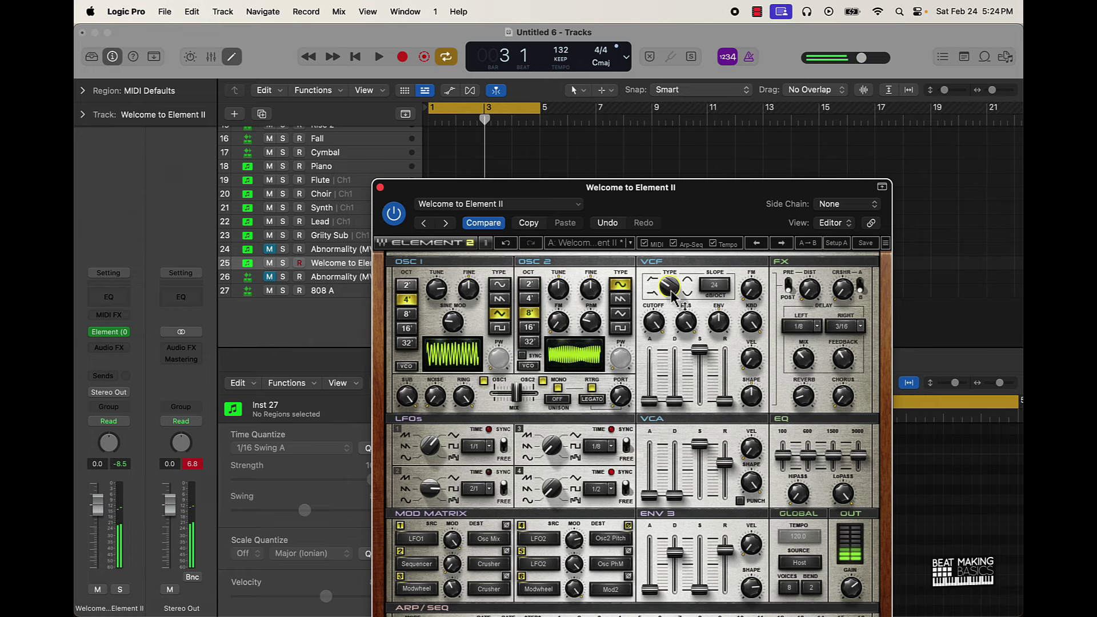
left_click(721, 288)
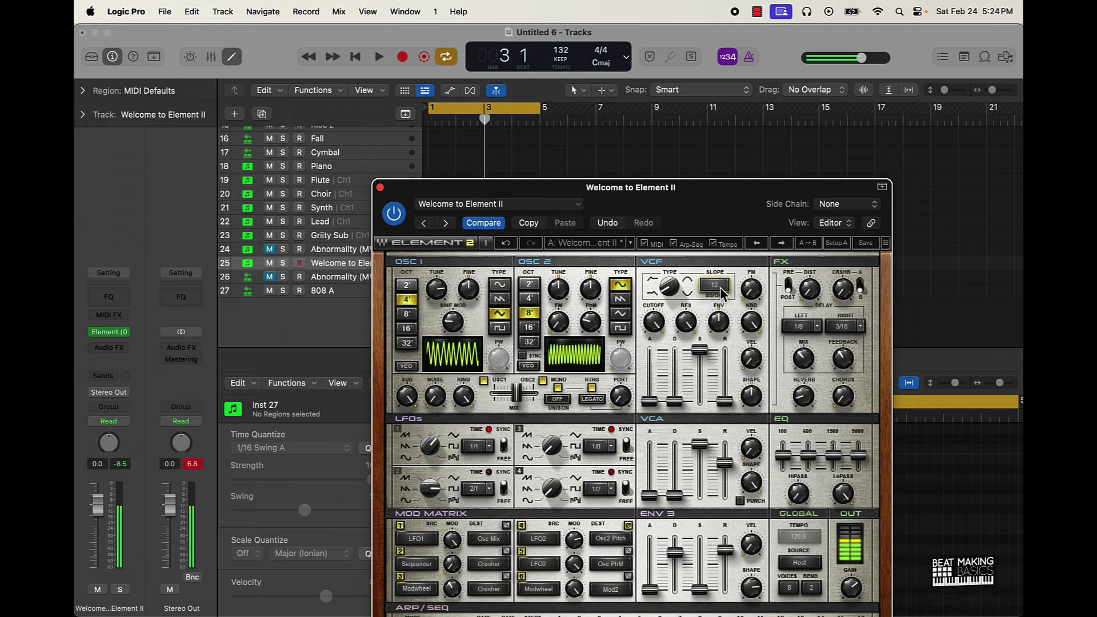
left_click_drag(718, 327, 706, 375)
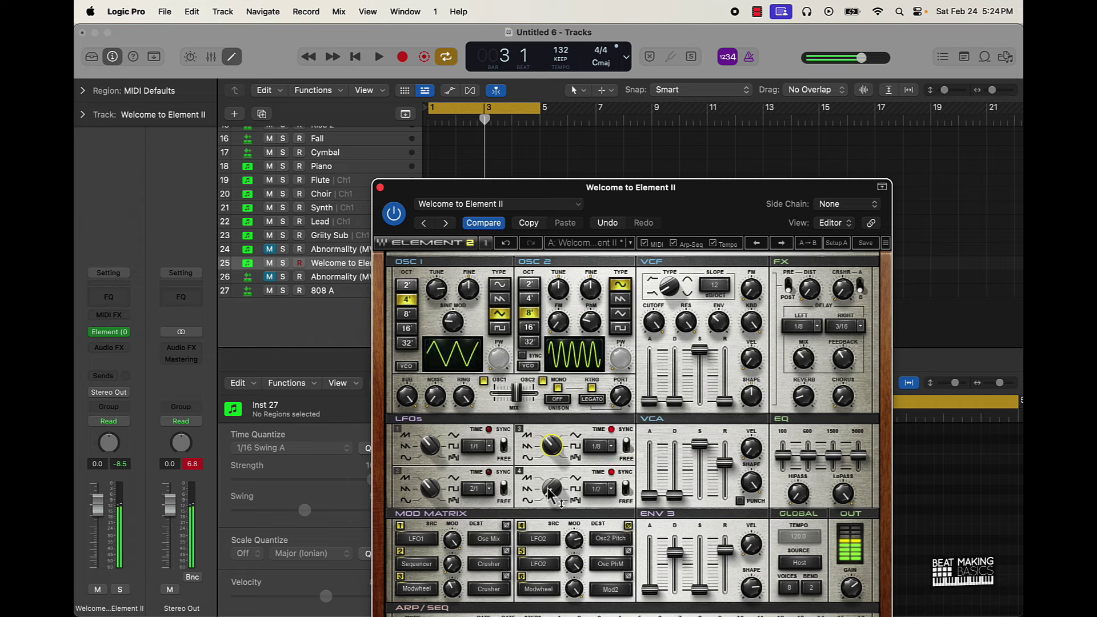
mouse_move(699, 444)
left_mouse_down()
mouse_move(706, 466)
mouse_move(700, 448)
left_mouse_up()
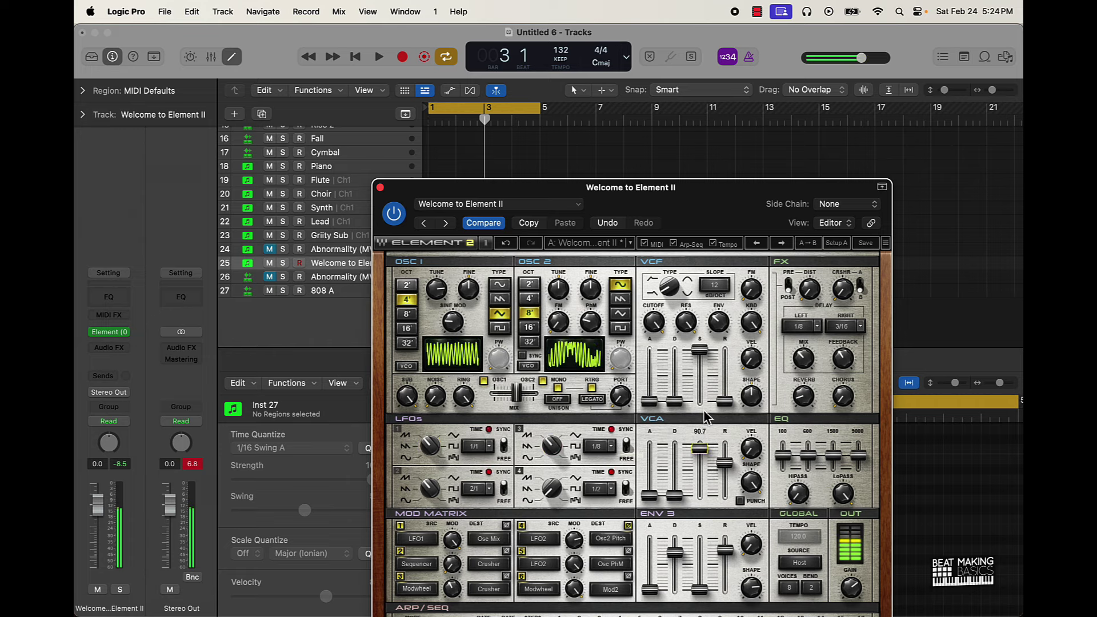
left_click_drag(675, 494, 677, 482)
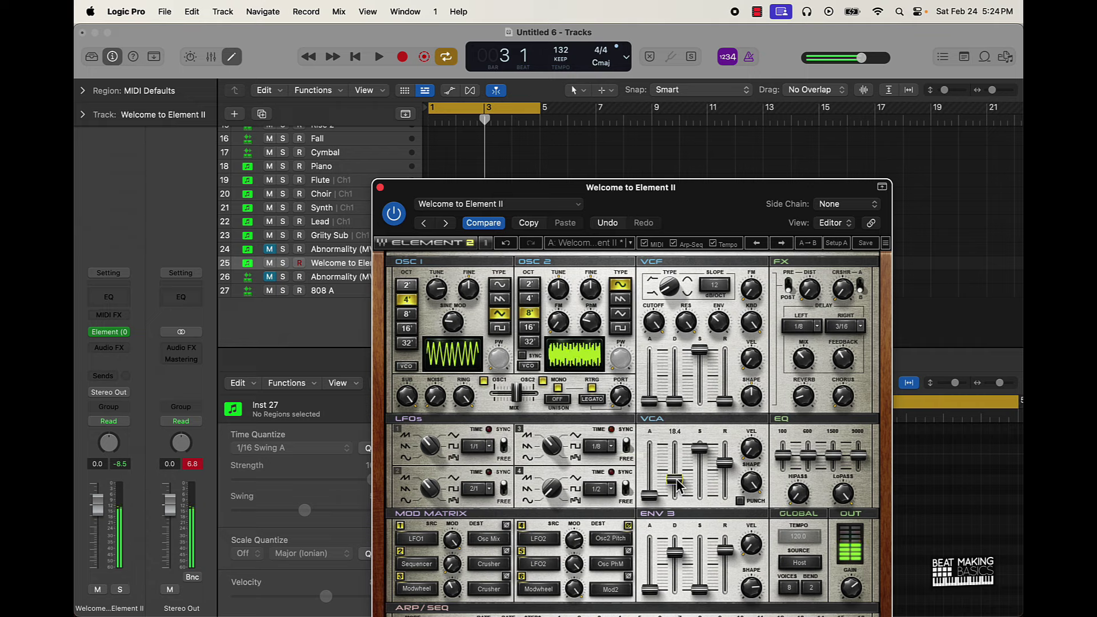
- Audition the next Element 2 presets in order from Full Reset to Agente Secreto with the beat stopped
left_click(445, 224)
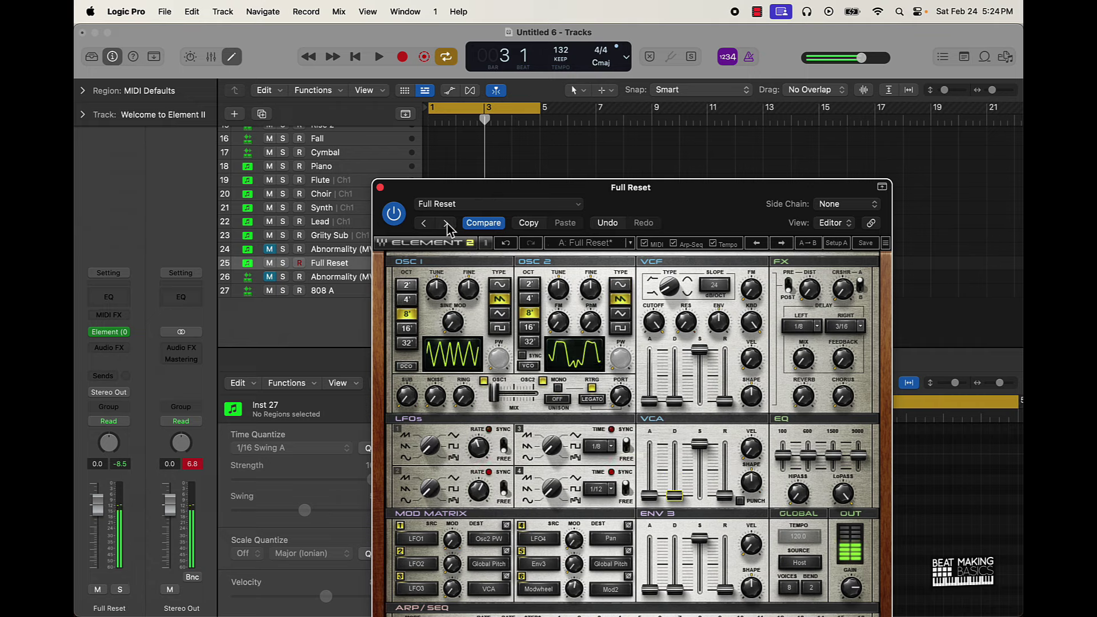
left_click(445, 224)
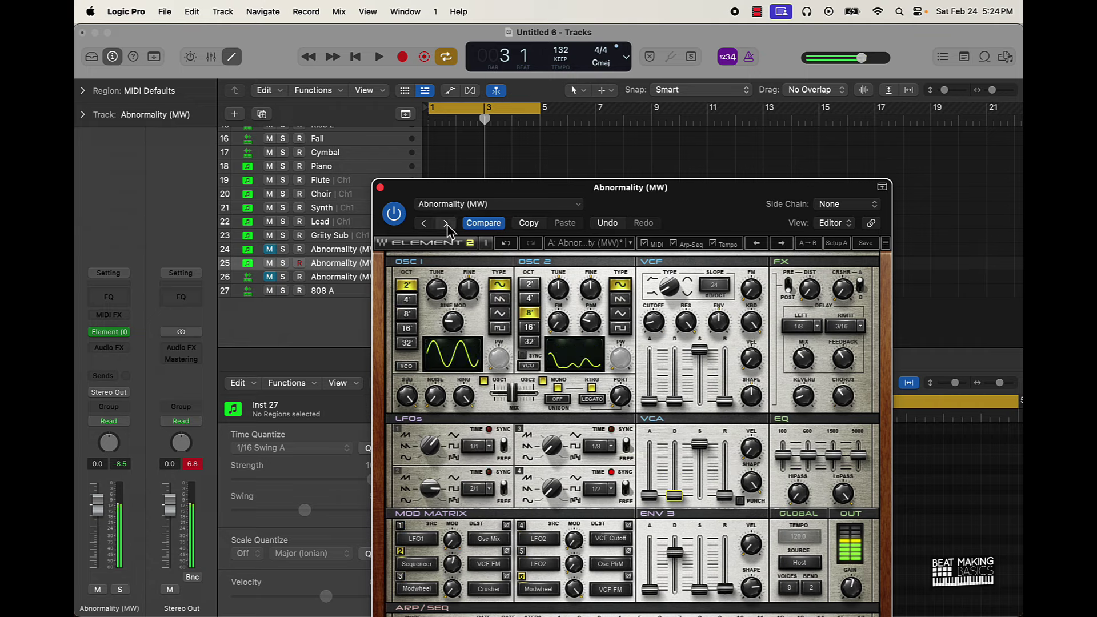
left_click(446, 224)
left_click(446, 224)
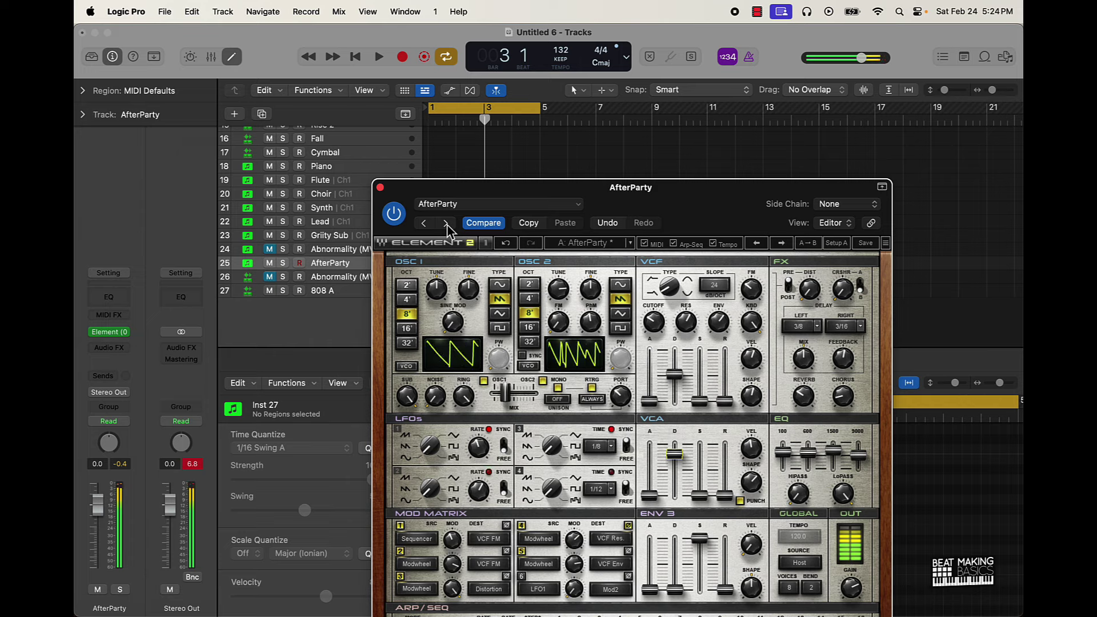
left_click(445, 224)
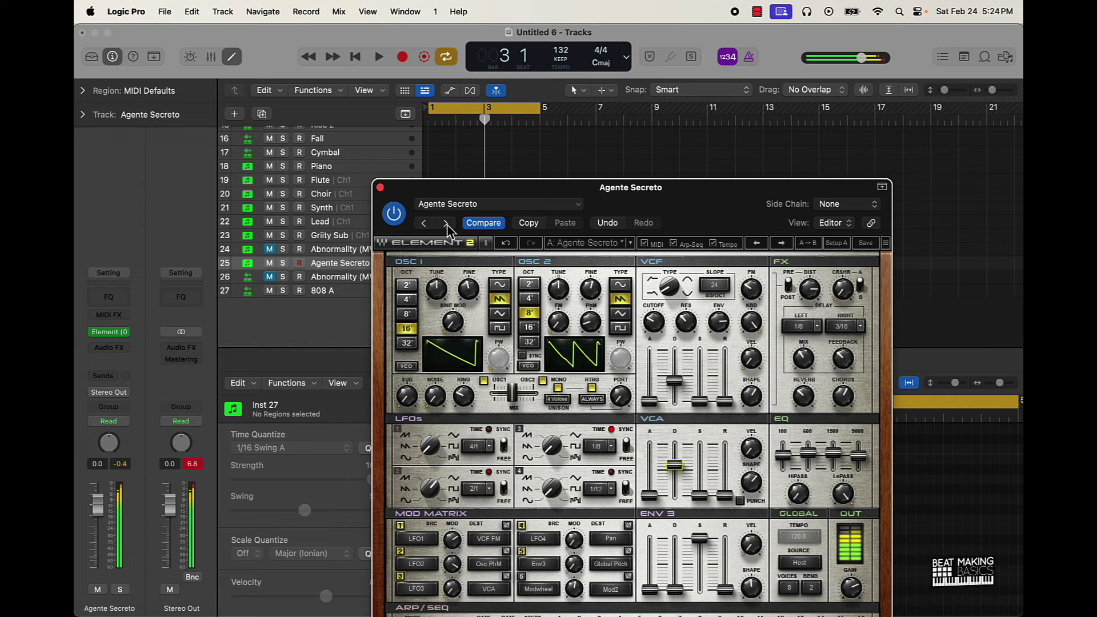
- Play the beat and audition the next Element 2 presets in order from Agreeable Dance to Bassa Me Mucho
key("space")
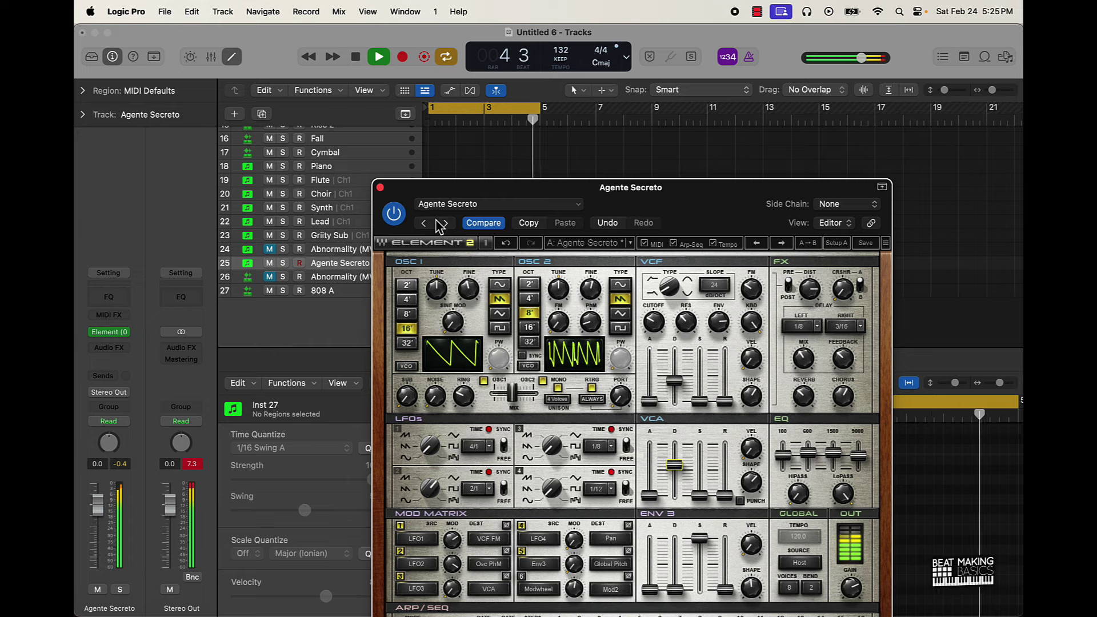
left_click(445, 223)
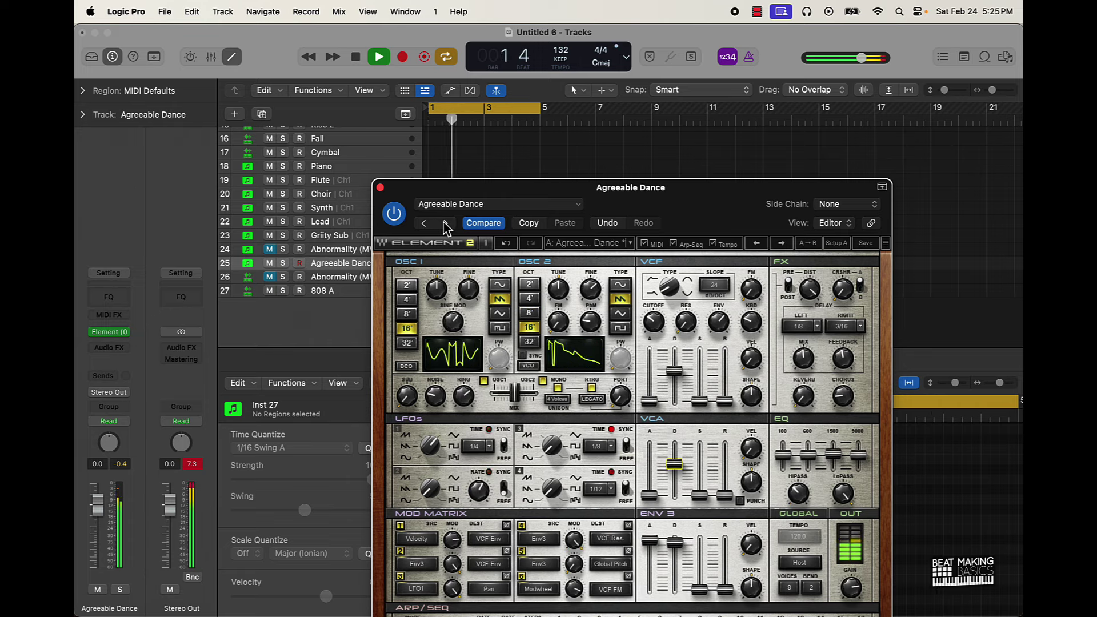
left_click(445, 223)
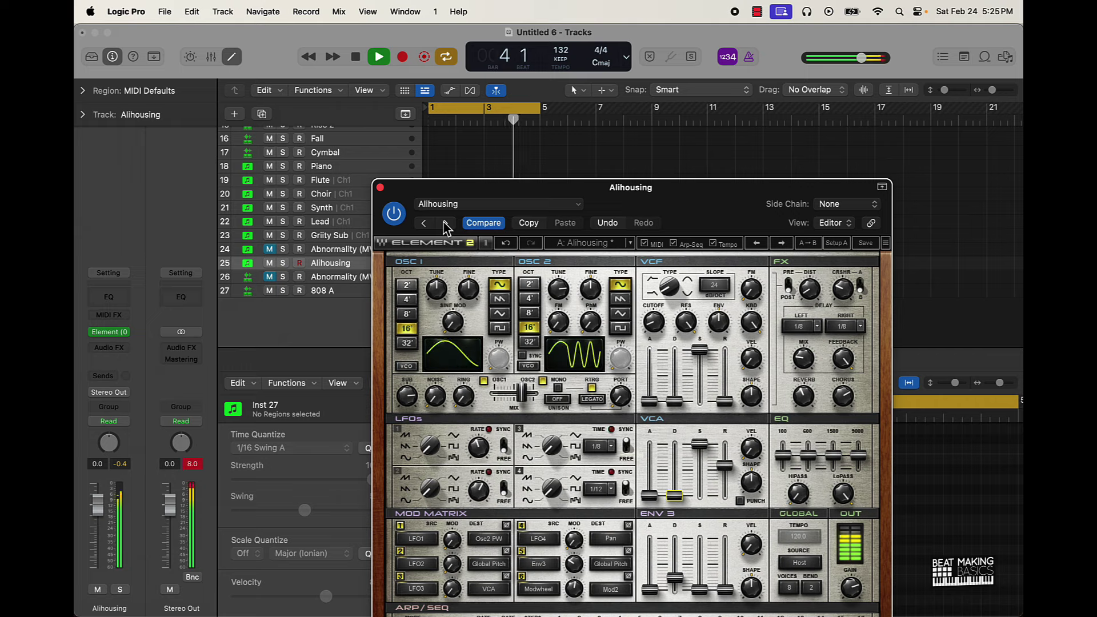
left_click(445, 223)
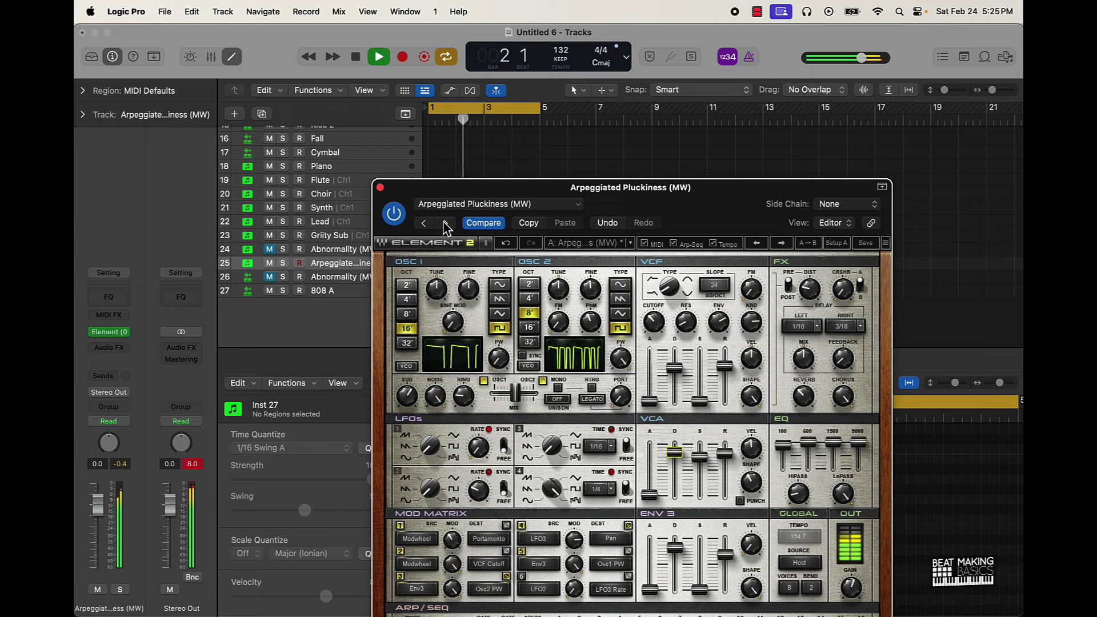
left_click(445, 224)
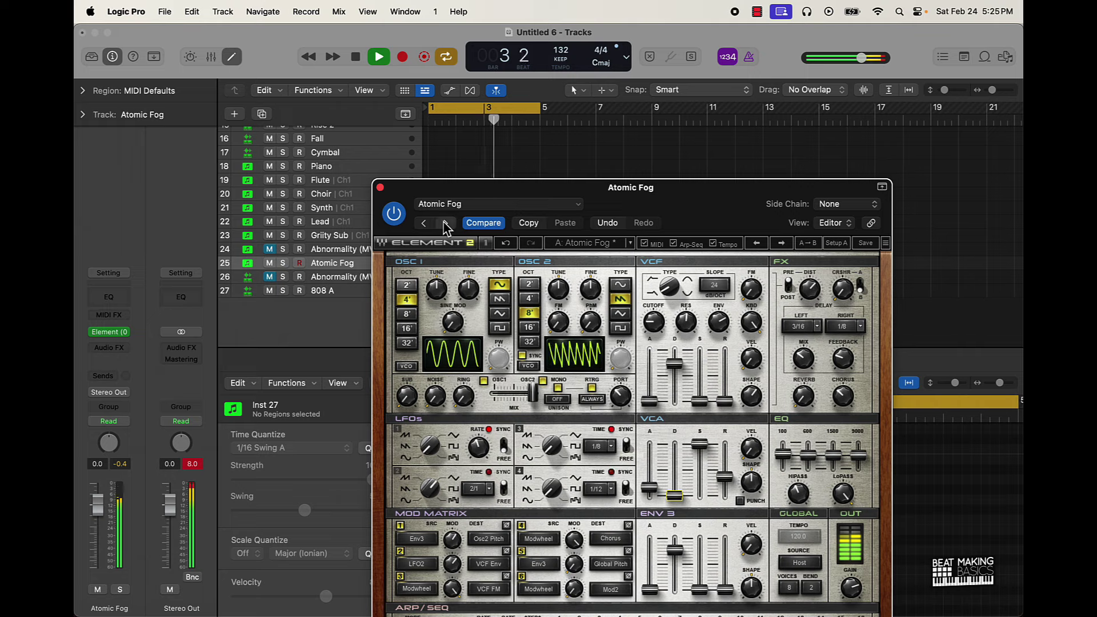
left_click(445, 223)
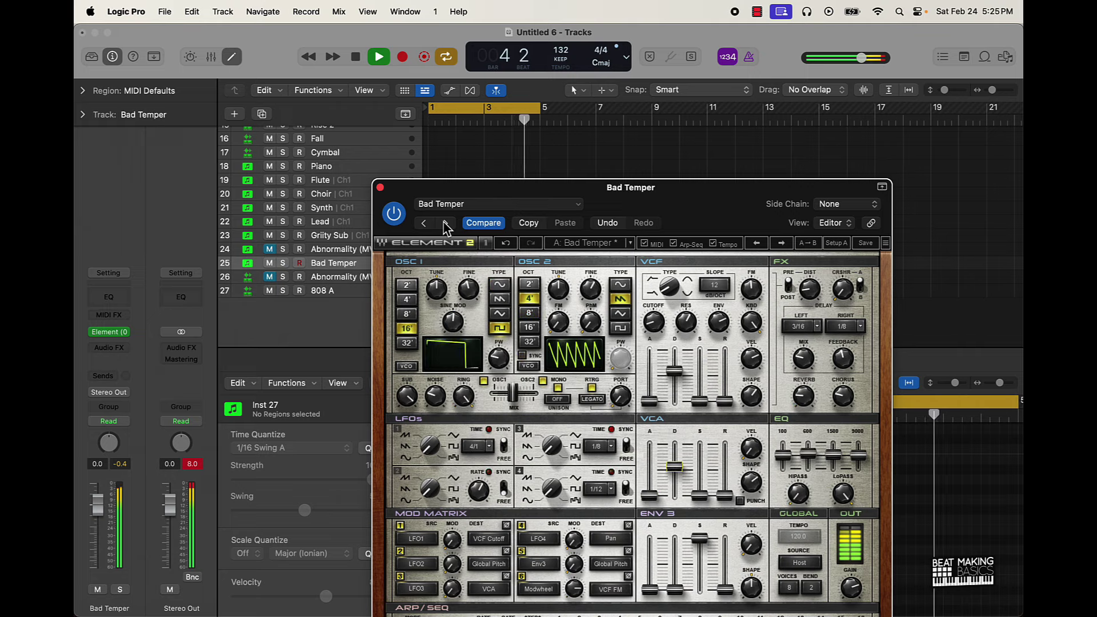
left_click(445, 224)
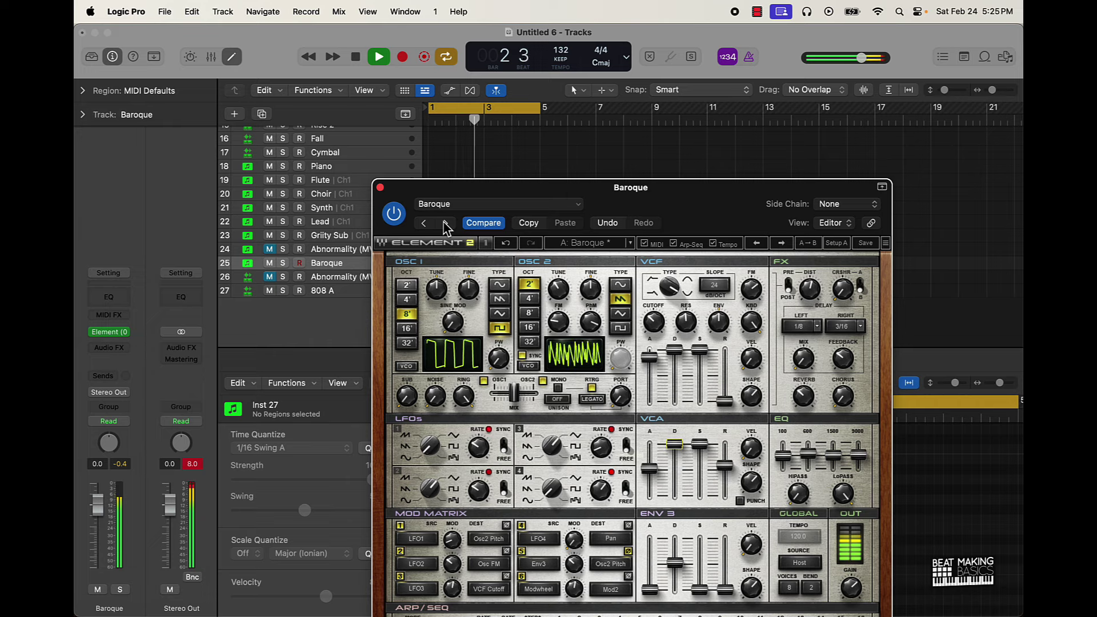
left_click(445, 224)
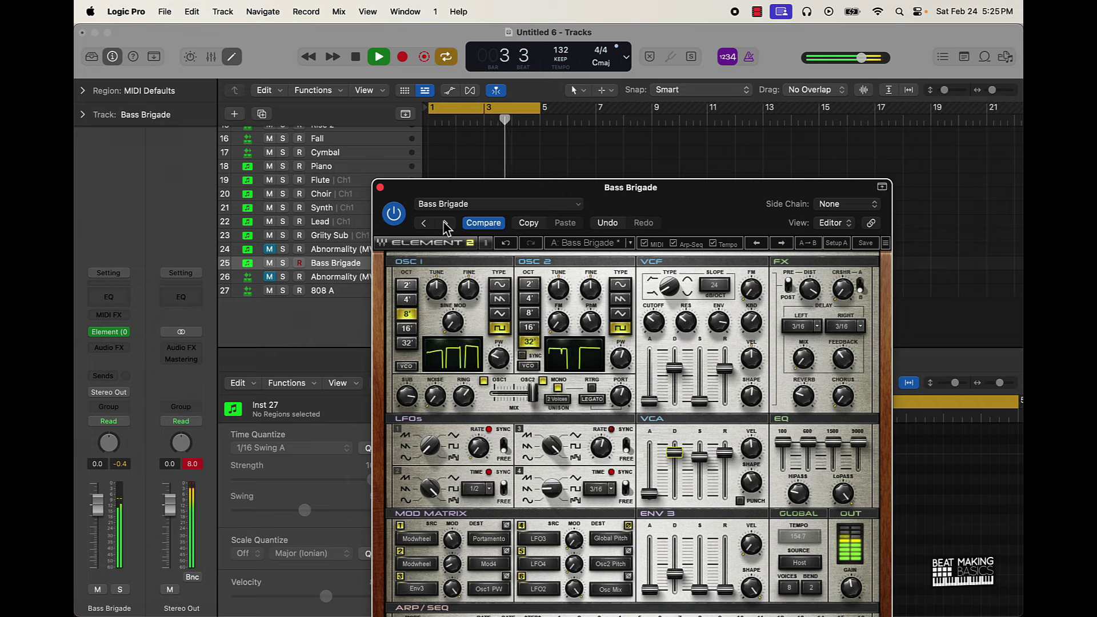
left_click(445, 224)
left_click(445, 223)
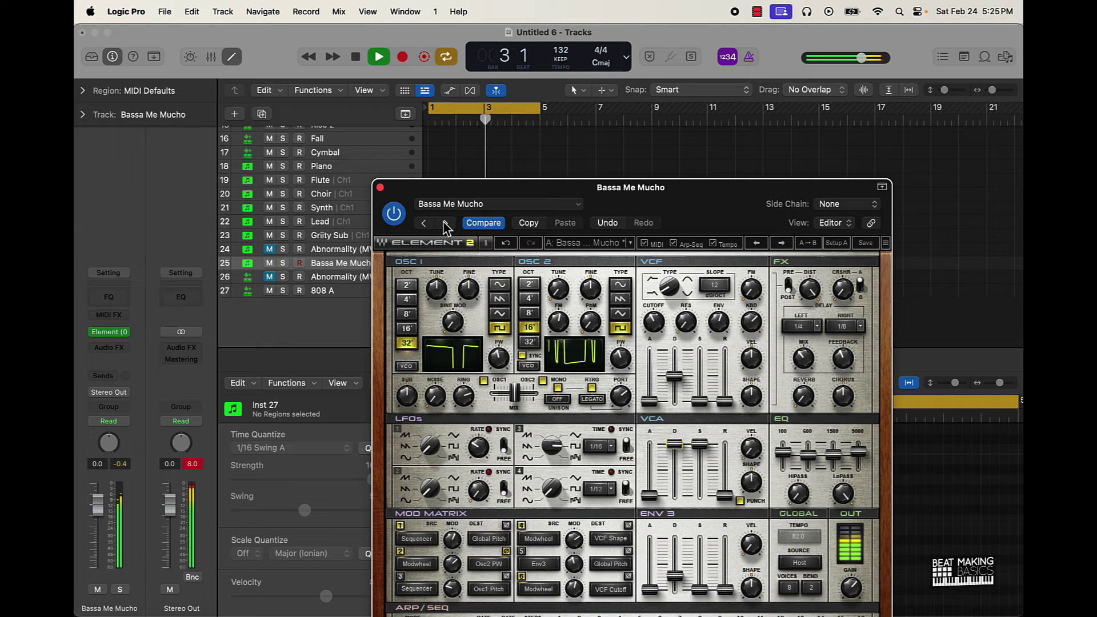
- Audition the following Element 2 presets against the playing beat, from Basseque to Chilled Fat
left_click(445, 224)
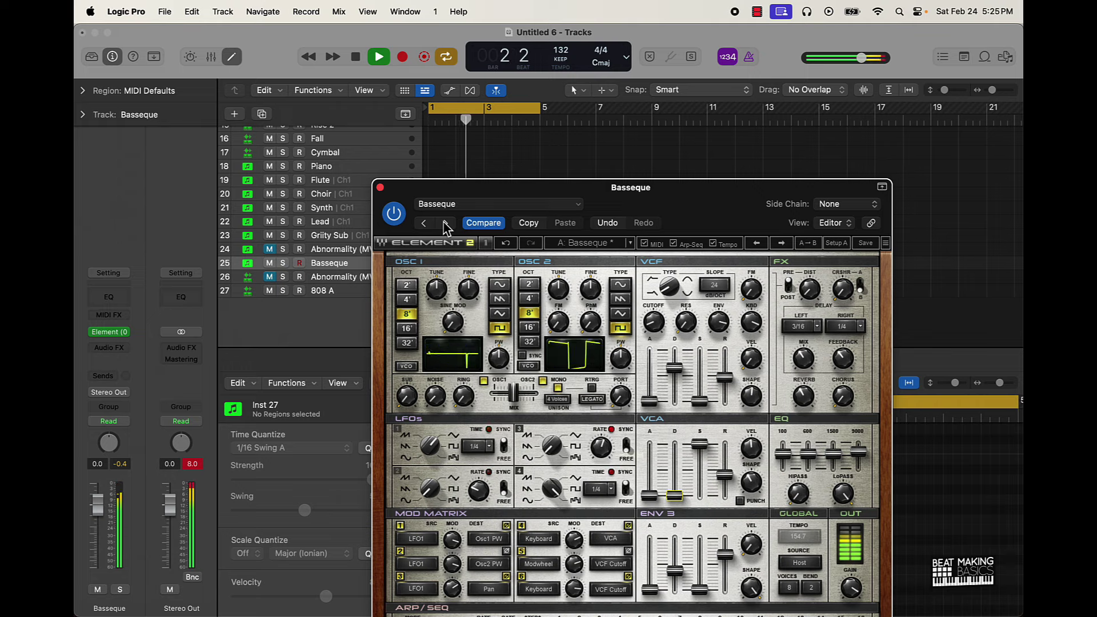
left_click(445, 224)
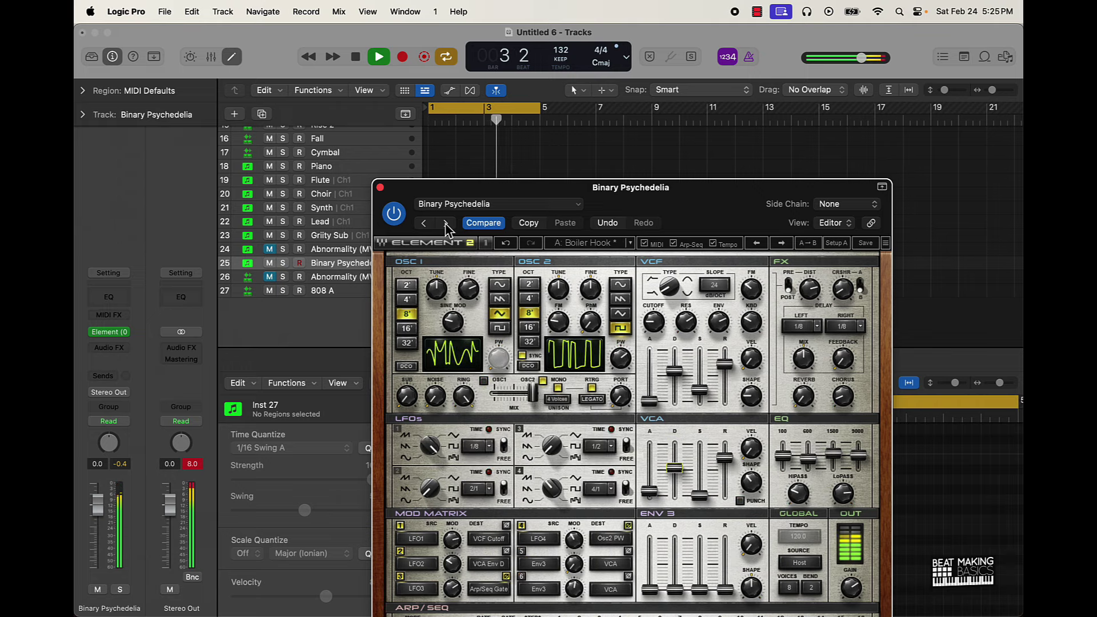
left_click(445, 224)
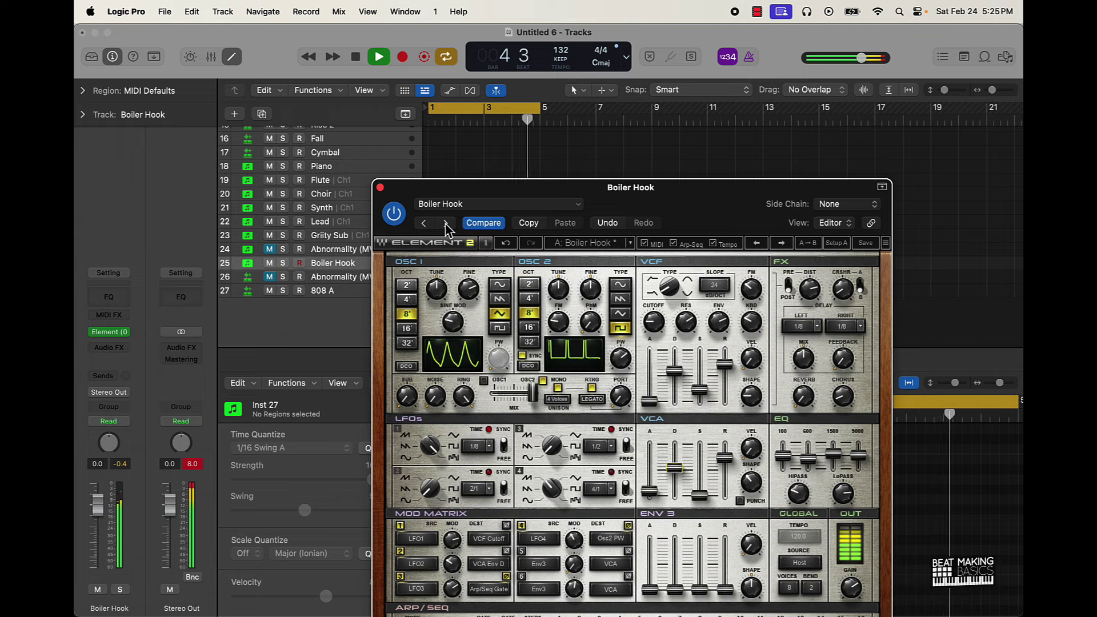
left_click(445, 224)
left_click(445, 224)
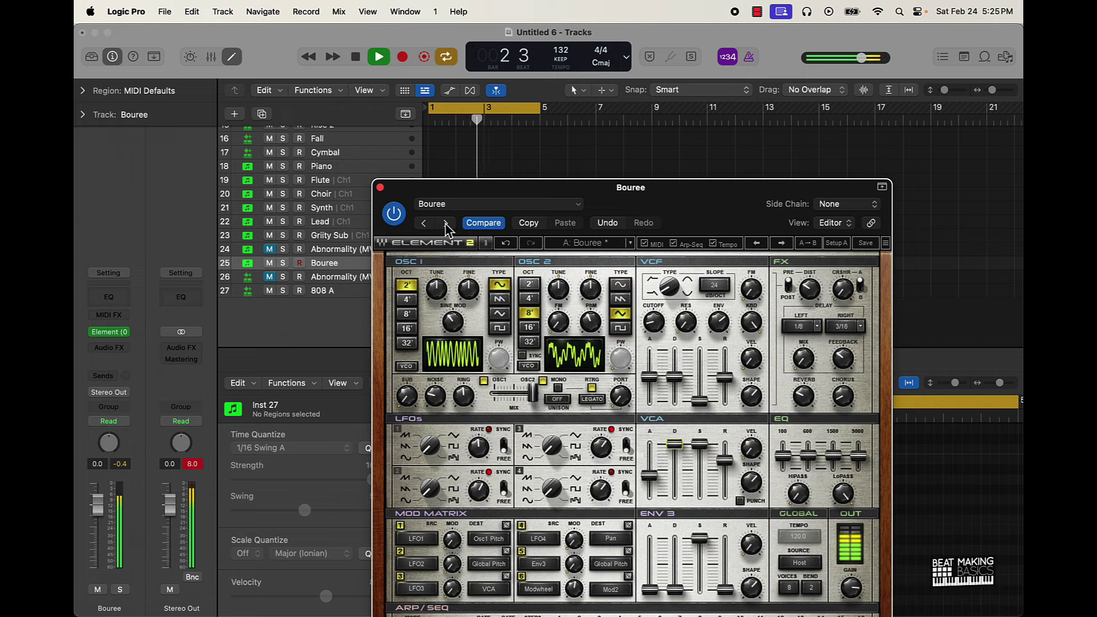
left_click(446, 224)
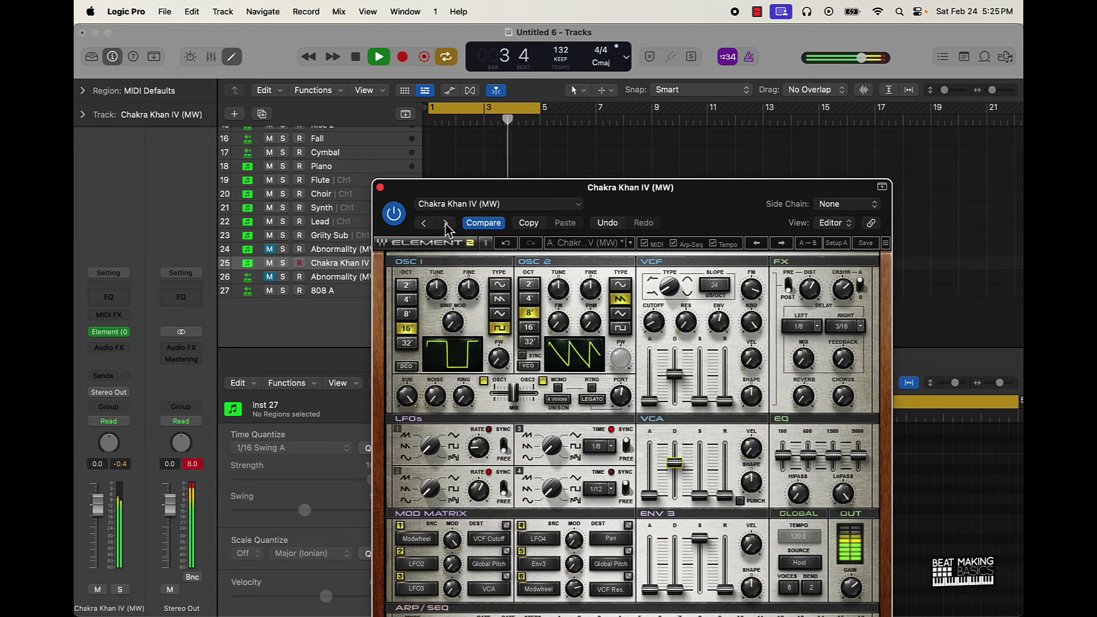
left_click(445, 224)
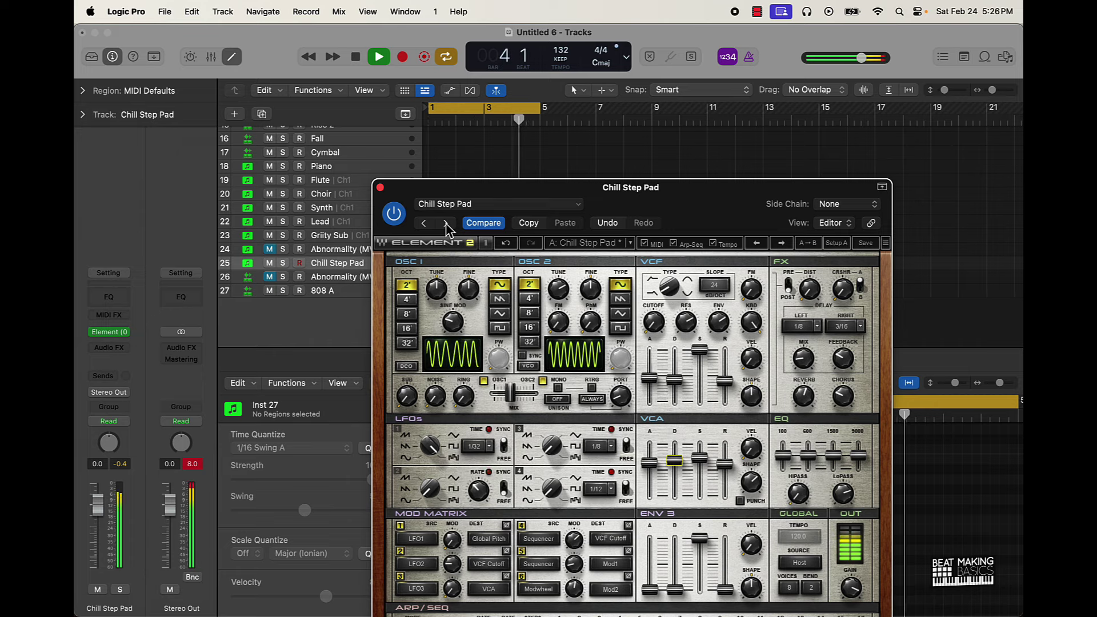
left_click(446, 224)
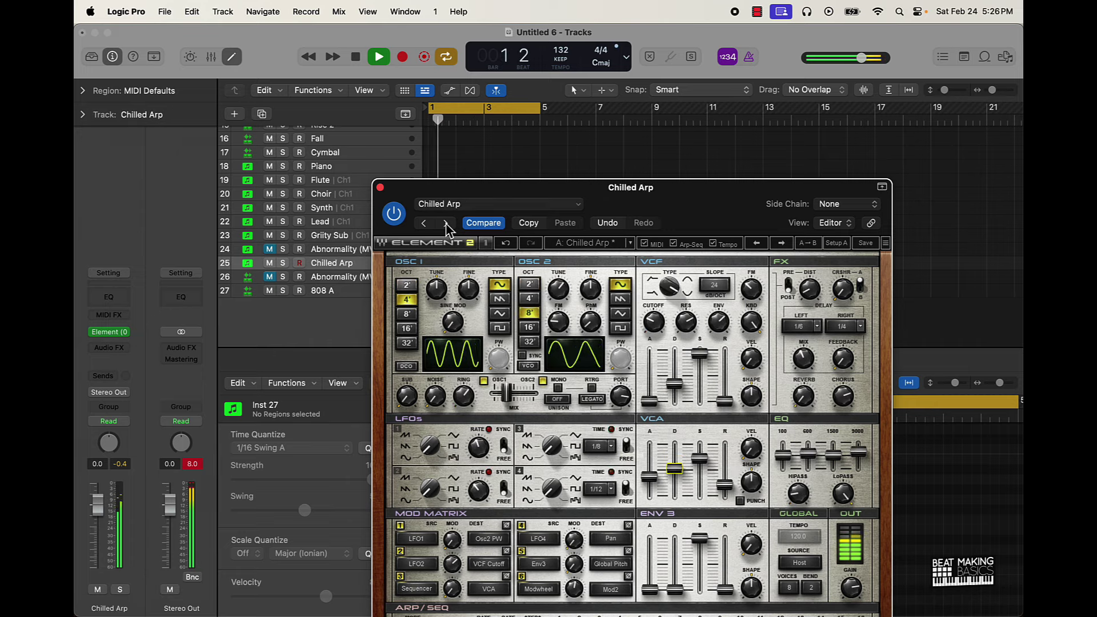
left_click(446, 224)
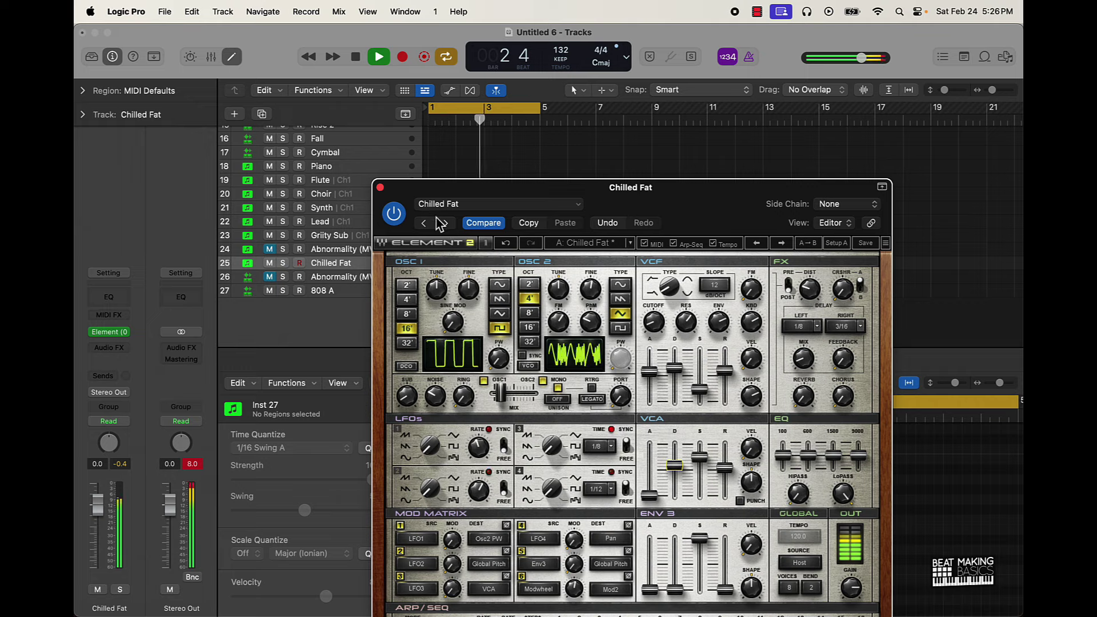
- Continue auditioning Element 2 presets over the beat from Chilled steps to Cry for No One
left_click(445, 224)
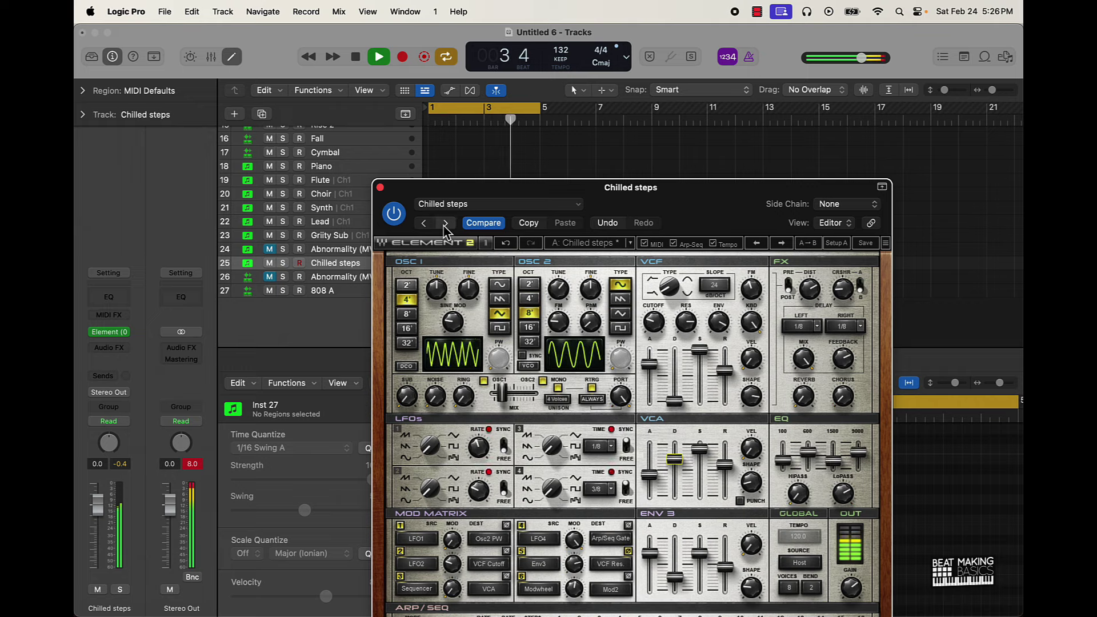
left_click(445, 224)
left_click(445, 224)
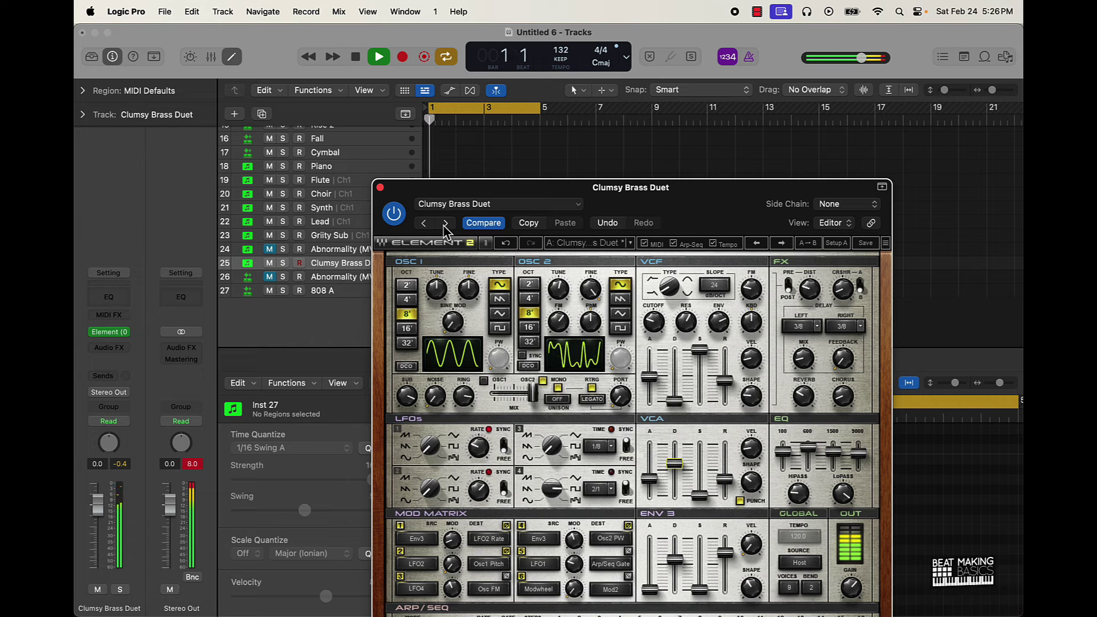
left_click(445, 224)
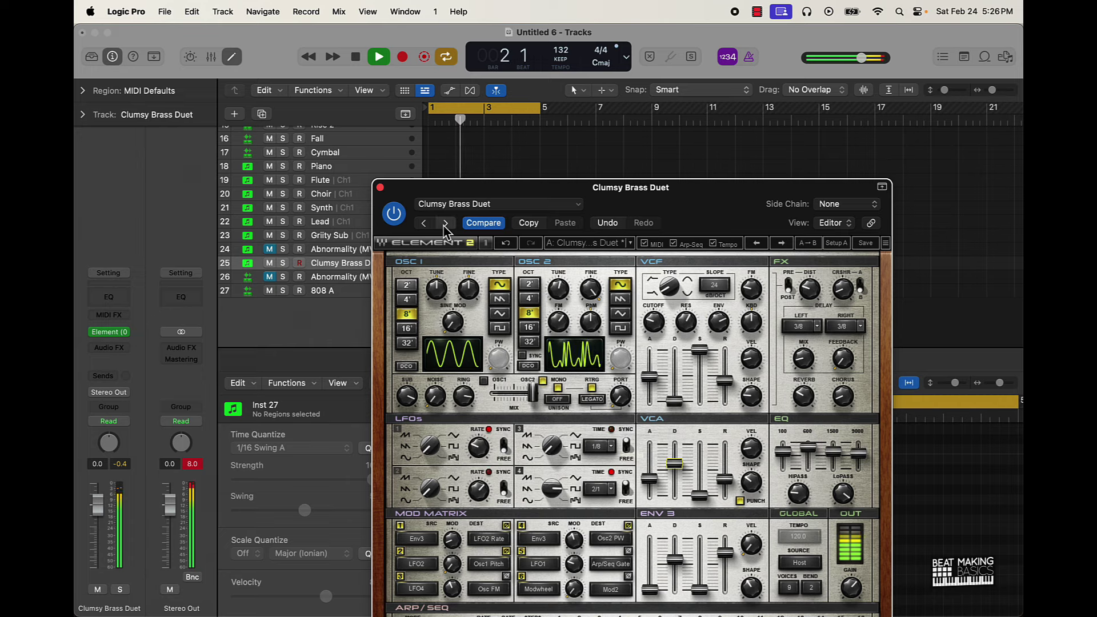
left_click(445, 224)
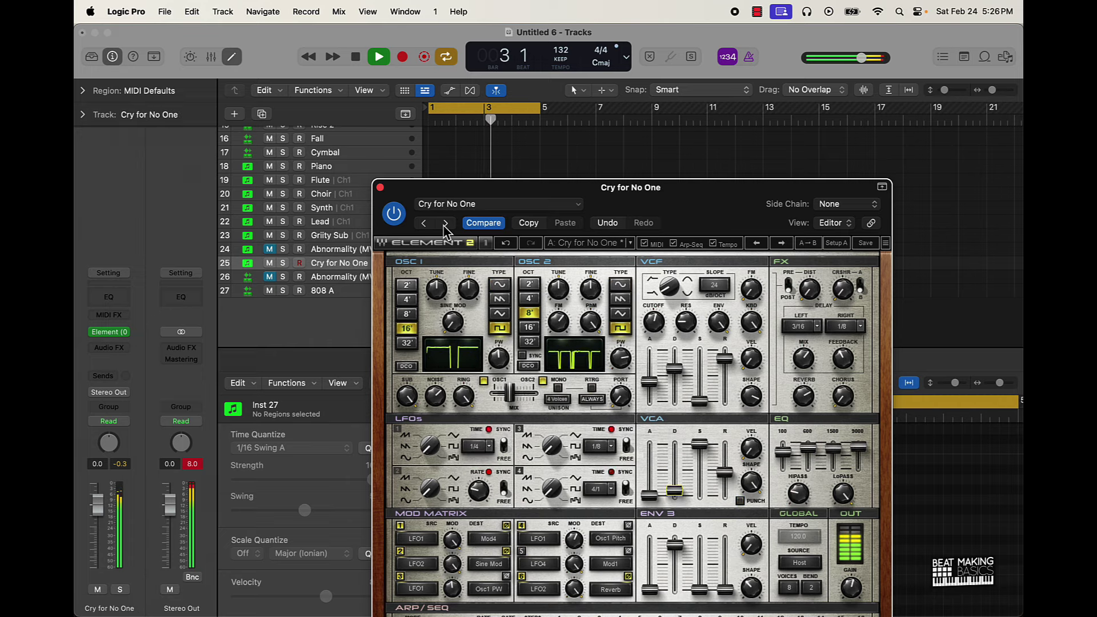
- Lower the synth track's volume to -7.4 dB while auditioning the Dark Matter and Dark Space presets
left_click(445, 223)
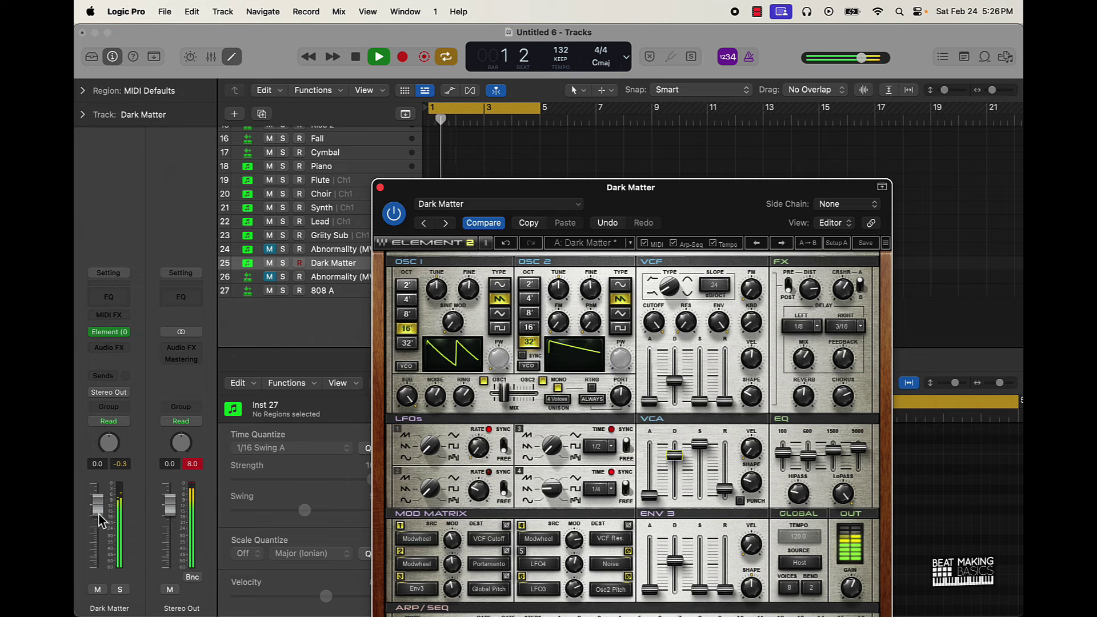
left_click_drag(97, 505, 97, 532)
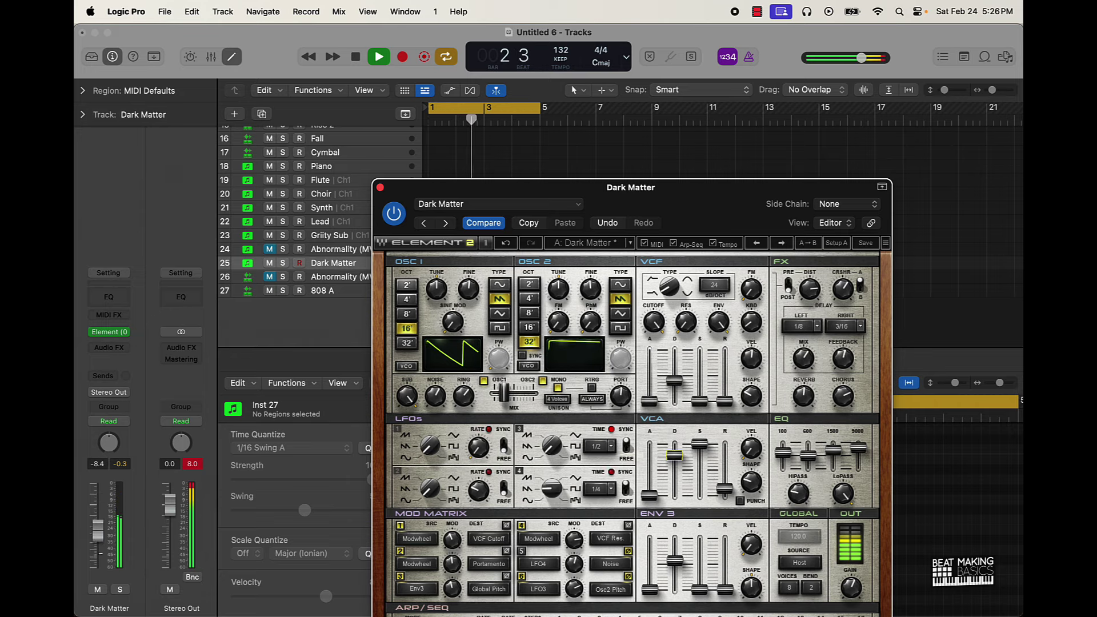
left_click(446, 224)
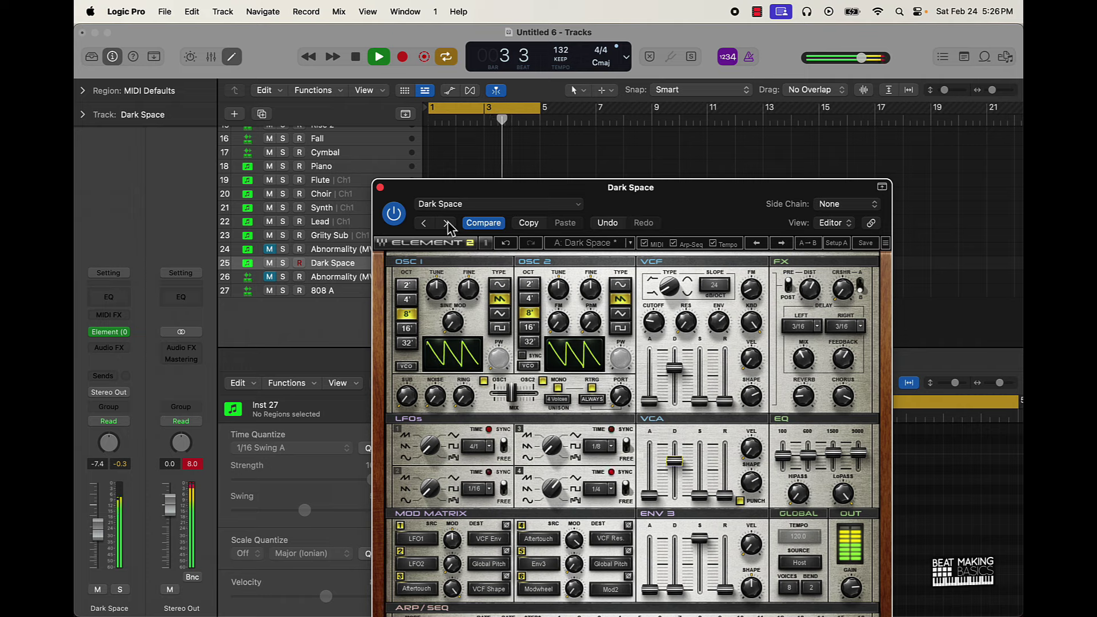
- Audition the next Element 2 presets over the beat from Dark Wave Bass to Epic Stabs
left_click(446, 224)
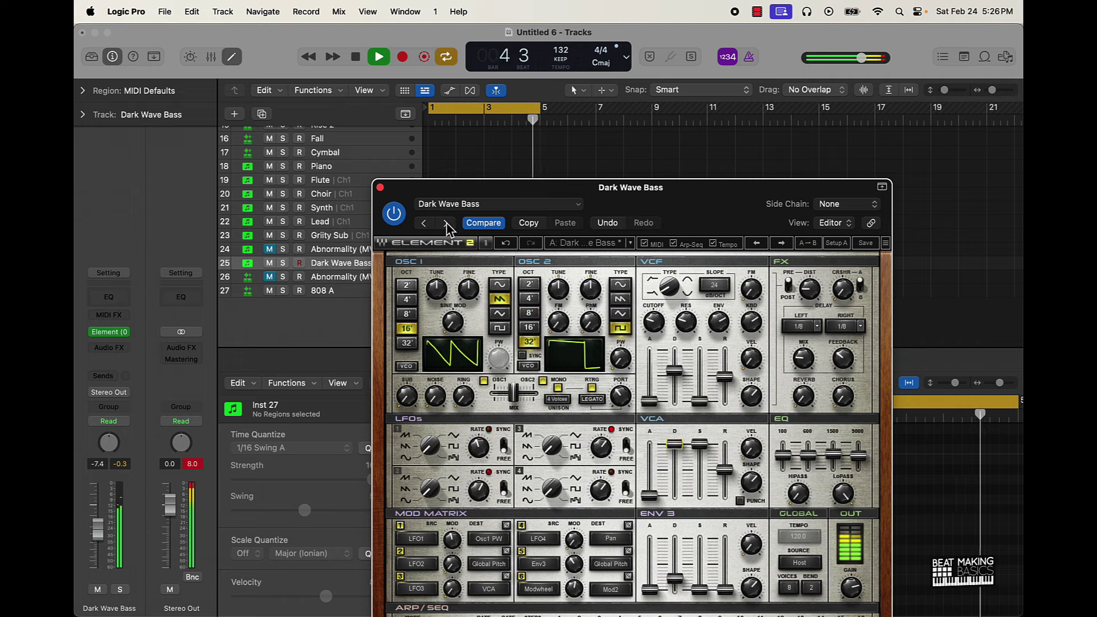
left_click(446, 223)
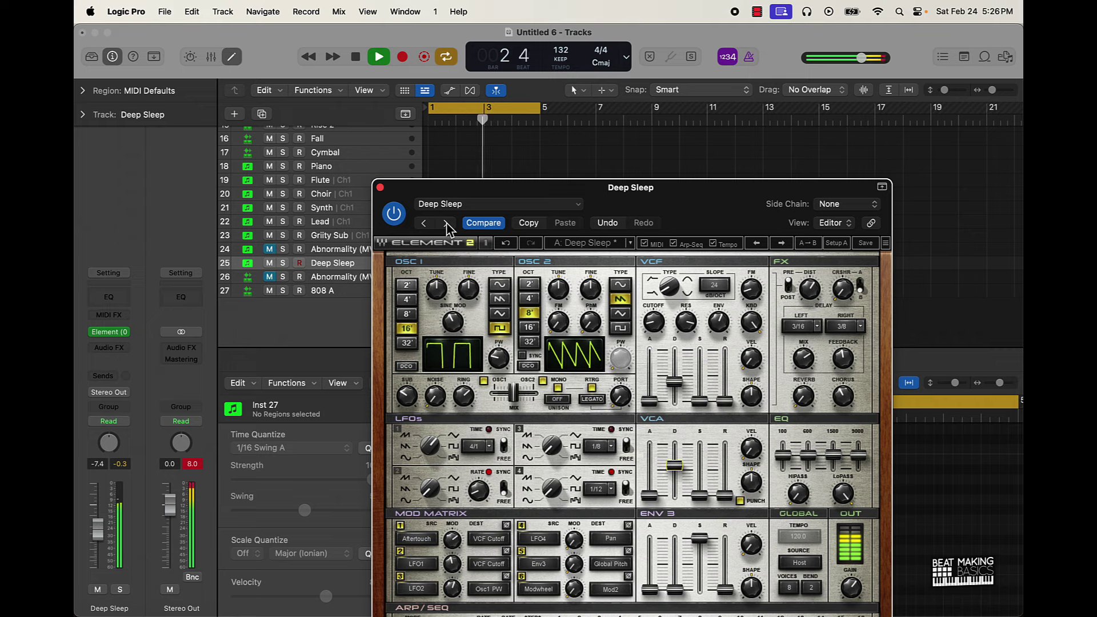
left_click(447, 223)
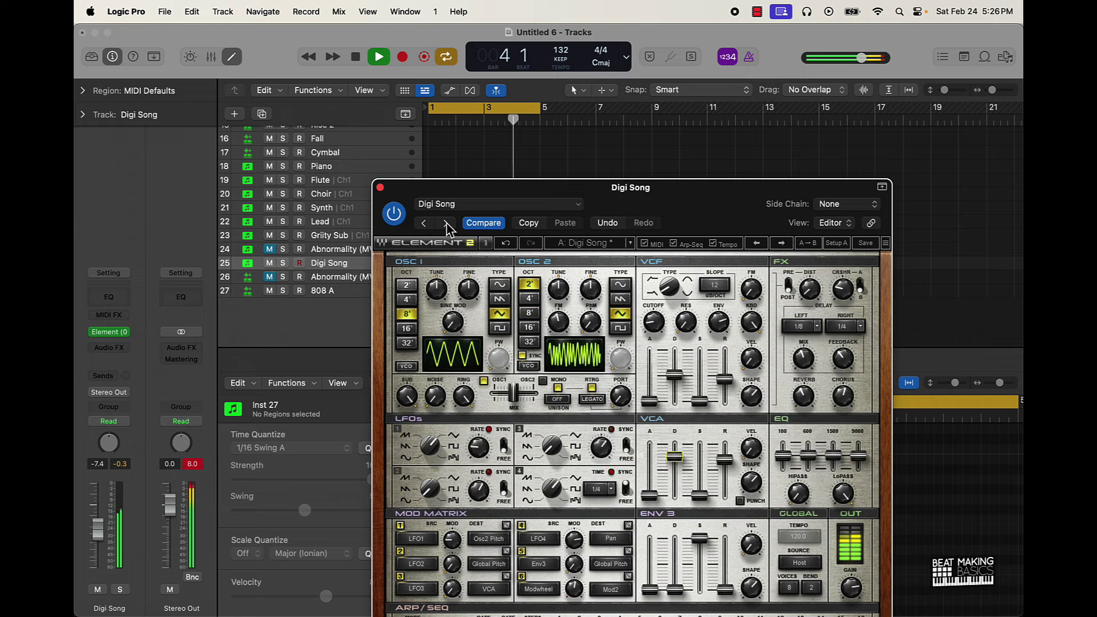
left_click(447, 223)
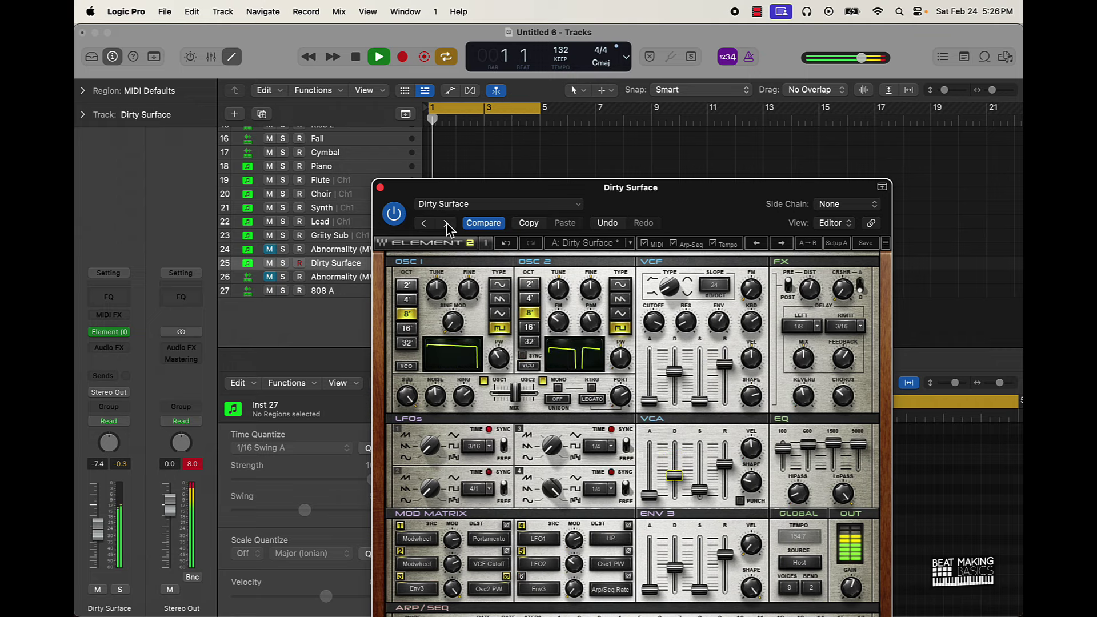
left_click(446, 223)
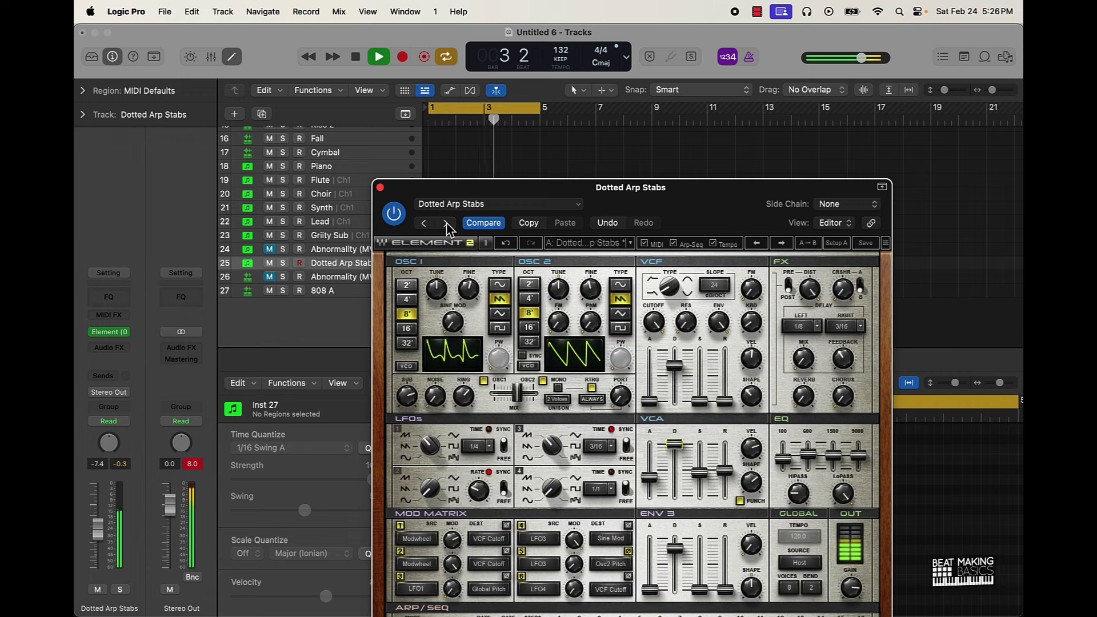
left_click(446, 223)
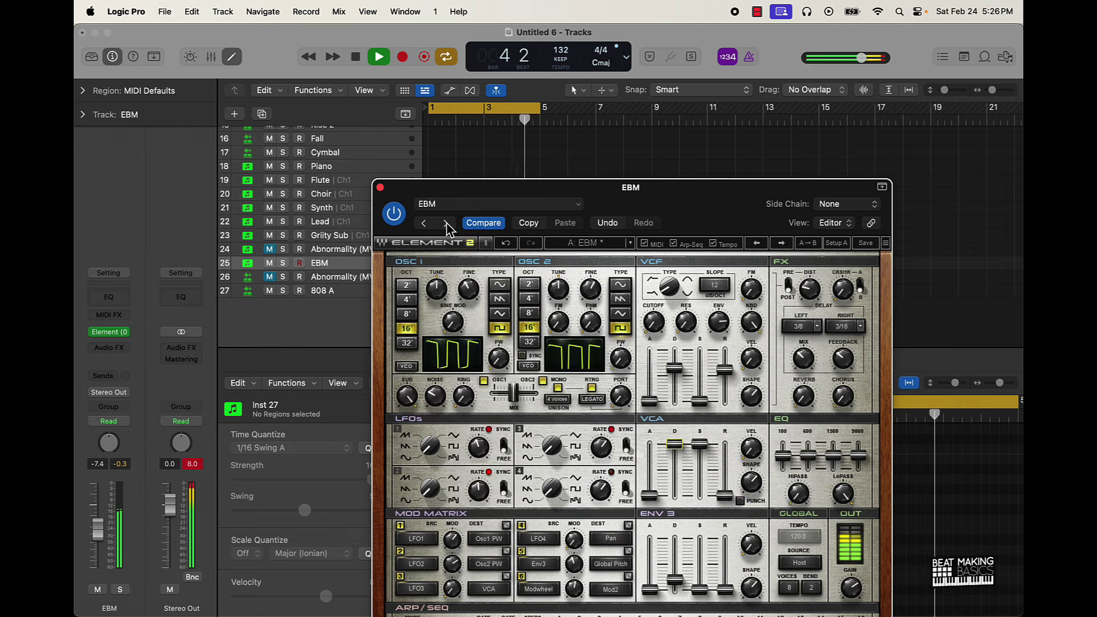
left_click(446, 223)
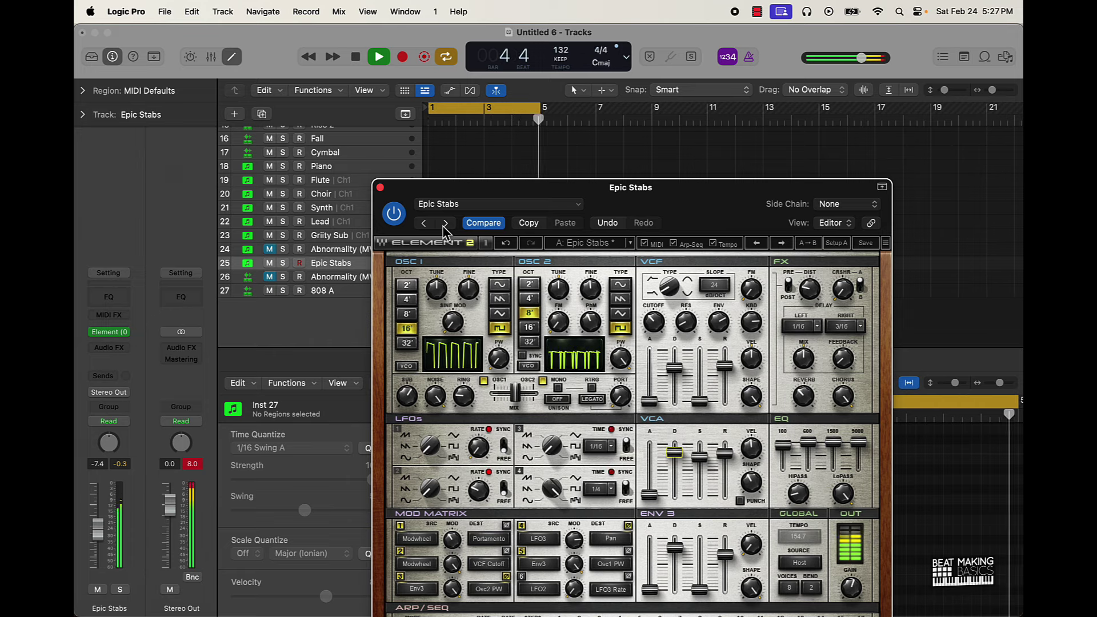
- Advance through the presets from Eyeball Street to Flight 0373 and start recording a part with Flight 0373 on its track
left_click(444, 224)
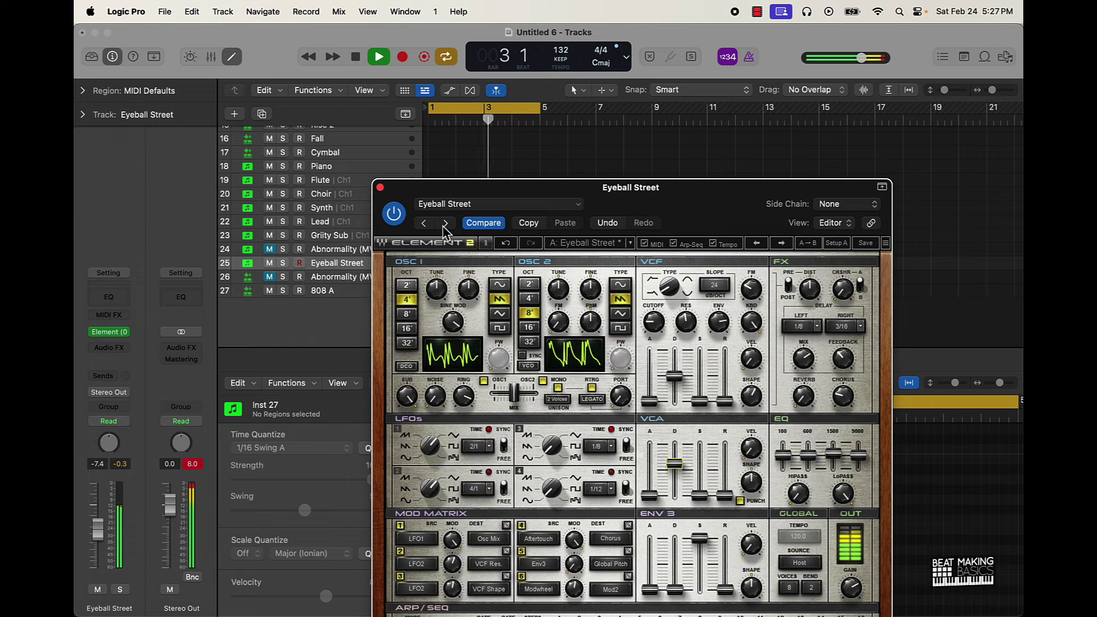
left_click(445, 224)
left_click(445, 224)
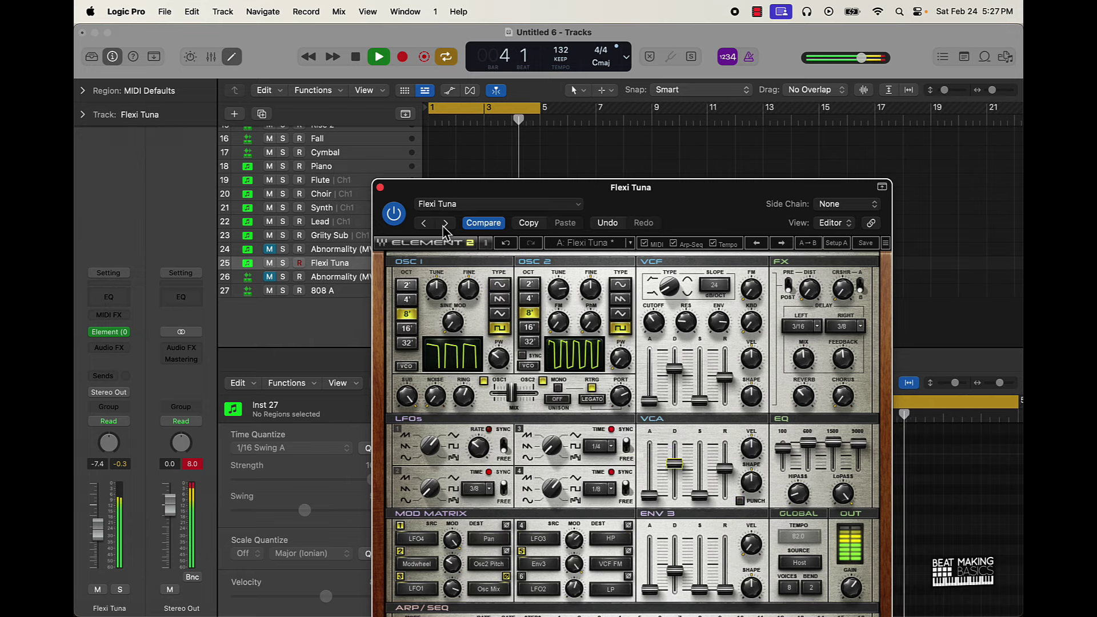
left_click(445, 224)
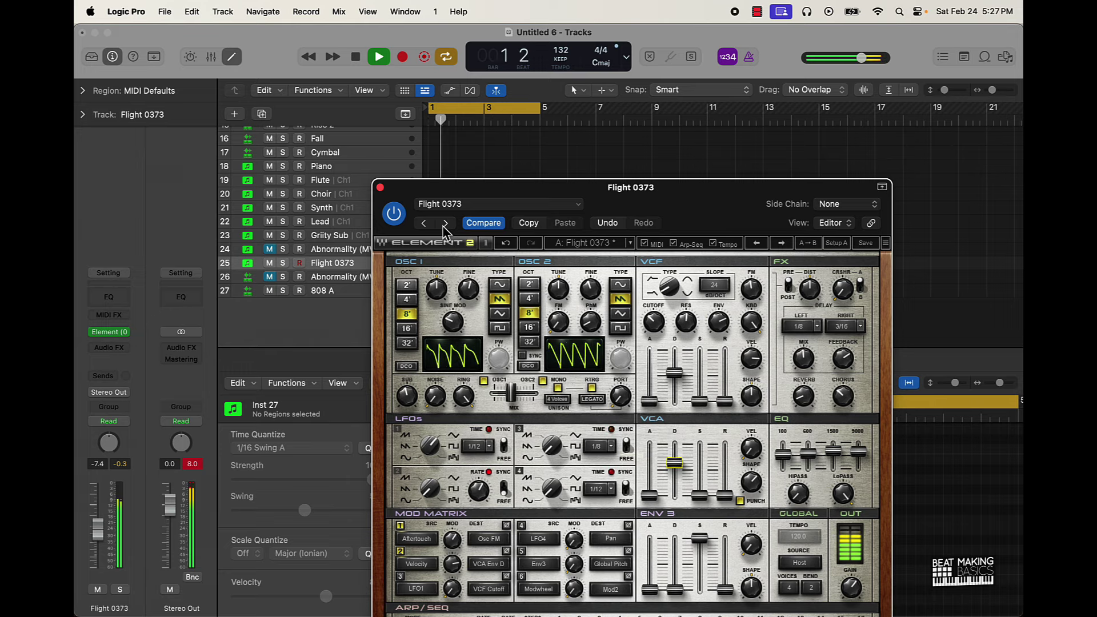
key("r")
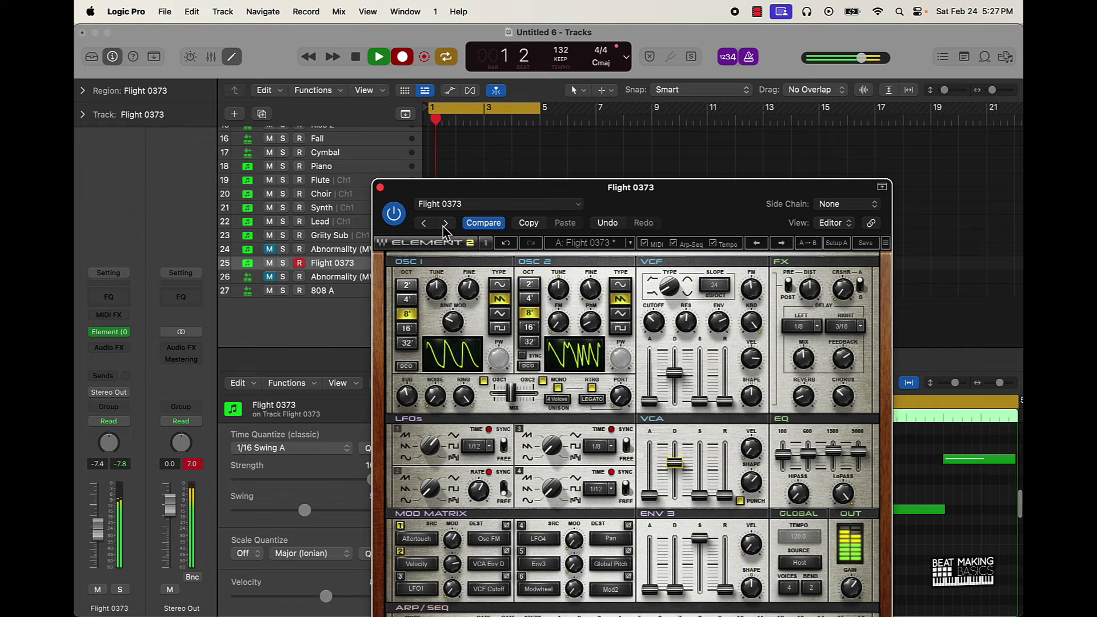
- Stop recording, quantize the Flight 0373 notes to 1/16 Swing A, and lower the track's volume to -10.4 dB
left_click(379, 188)
key("space")
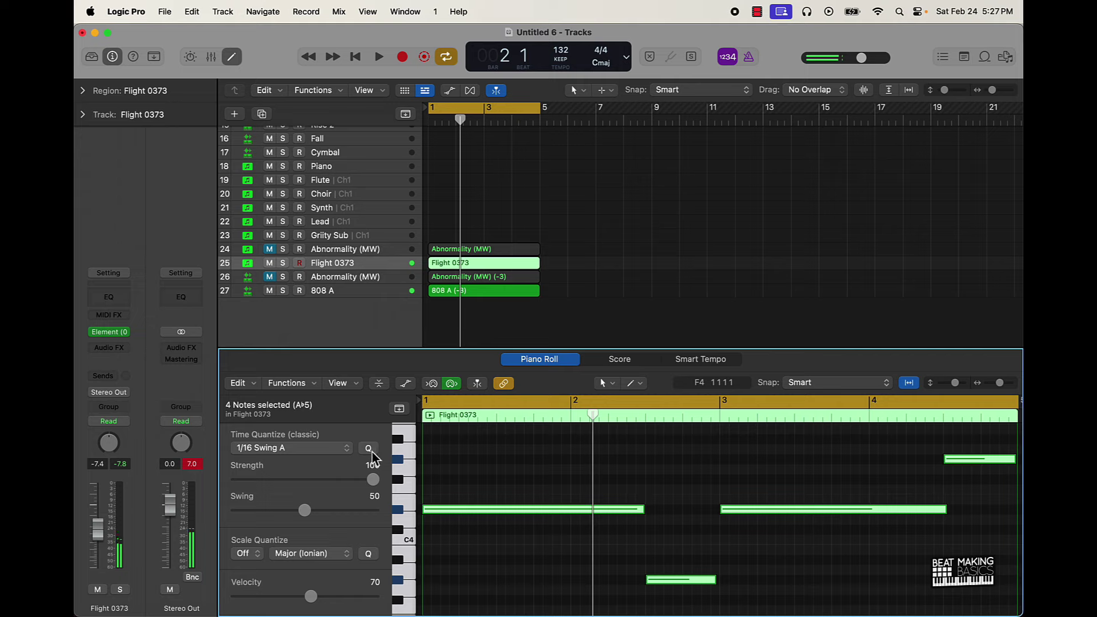
key("space")
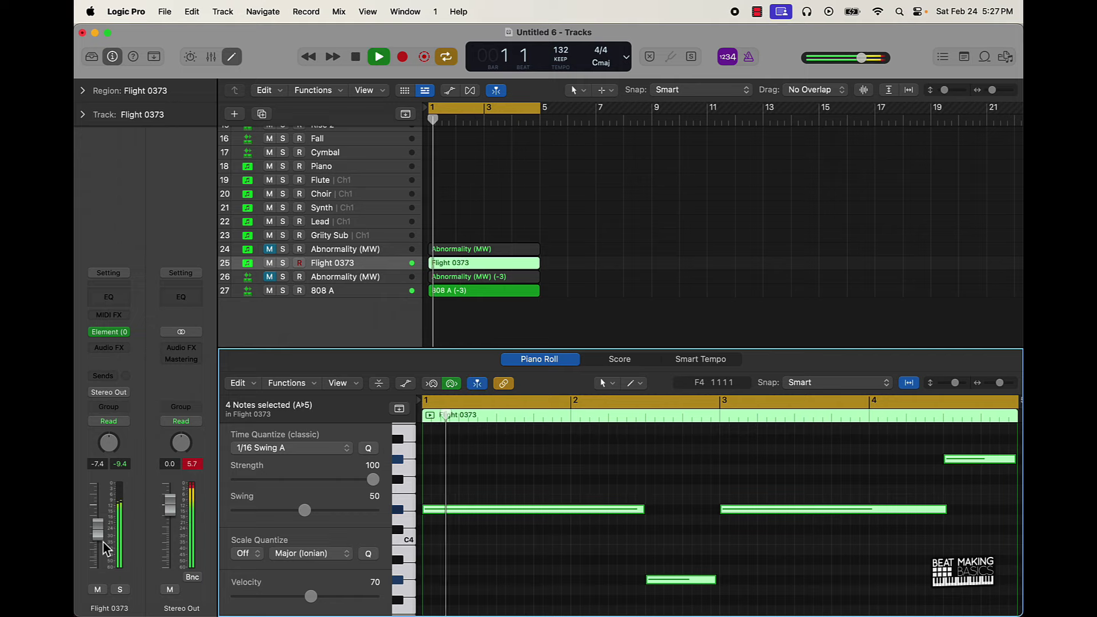
left_click(697, 263)
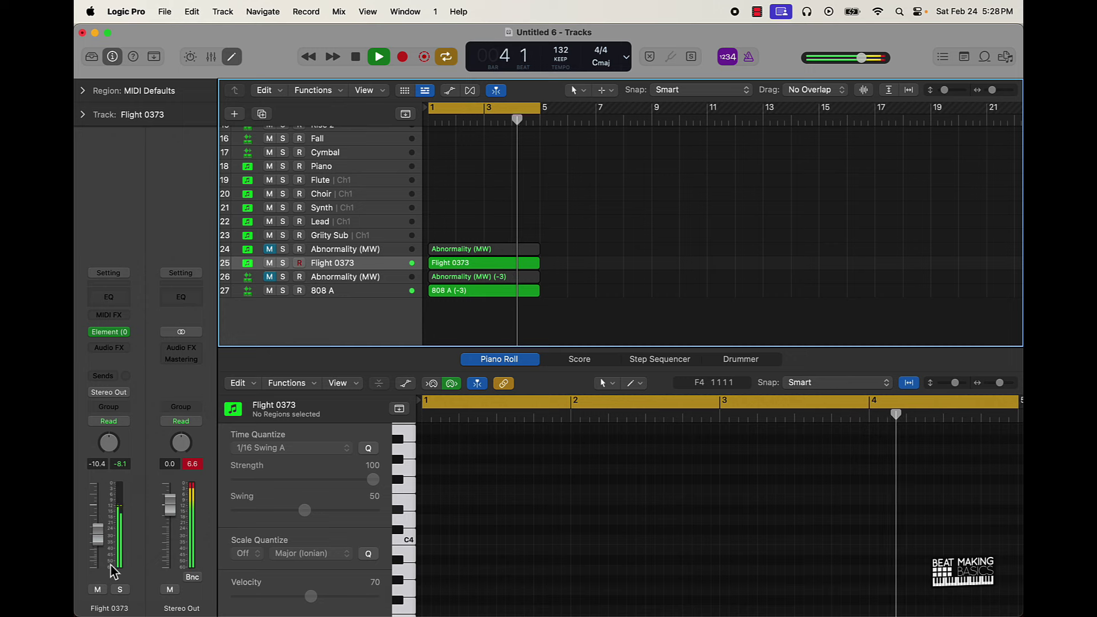
- Unmute the resampled Abnormality (MW) track 26 and transpose its region to +18 while auditioning it with the beat
left_click(269, 277)
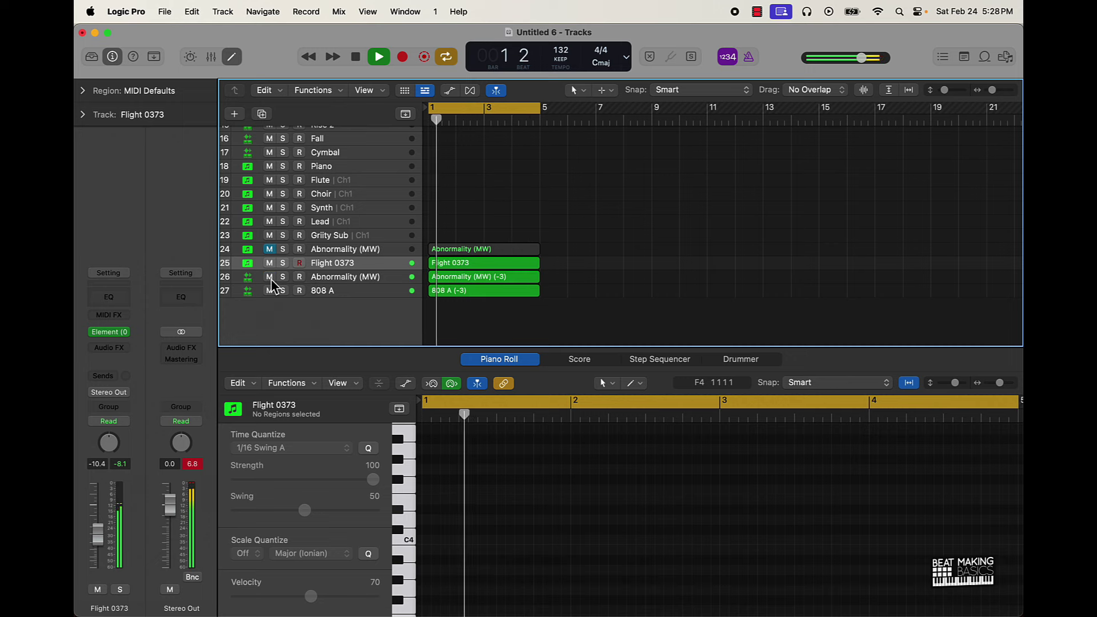
left_click(354, 281)
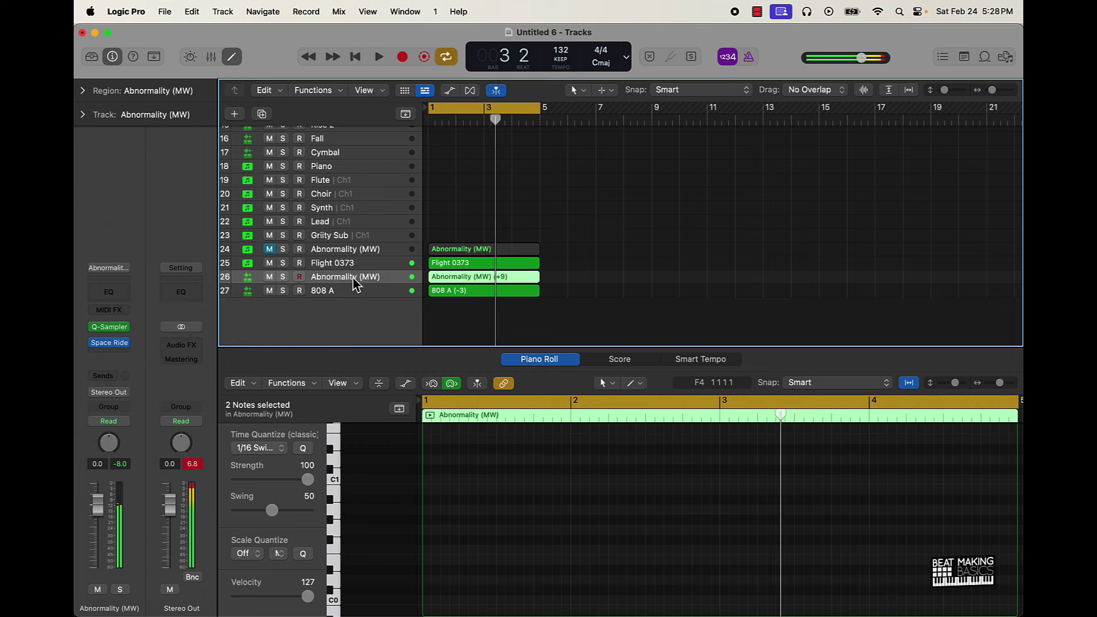
key("space")
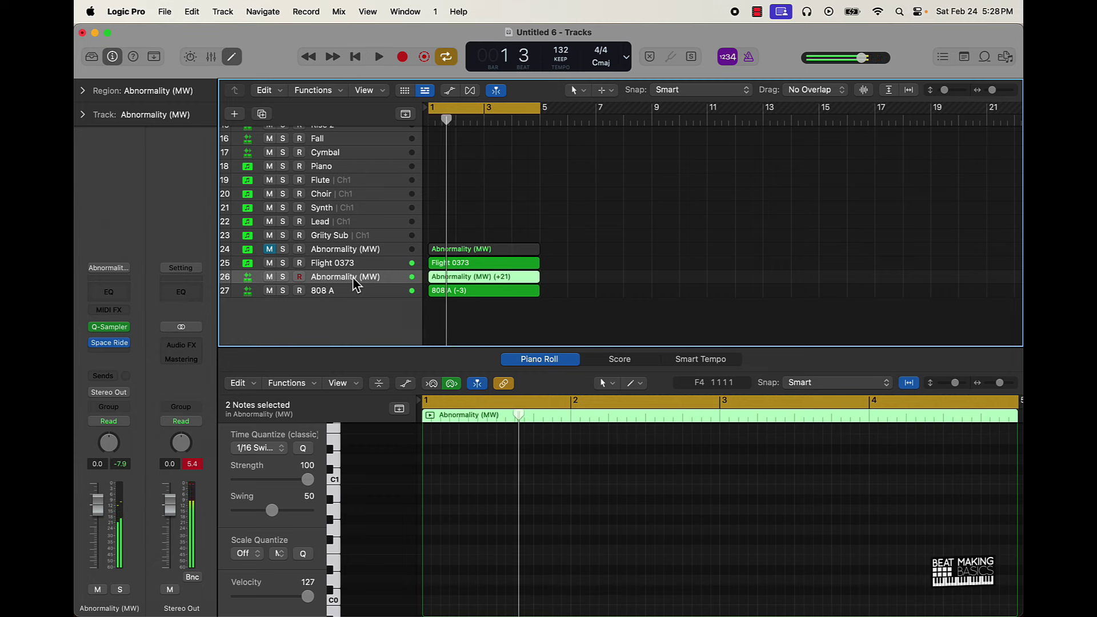
key("space")
key("space")
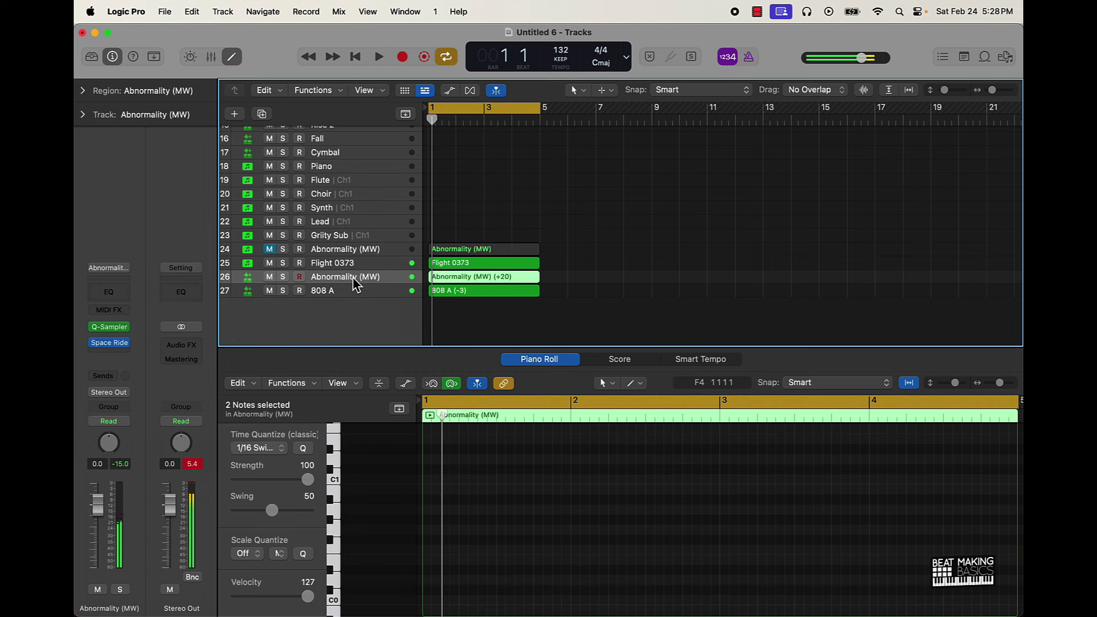
key("space")
key("space")
key("space")
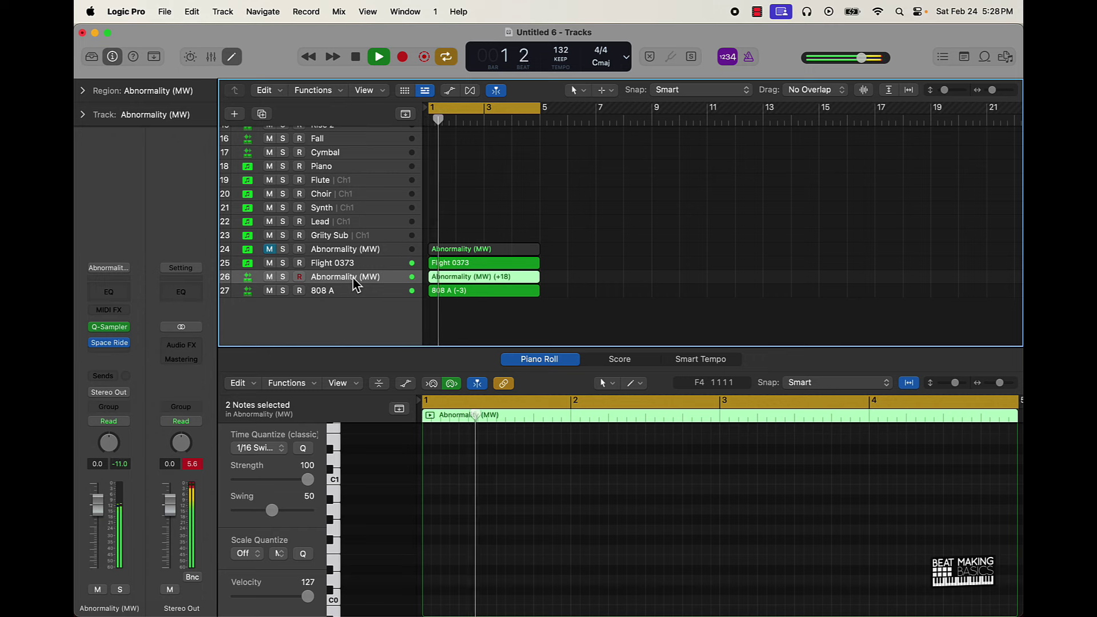
key("space")
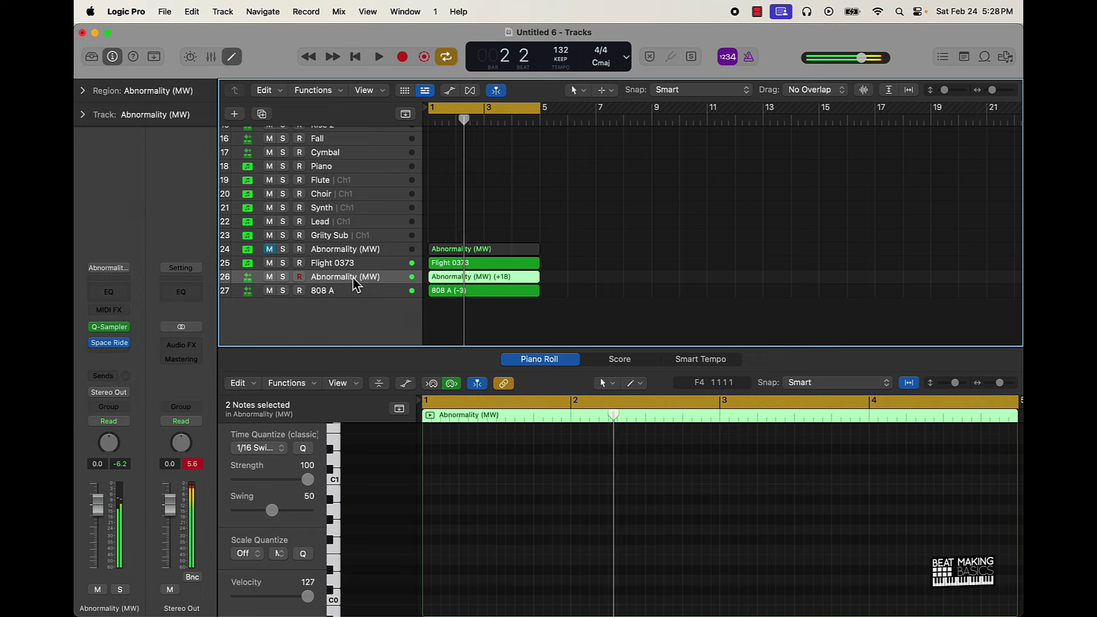
key("space")
- Mute the resampled Abnormality (MW) track and move the Flight 0373 track directly below it
left_click(269, 276)
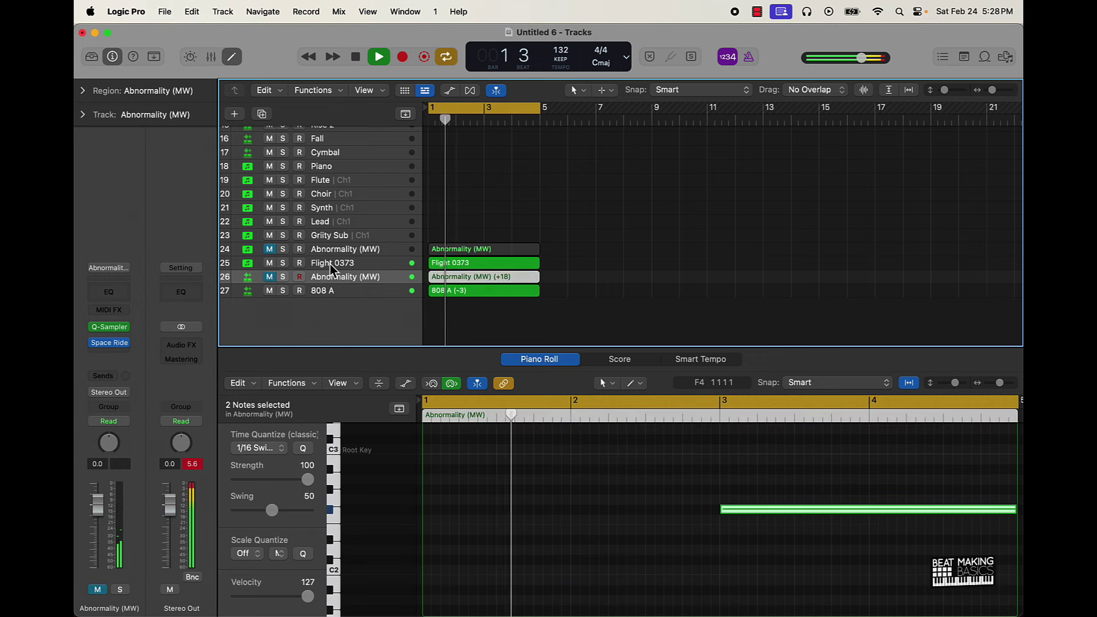
left_click_drag(332, 263, 326, 289)
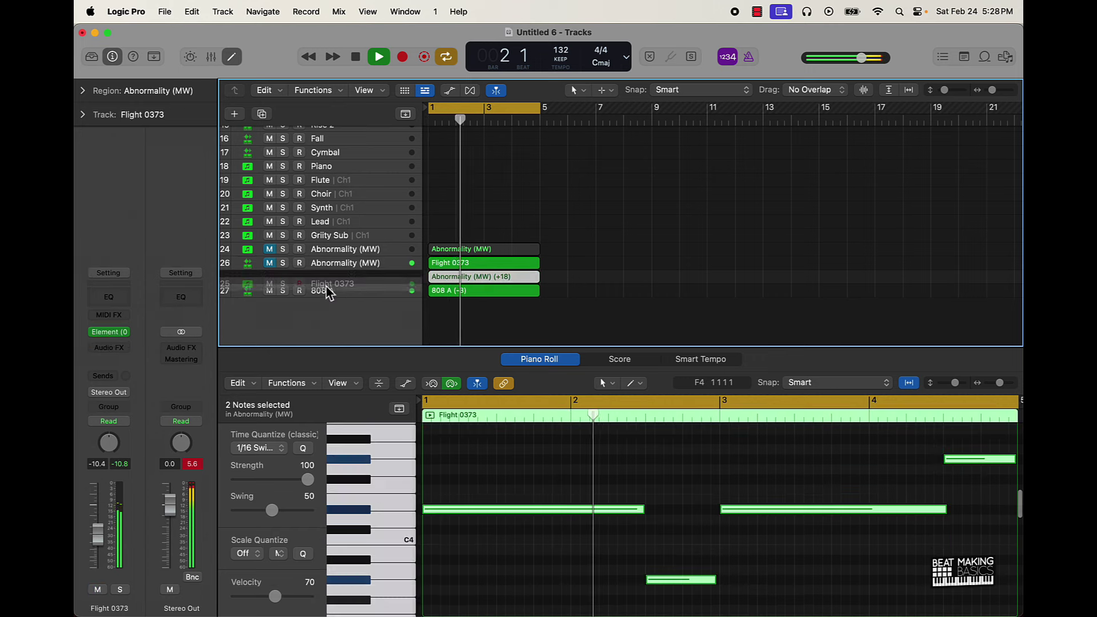
- Add a Channel EQ to the Flight 0373 track with a 7950 Hz high cut and a low cut at about 222 Hz
left_click(114, 335)
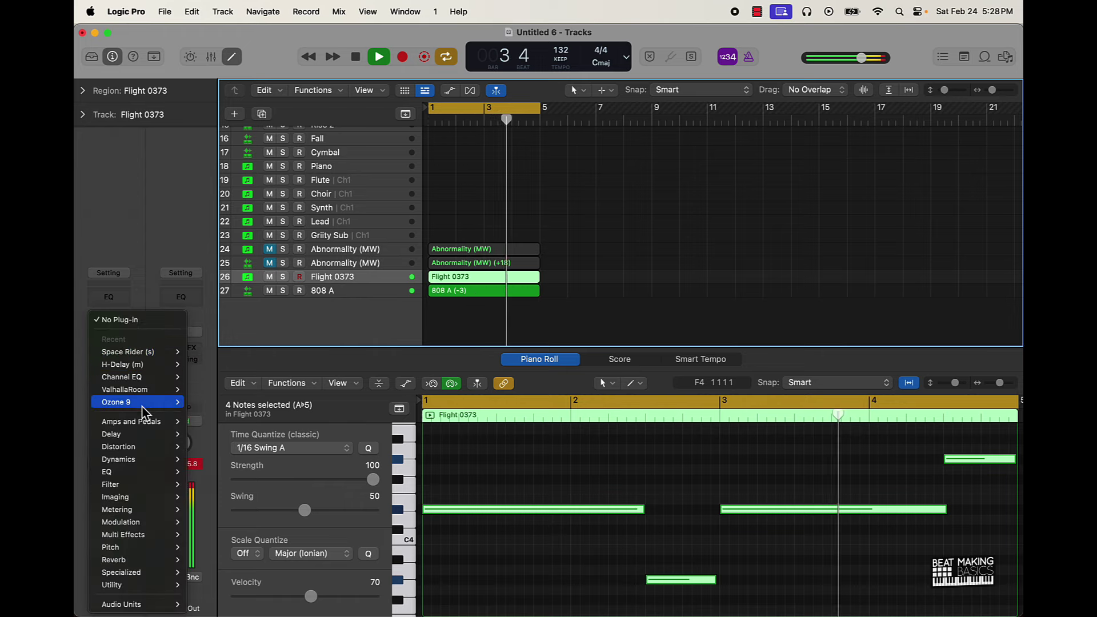
mouse_move(145, 410)
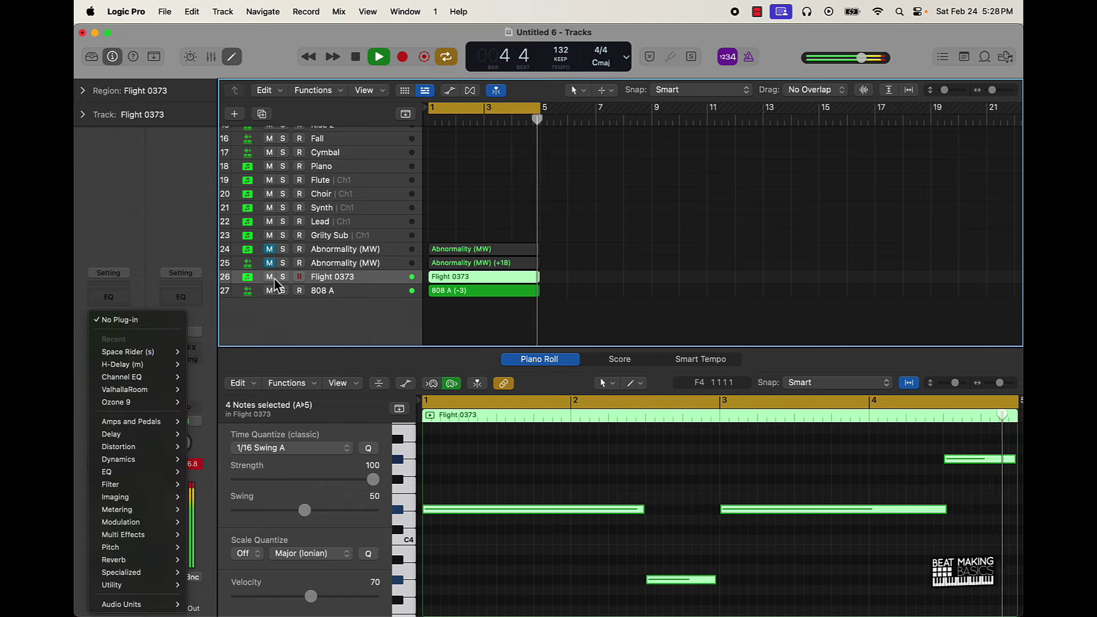
left_click(103, 297)
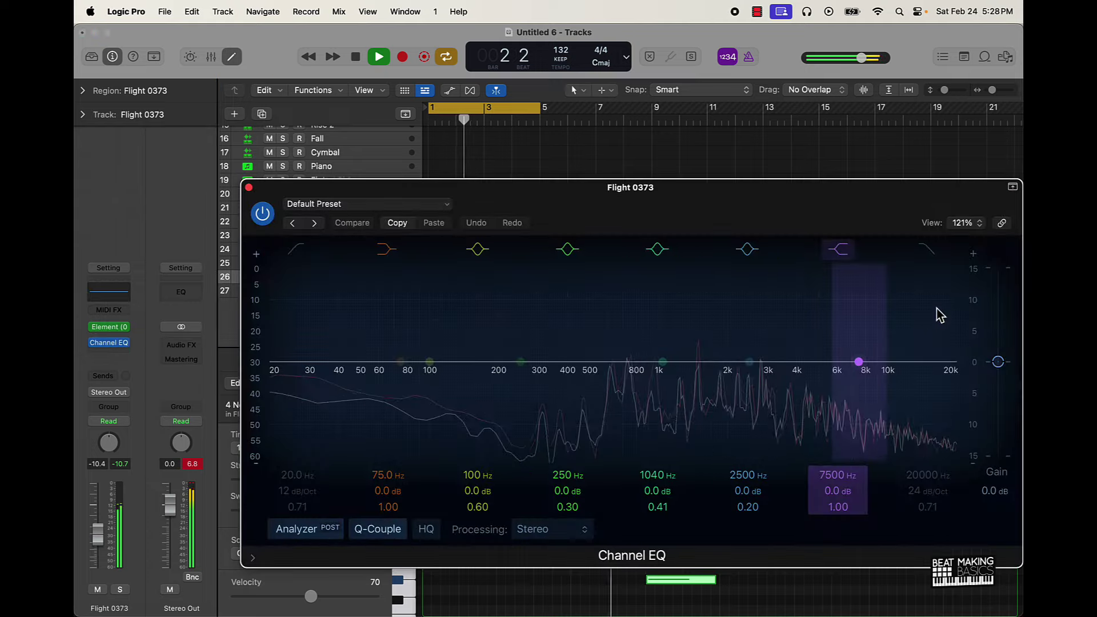
left_click(926, 249)
left_click_drag(951, 362, 865, 380)
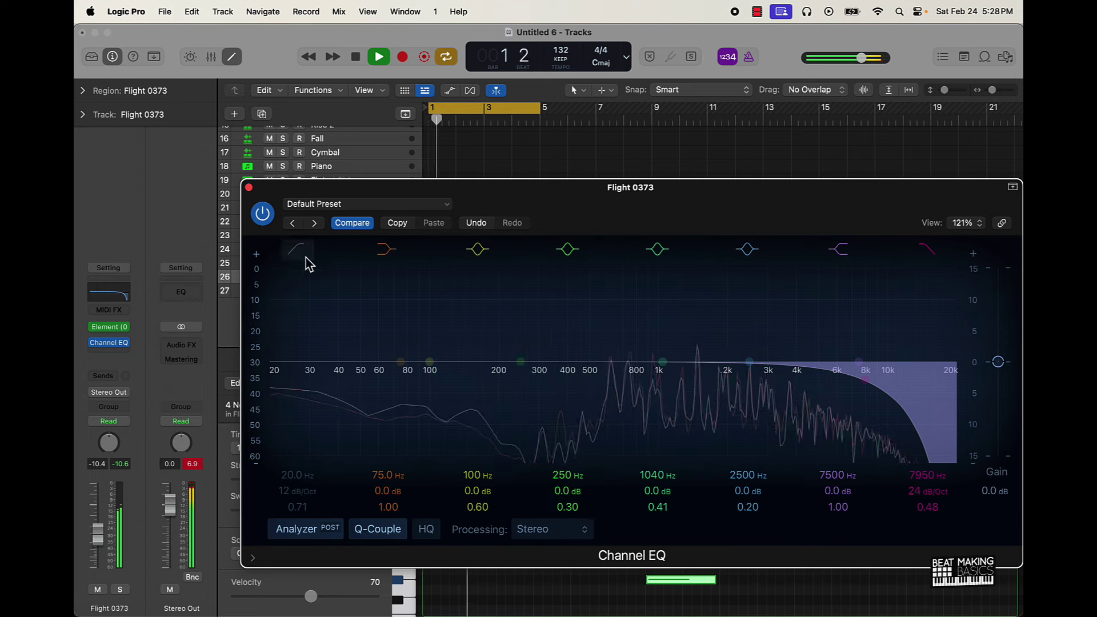
left_click(296, 249)
left_click_drag(297, 475, 298, 420)
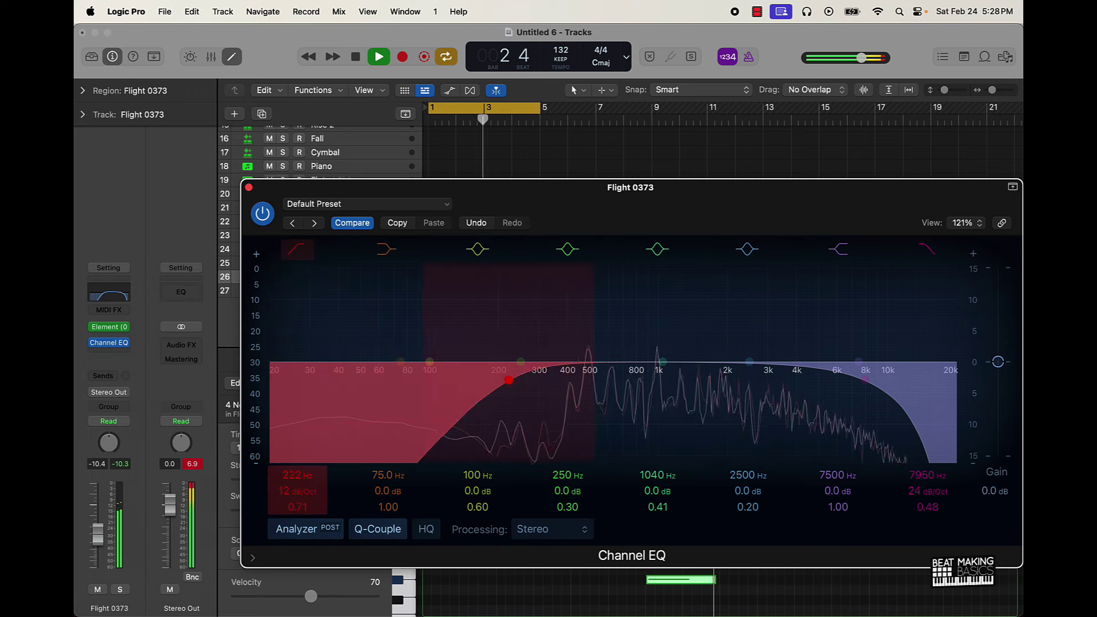
left_click(249, 188)
- Record a four-bar low piano part over the beat on the Piano track
left_click(352, 167)
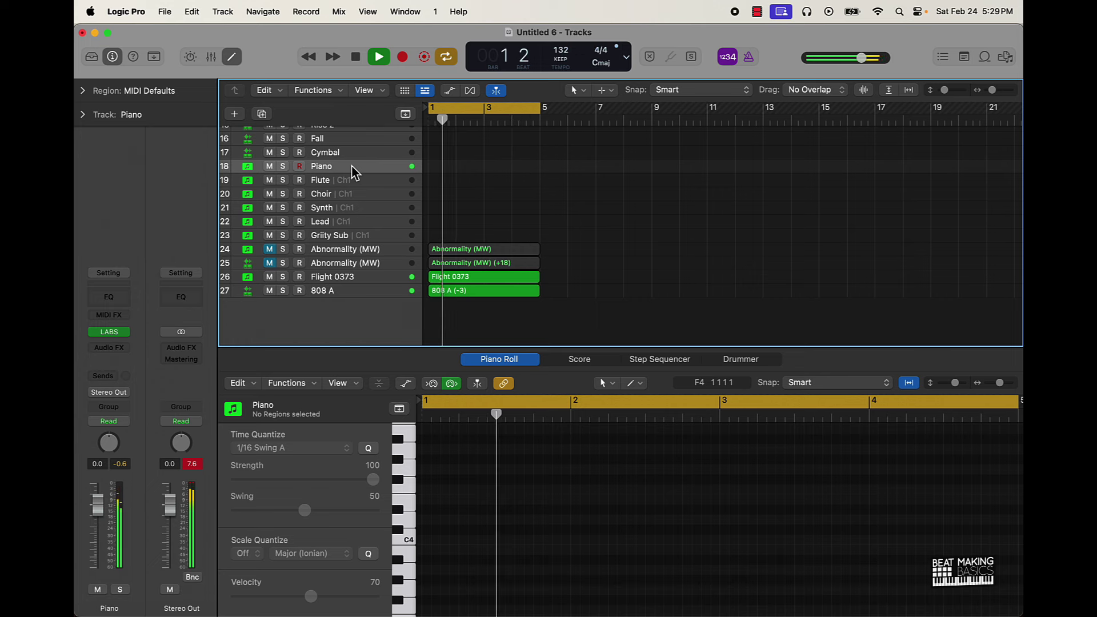
key("space")
key("r")
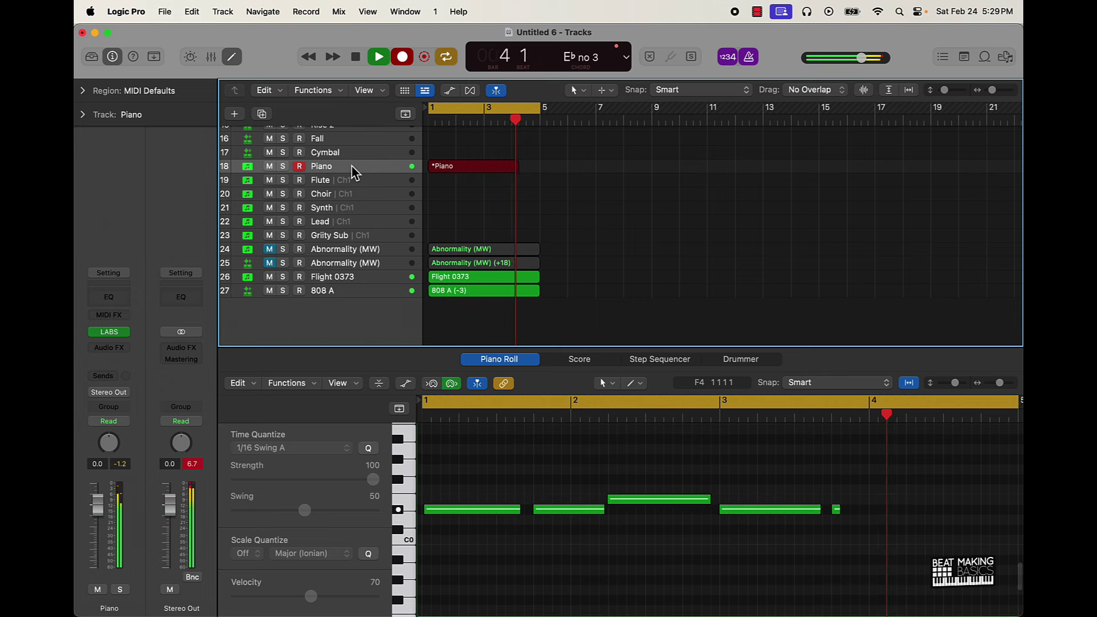
key("space")
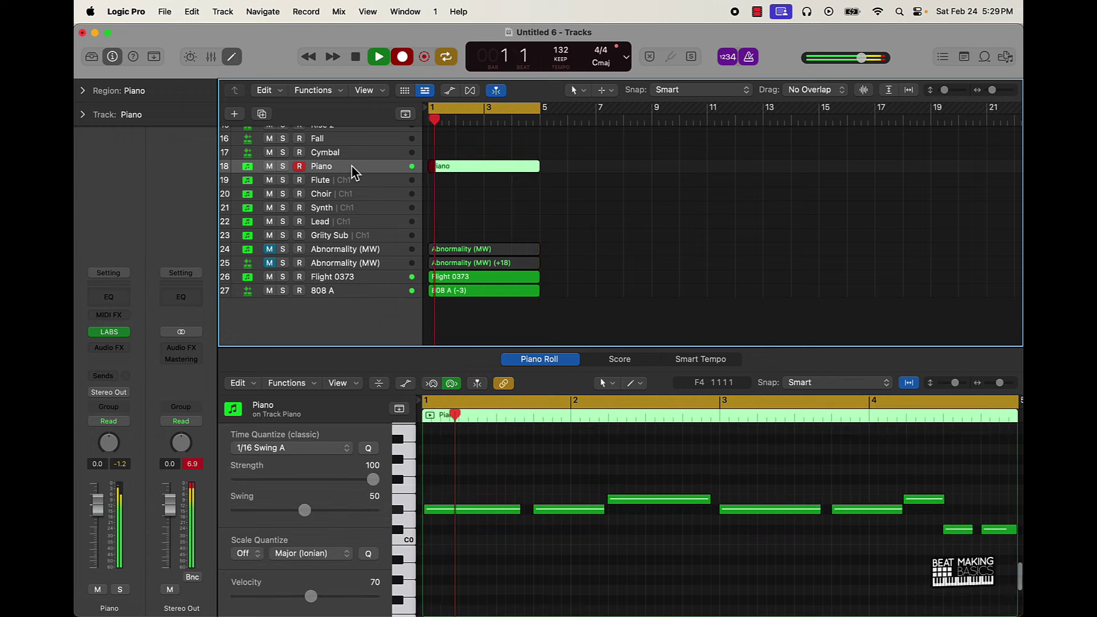
key("r")
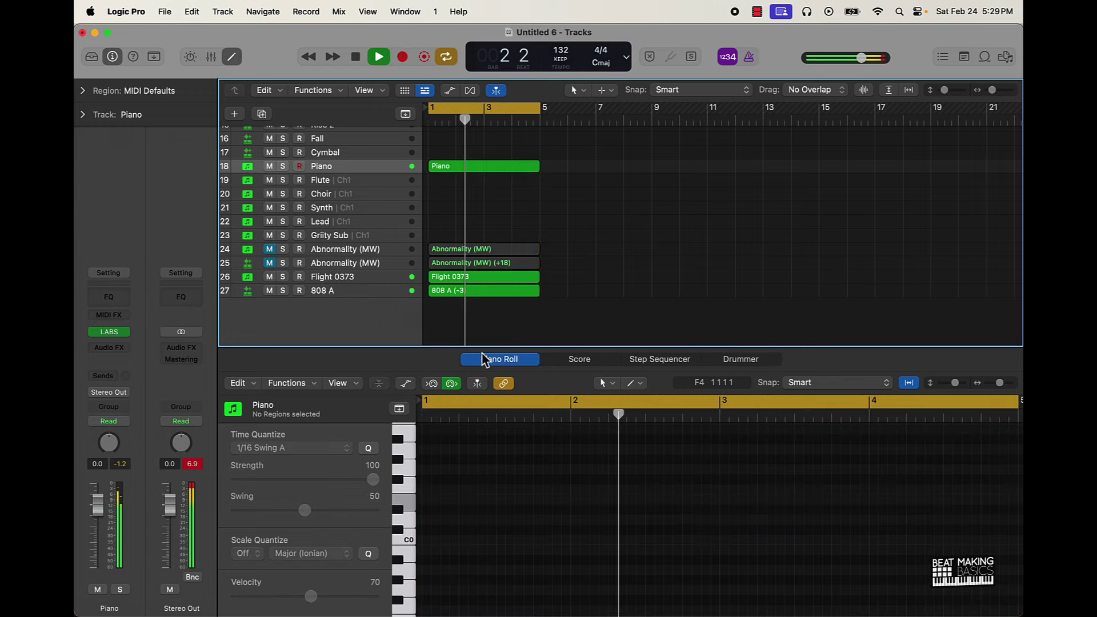
- Quantize all notes of the piano region to 1/16 Swing A and lower the Piano track's volume to -5.3 dB
left_click(510, 169)
left_click(558, 489)
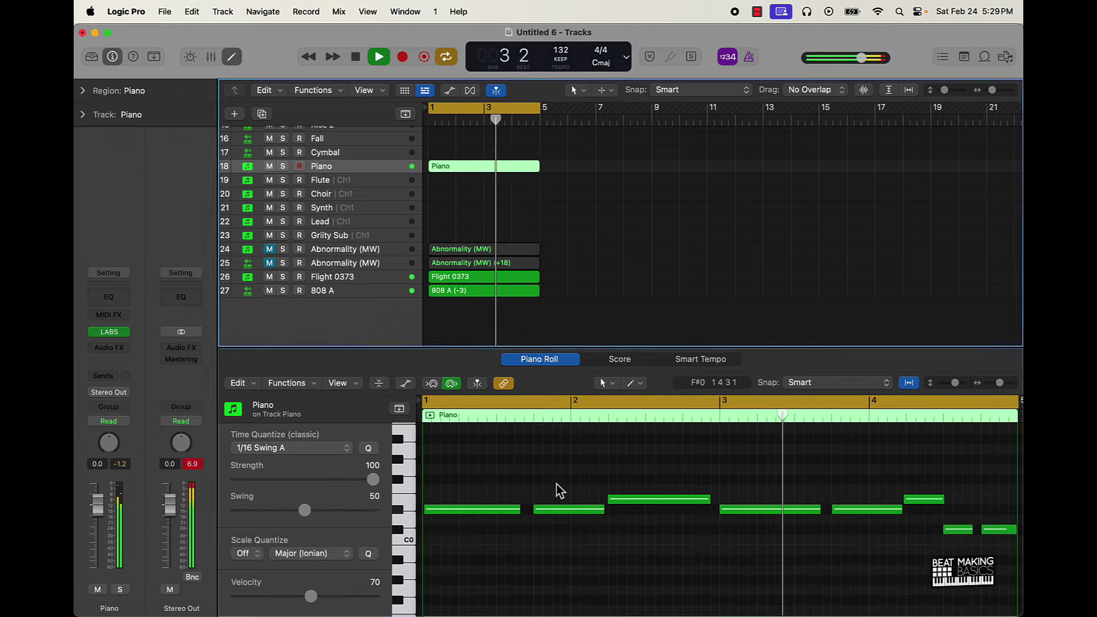
key("cmd+a")
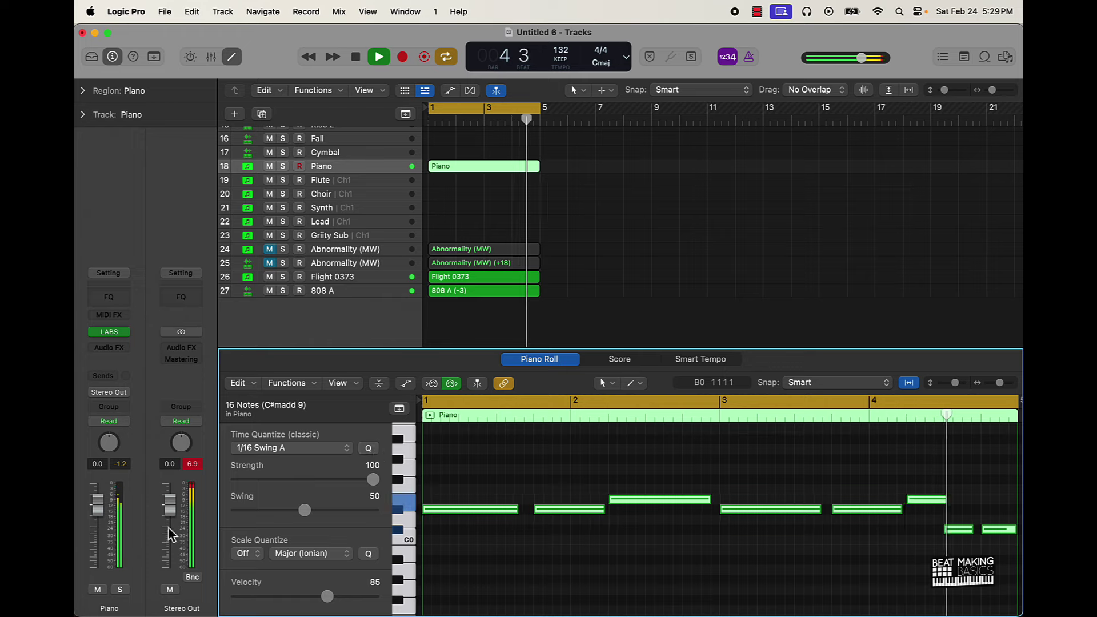
left_click_drag(98, 507, 93, 546)
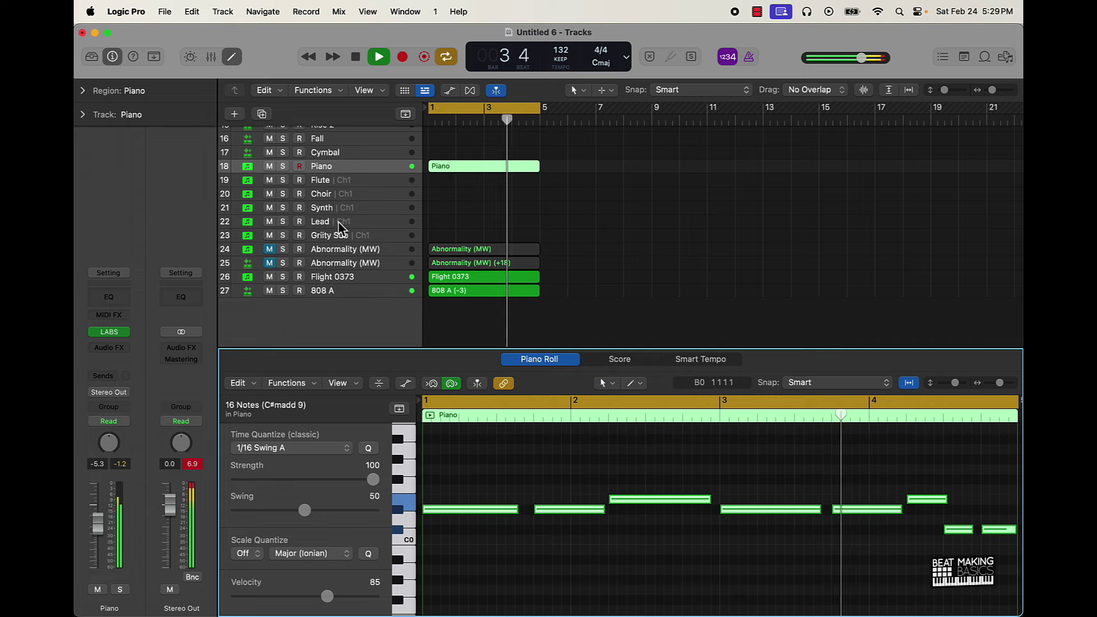
- Lower the Flute track's volume to -11.0 dB and record a four-bar flute melody on it
left_click(345, 183)
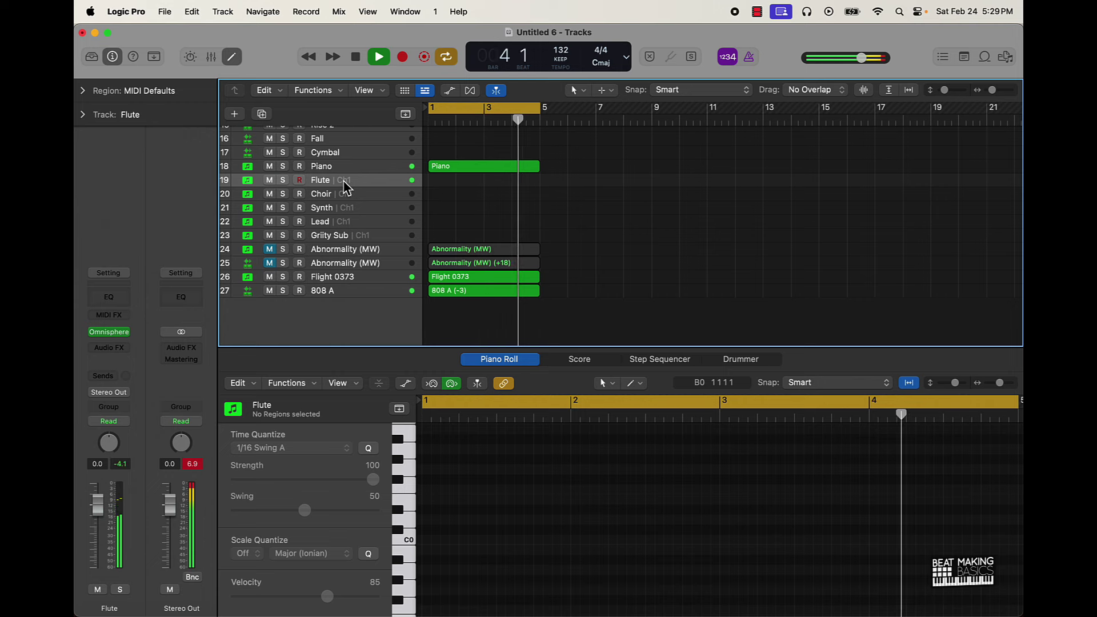
left_click_drag(97, 503, 97, 536)
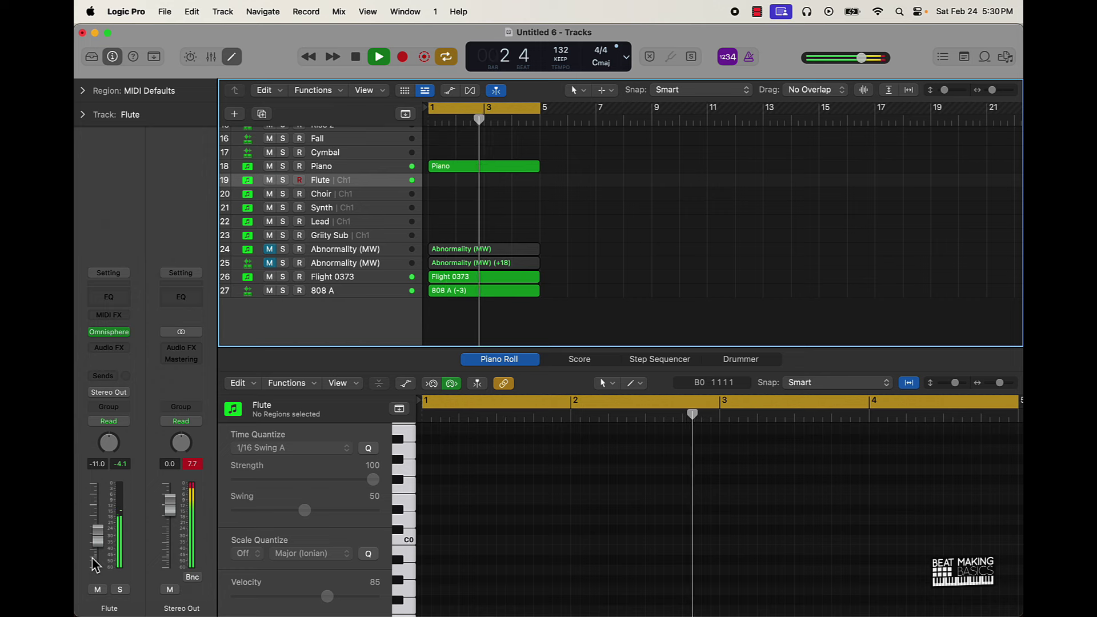
key("r")
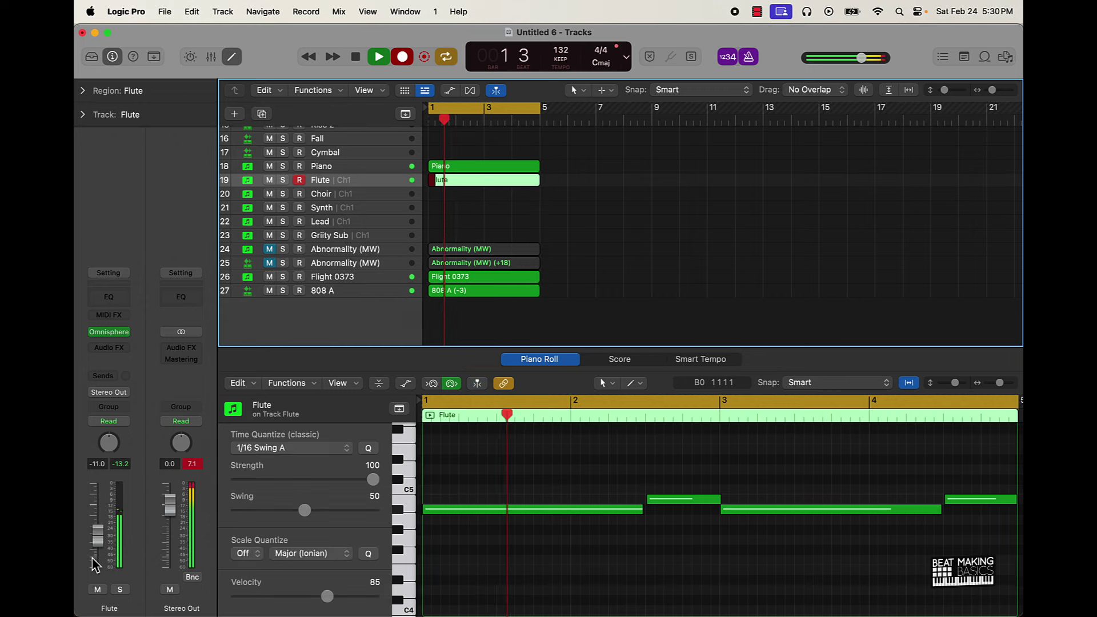
left_click(400, 58)
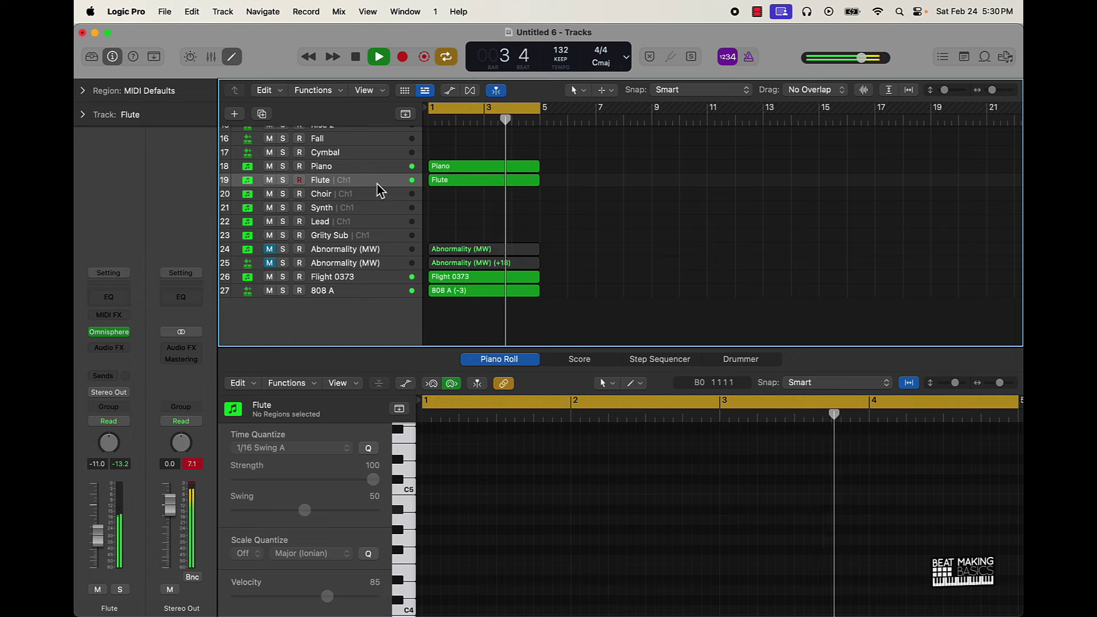
- Duplicate the Flute track and record the flute melody one octave lower on the new track
key("super+d")
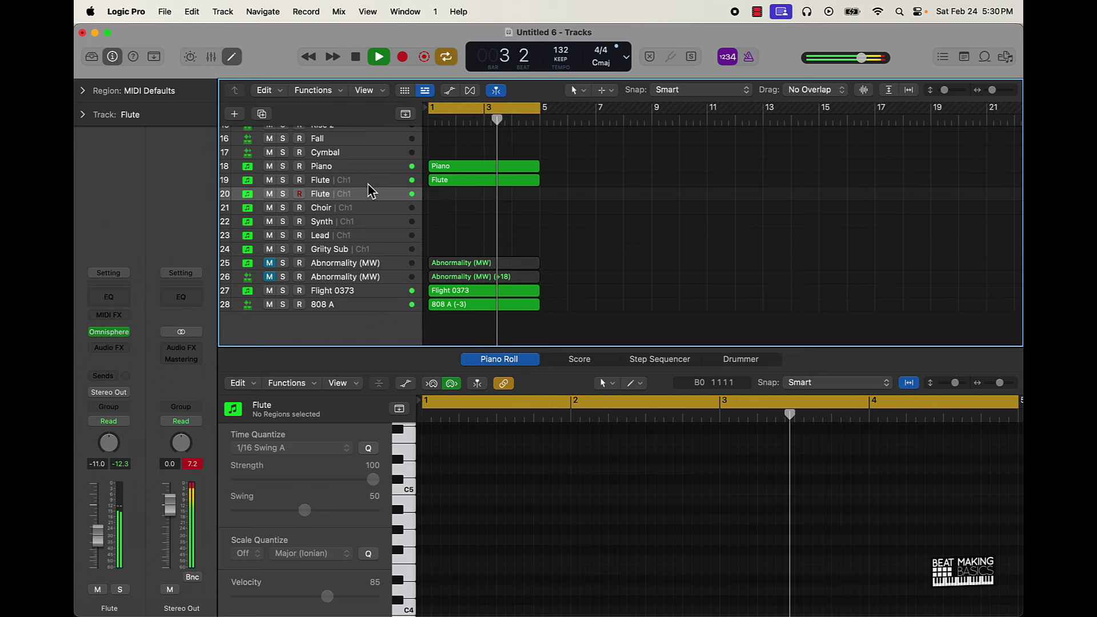
key("r")
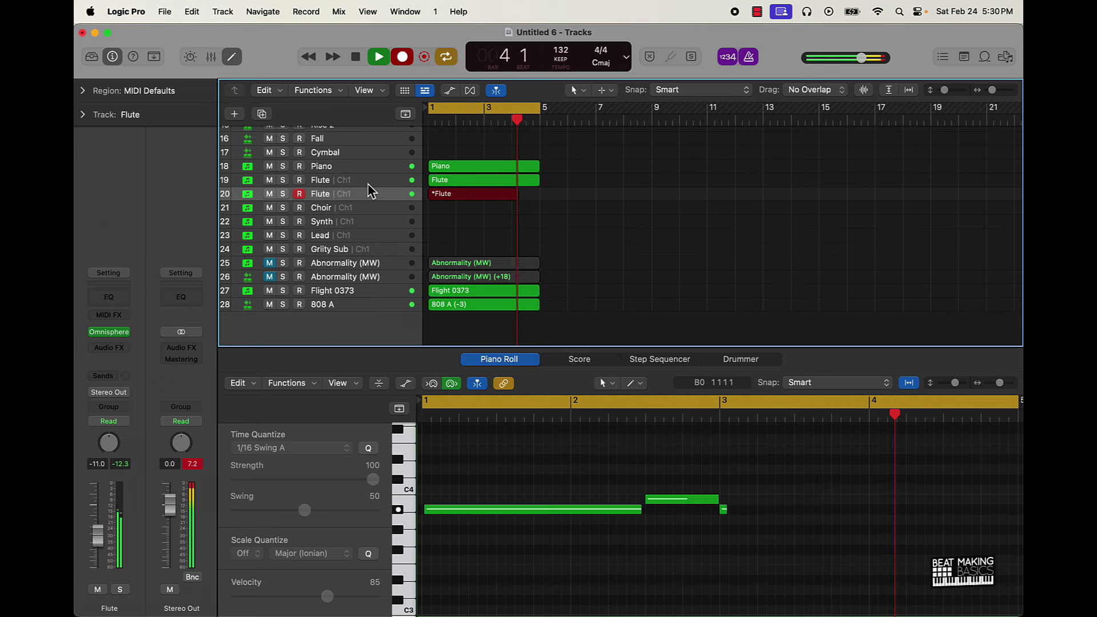
key("space")
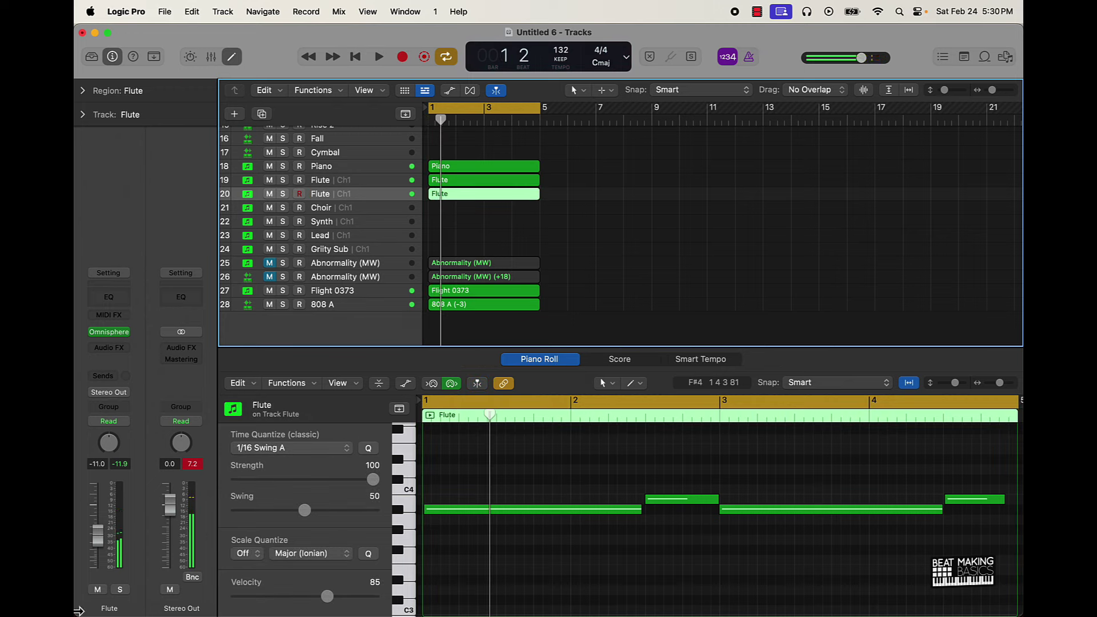
- Lower the second Flute track's volume to -21.0 dB and play the beat back
left_click_drag(98, 544, 103, 559)
key("space")
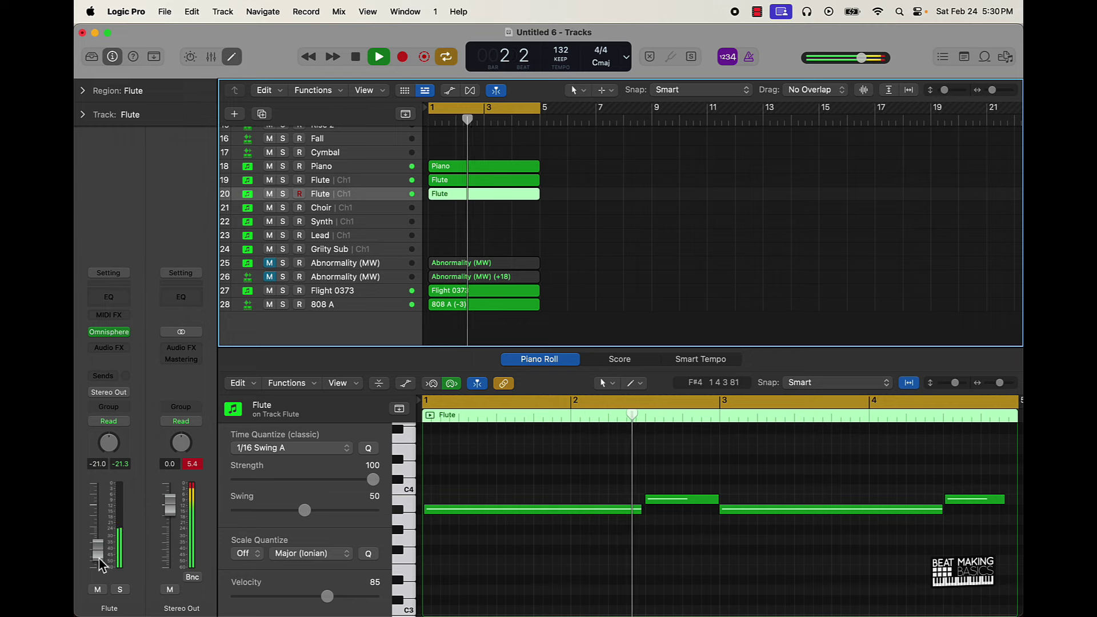
left_click(601, 264)
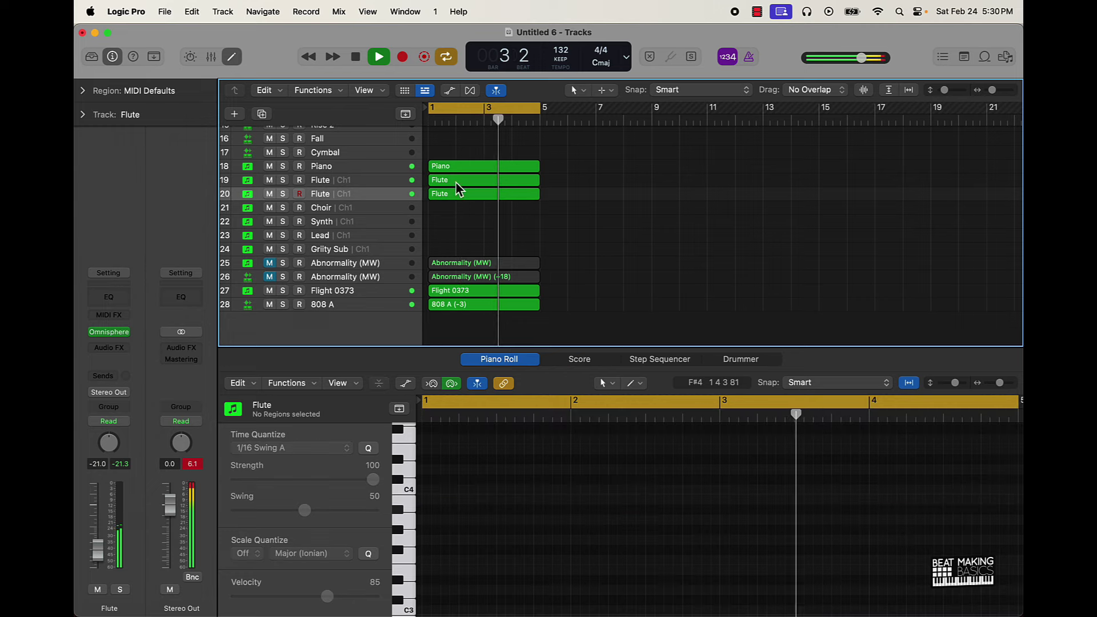
- Mute the Flight 0373 track and record a four-bar melody on the Choir track
left_click(269, 290)
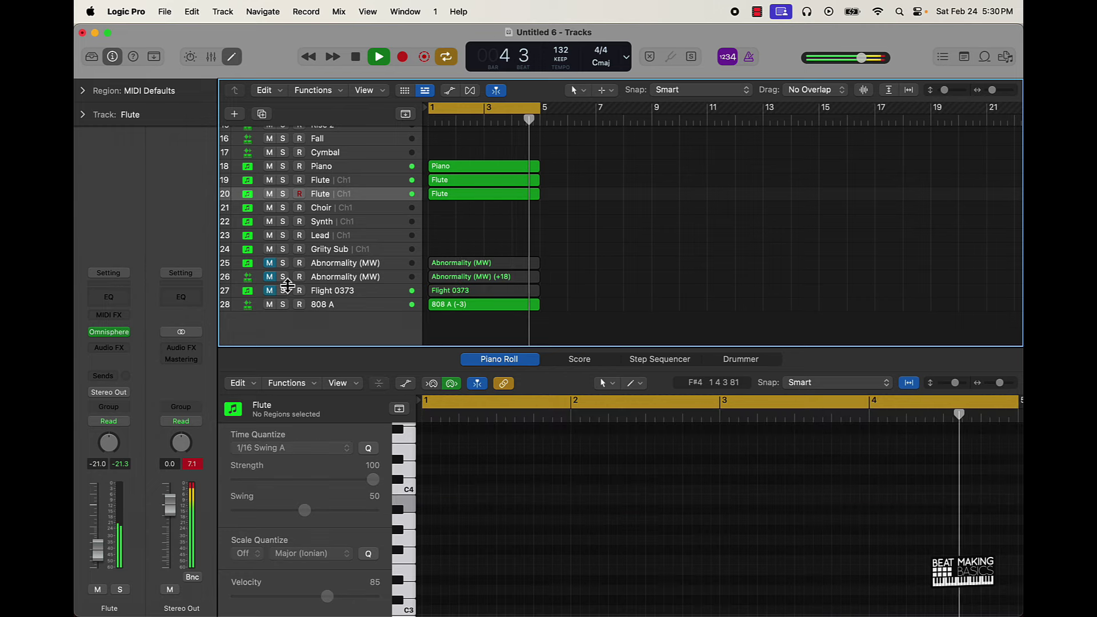
key("space")
left_click(339, 210)
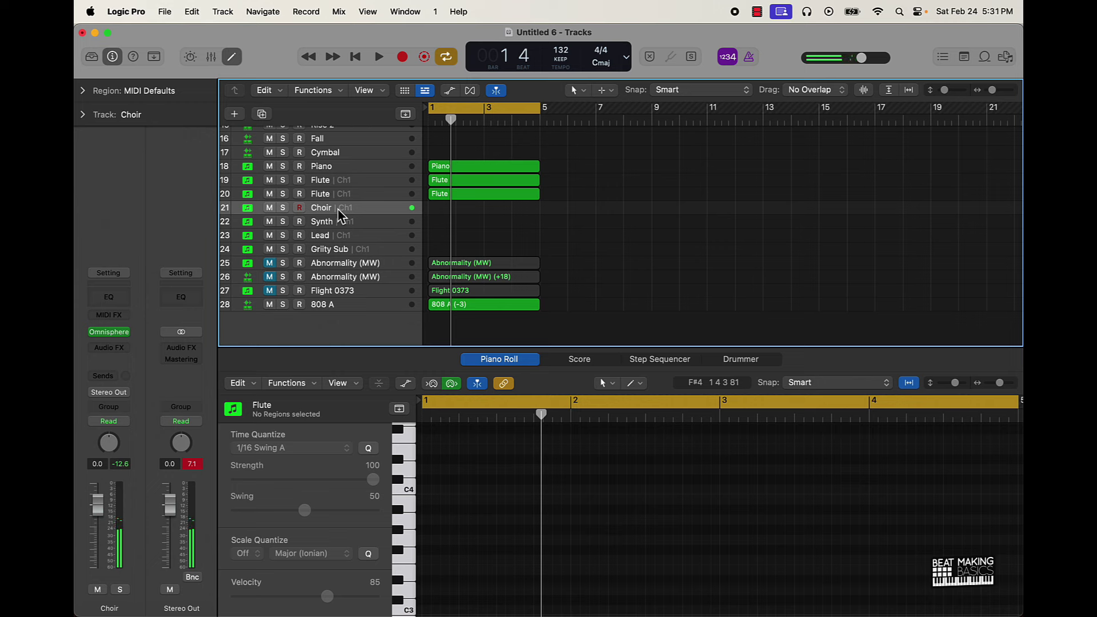
key("space")
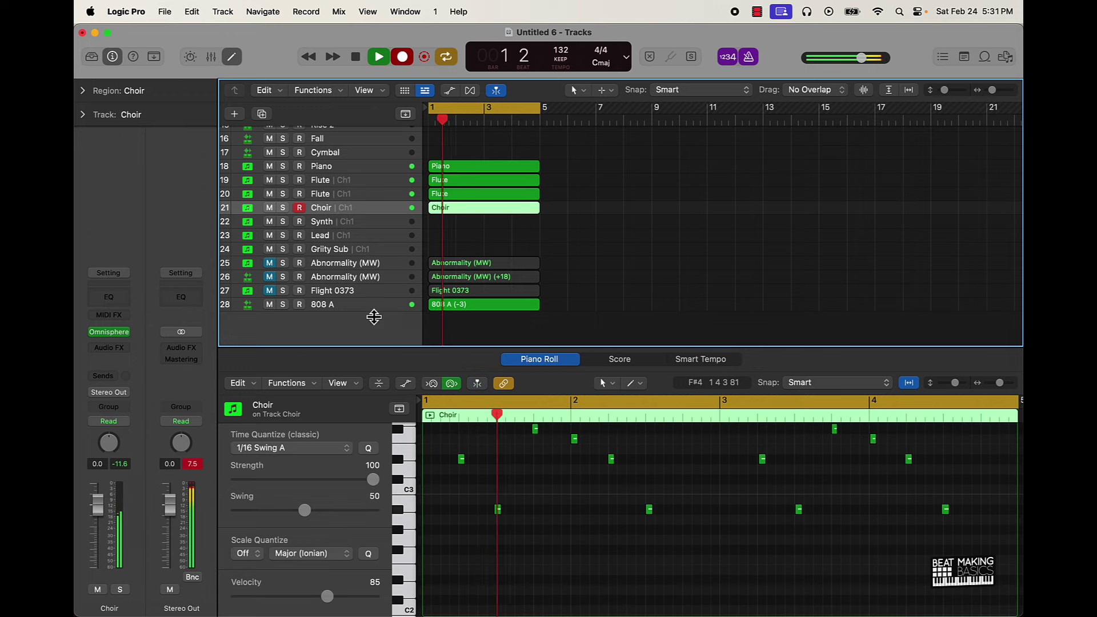
- Quantize all notes of the Choir region to 1/16 Swing A and end the recording while playback continues
key("a")
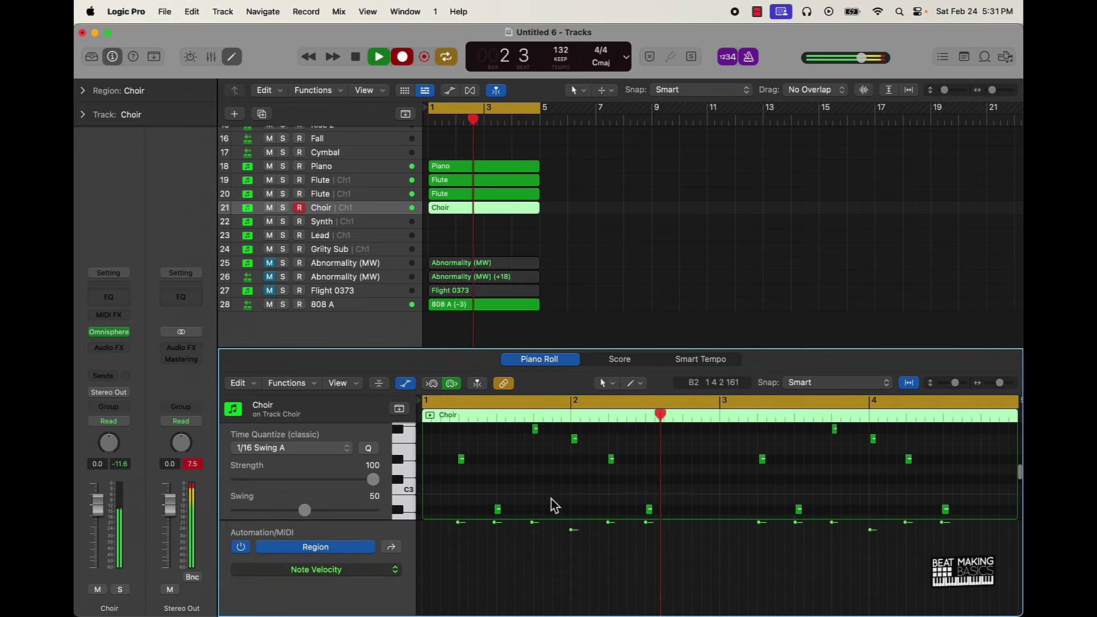
key("super+a")
left_click(369, 447)
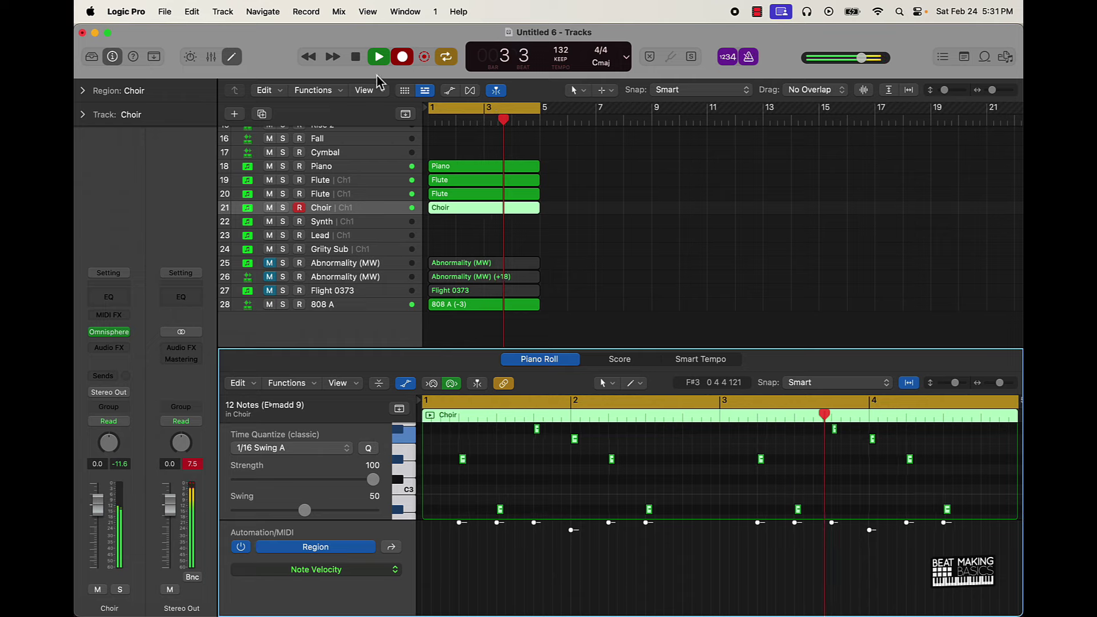
left_click(379, 58)
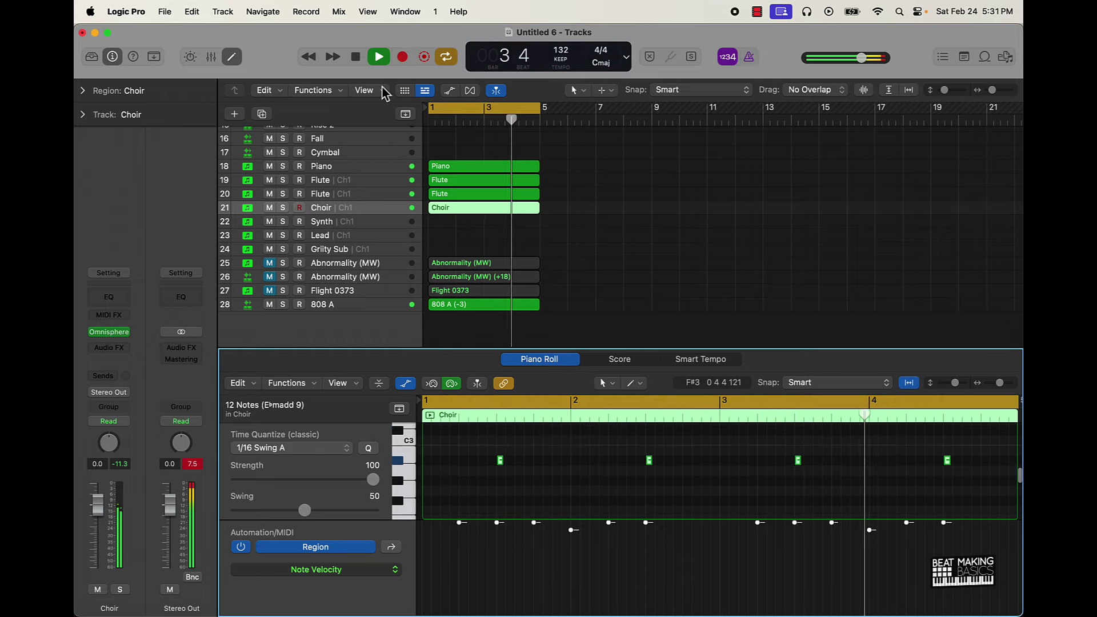
- Try the Synth track's sound, switch to the Lead track and record a four-bar melody on it
left_click(346, 223)
left_click(345, 236)
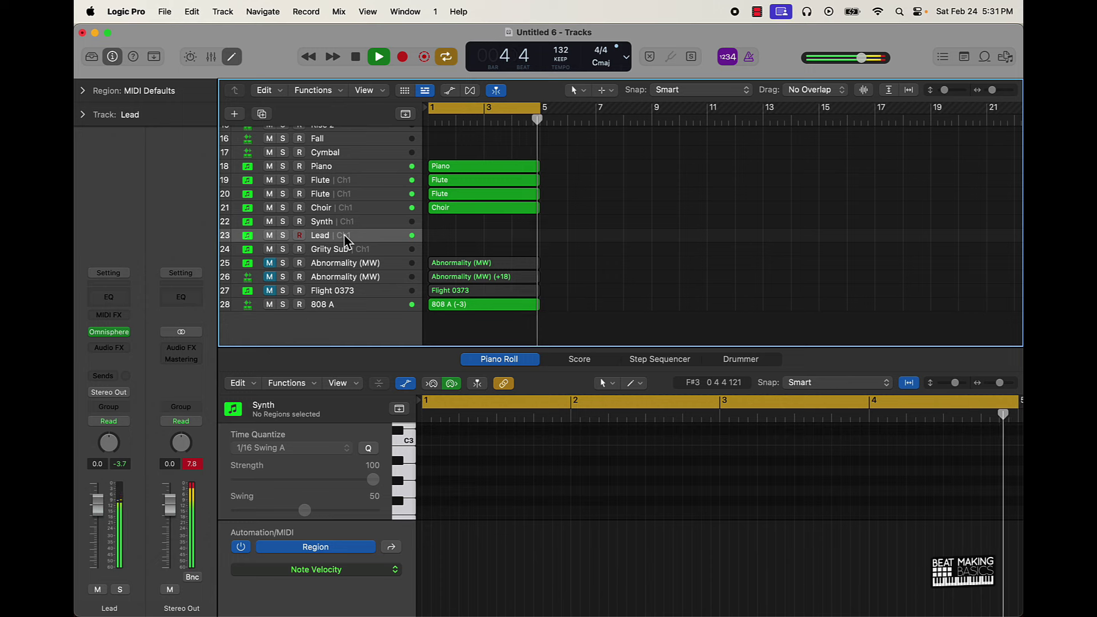
key("r")
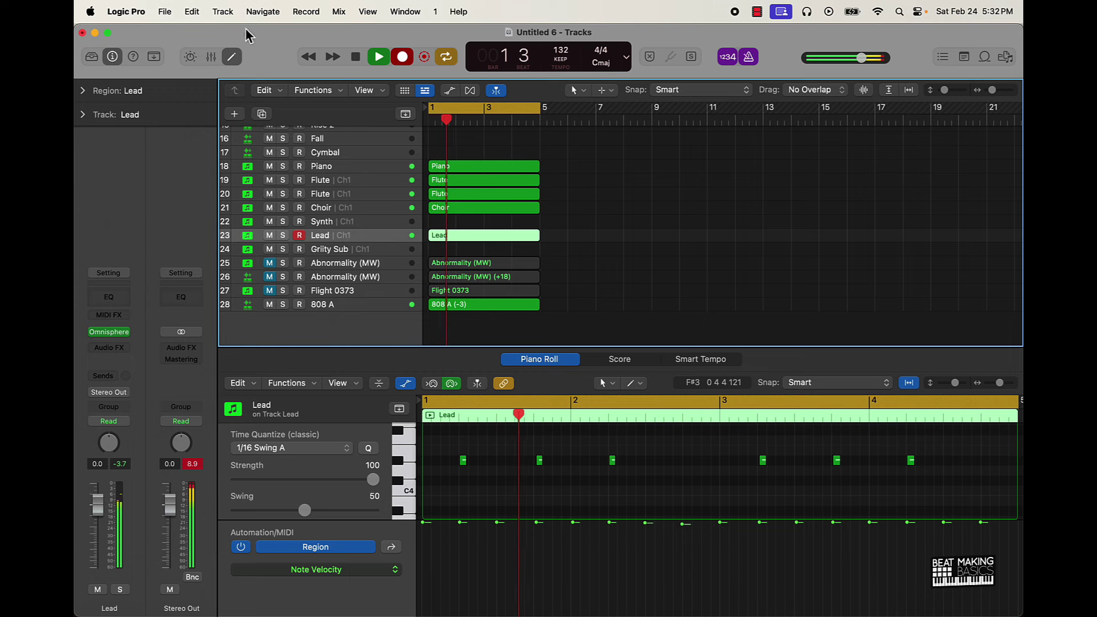
left_click(379, 58)
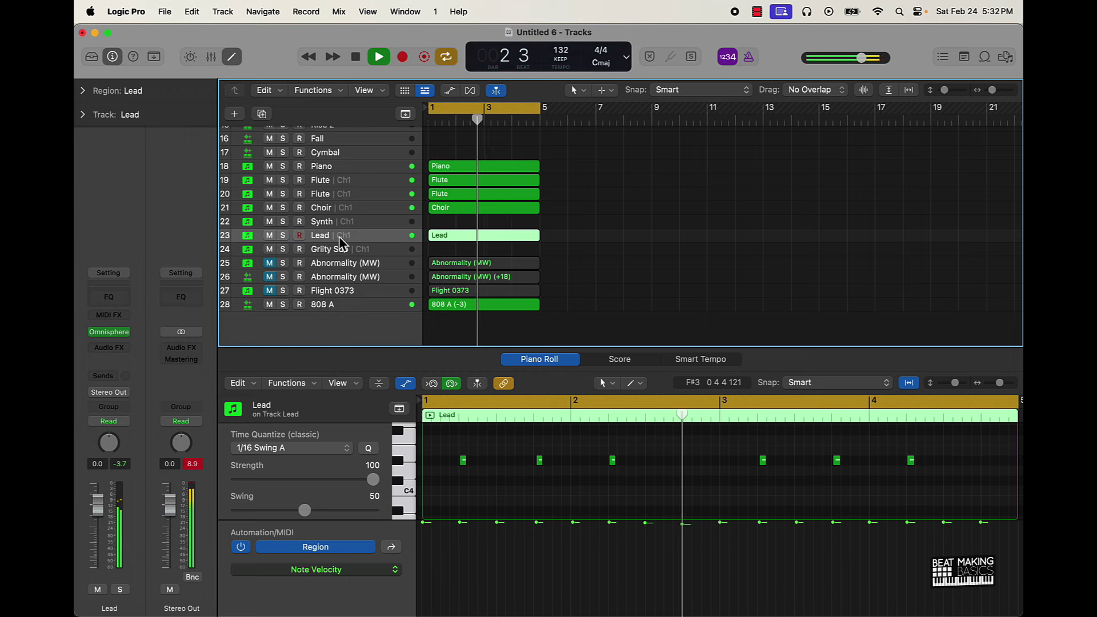
- Mute both Flute tracks and the Choir track, and lower the Lead track's volume to -2.0 dB
left_click(269, 180)
left_click(269, 194)
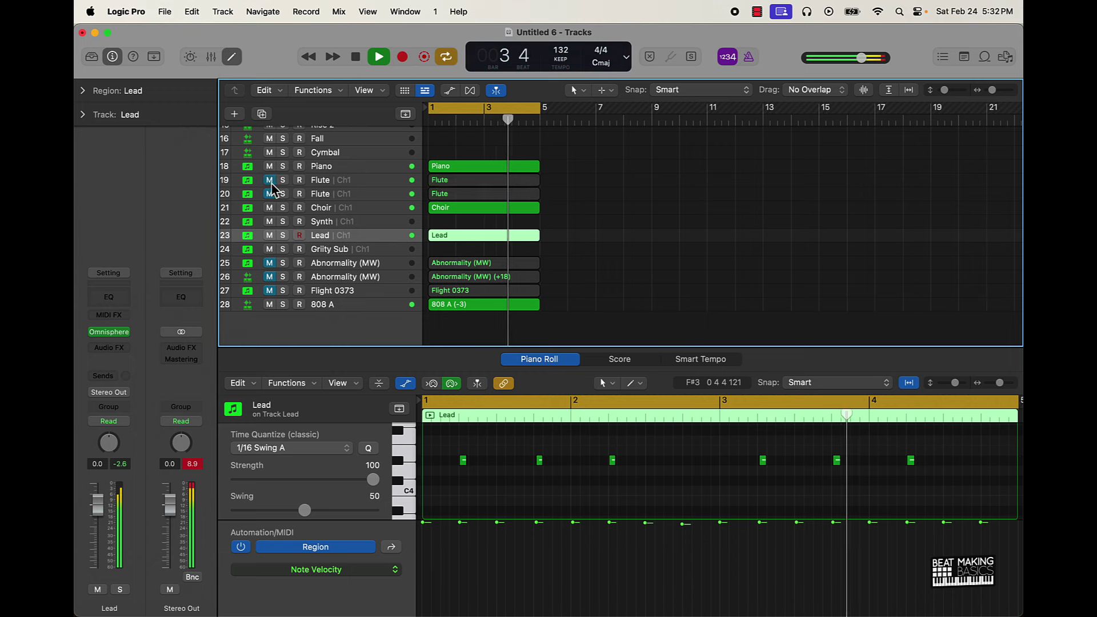
left_click(269, 208)
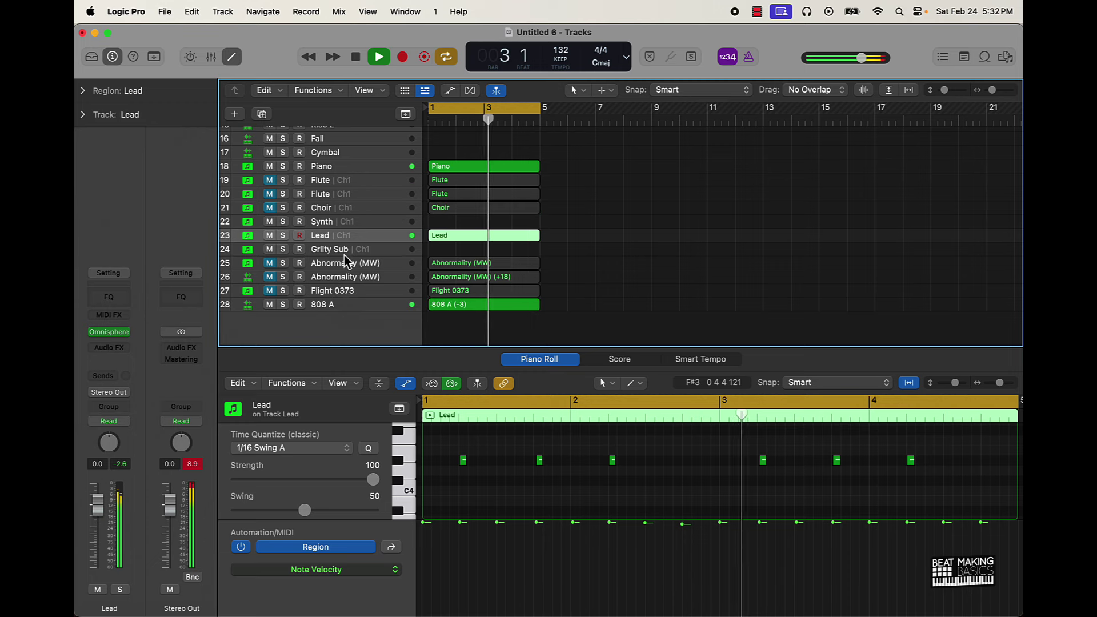
left_click_drag(97, 504, 98, 513)
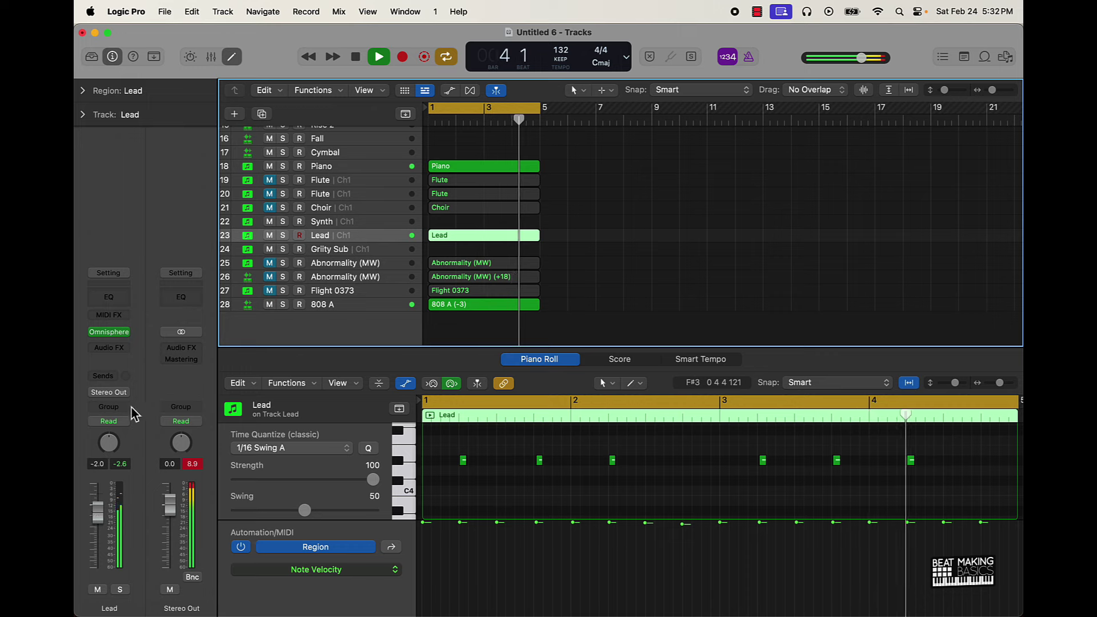
- Insert the Waves F6-RTA (s) equalizer as an audio effect on the Lead track
left_click(121, 349)
mouse_move(143, 604)
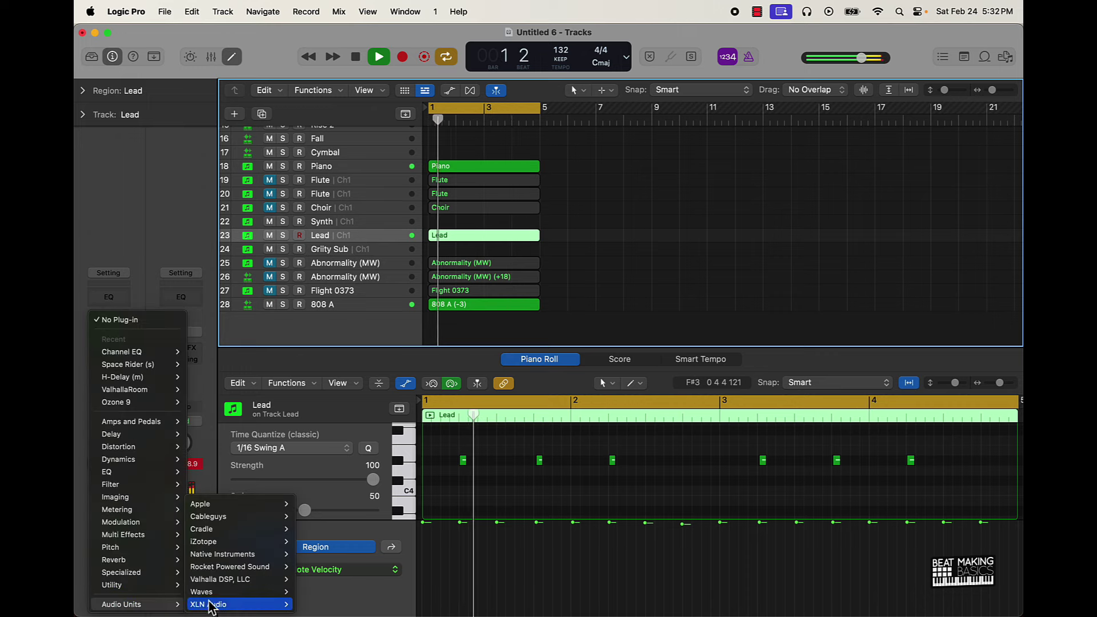
mouse_move(279, 594)
scroll(361, 574, "down", 15)
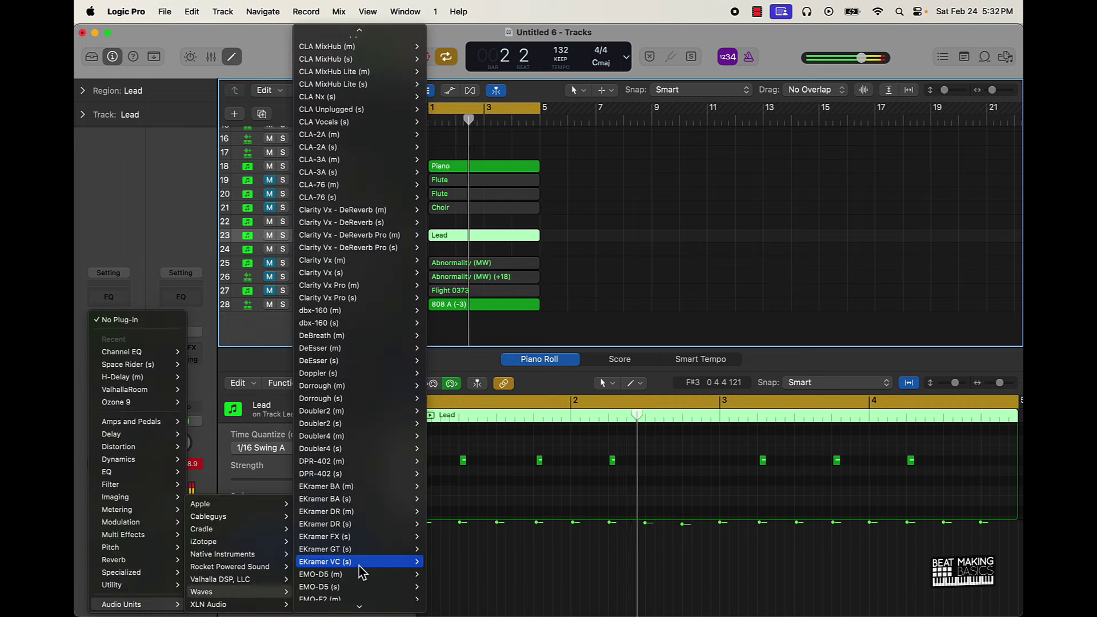
scroll(360, 565, "down", 4)
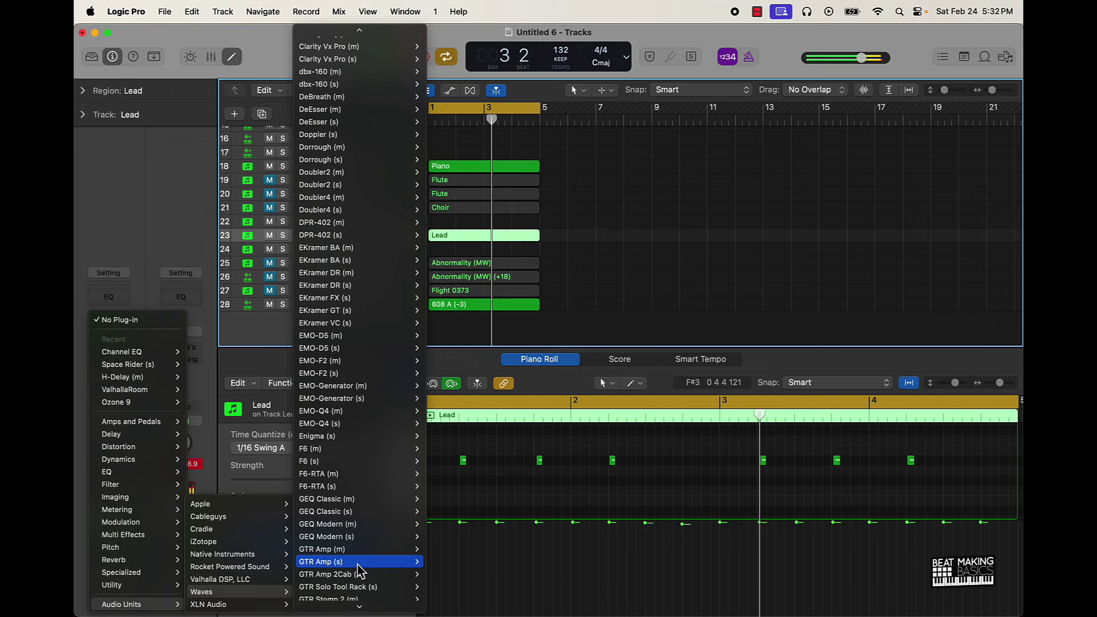
left_click(338, 487)
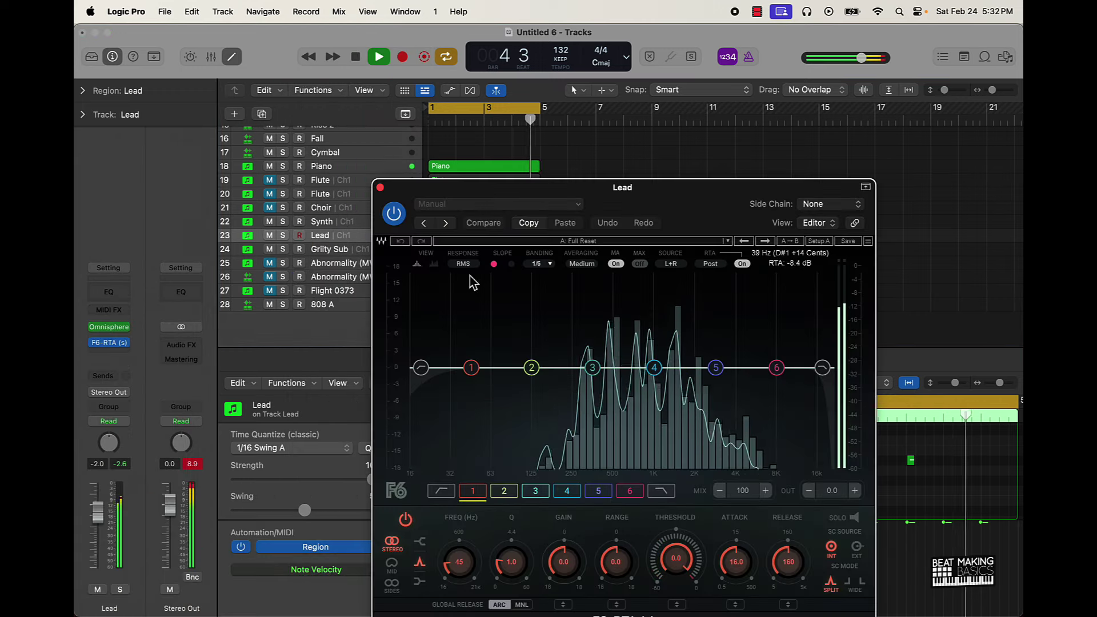
- In the Lead's F6-RTA, set the high-pass to about 173 Hz, bring the low-pass down and cut band 4 around 2 kHz
left_click_drag(421, 367, 557, 370)
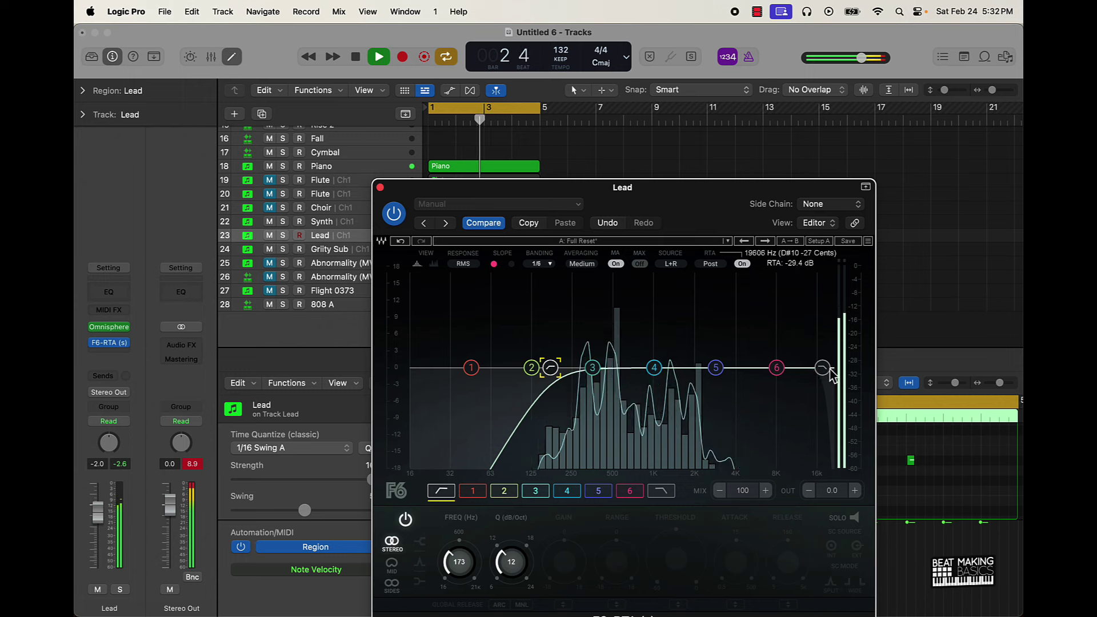
left_click_drag(828, 370, 747, 392)
left_click_drag(655, 370, 697, 397)
left_click(380, 187)
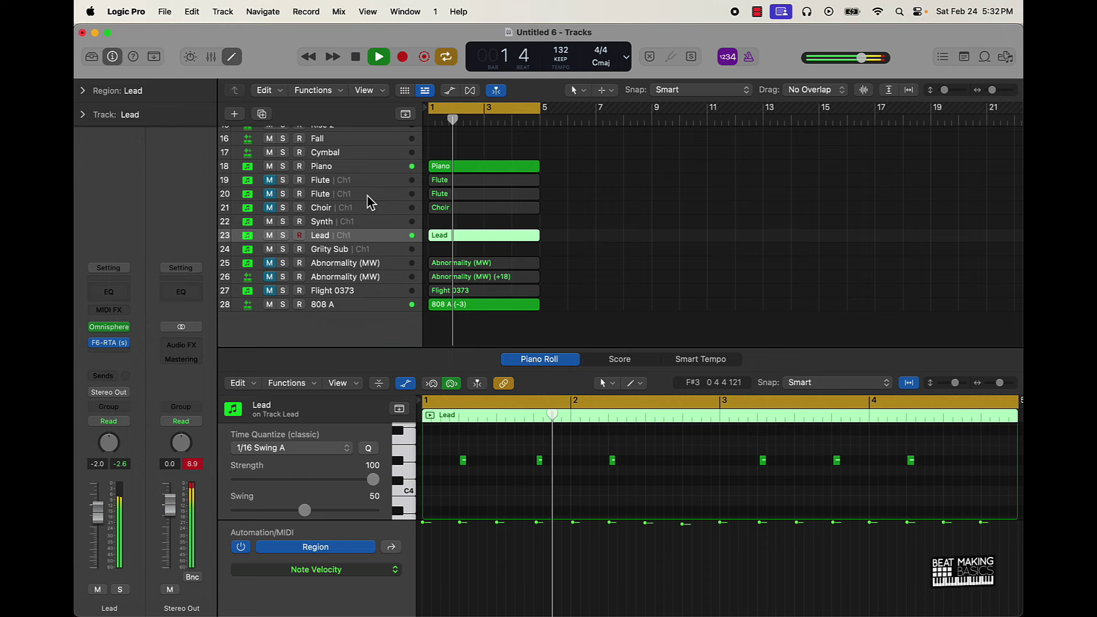
- Insert the Waves Morphoder (s) vocoder after the equalizer on the Lead track
left_click(120, 355)
mouse_move(155, 604)
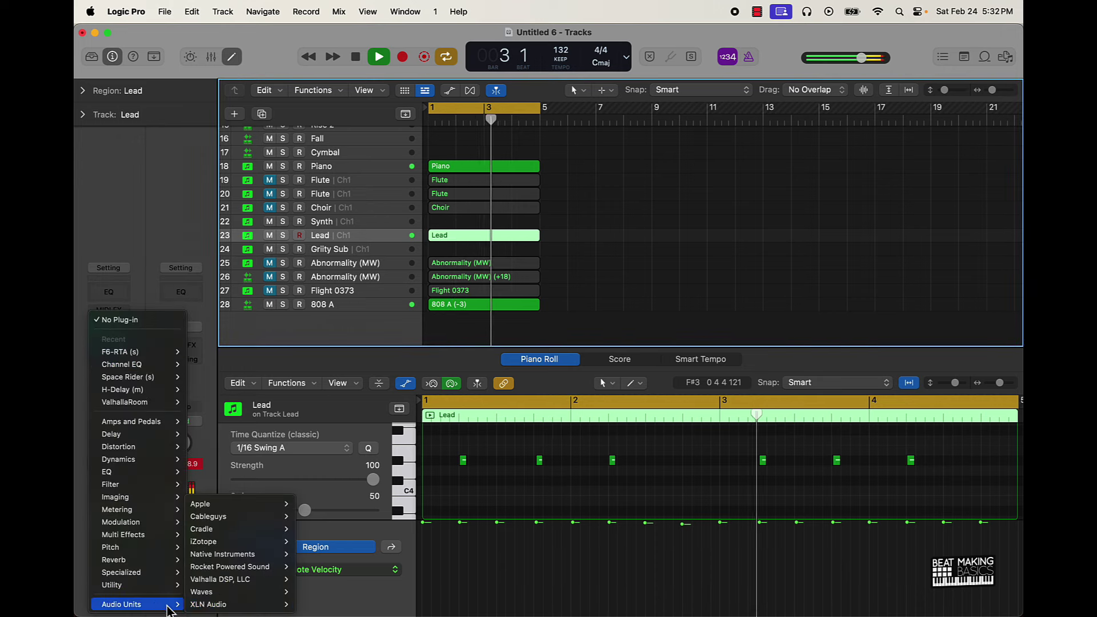
mouse_move(269, 598)
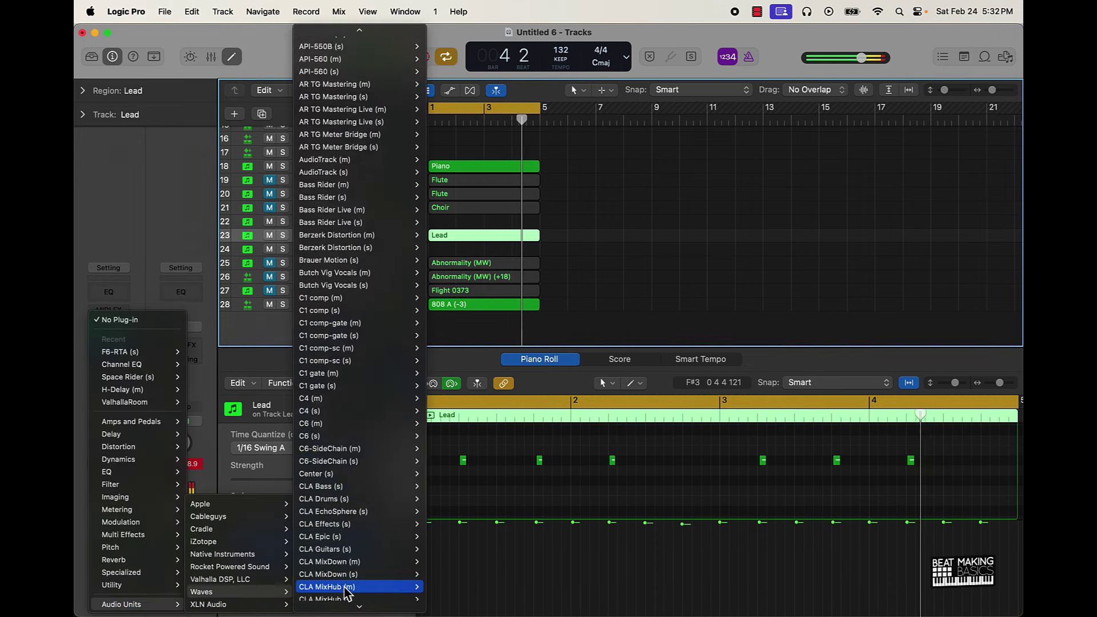
scroll(346, 592, "down", 5)
scroll(345, 591, "down", 15)
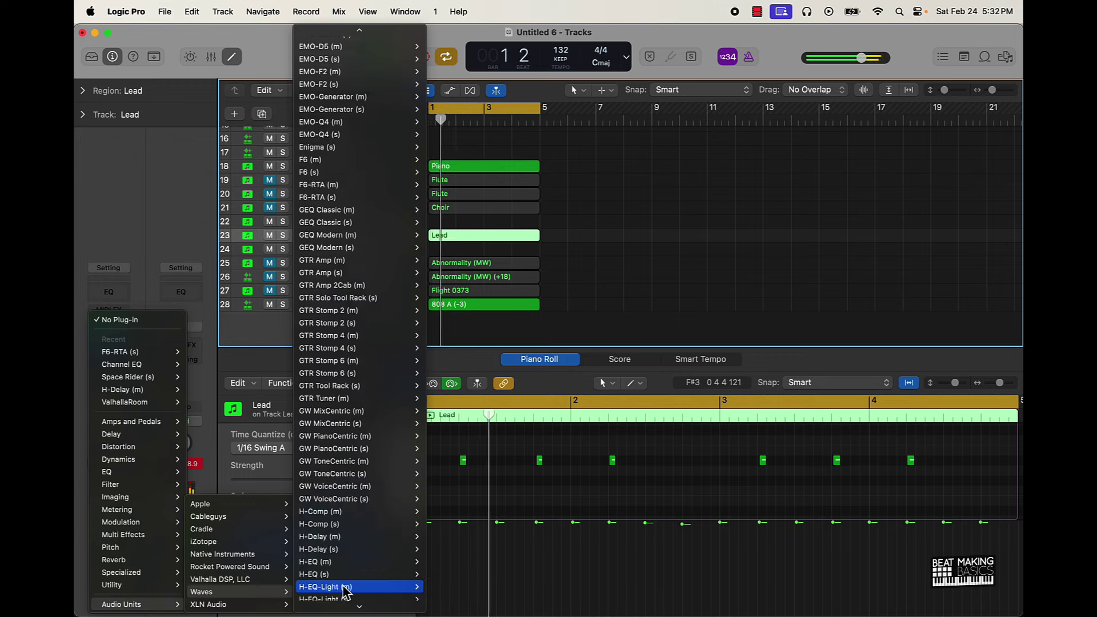
scroll(346, 591, "down", 10)
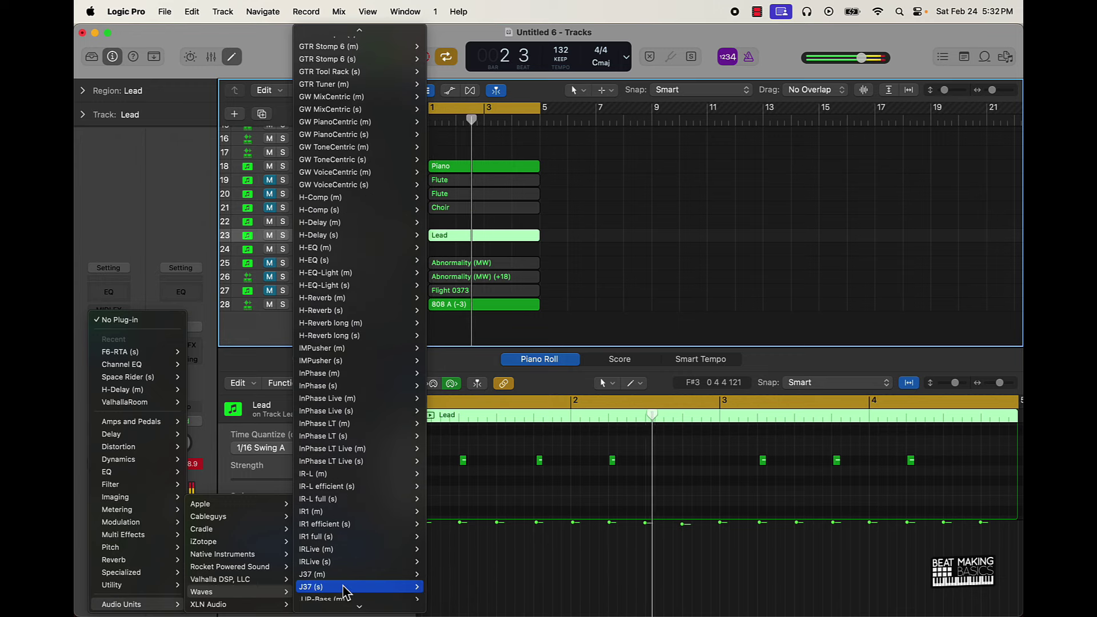
scroll(346, 591, "down", 5)
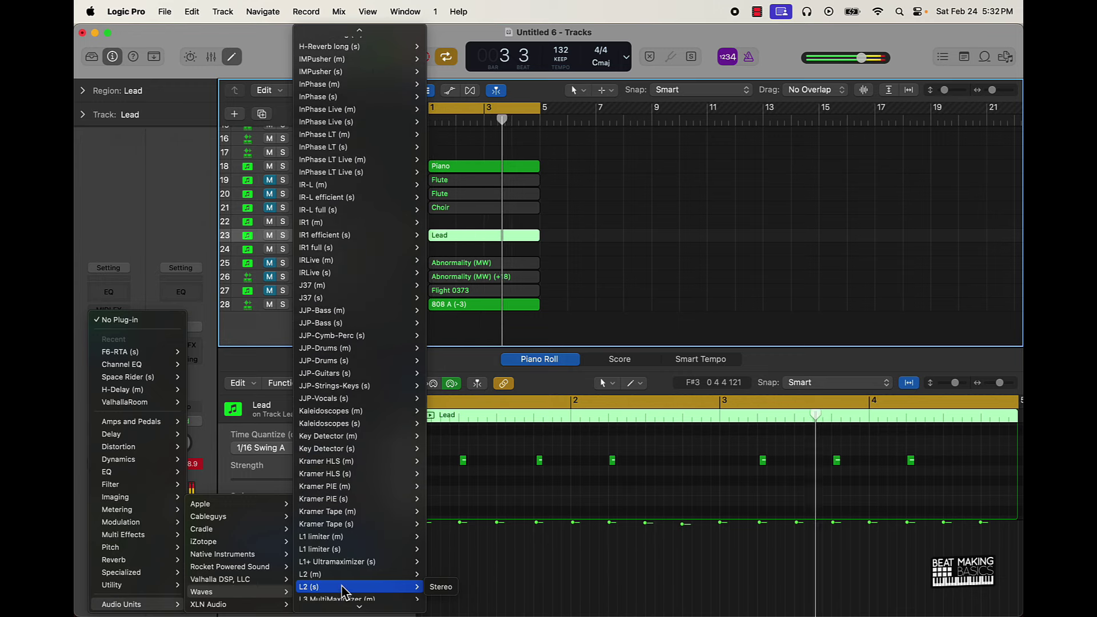
scroll(346, 591, "down", 4)
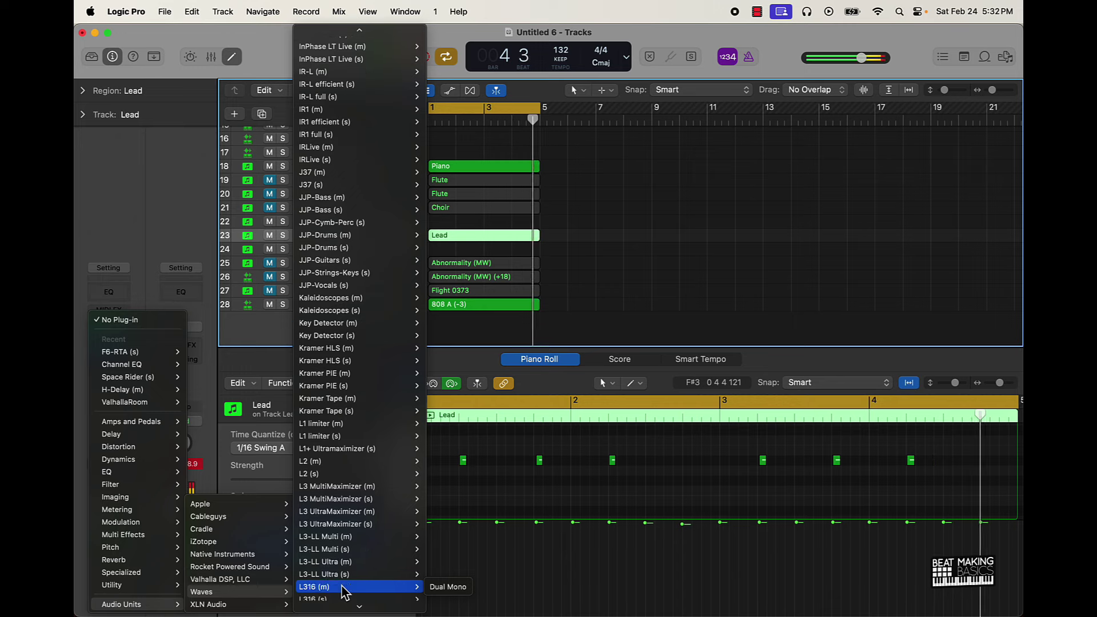
scroll(346, 591, "down", 7)
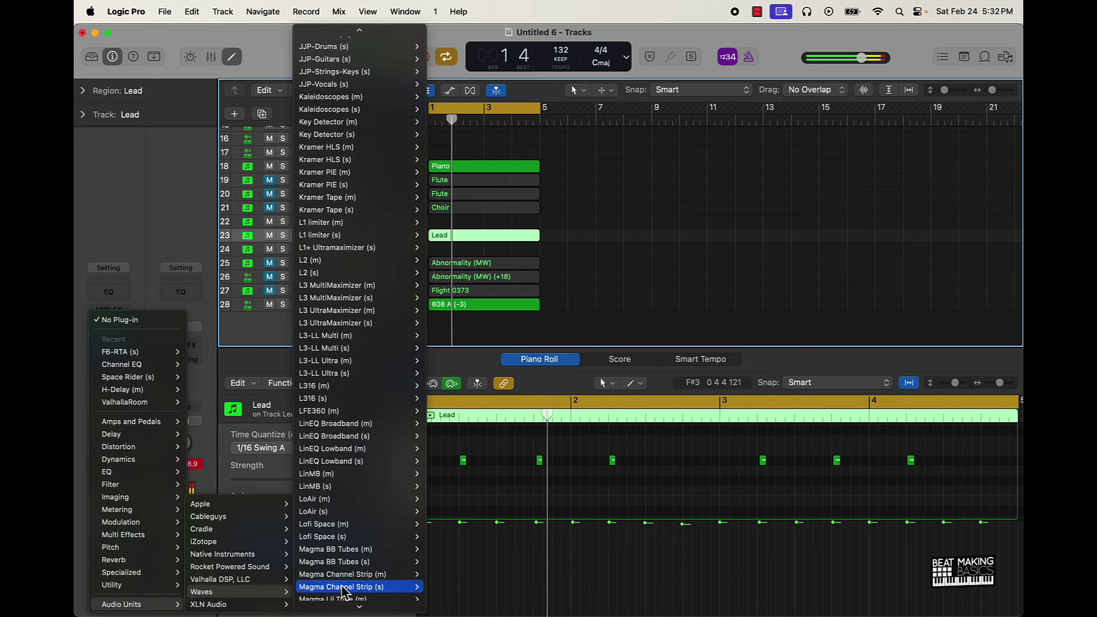
scroll(346, 591, "down", 8)
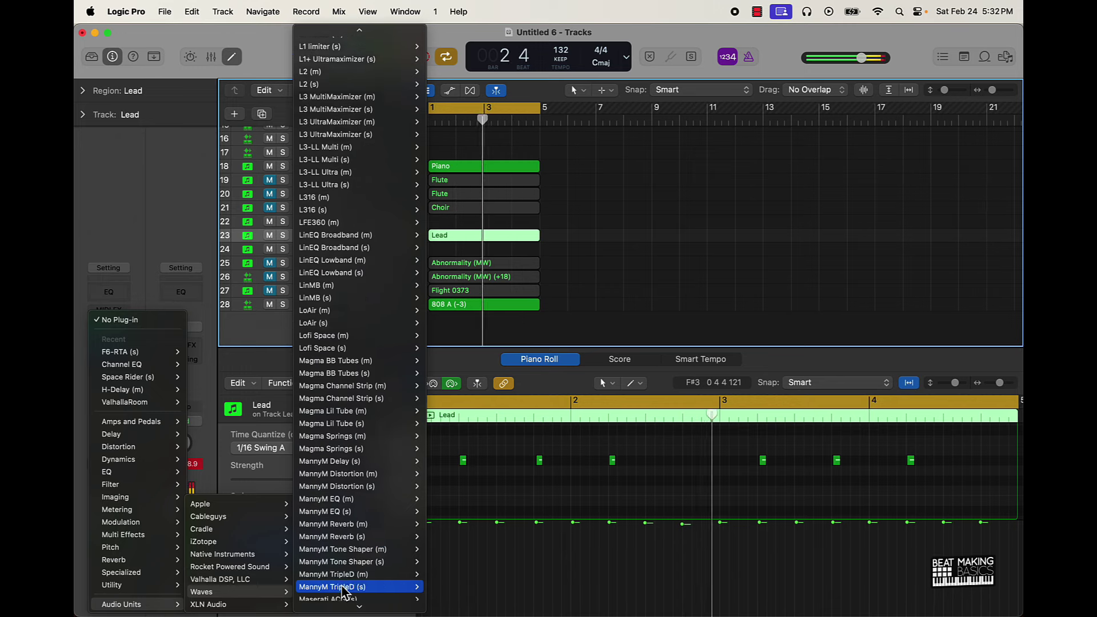
scroll(345, 591, "down", 8)
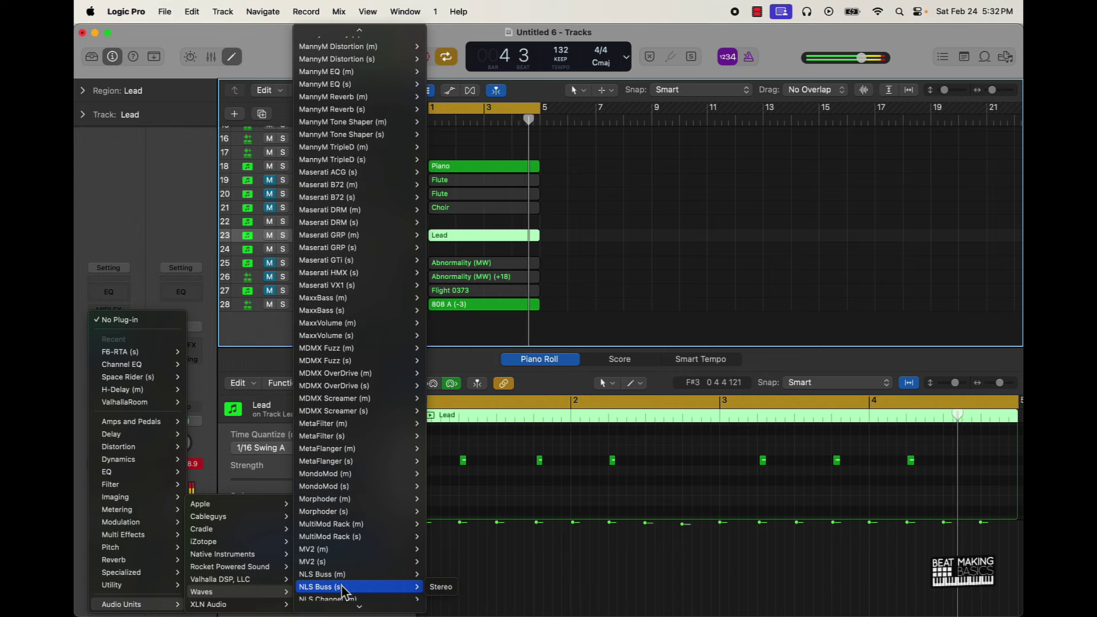
left_click(321, 511)
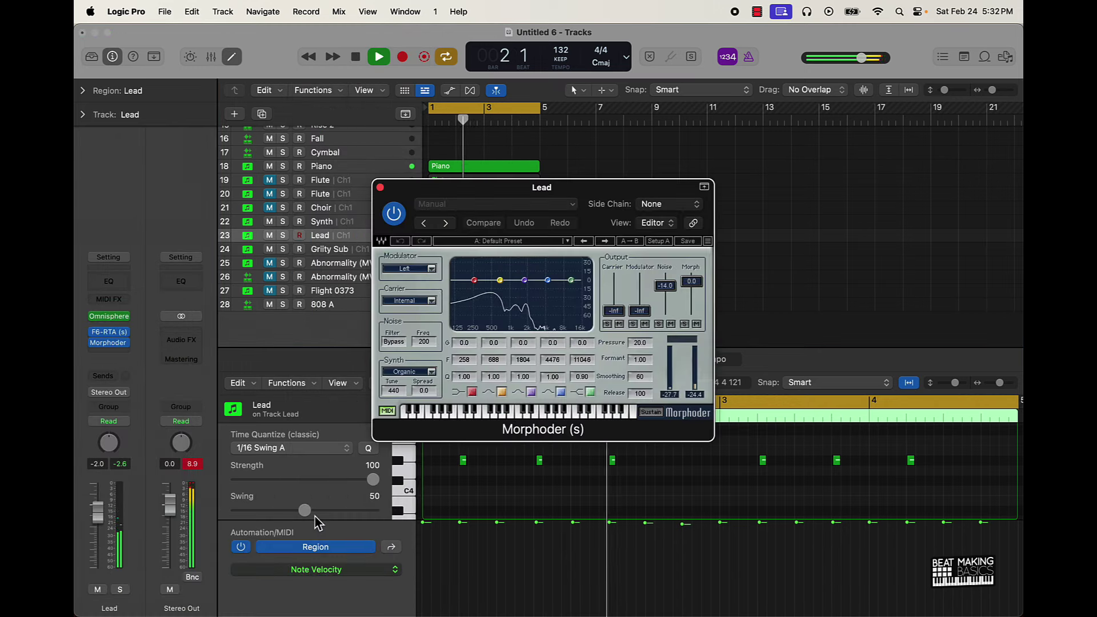
- Audition the Morphoder presets on the Lead track, stepping through Minor Organic, Whisper, Gated, Robbie, Bunny, Dark Shadow and Hedges Very Useful Vocoder
left_click(446, 224)
left_click(446, 223)
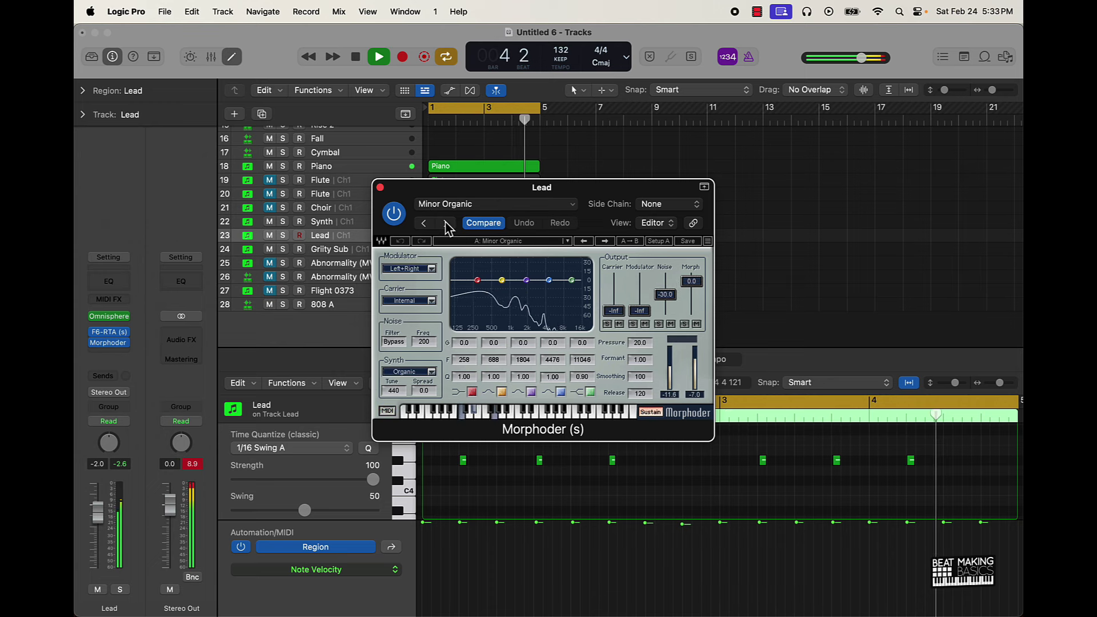
left_click(446, 224)
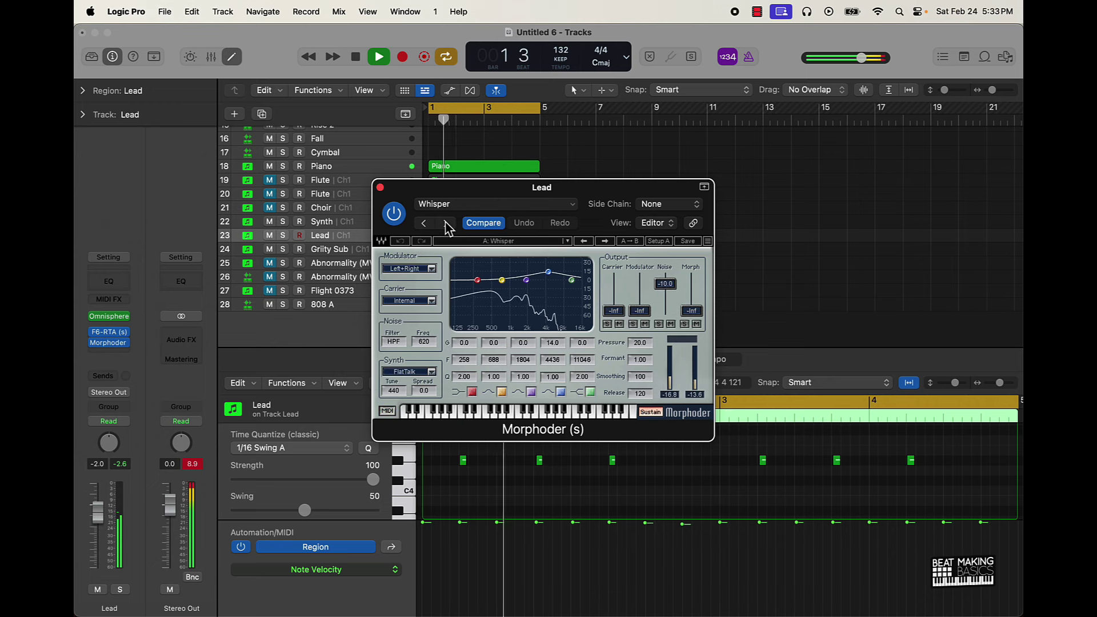
left_click(446, 224)
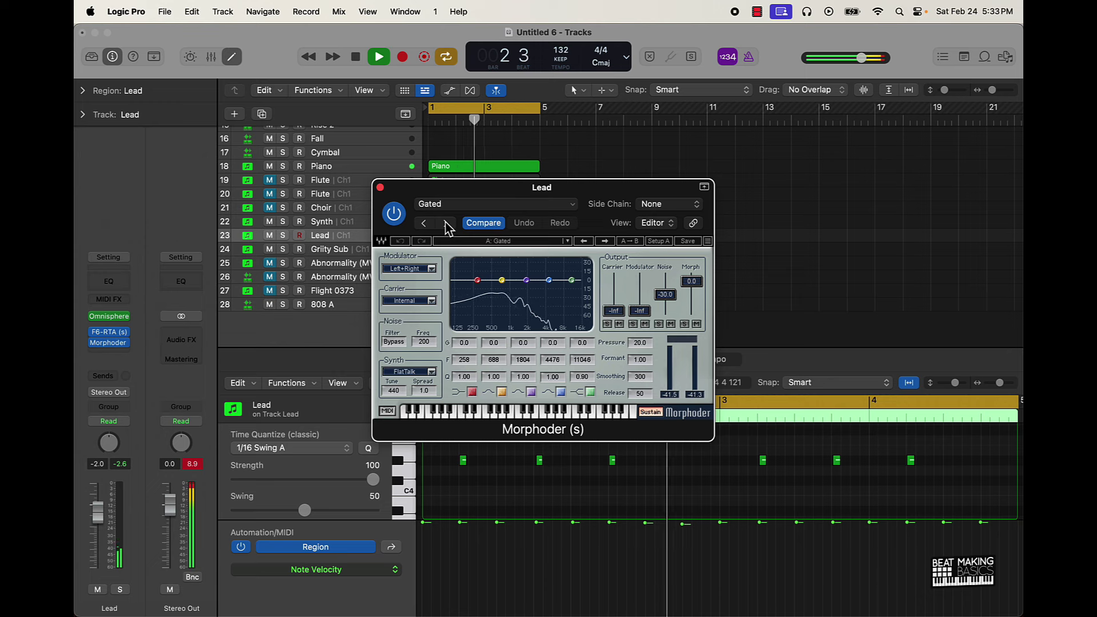
left_click(446, 223)
left_click(446, 223)
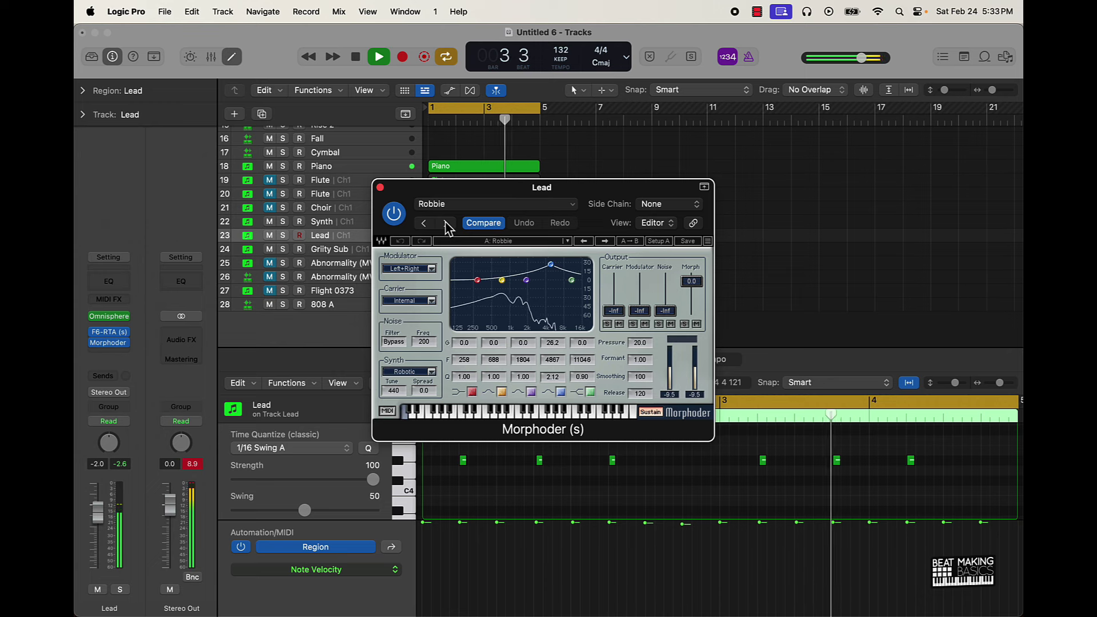
left_click(446, 224)
left_click(447, 223)
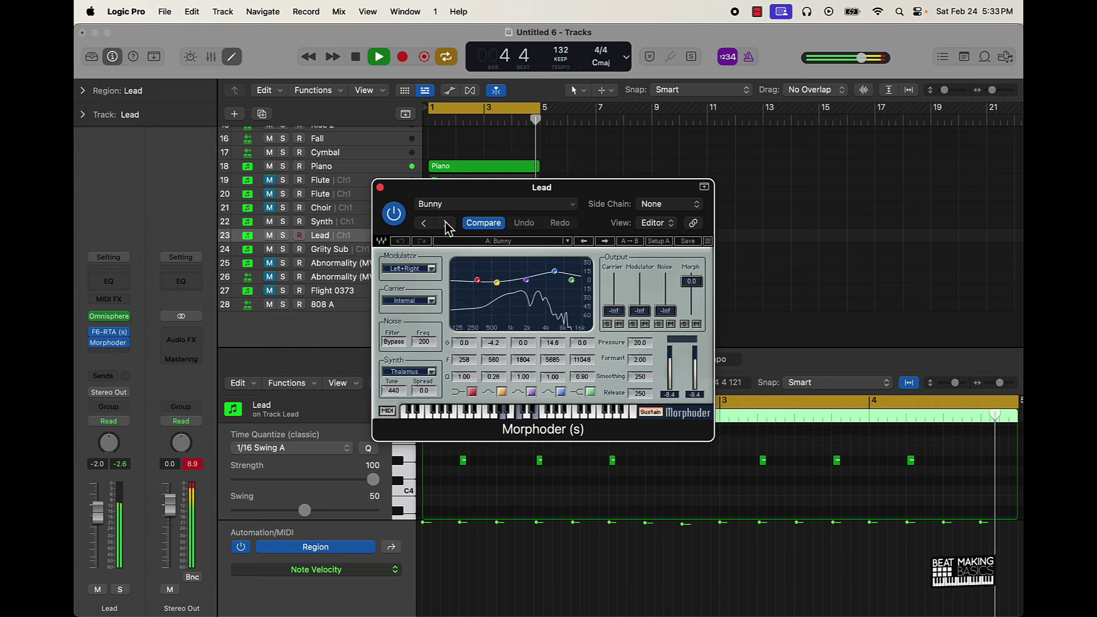
left_click(446, 224)
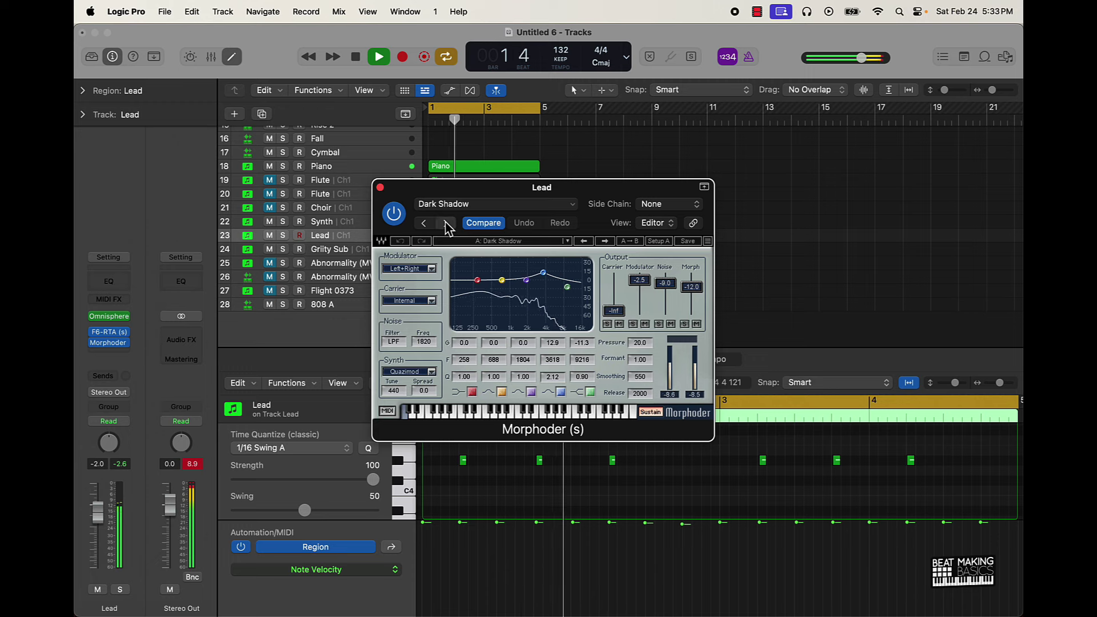
left_click(446, 223)
left_click(446, 223)
left_click(446, 223)
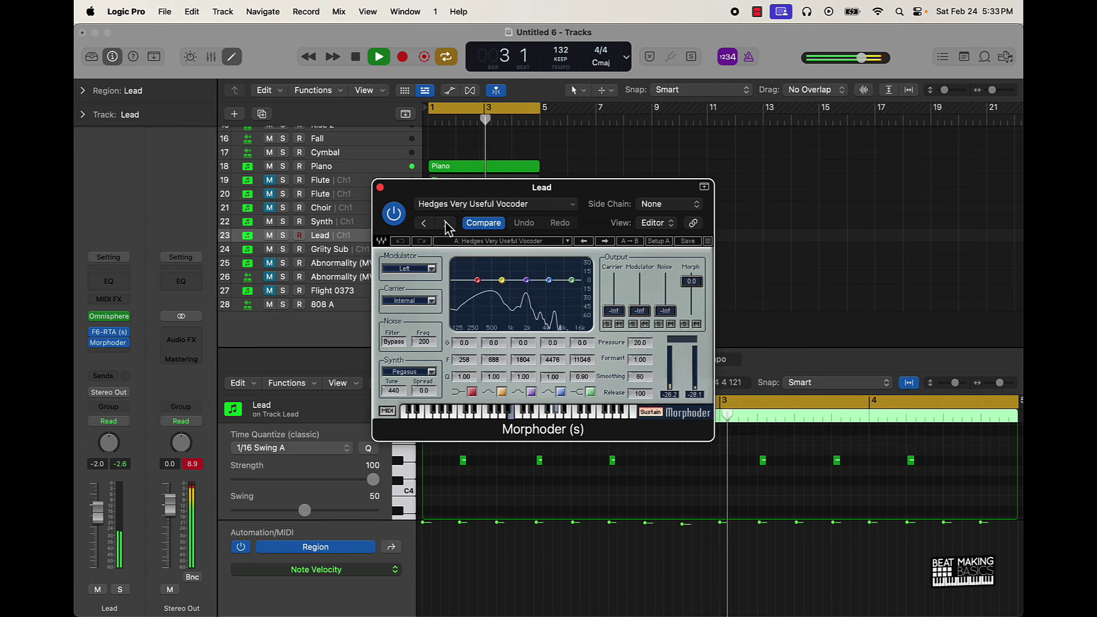
left_click(447, 224)
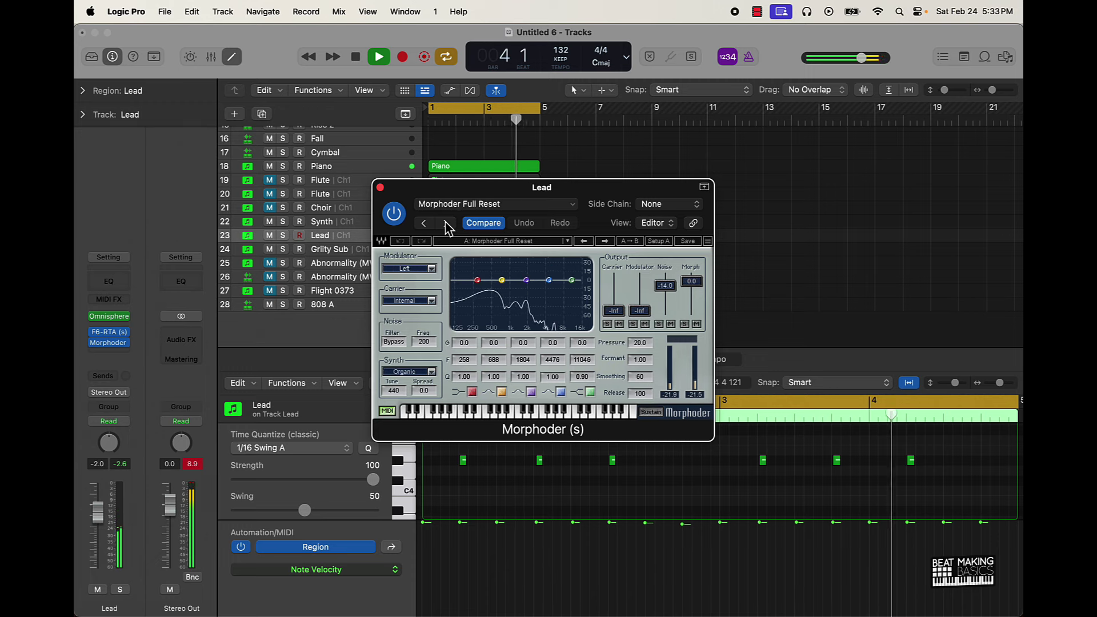
left_click(446, 224)
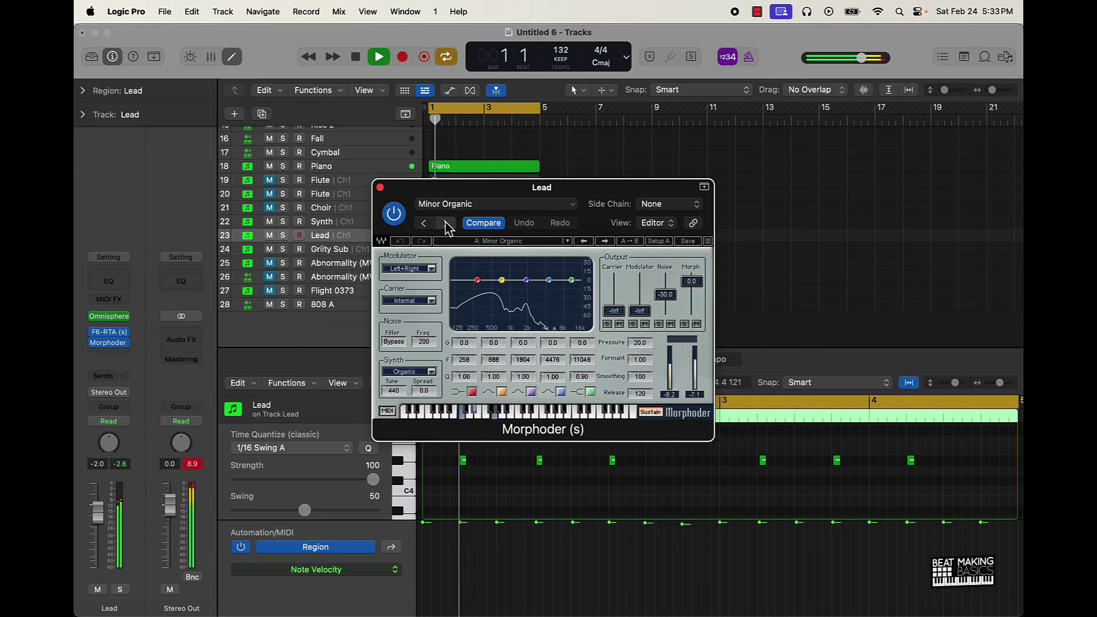
left_click(446, 223)
left_click(380, 188)
- Replace the Morphoder on the Lead track with the Waves Z-Noise (s) plug-in and stop playback
mouse_move(109, 343)
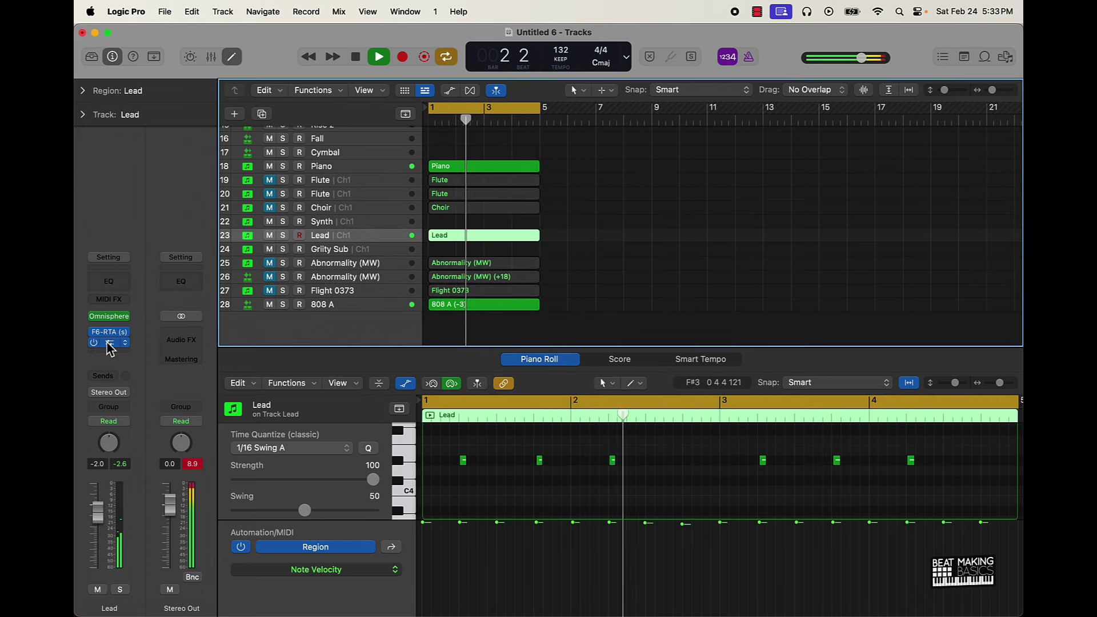
left_click(125, 343)
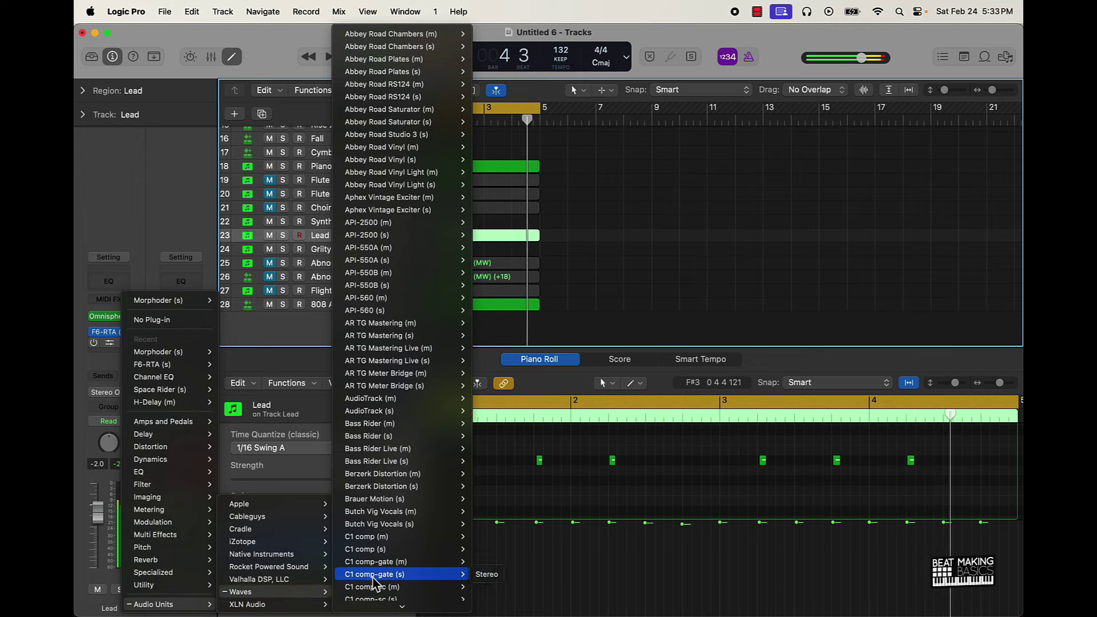
scroll(373, 583, "down", 20)
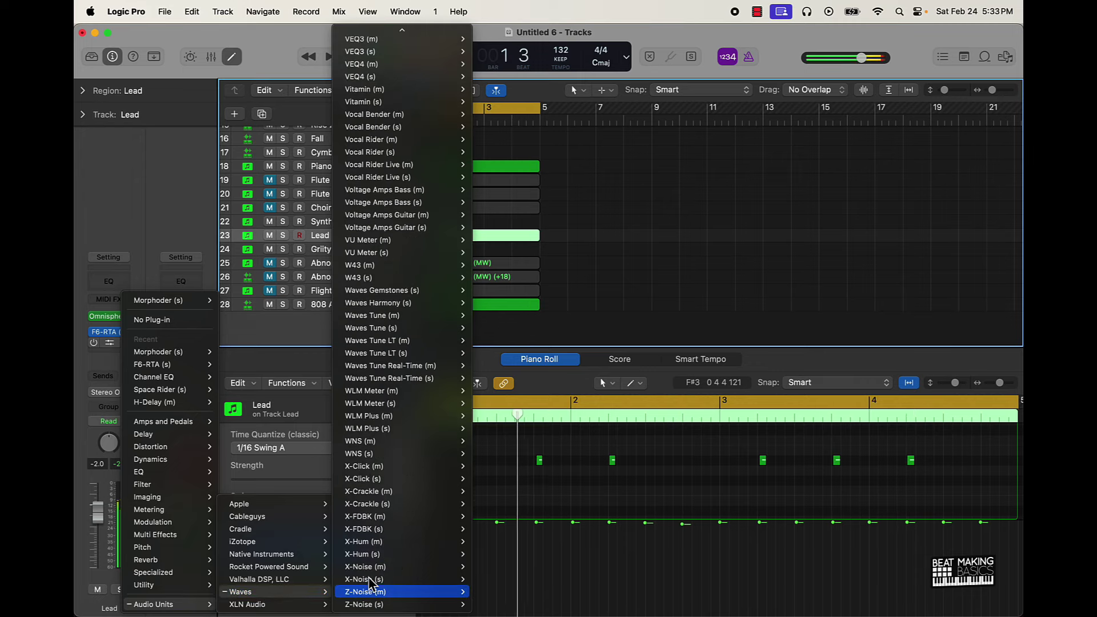
left_click(365, 604)
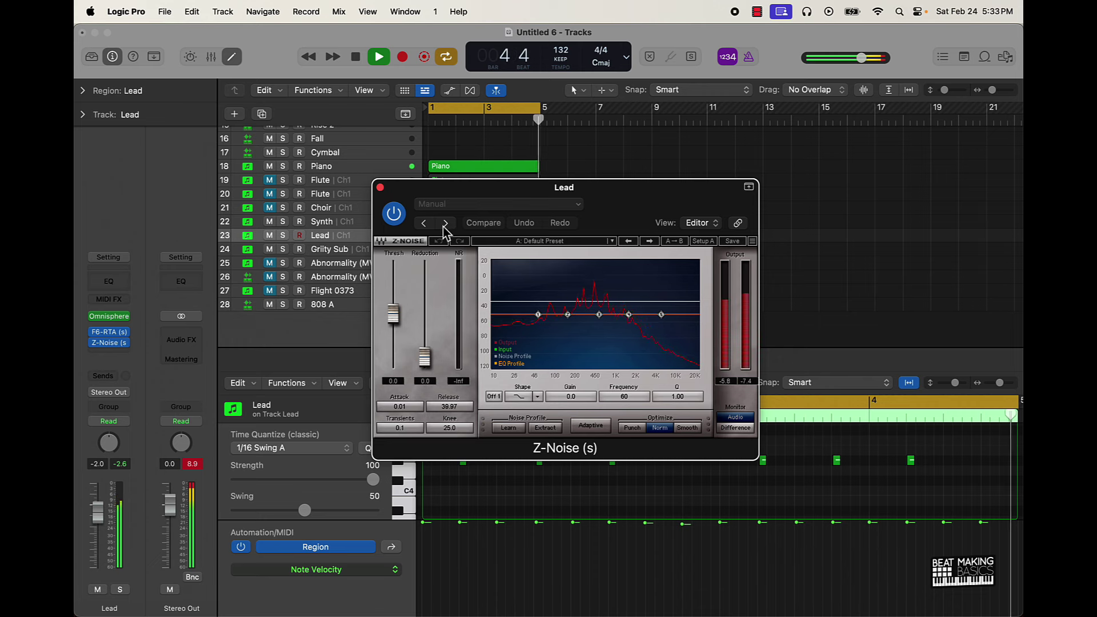
key("space")
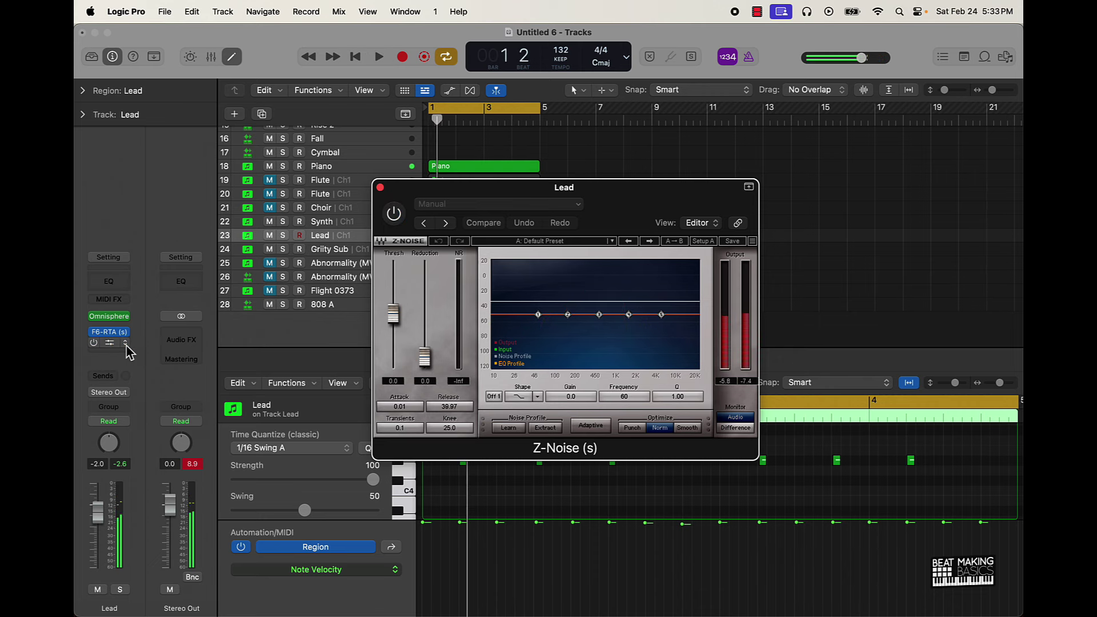
- Set the Lead track's second audio effect to the Waves WNS (s) noise suppressor, replacing Z-Noise
left_click(126, 341)
mouse_move(188, 603)
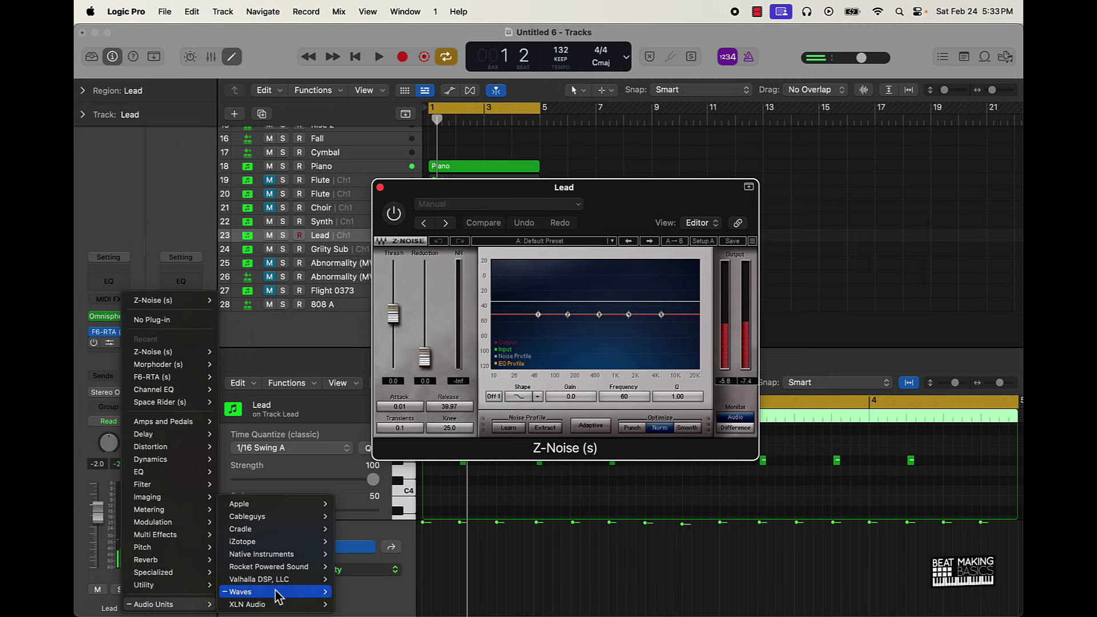
mouse_move(278, 595)
scroll(375, 588, "down", 20)
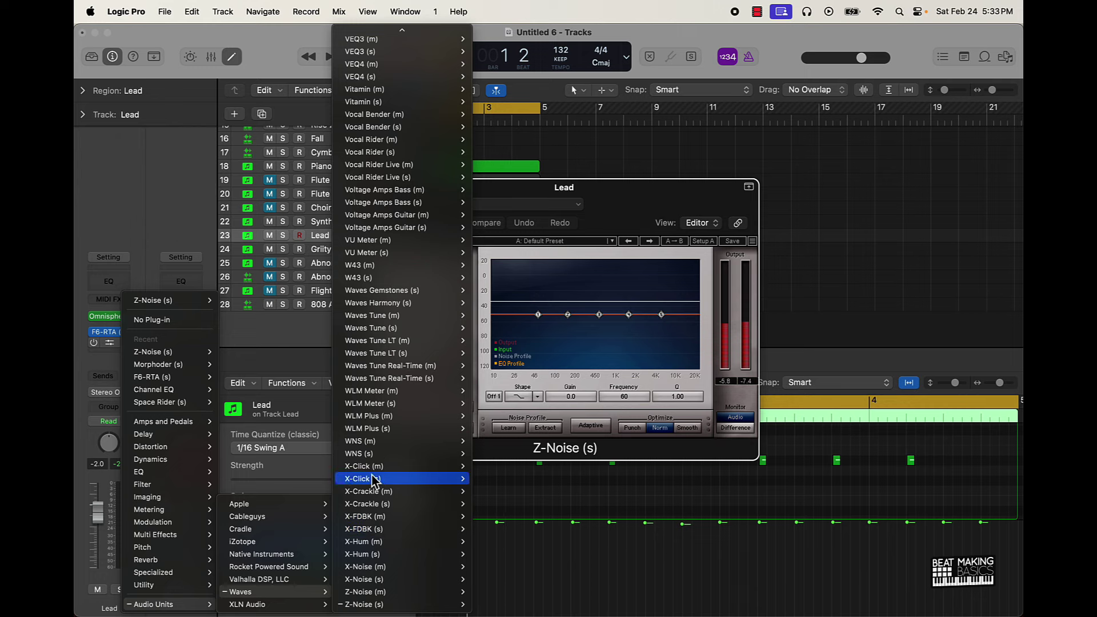
left_click(372, 454)
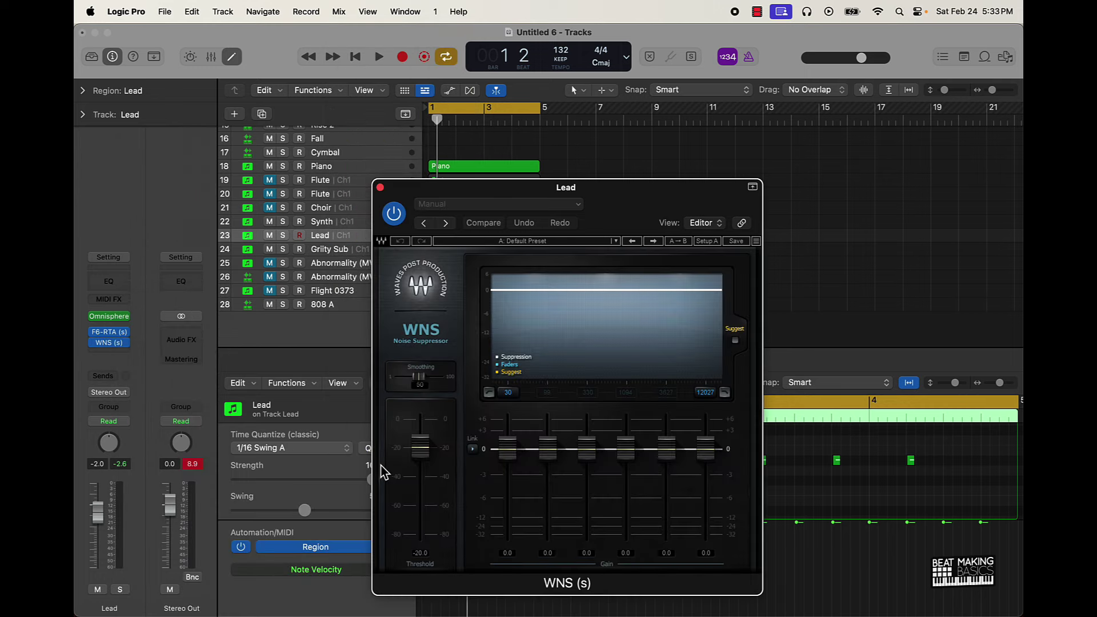
- Step through the WNS presets during playback, settle on Mid Range [400 Hz - 5000 Hz] and close the plug-in window
left_click(446, 223)
left_click(445, 224)
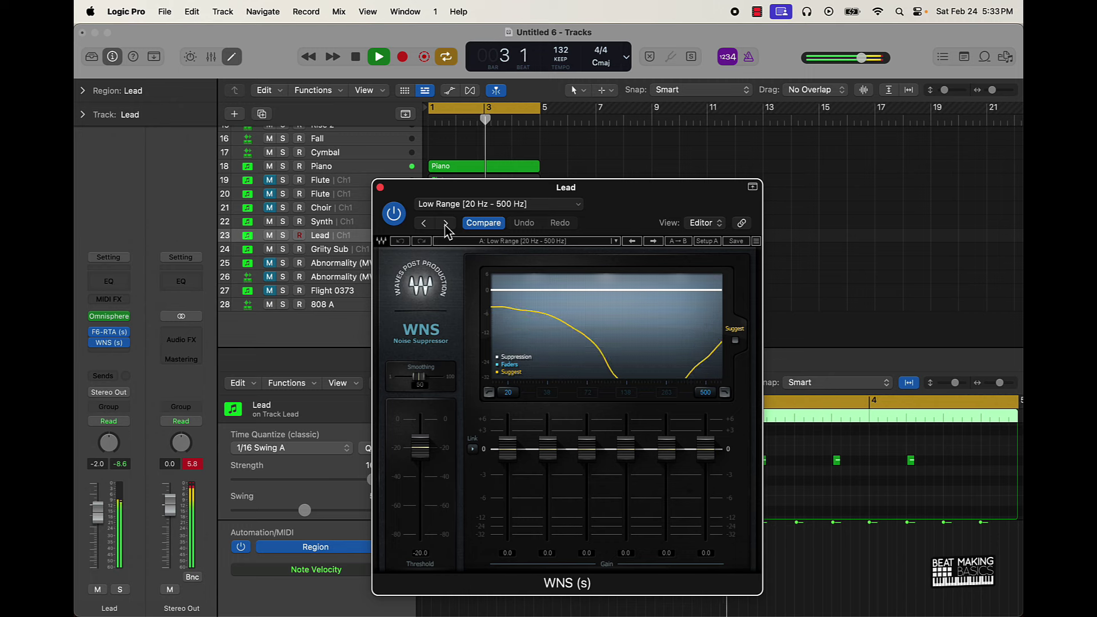
left_click(446, 224)
left_click(445, 223)
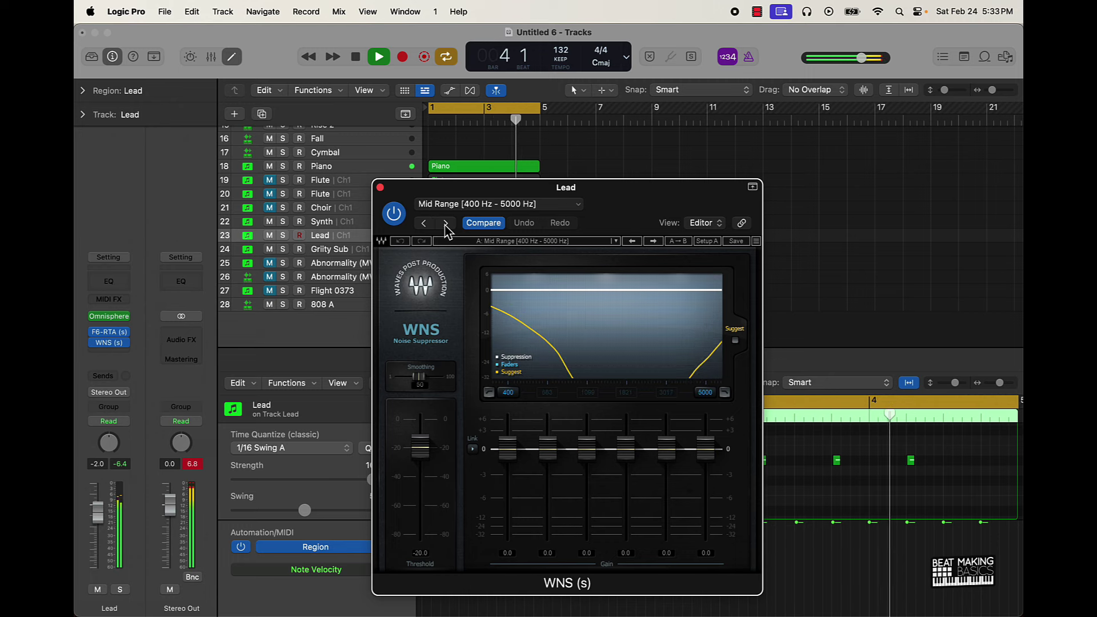
left_click(381, 188)
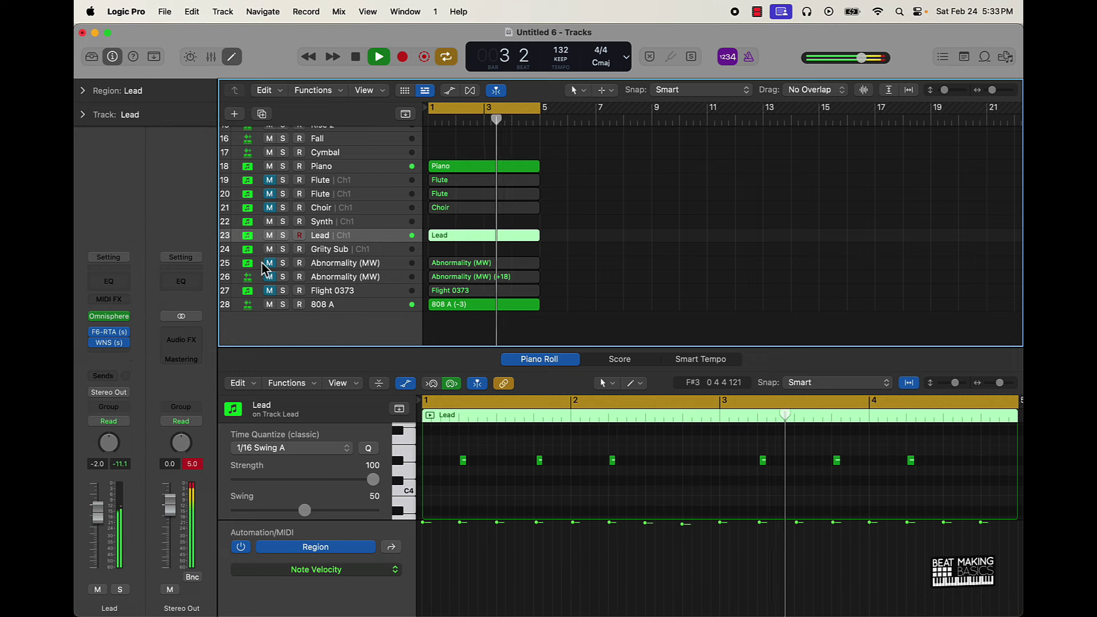
- Insert the Waves F6-RTA (s) equalizer as an audio effect on the Piano track
left_click(329, 166)
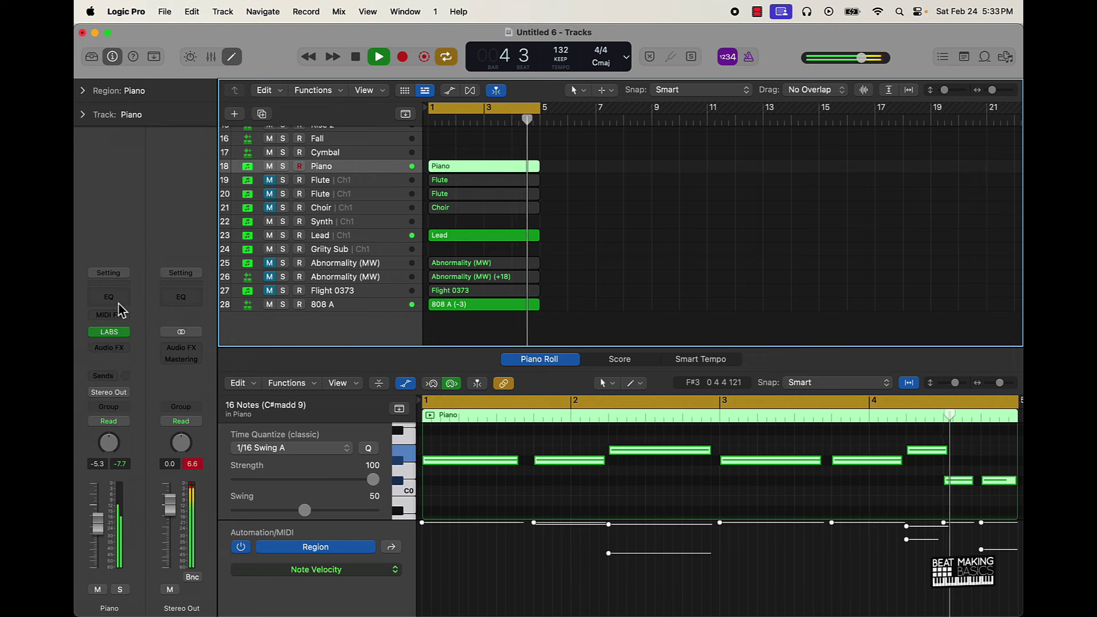
left_click(123, 350)
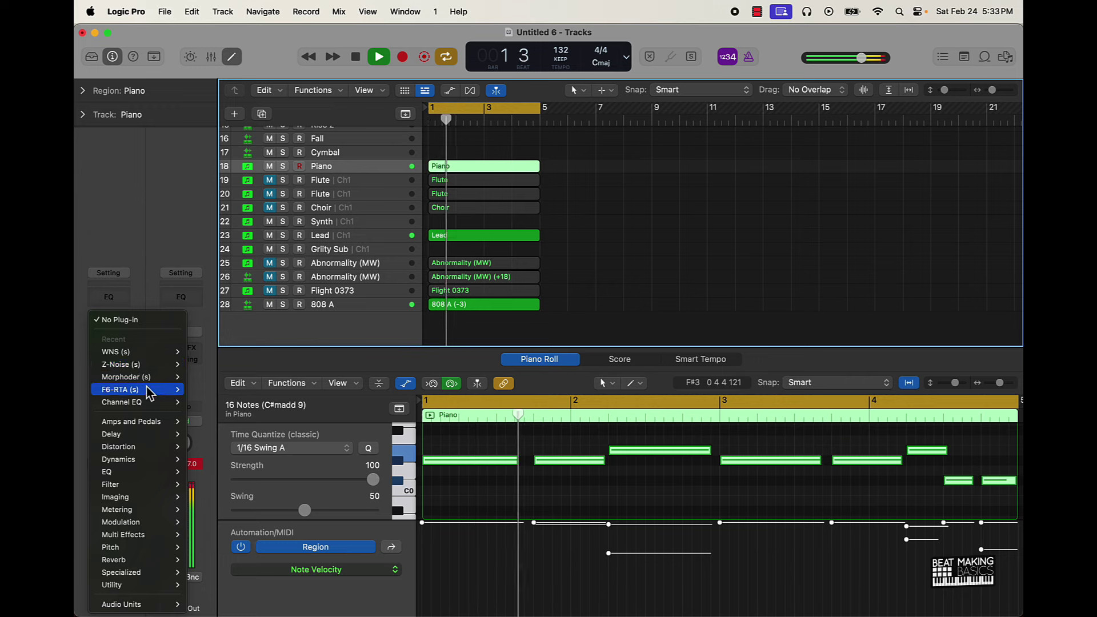
left_click(147, 389)
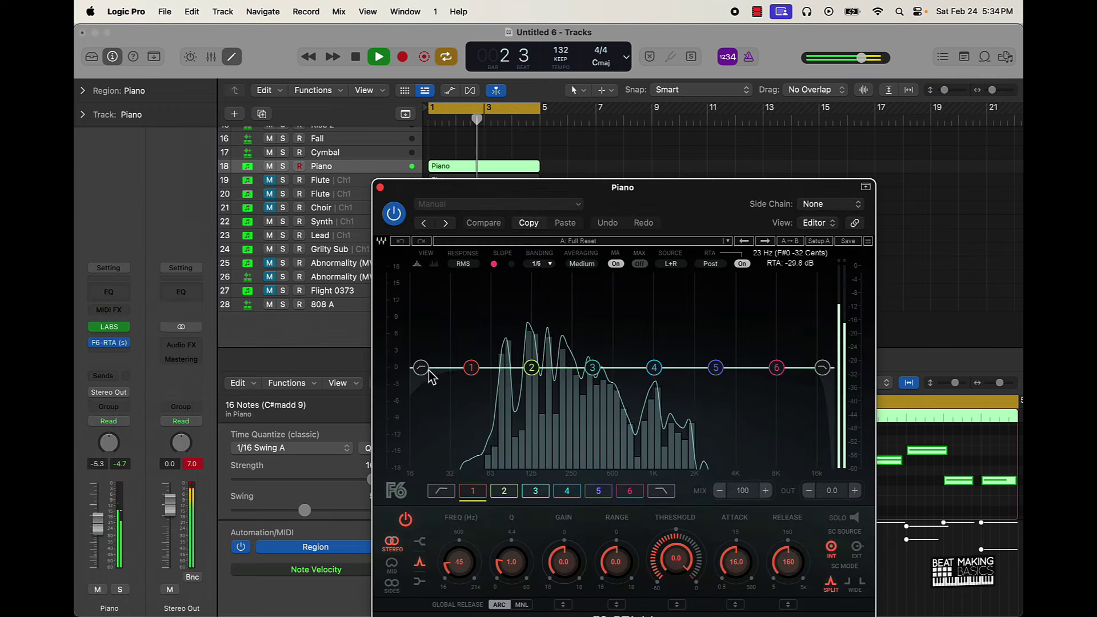
- Shape the Piano's F6-RTA: high-pass 110 Hz at 24 dB/oct, slight band 3 boost, band 4 -5.3 dB at 610 Hz, band 5 +4.0 dB at 1964 Hz
left_click_drag(428, 371, 514, 353)
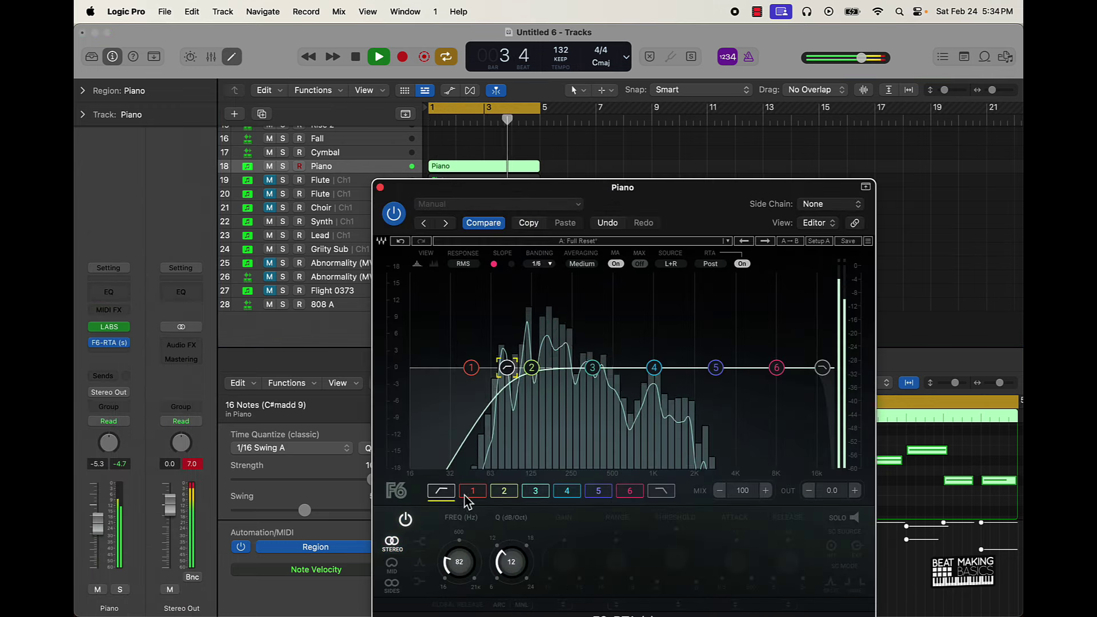
left_click_drag(459, 562, 484, 562)
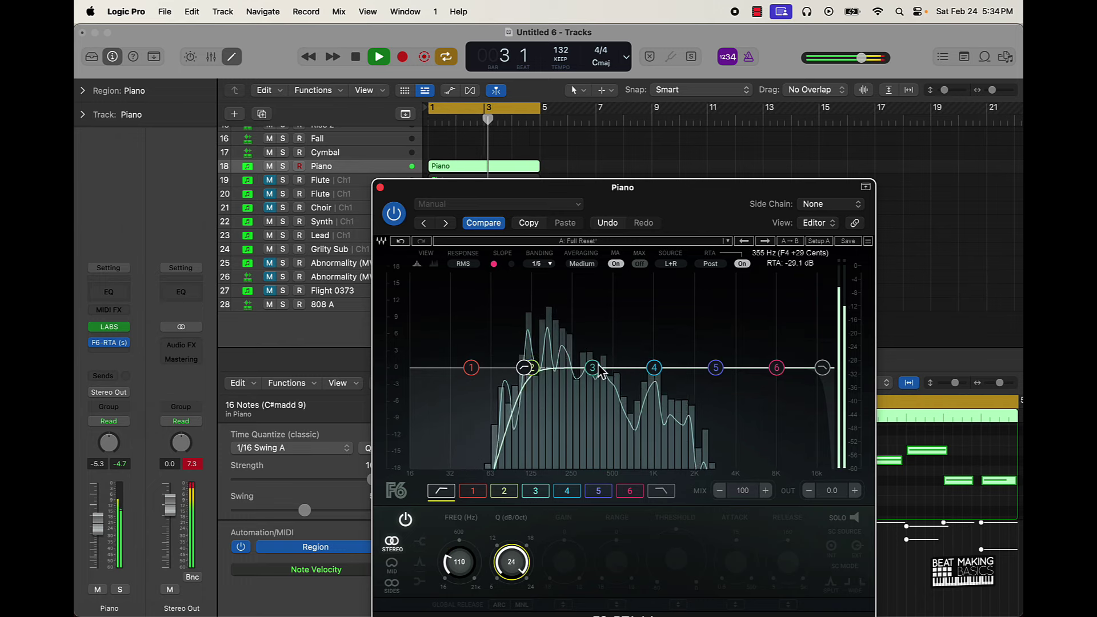
left_click_drag(594, 367, 577, 347)
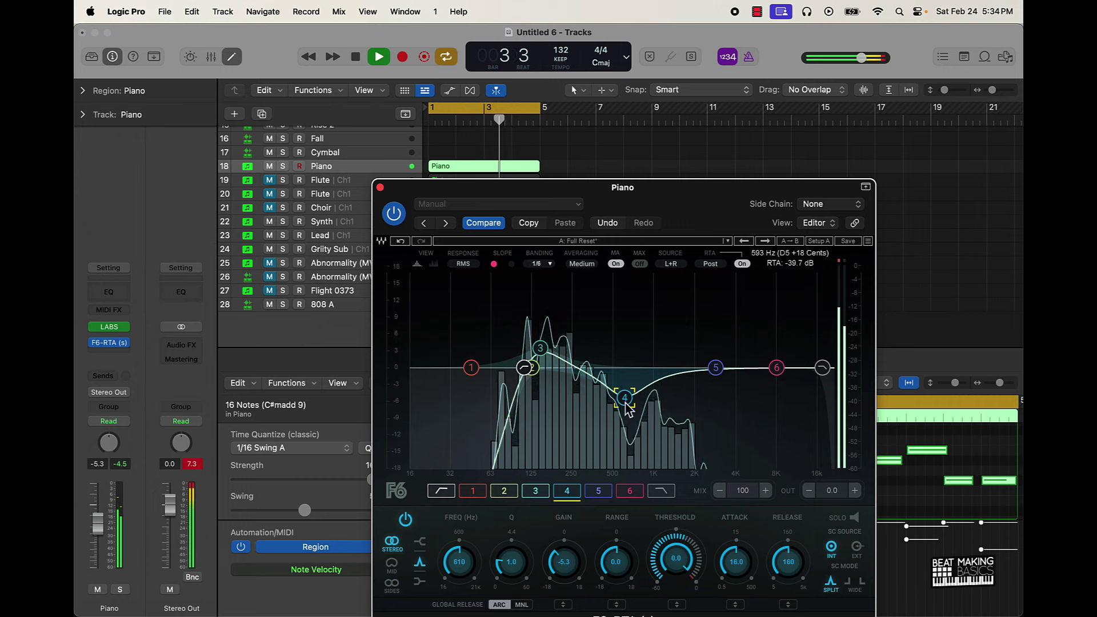
left_click_drag(716, 366, 692, 341)
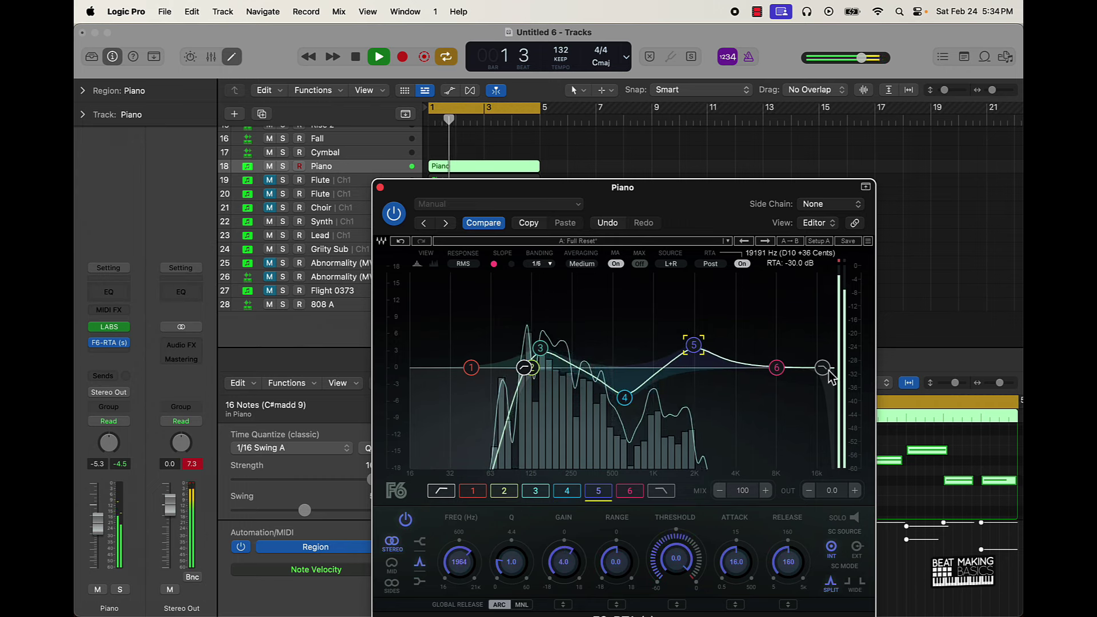
- Set the Piano equalizer's low-pass to 2539 Hz with a 24 dB/oct slope, close the plug-in window and deselect the region
left_click_drag(828, 371, 734, 392)
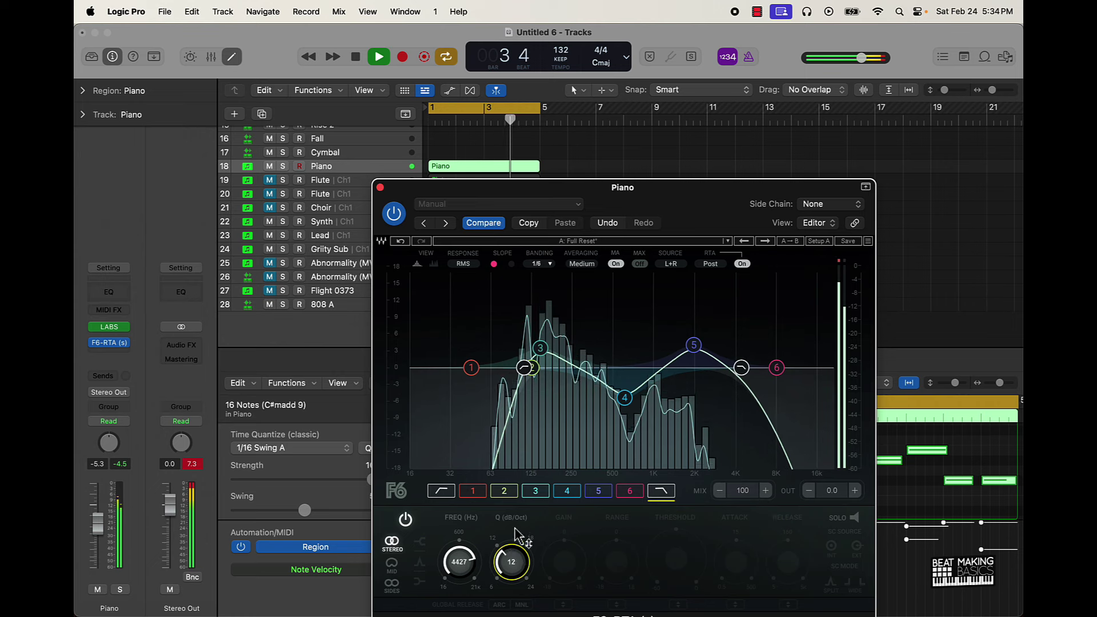
left_click_drag(517, 535, 531, 489)
left_click_drag(460, 562, 455, 597)
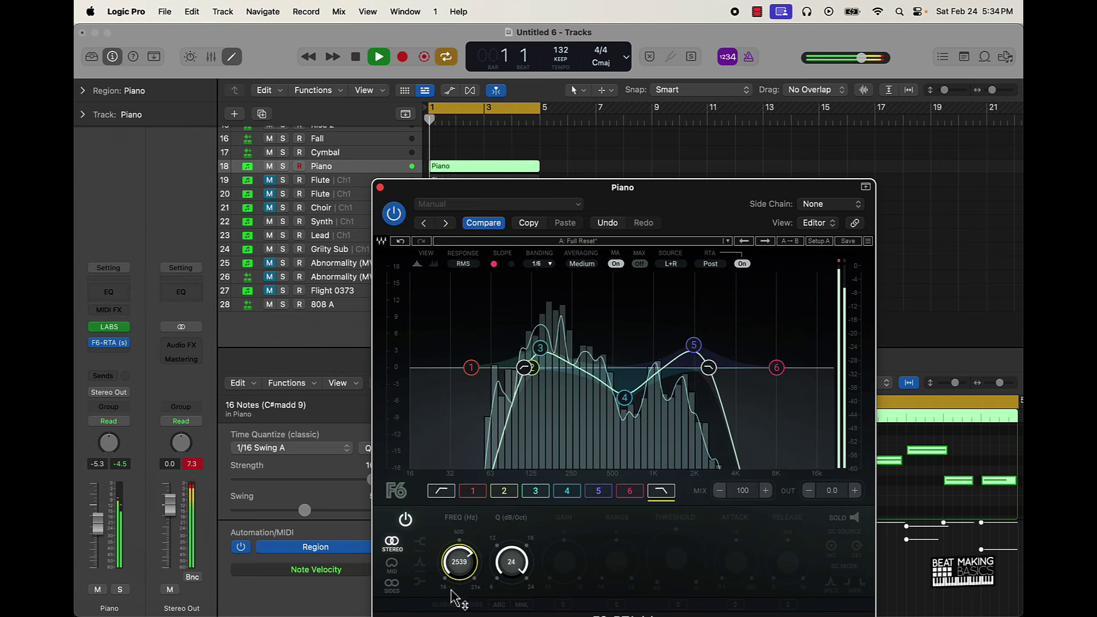
left_click(380, 188)
left_click(724, 196)
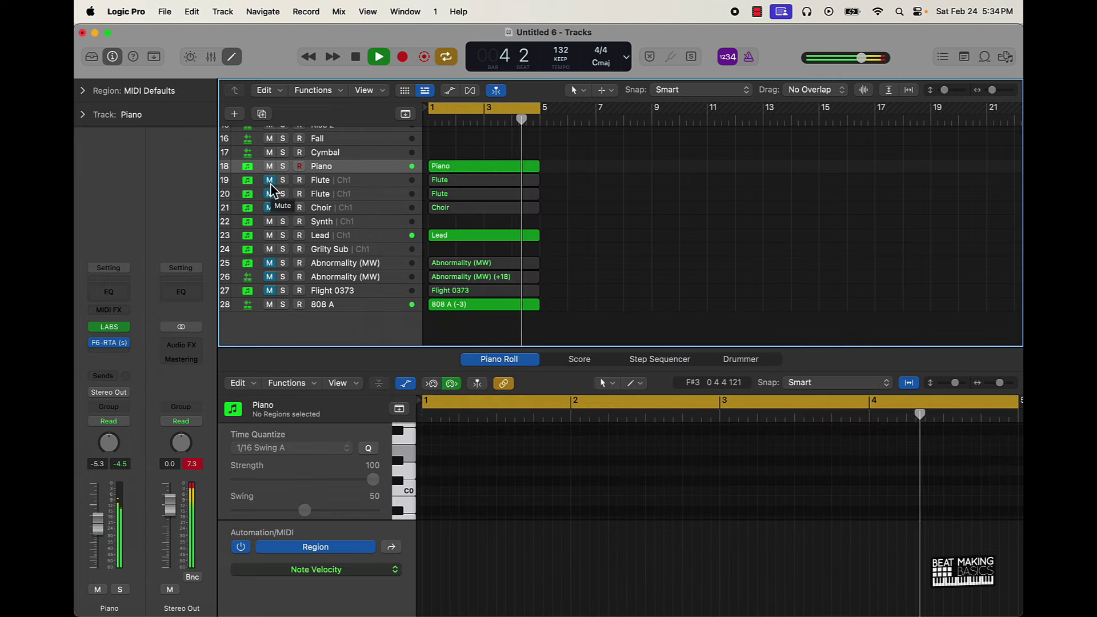
- Unmute both Flute tracks, and set the track 20 Flute's volume to -7.0 dB and its pan to +22
left_click_drag(270, 184, 270, 194)
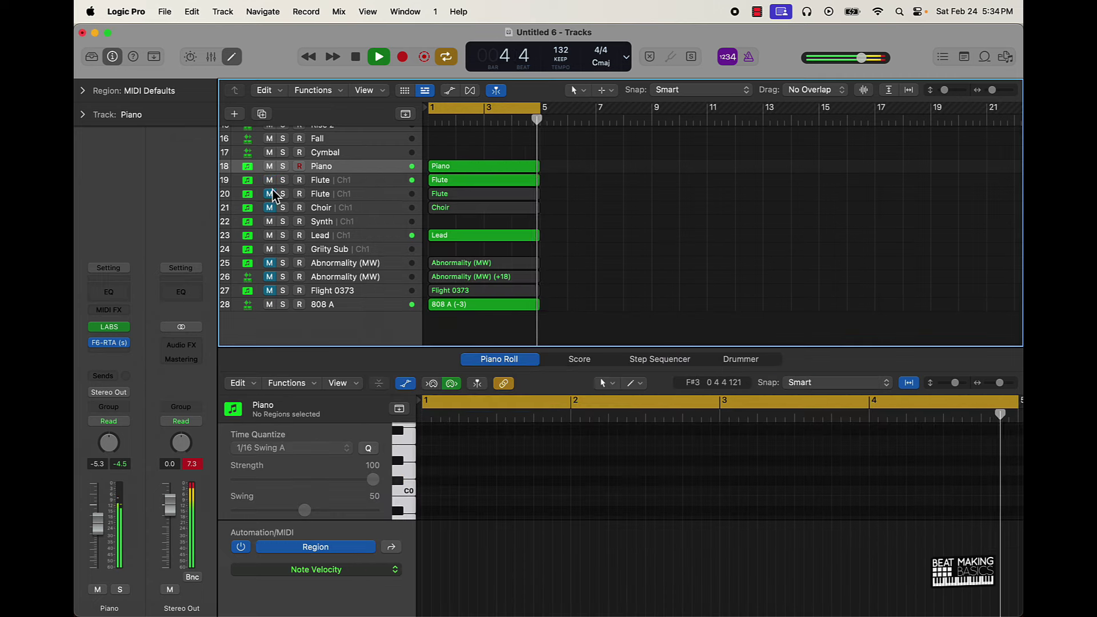
left_click(333, 192)
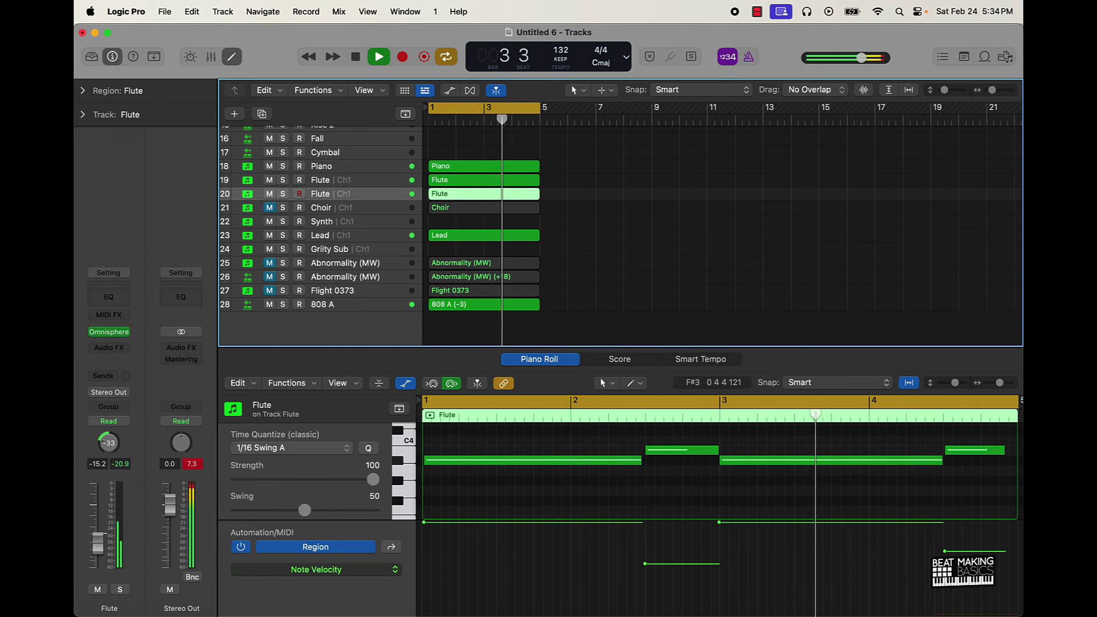
left_click(345, 182)
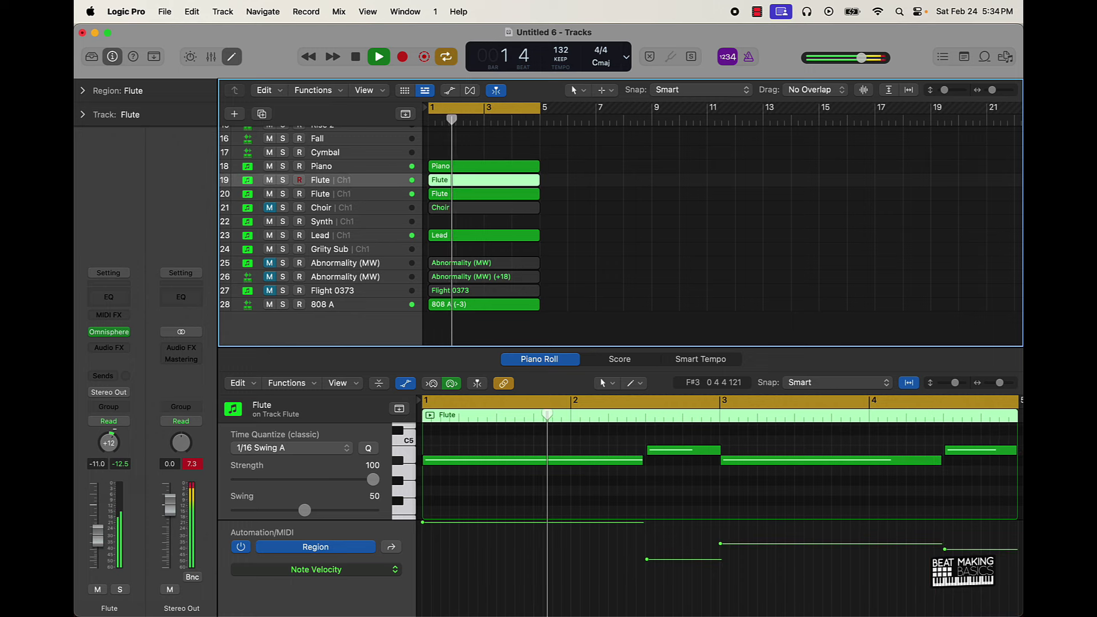
left_click(337, 197)
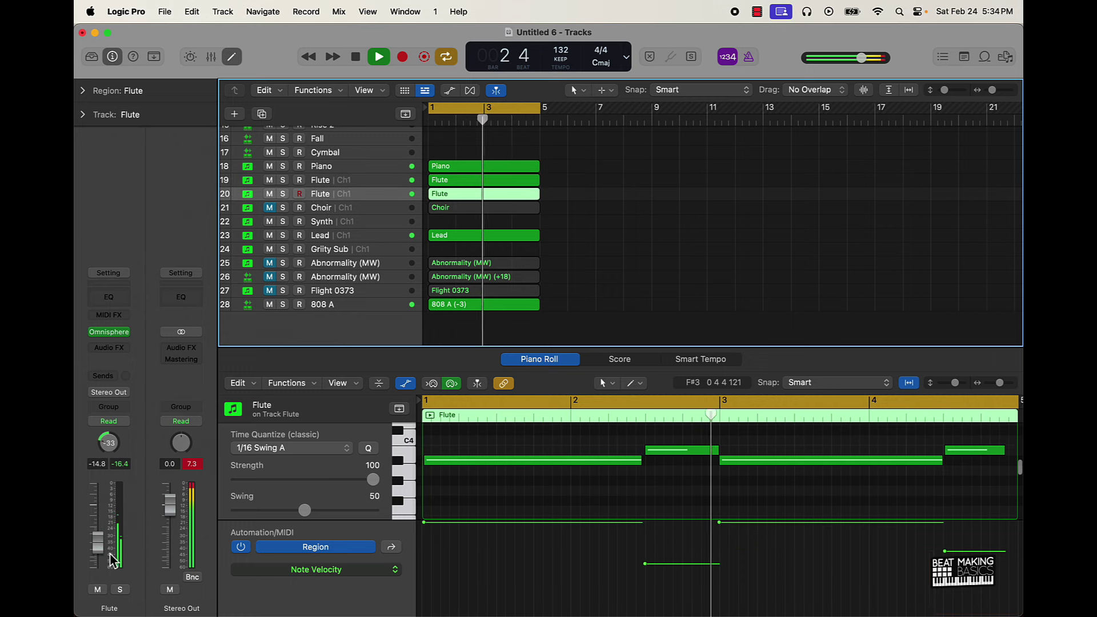
left_click_drag(113, 429, 112, 398)
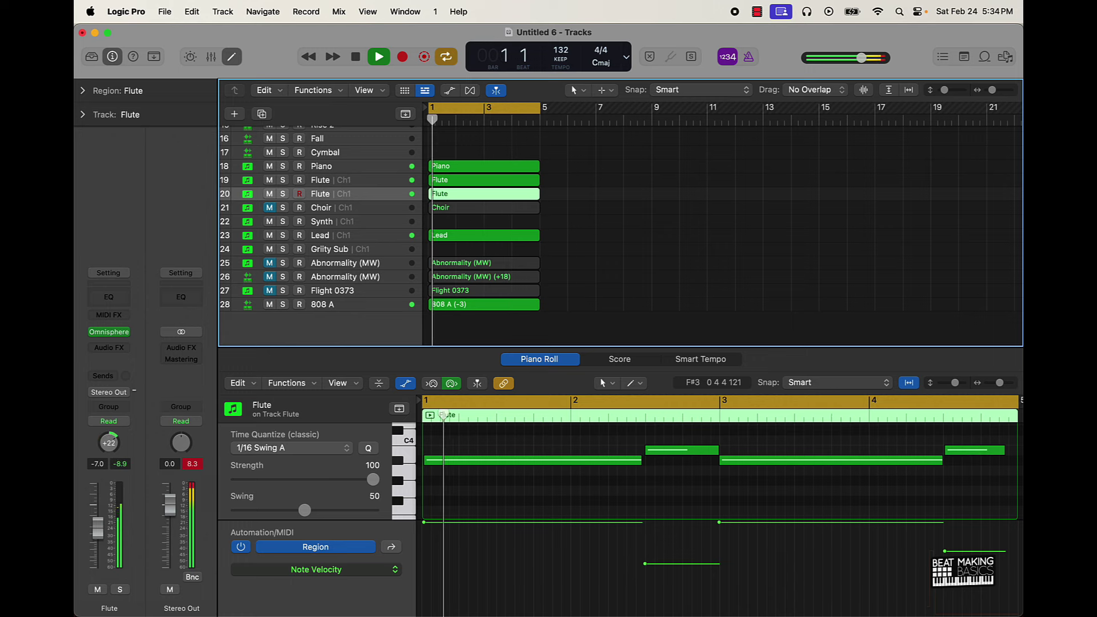
- Pan the track 19 Flute to -14, and bring the Choir track into the mix unmuted at -3.5 dB
left_click(359, 183)
left_click_drag(108, 443, 108, 458)
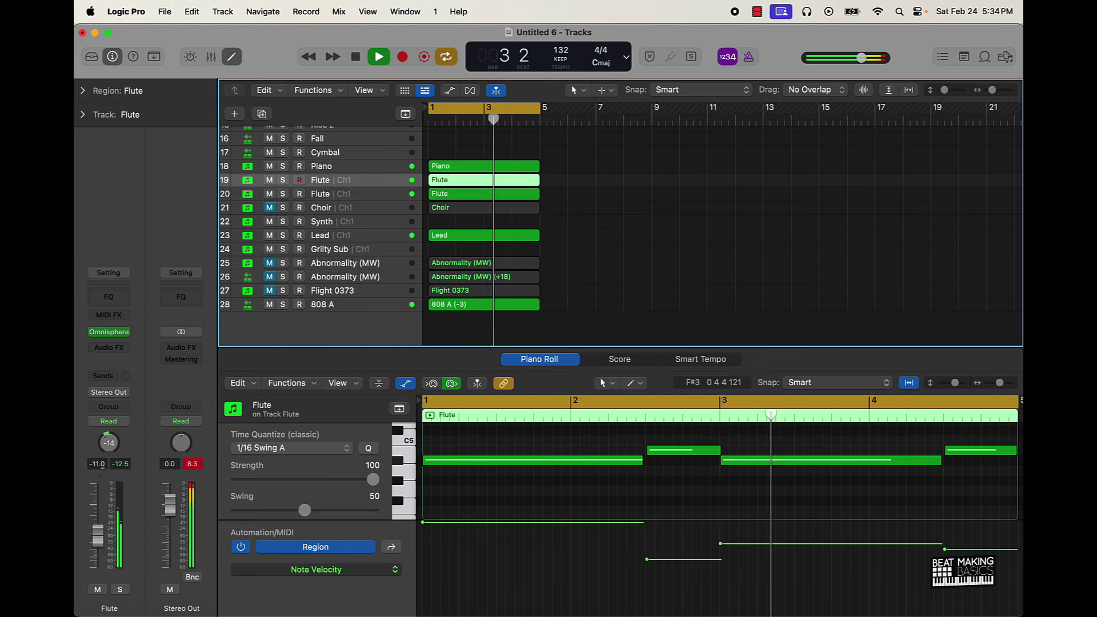
left_click(270, 207)
left_click(337, 209)
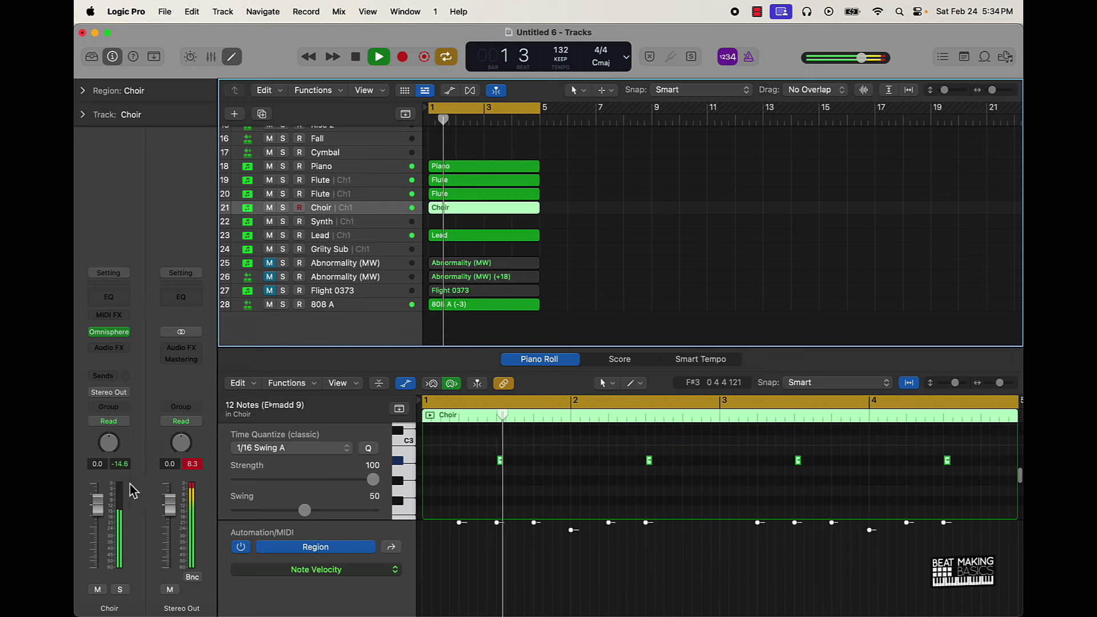
mouse_move(98, 505)
left_mouse_down()
mouse_move(98, 538)
mouse_move(98, 518)
left_mouse_up()
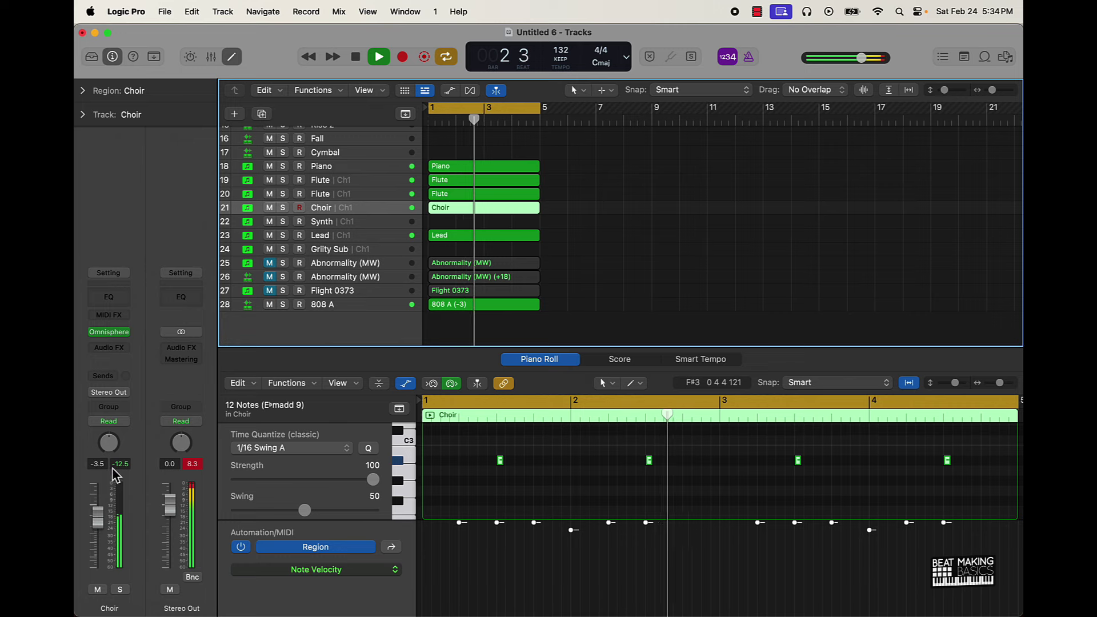
- Insert F6-RTA (s) on the Choir and set its high-pass to 275 Hz and low-pass to 5082 Hz, both at 24 dB/oct
left_click(108, 347)
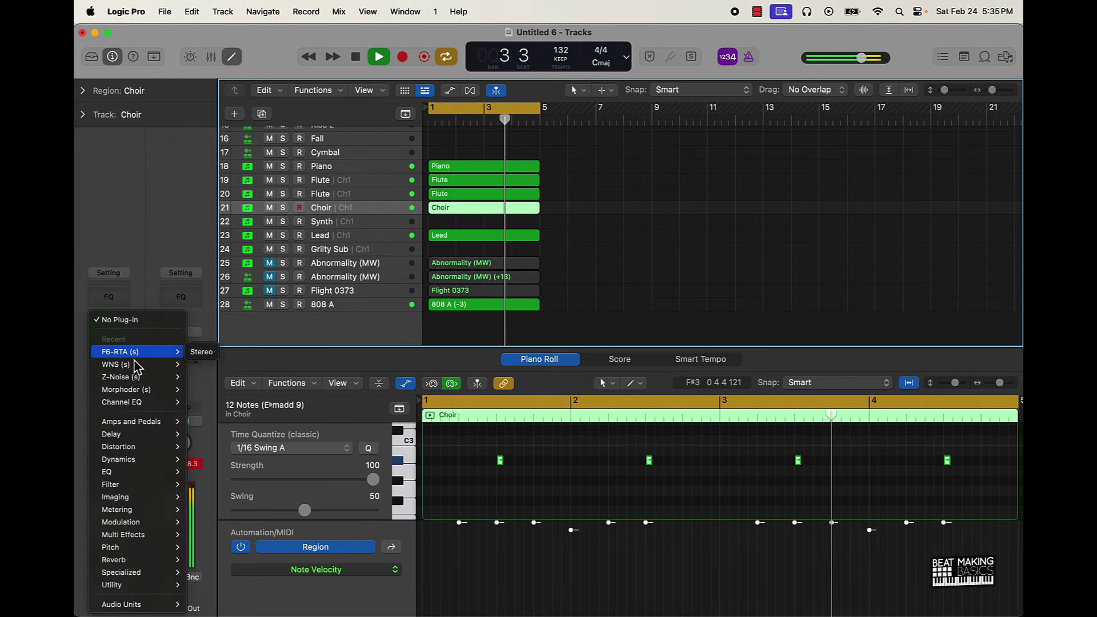
left_click(138, 353)
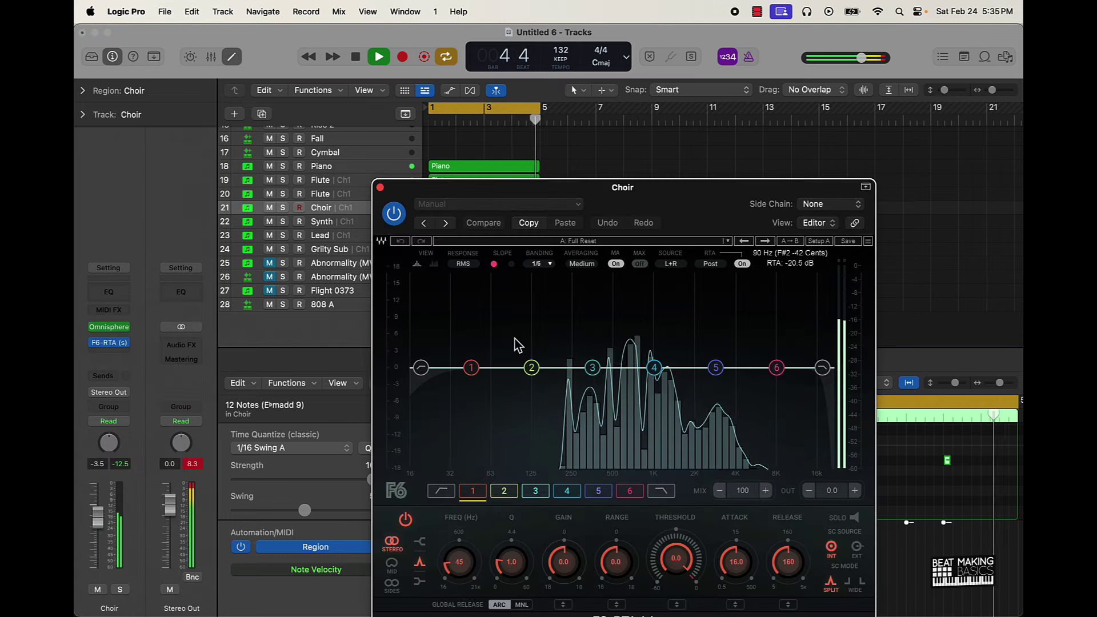
left_click_drag(422, 370, 551, 366)
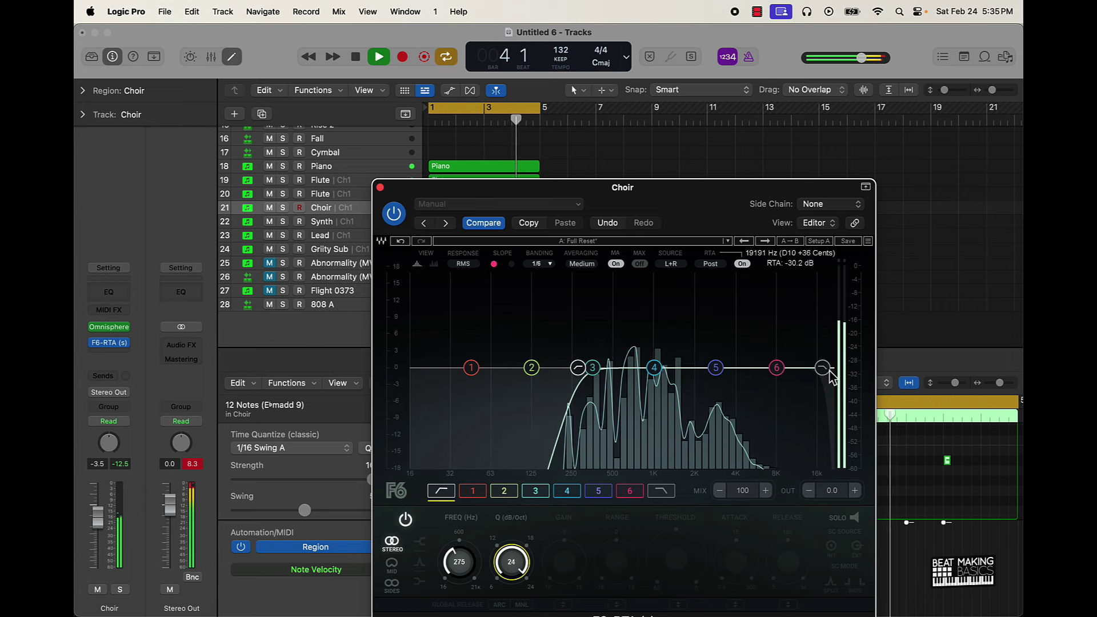
left_click_drag(829, 368, 750, 392)
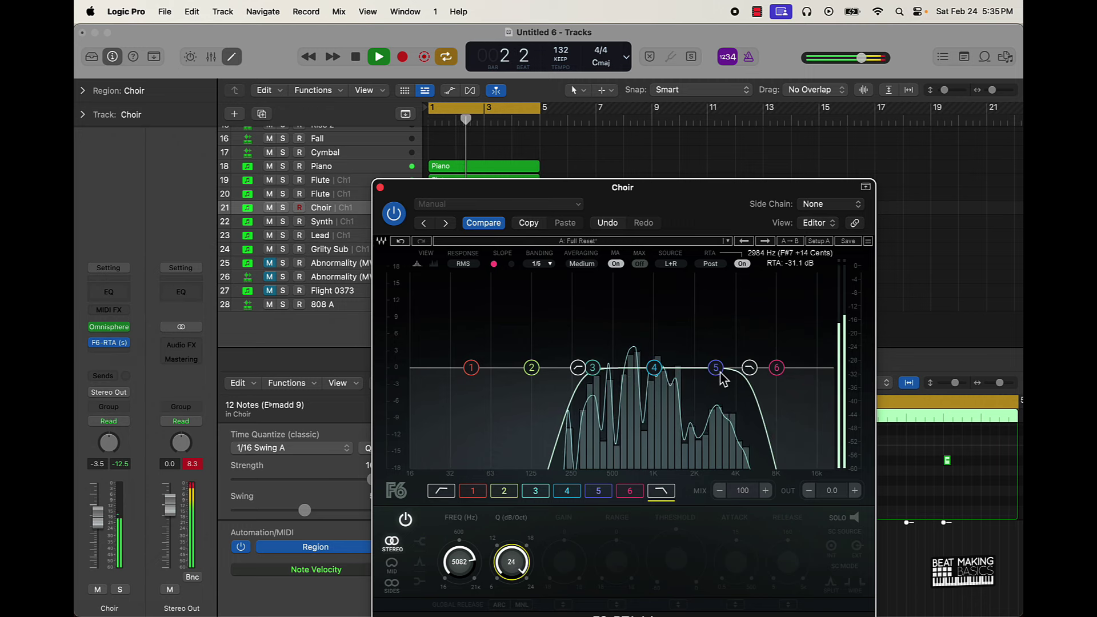
- Boost the Choir's band 5 about 3.6 dB, cut band 4 4.2 dB at 1402 Hz, raise band 3 3.3 dB at 318 Hz, and close the equalizer
left_click_drag(716, 368, 699, 343)
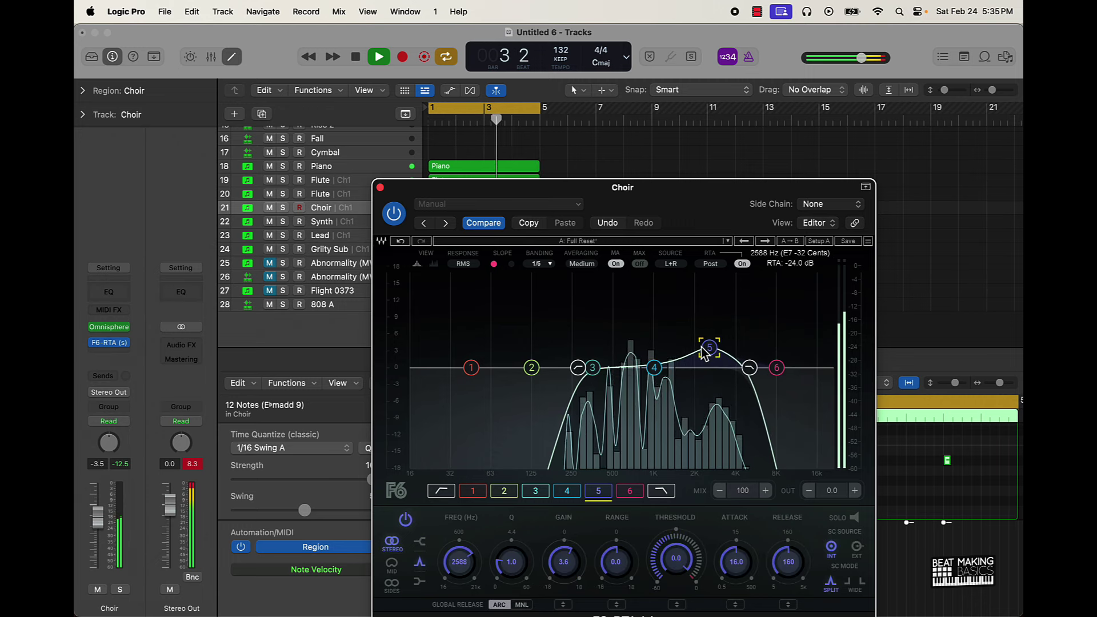
left_click_drag(653, 375, 671, 412)
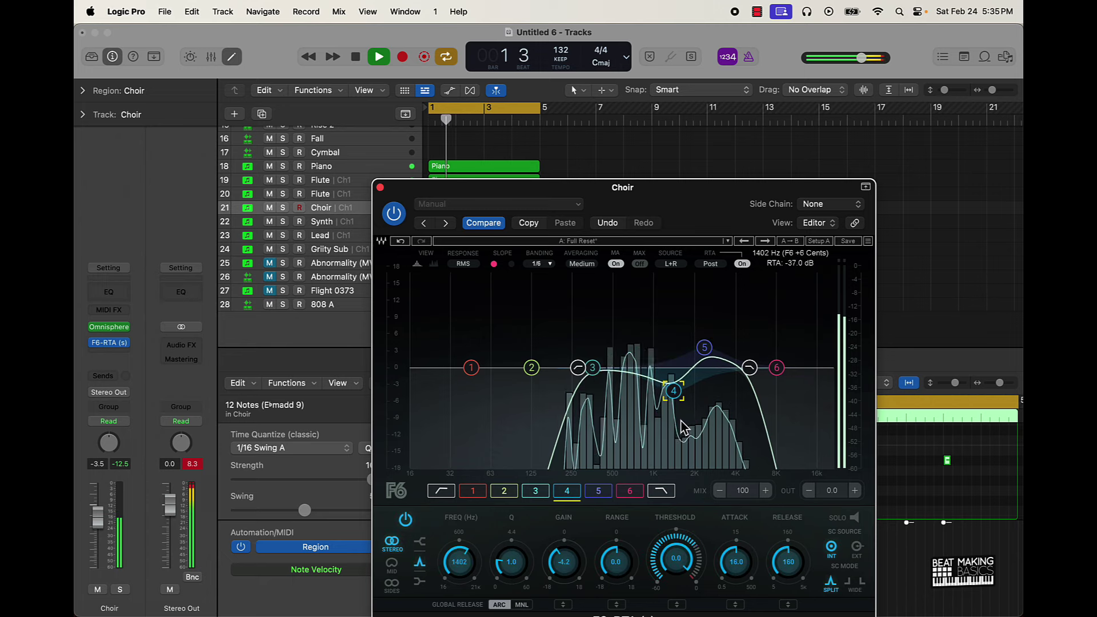
left_click_drag(577, 368, 586, 345)
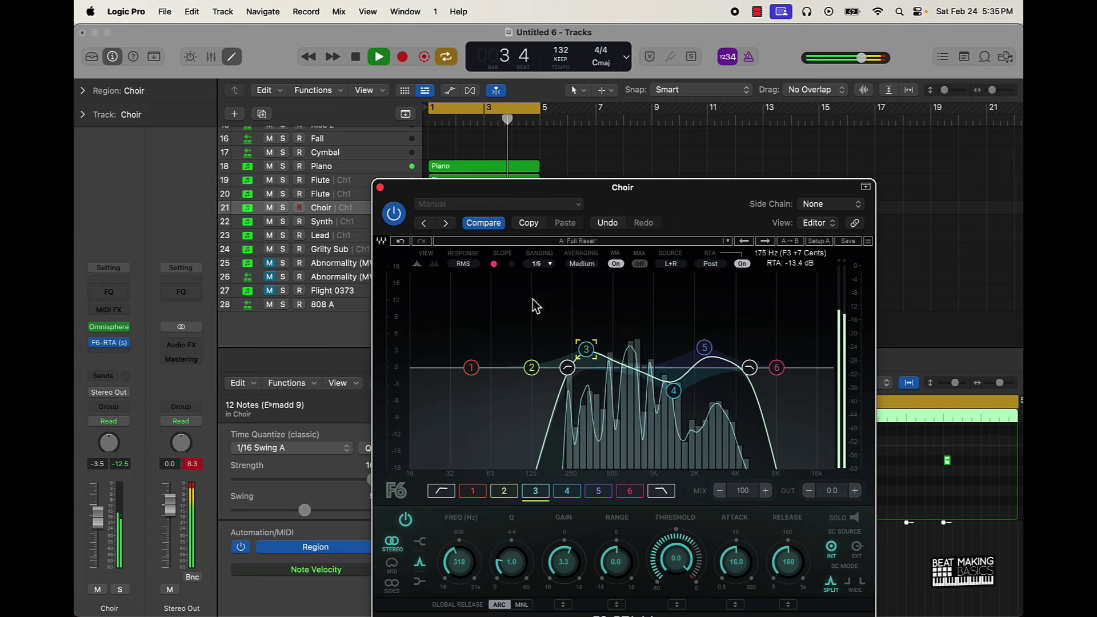
left_click(380, 187)
left_click(561, 197)
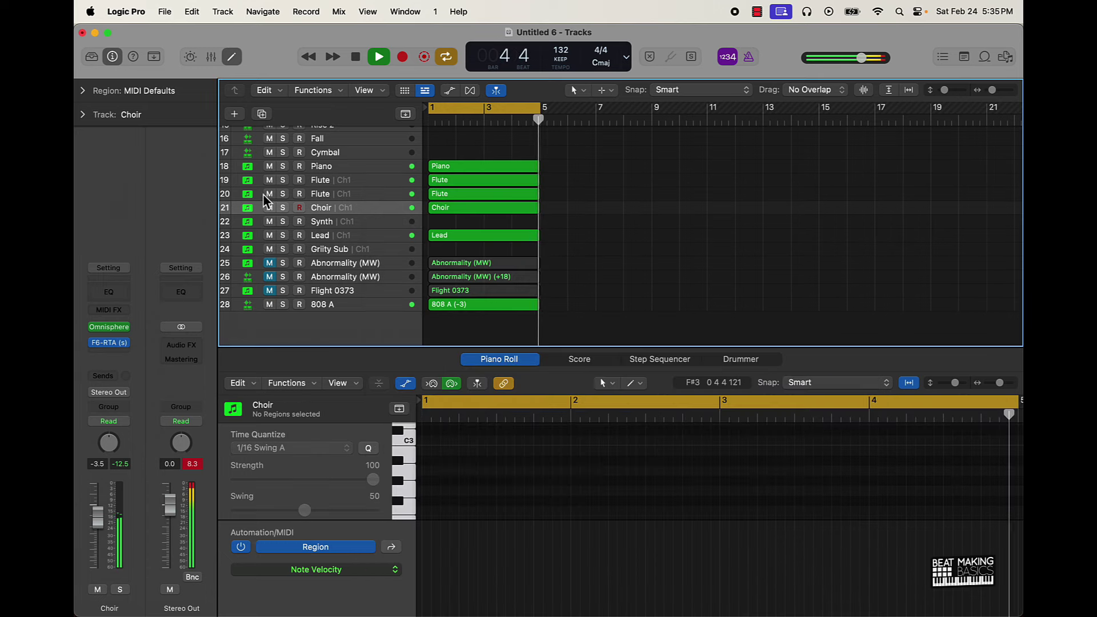
- Mute the Piano and both Flute tracks, and delete the empty Synth and Gritty Sub tracks
left_click_drag(269, 194, 270, 183)
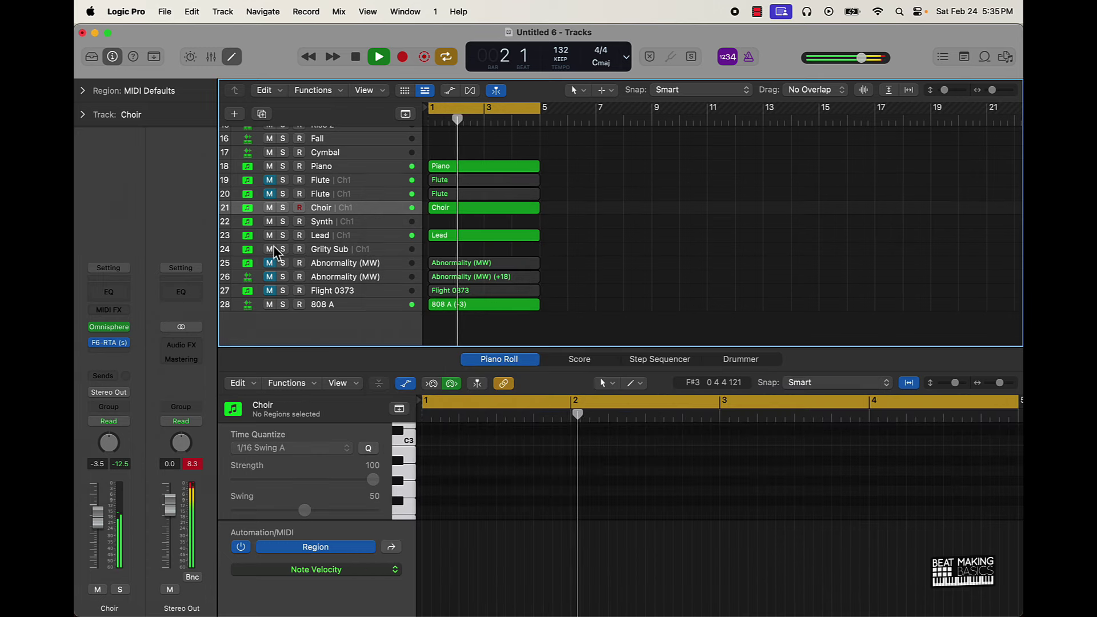
left_click(269, 166)
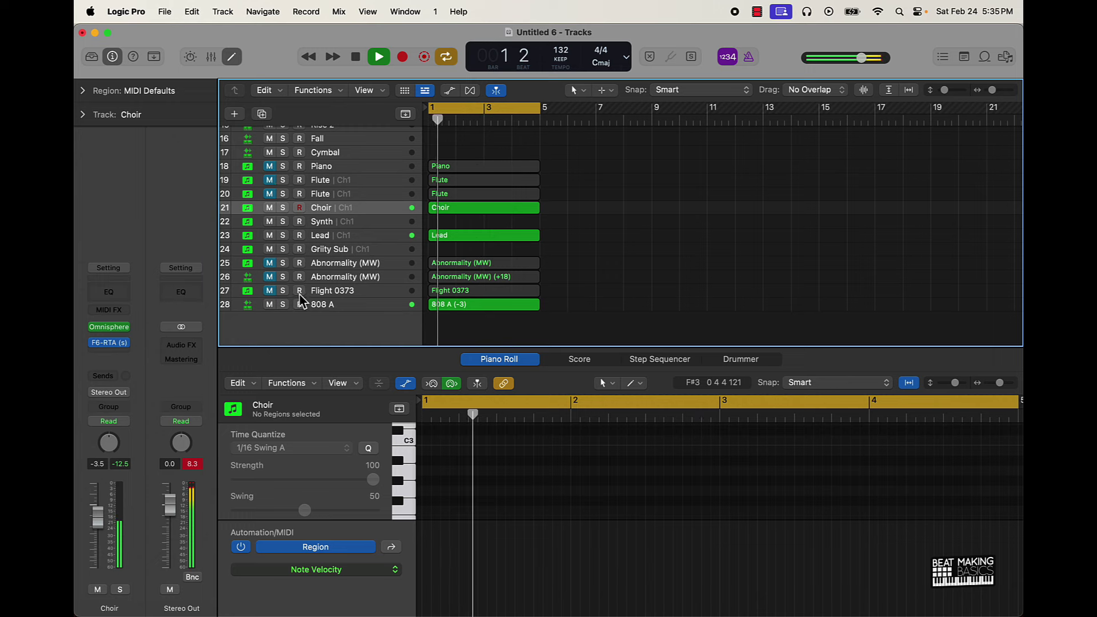
left_click(337, 223)
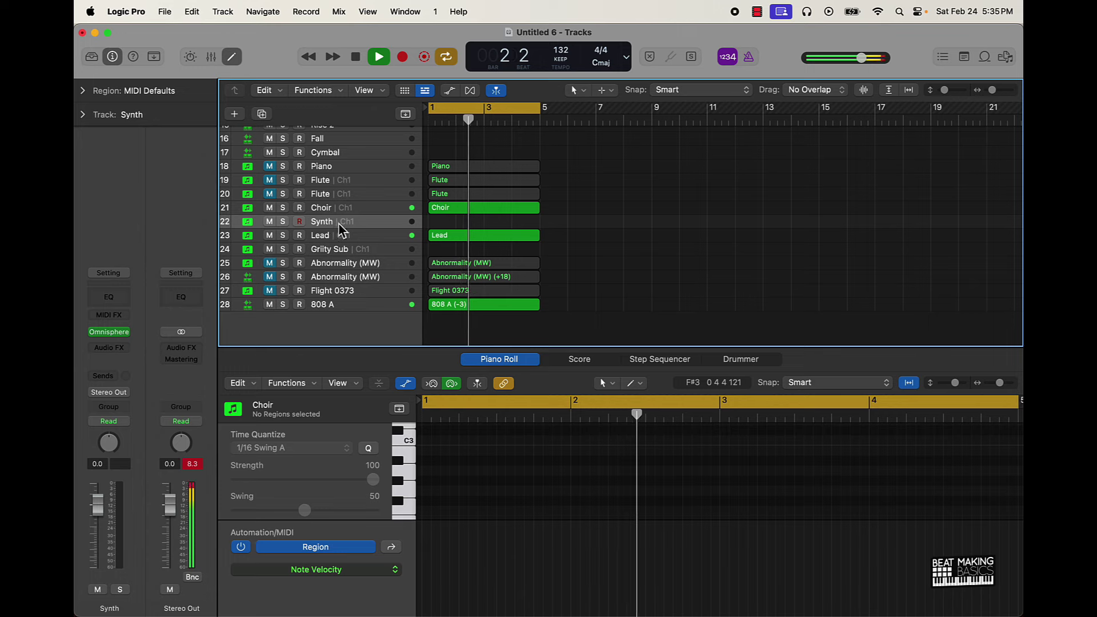
key("super+BackSpace")
left_click(355, 247)
- Record a snare pattern over the four-bar loop on the empty Snare 3 track
scroll(363, 193, "up", 5)
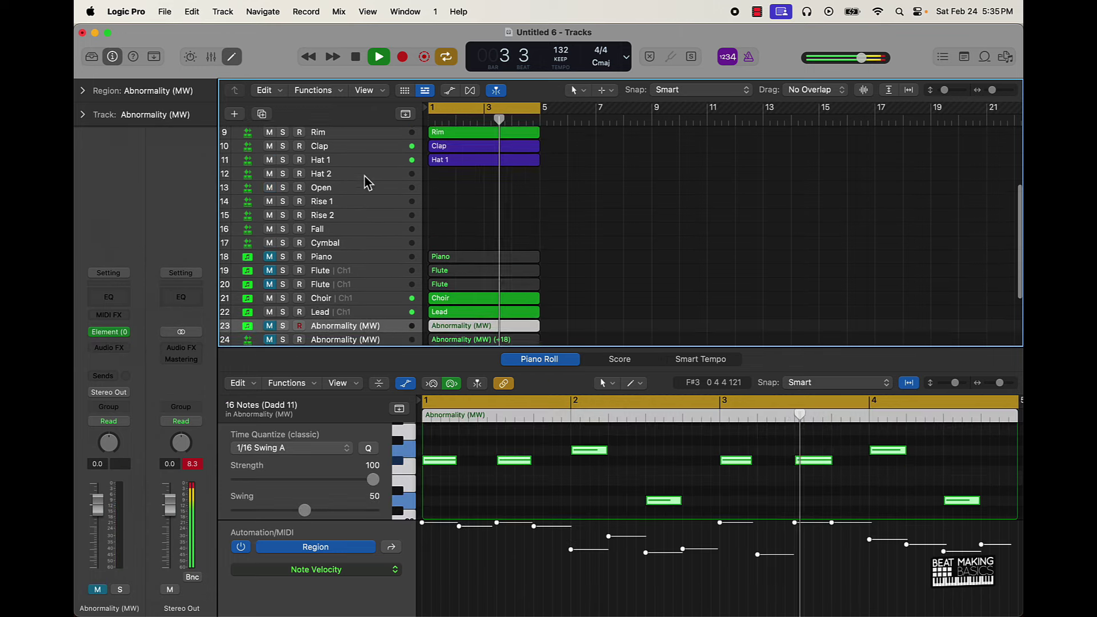
left_click(338, 274)
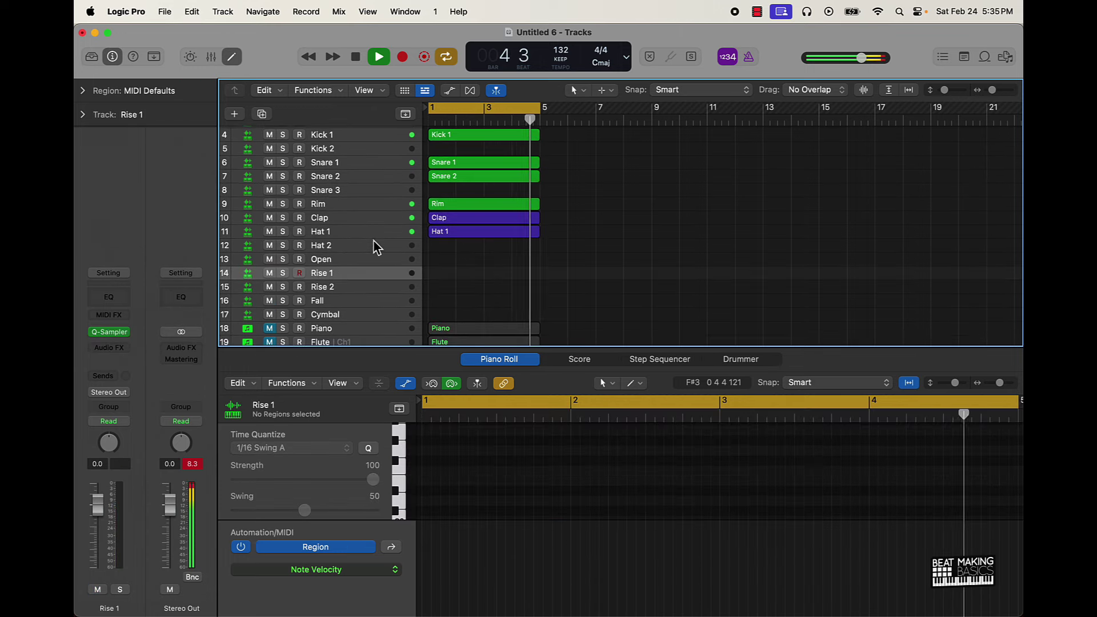
left_click(366, 192)
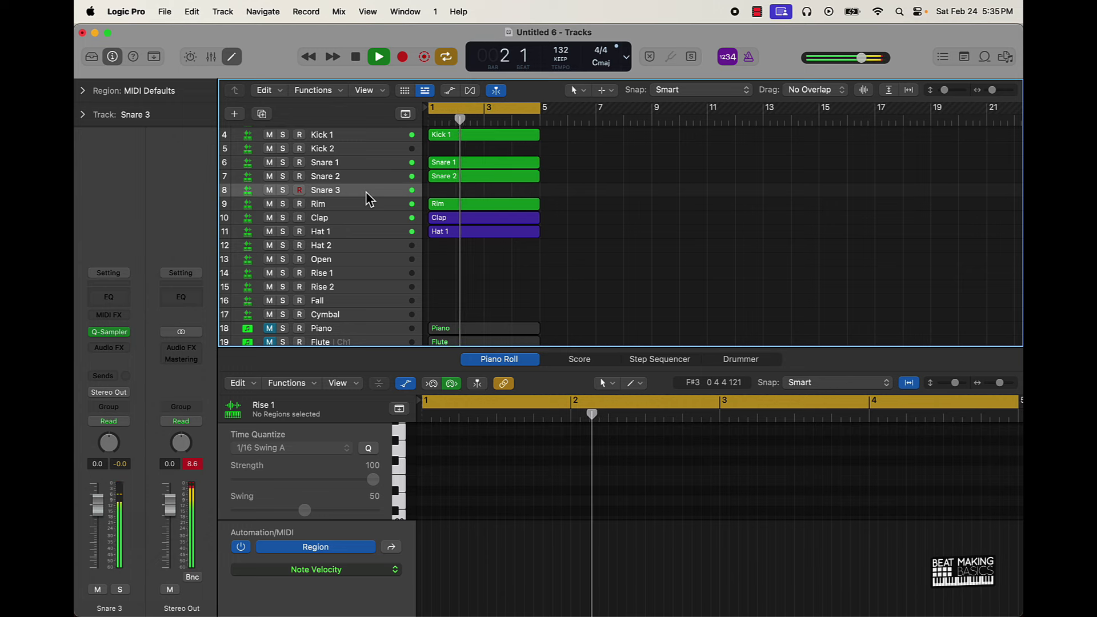
key("r")
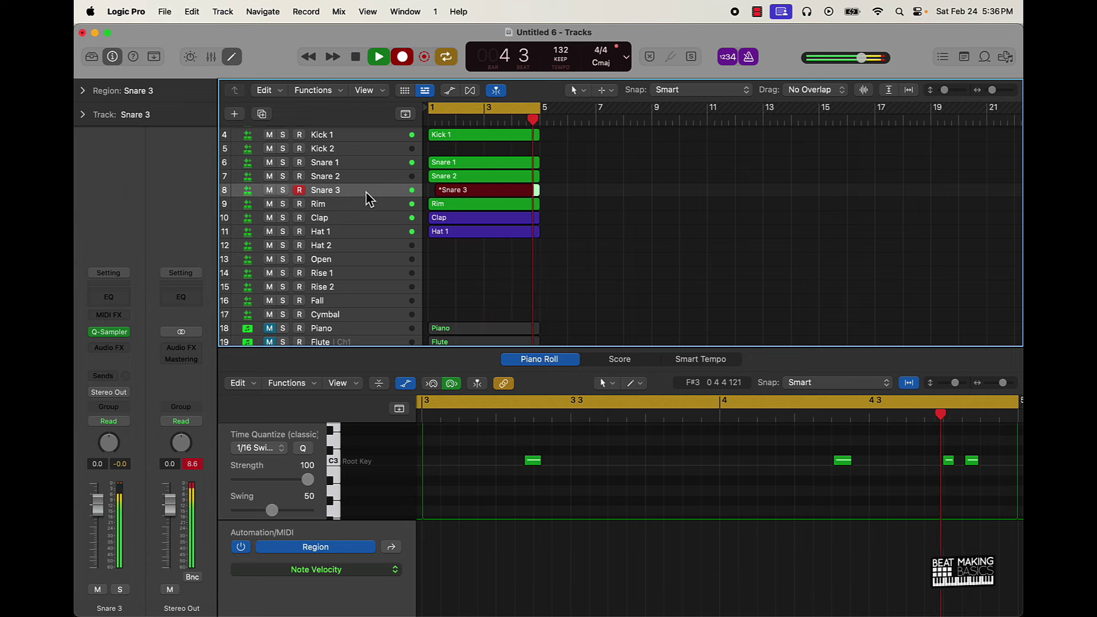
key("space")
- Quantize all Snare 3 notes to the 1/16 swing grid and raise the velocity of the quiet note in bar 2
scroll(366, 191, "down", 1)
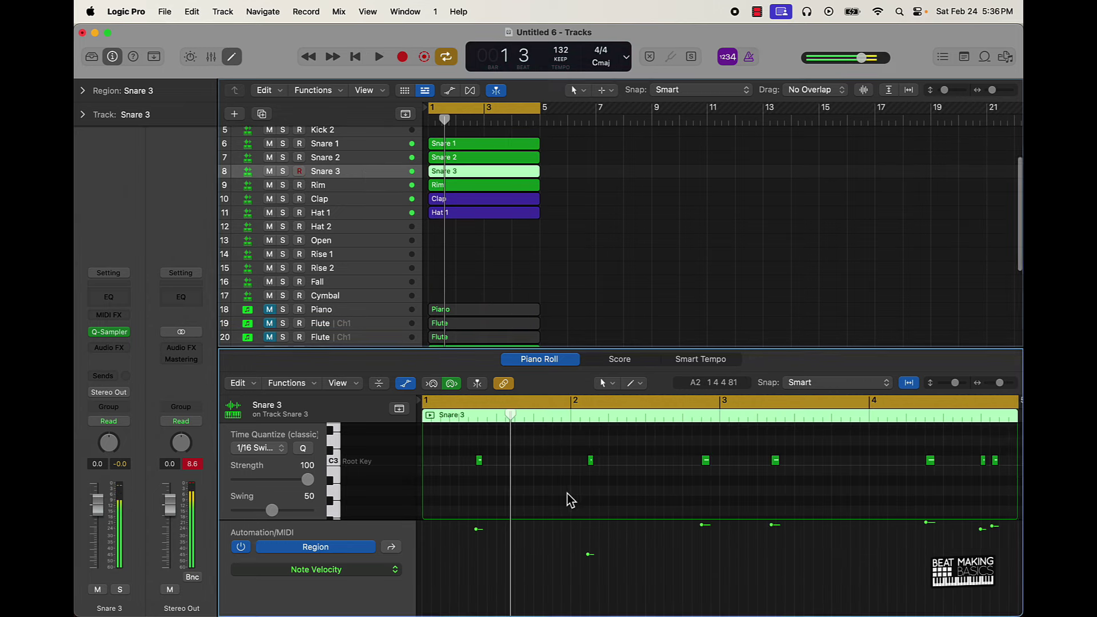
left_click(312, 450)
key("space")
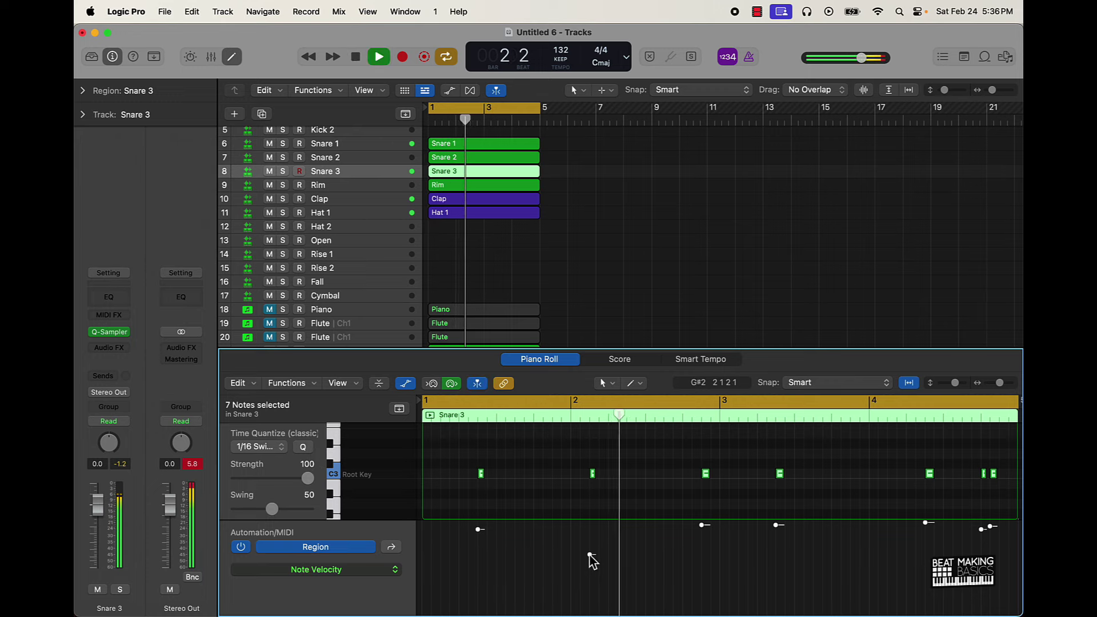
mouse_move(597, 528)
key("space")
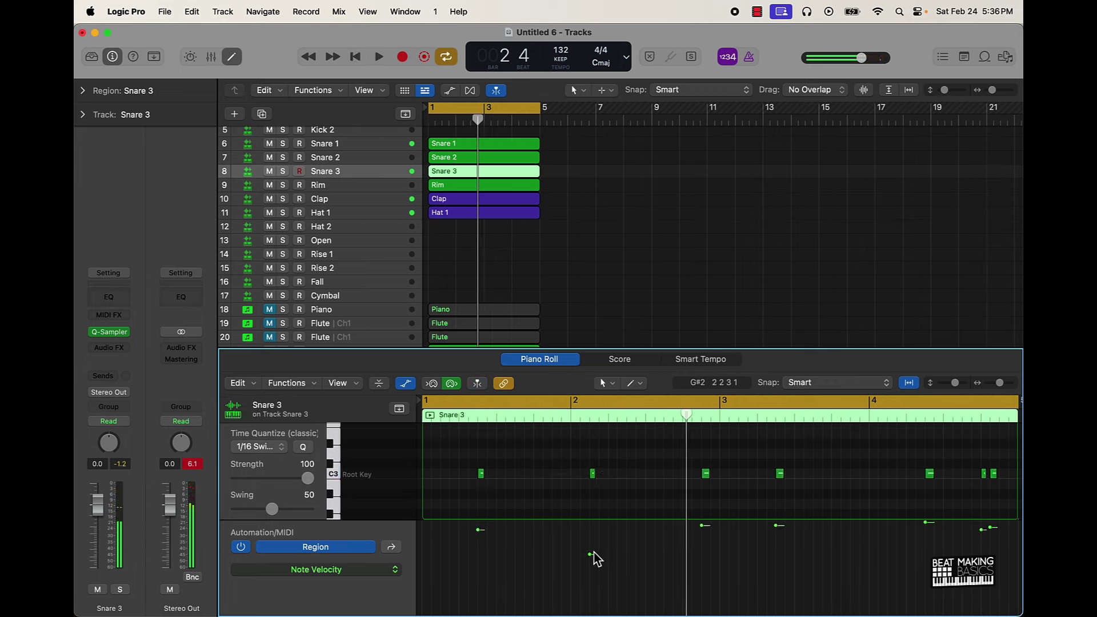
left_click_drag(593, 552, 594, 546)
key("space")
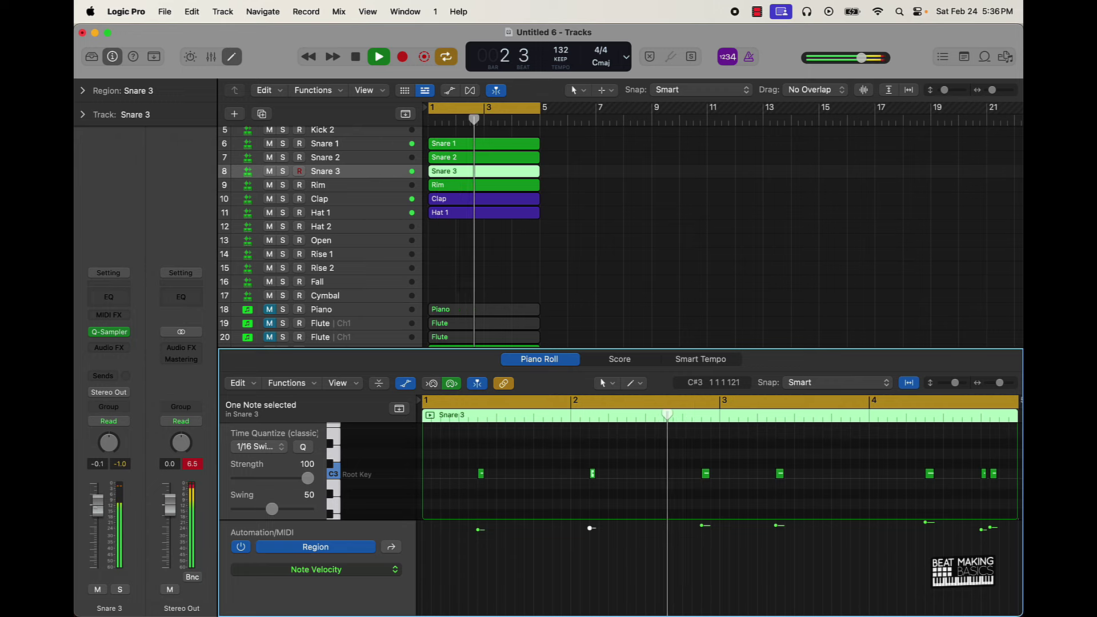
- Set Snare 3's volume to -7.0 dB and pan to -18, and lower Snare 2's volume to -12.0 dB
left_click_drag(98, 503, 98, 528)
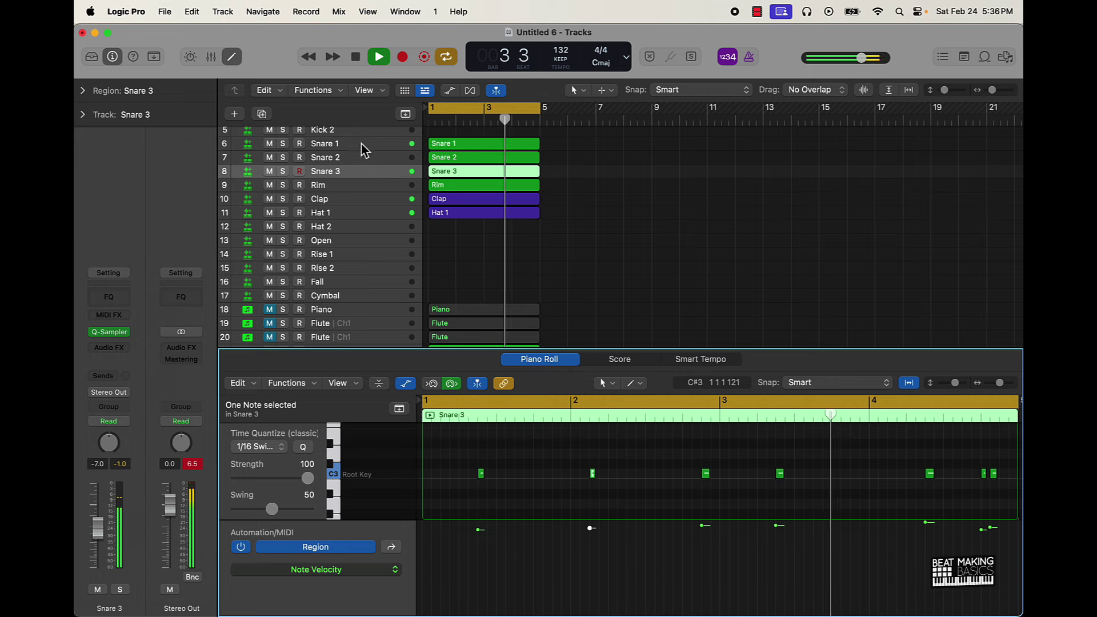
left_click_drag(108, 443, 109, 451)
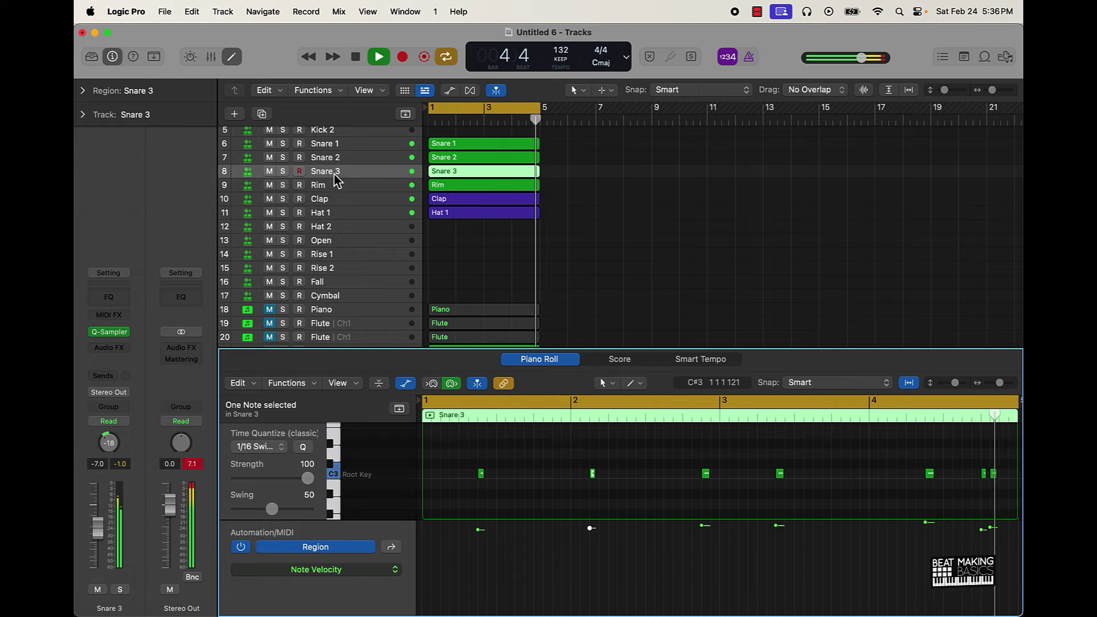
left_click(335, 185)
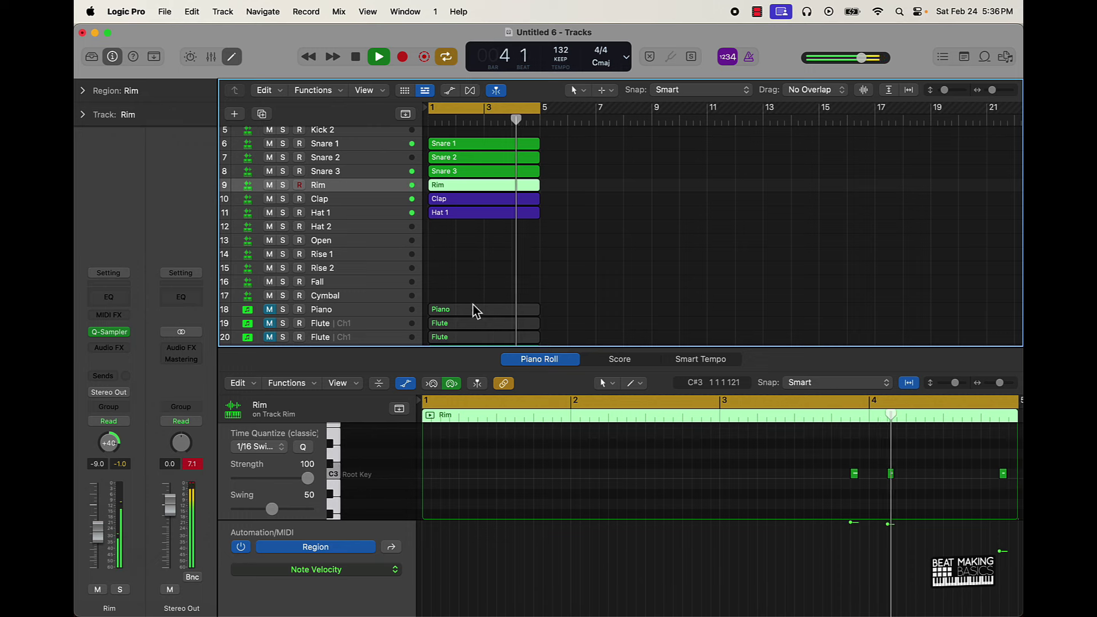
left_click(338, 158)
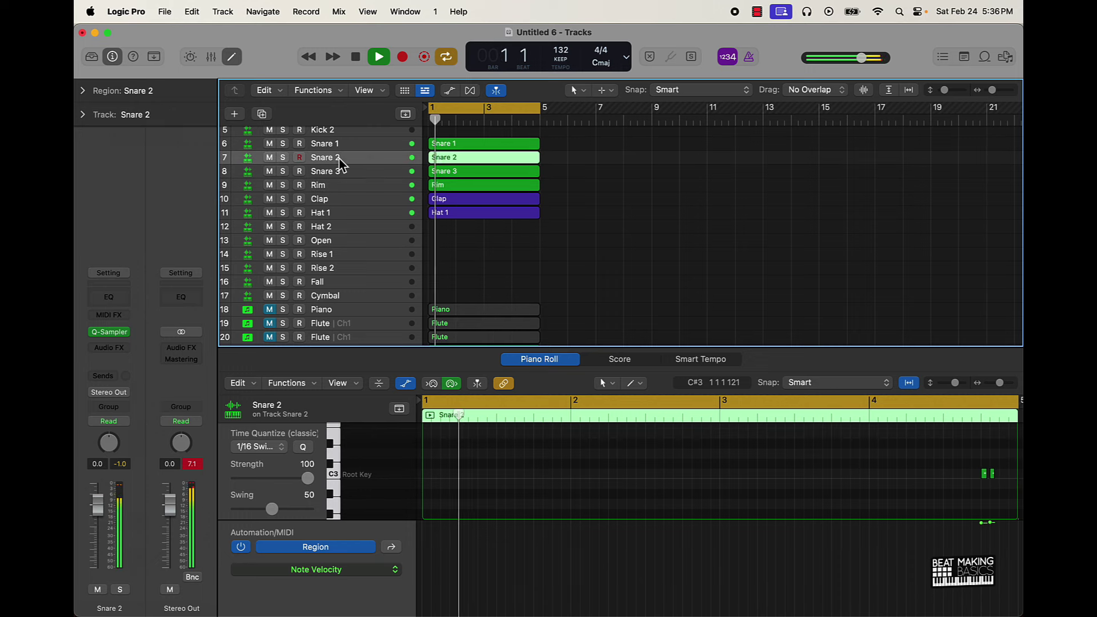
left_click_drag(97, 503, 106, 537)
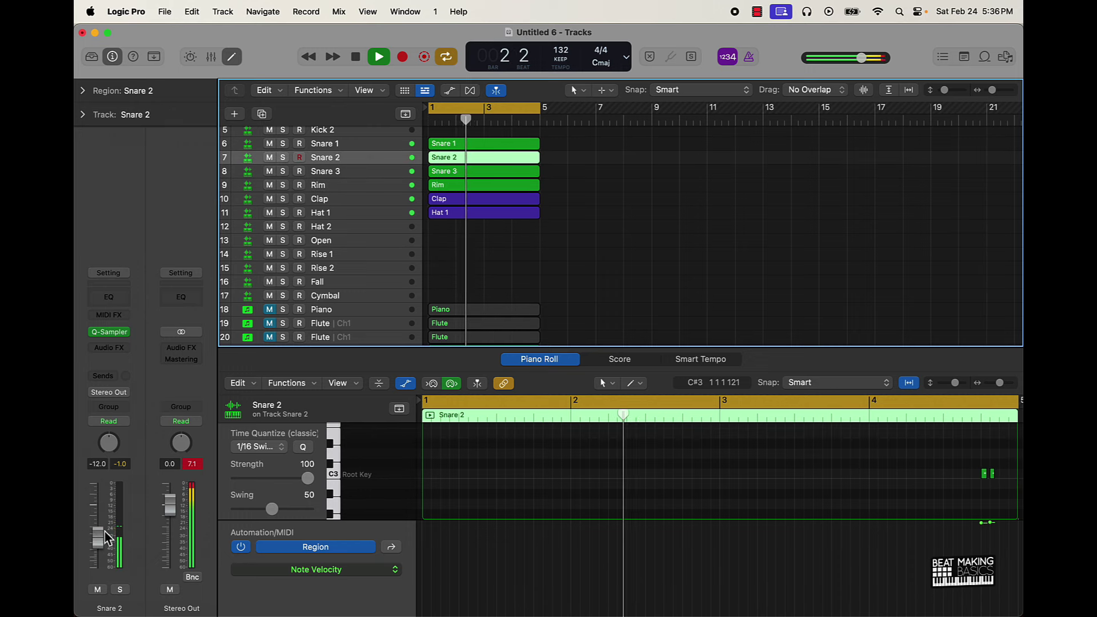
- Record an open hi-hat part on the Open track with one hit in bar 1 and one near the end of bar 4
left_click(347, 243)
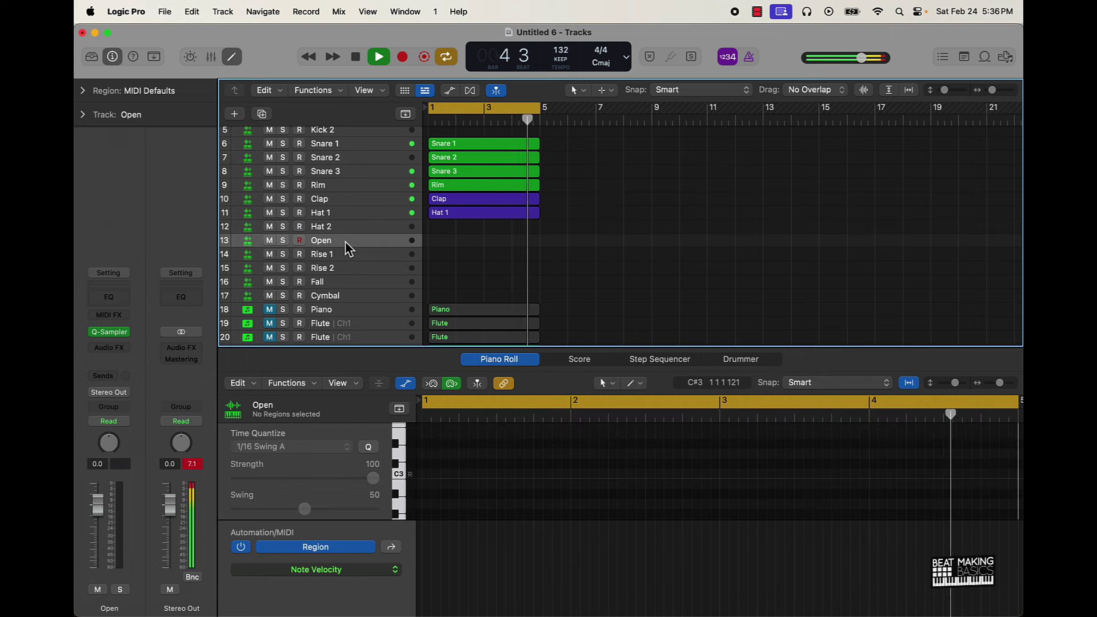
key("space")
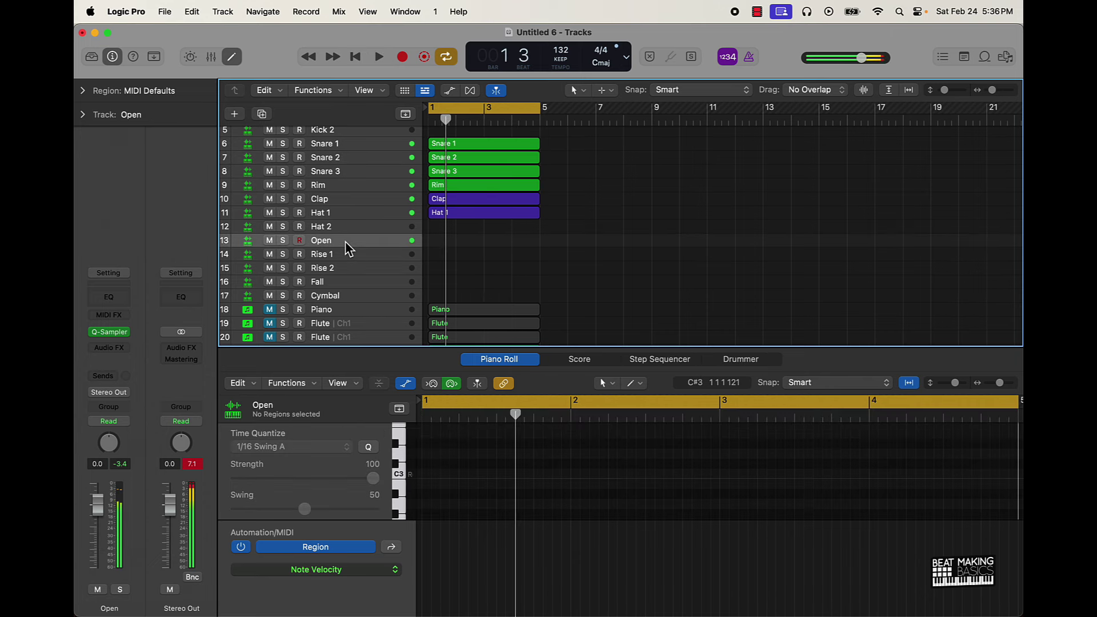
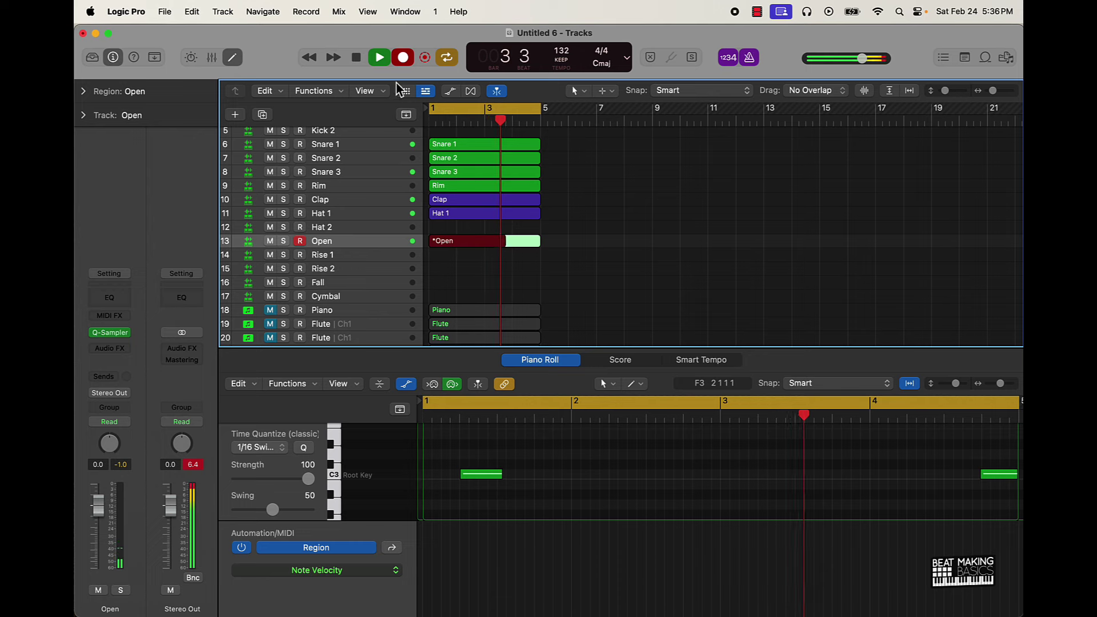
left_click(403, 57)
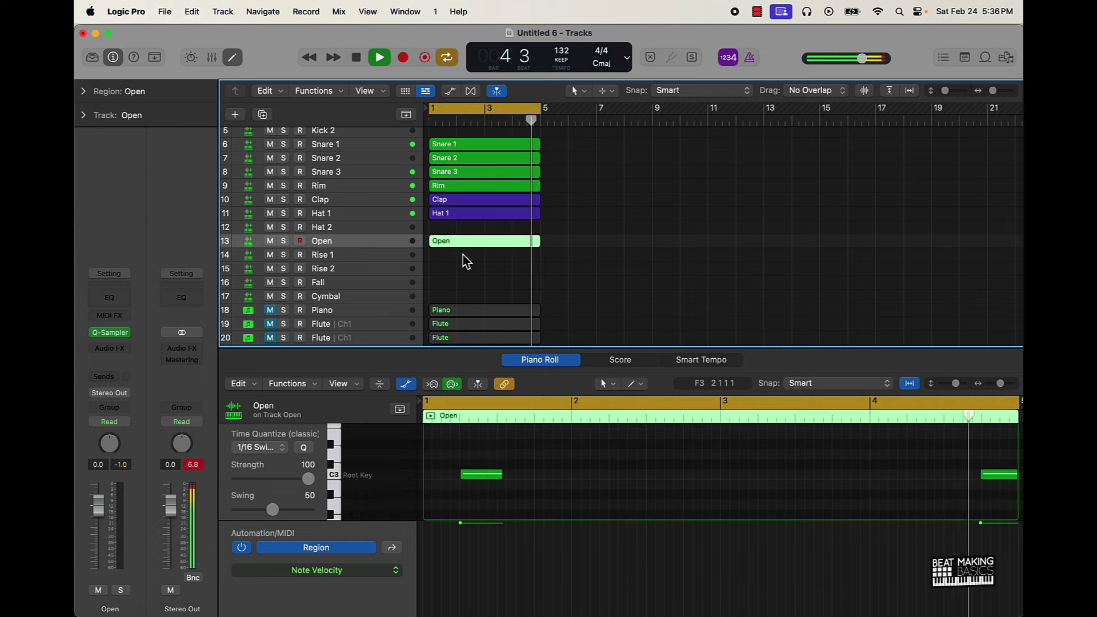
- Quantize both Open notes to the 1/16 swing grid and briefly play back the loop
left_click(588, 479)
key("super+a")
left_click(303, 448)
key("space")
key("space")
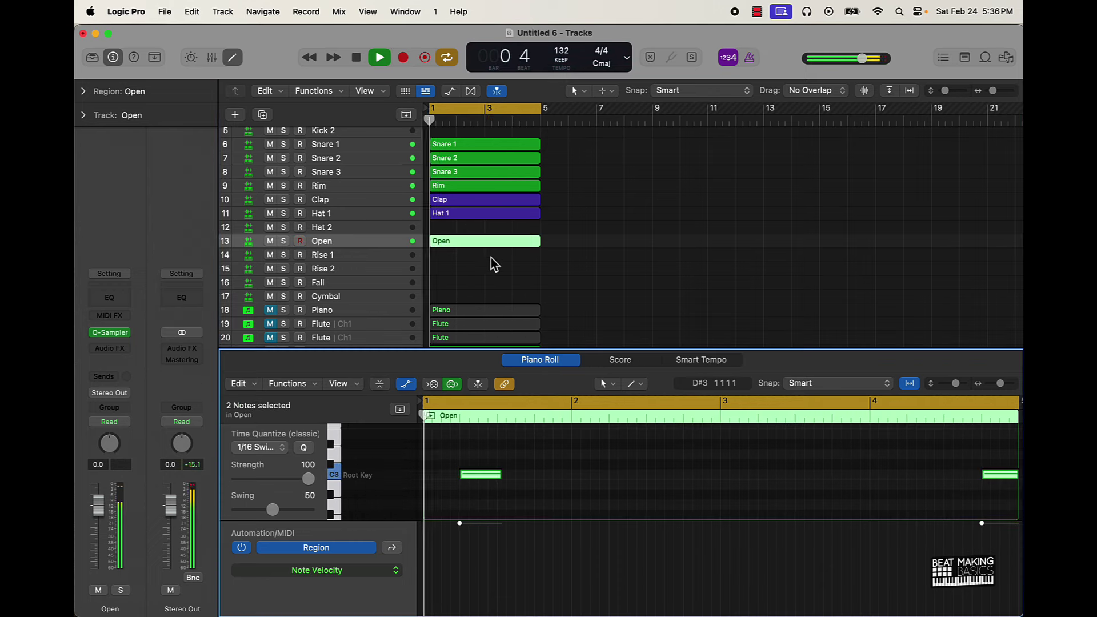
key("space")
- Solo the Lead track during playback and insert the Step FX multi-effect on its channel strip
scroll(451, 291, "down", 5)
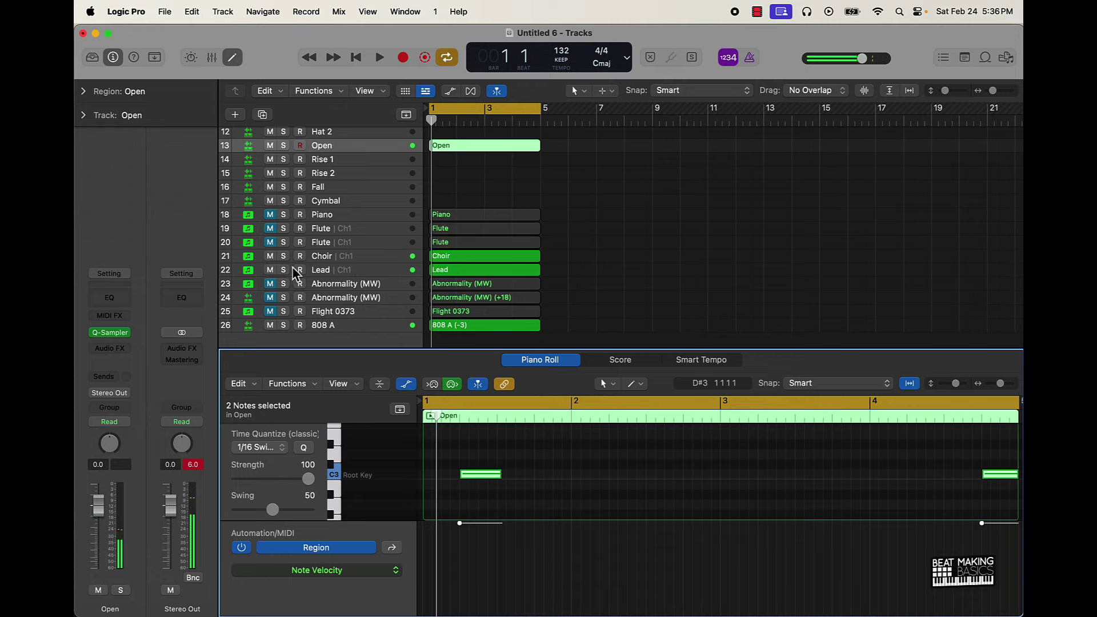
left_click(283, 270)
key("space")
left_click(343, 271)
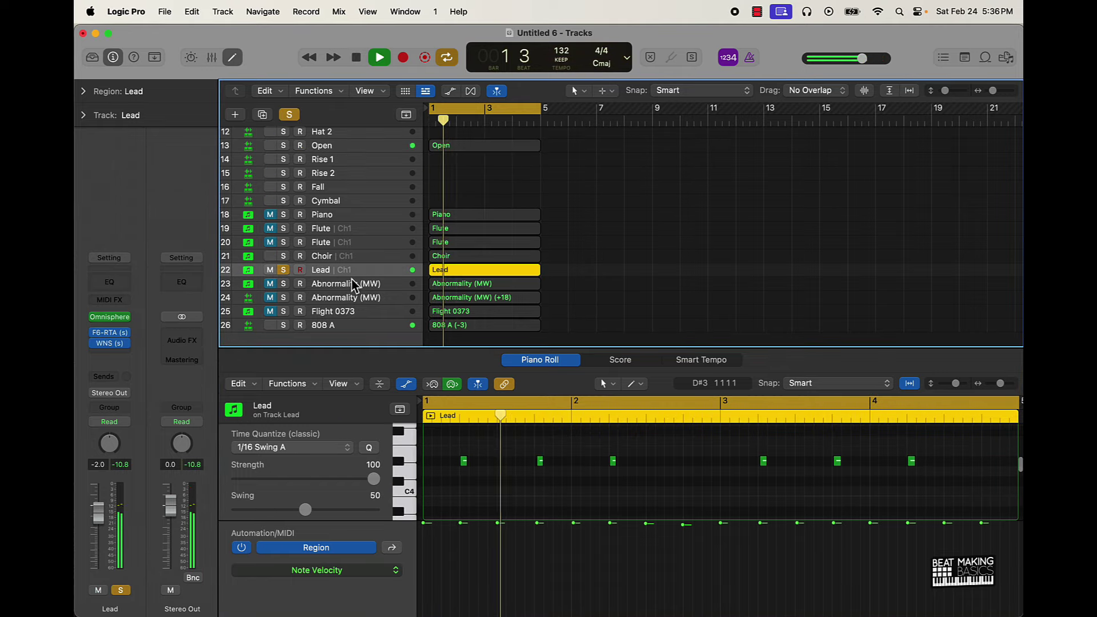
left_click(114, 355)
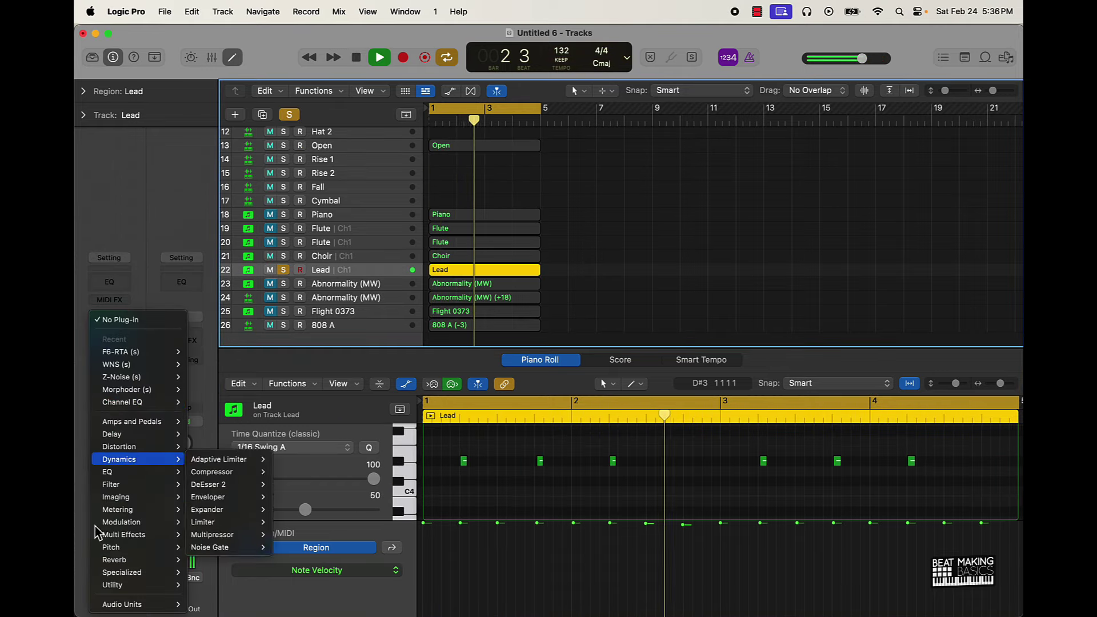
mouse_move(229, 561)
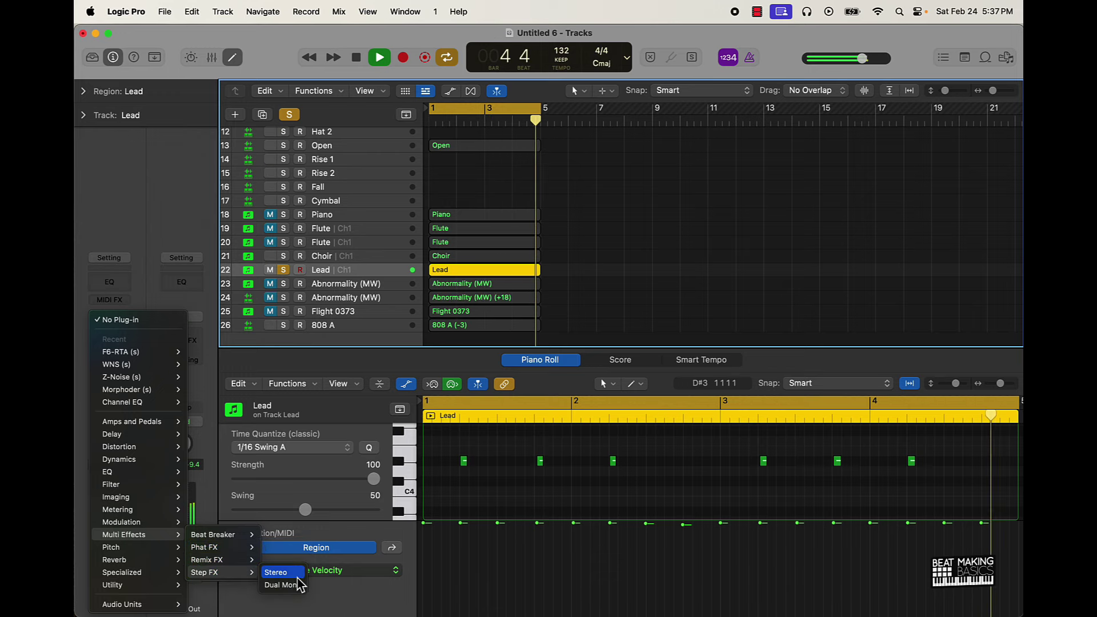
left_click(300, 583)
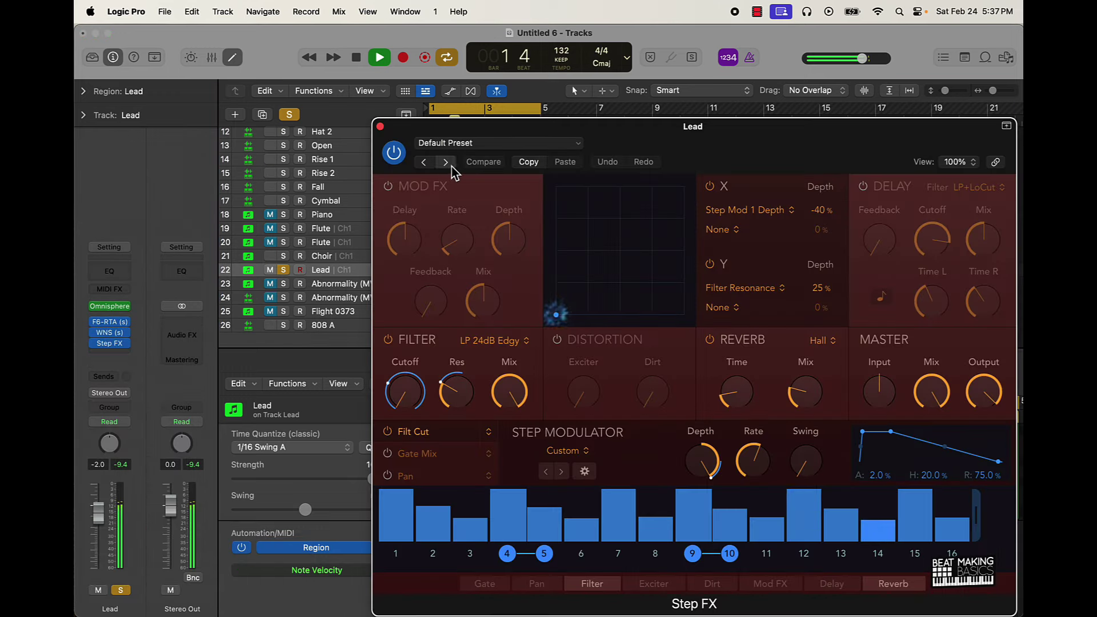
- Audition Step FX presets on the Lead and settle on Deep Dub, turn off the solo and close the plug-in window
left_click(446, 162)
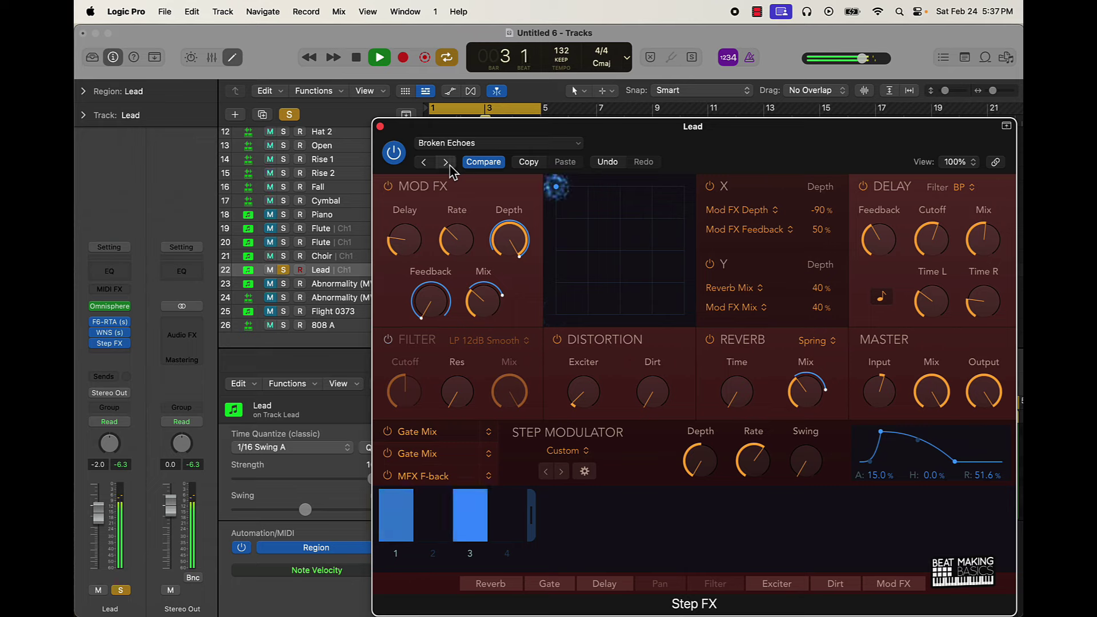
left_click(445, 162)
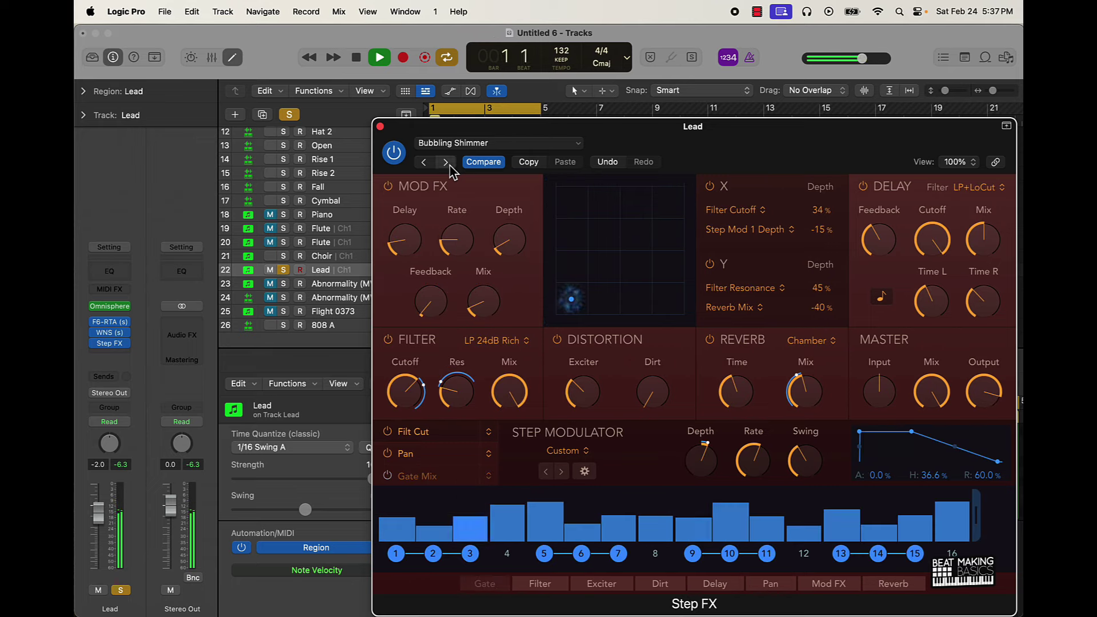
left_click(446, 162)
left_click(446, 163)
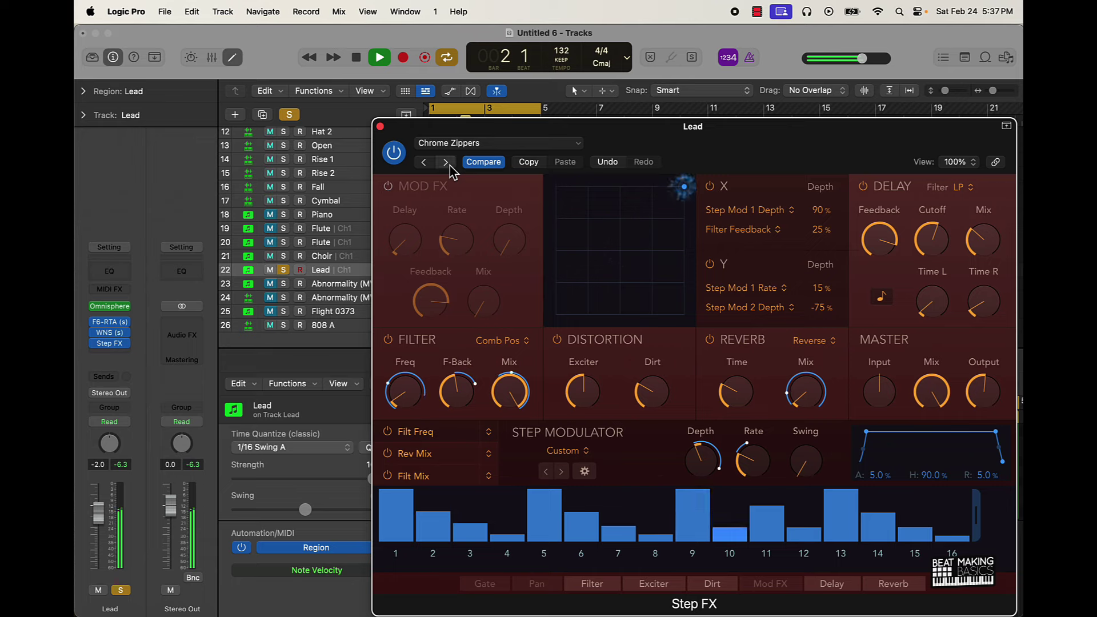
left_click(446, 162)
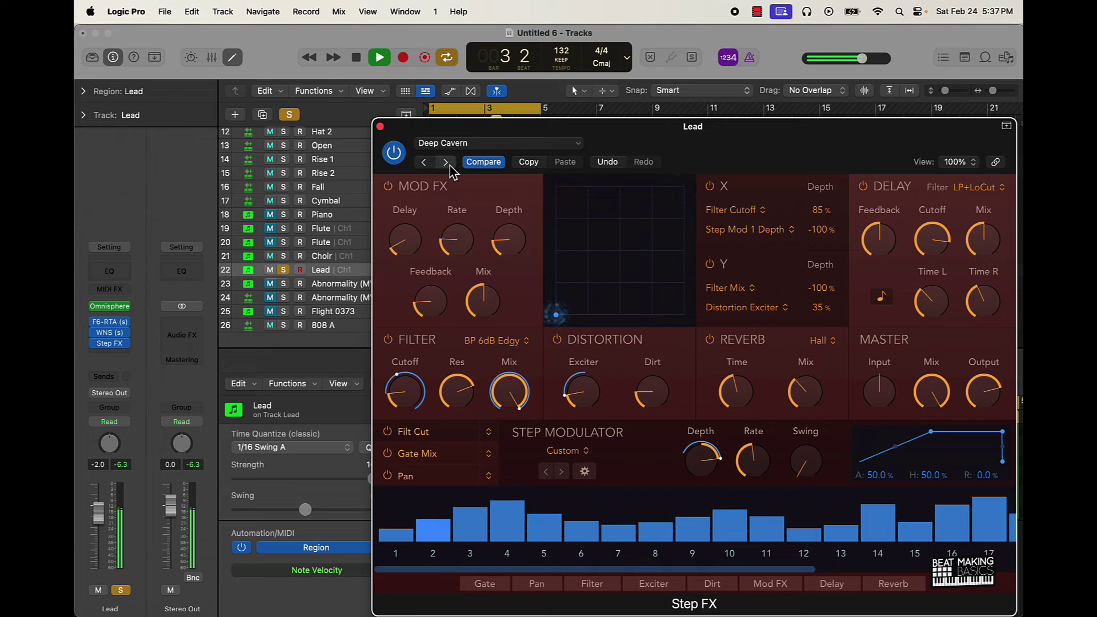
left_click(446, 162)
mouse_move(1004, 398)
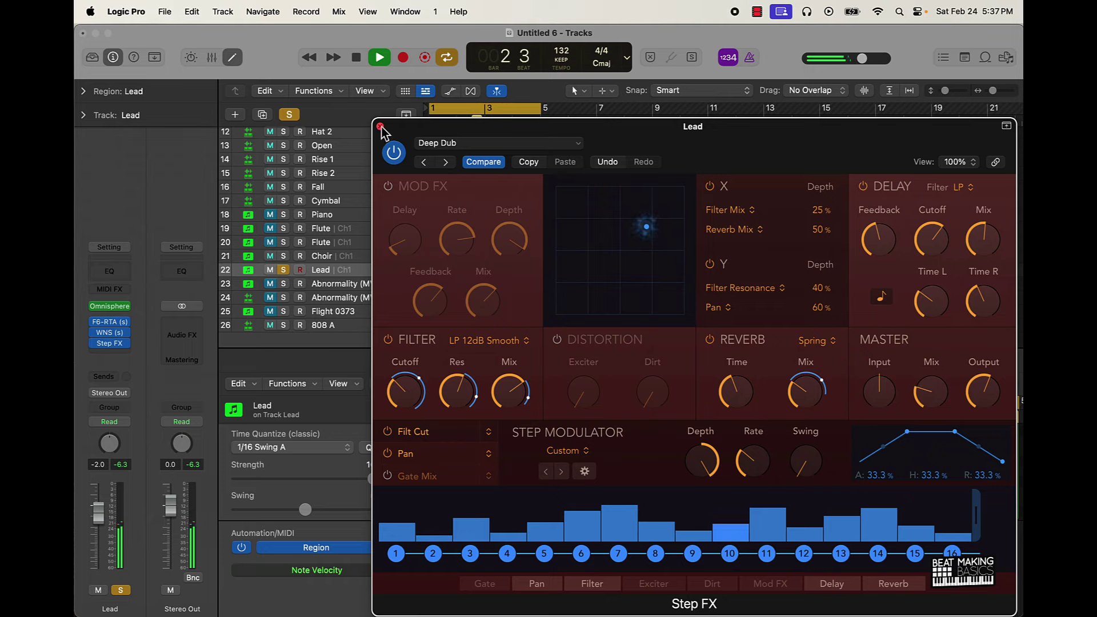
left_click(295, 115)
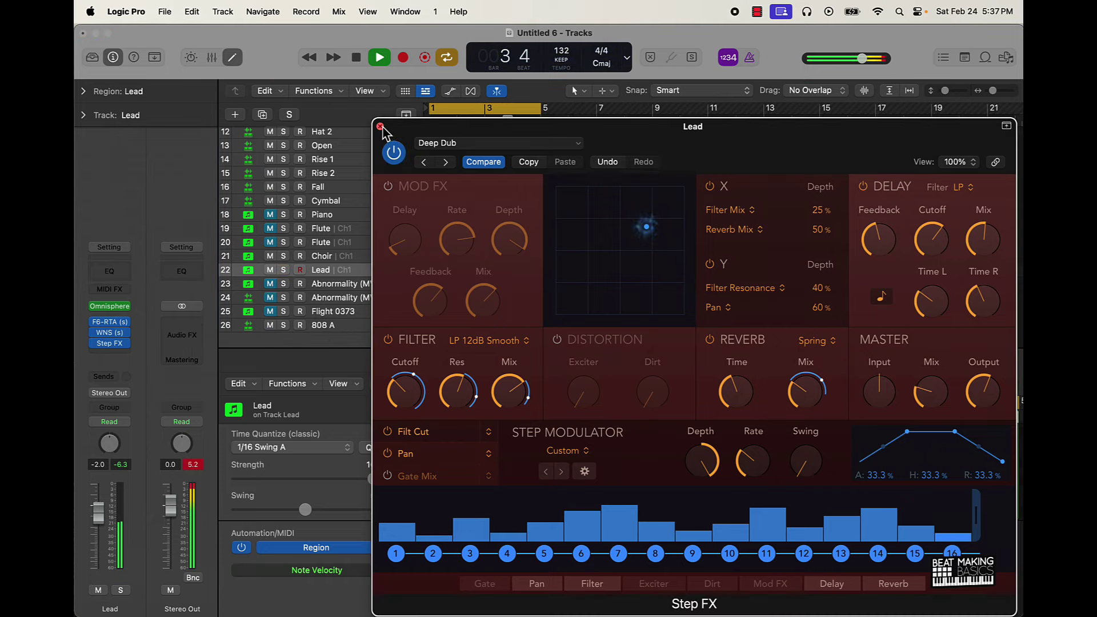
key("super+w")
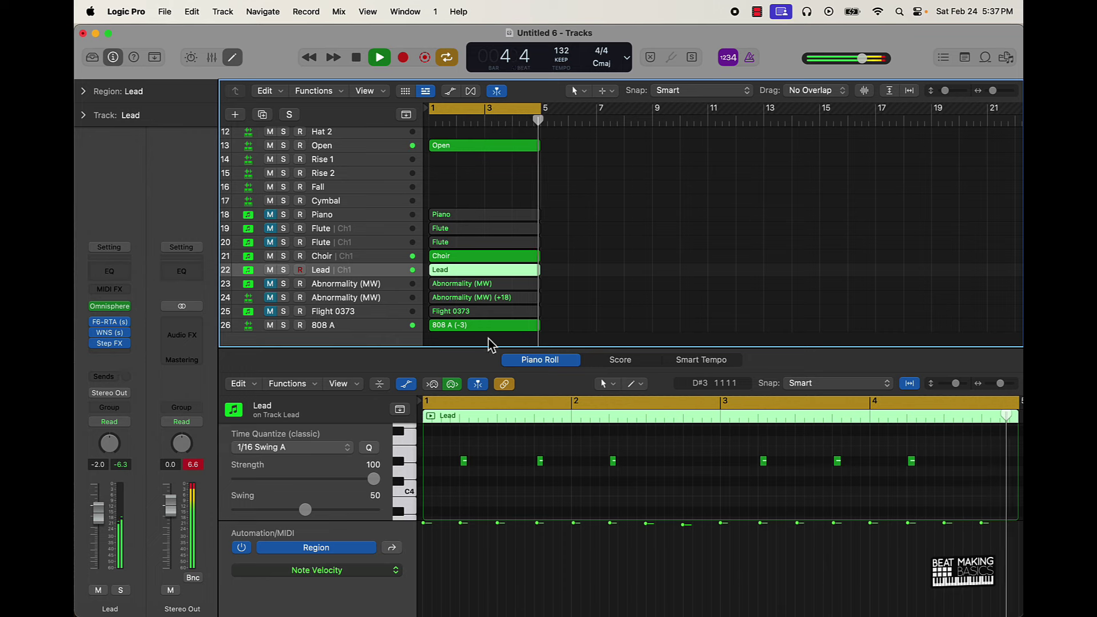
- Record a part on the Hat 2 track with a short cluster of hits around the end of each of the four bars
left_click(584, 286)
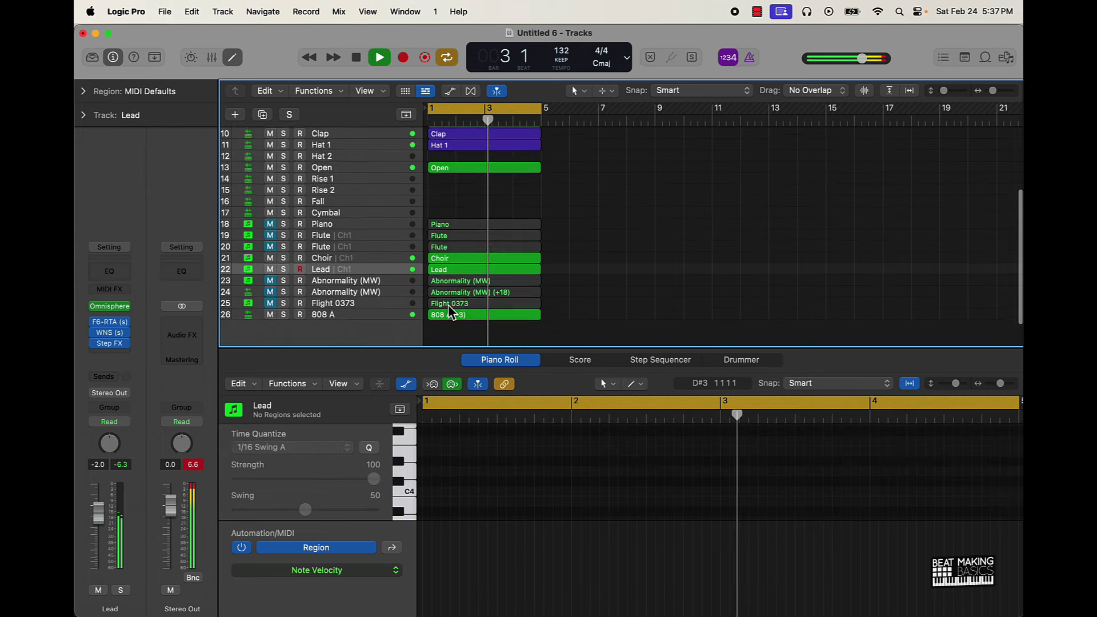
left_click(338, 261)
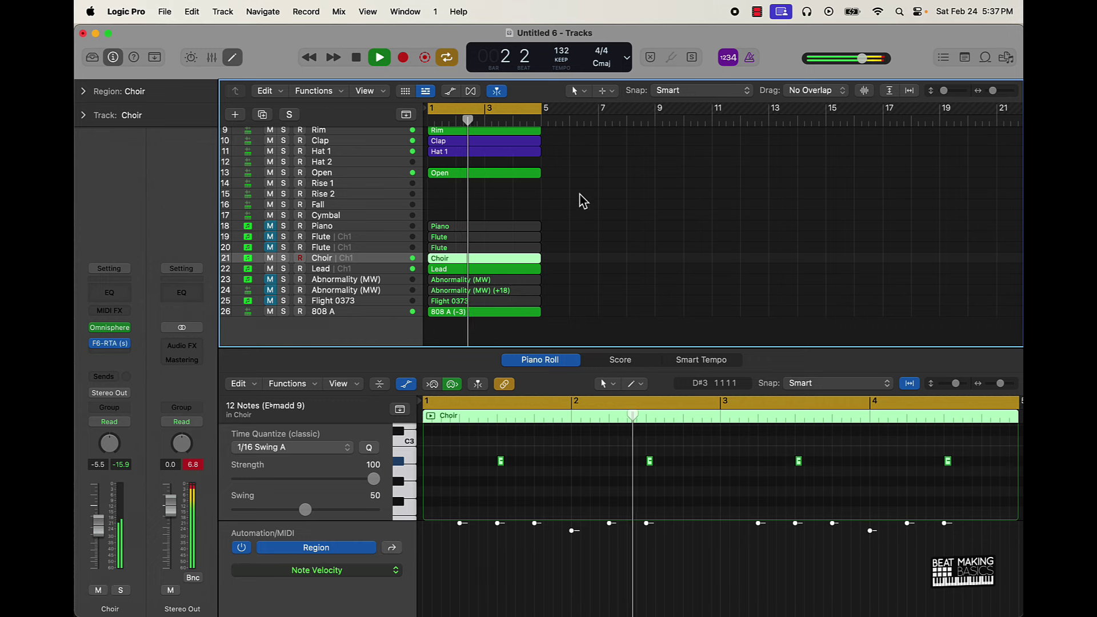
scroll(563, 203, "up", 5)
left_click(341, 249)
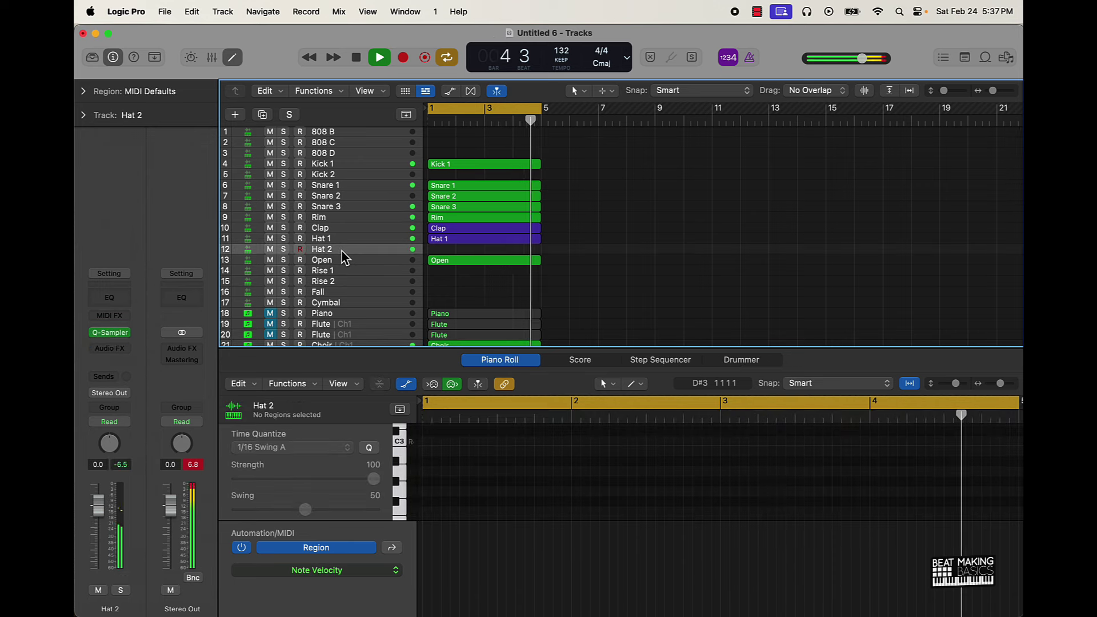
key("r")
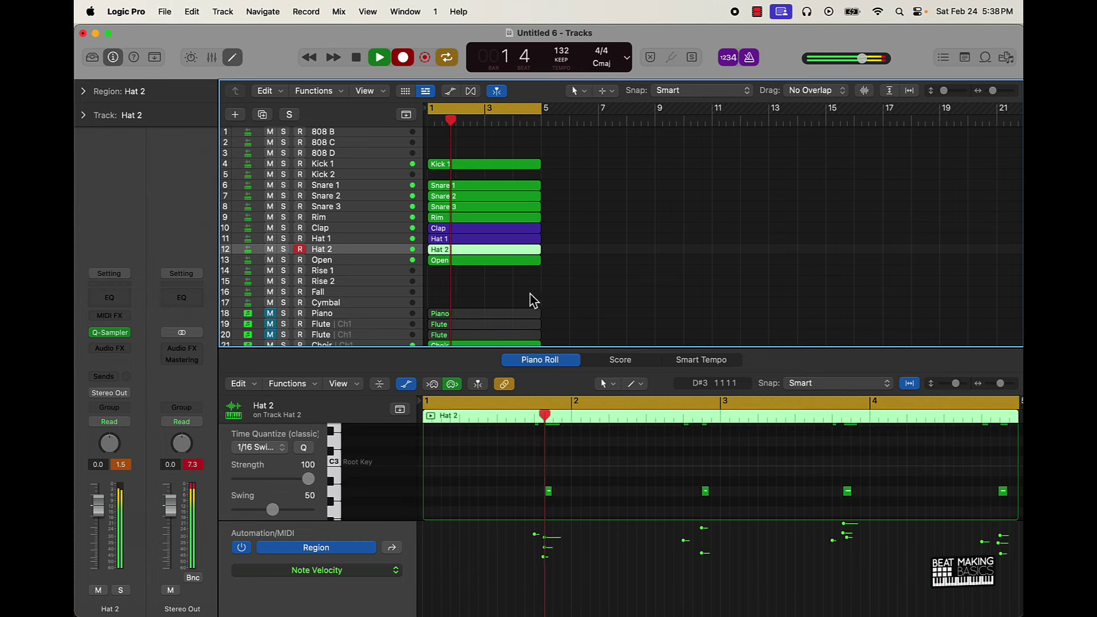
- Quantize all Hat 2 notes to the 1/16 swing grid and stop recording
left_click(609, 472)
key("super+a")
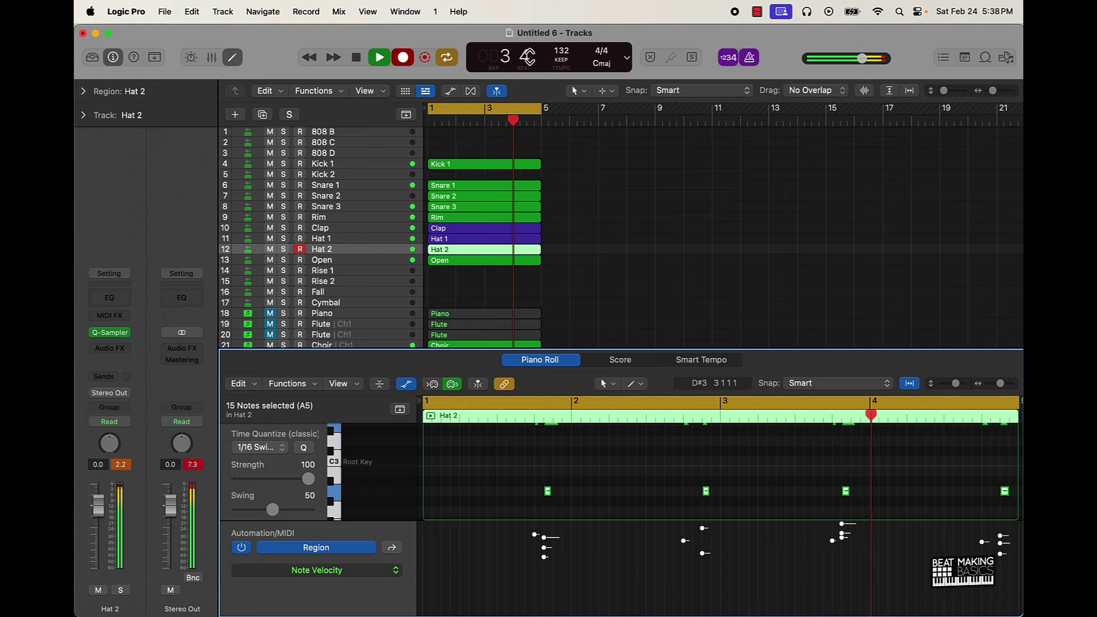
key("space")
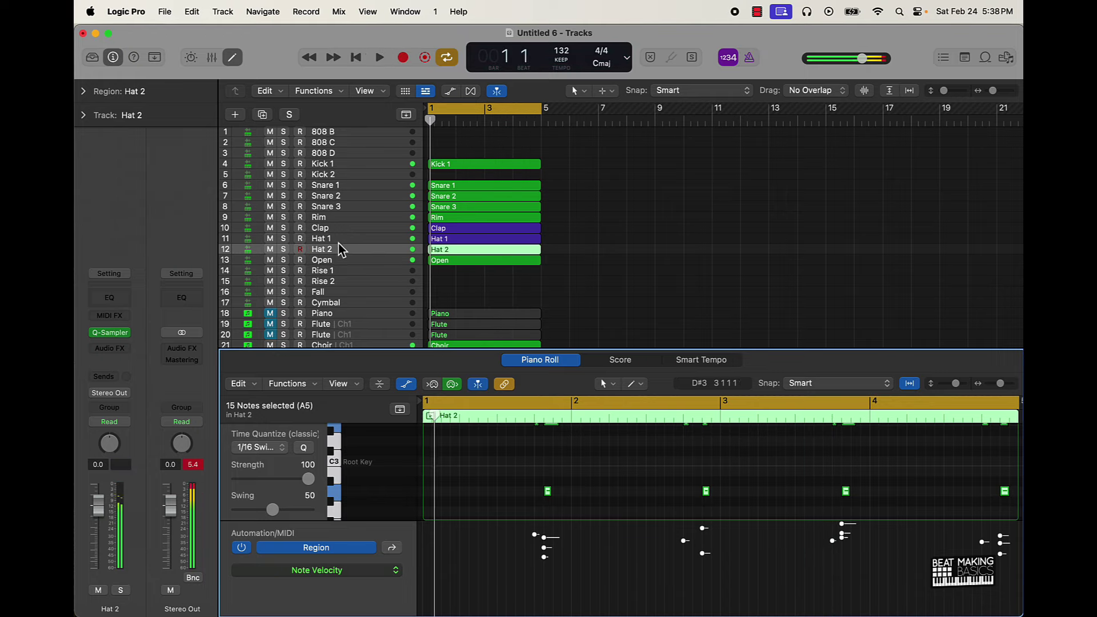
- Mute the Choir track, unmute the Piano track and restart the loop
scroll(348, 280, "down", 3)
key("space")
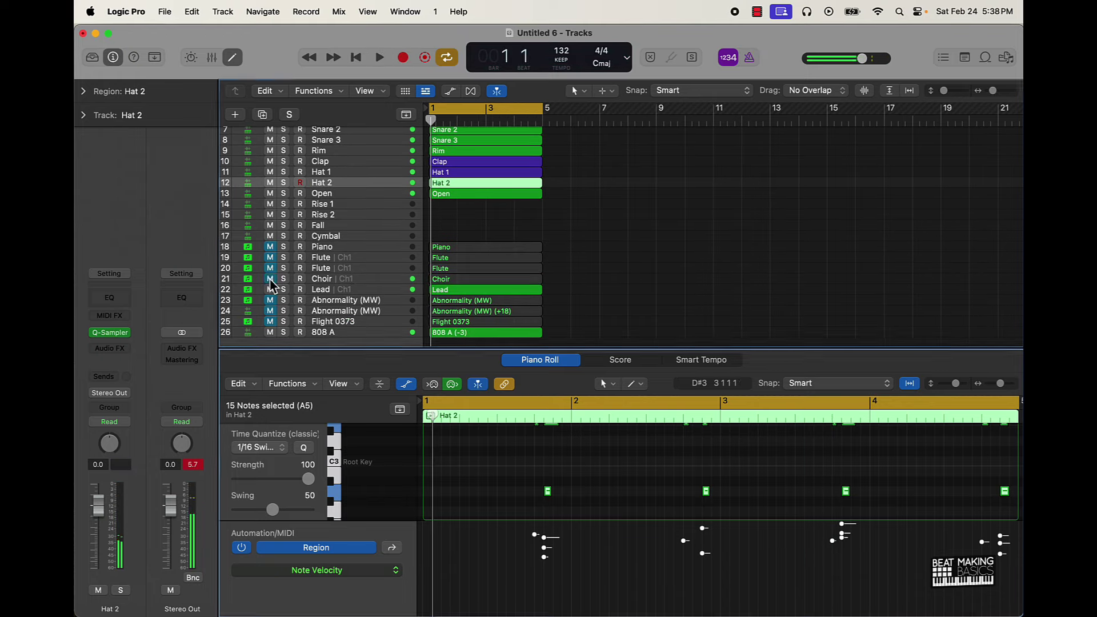
left_click(270, 247)
key("space")
key("space")
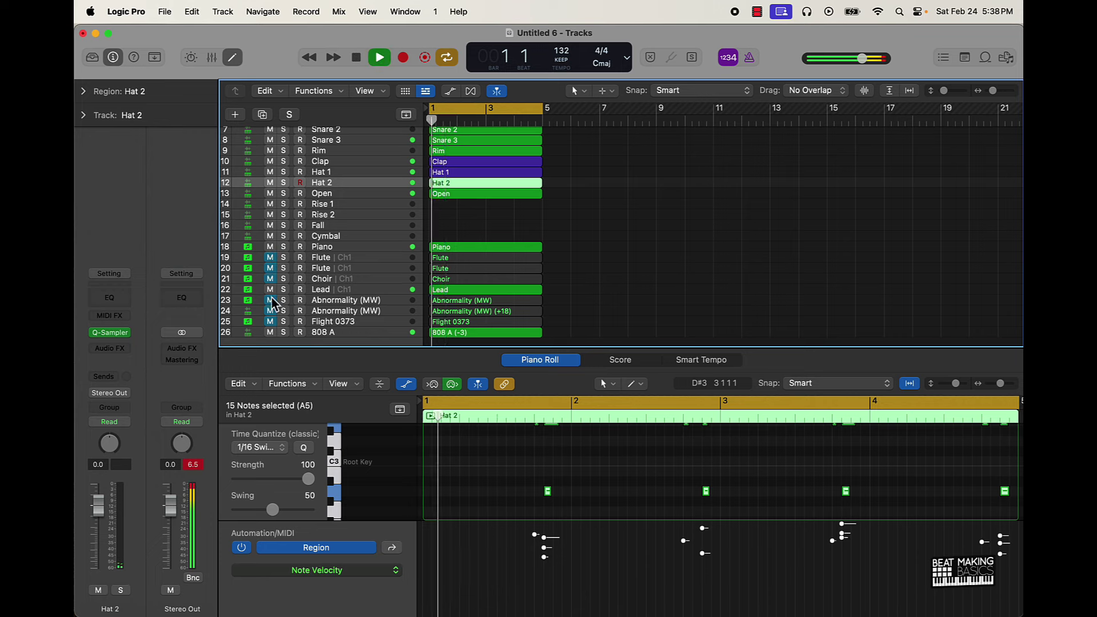
- Keep the Lead track unmuted, restart playback and move the Lead track directly below Piano
left_click(270, 290)
key("space")
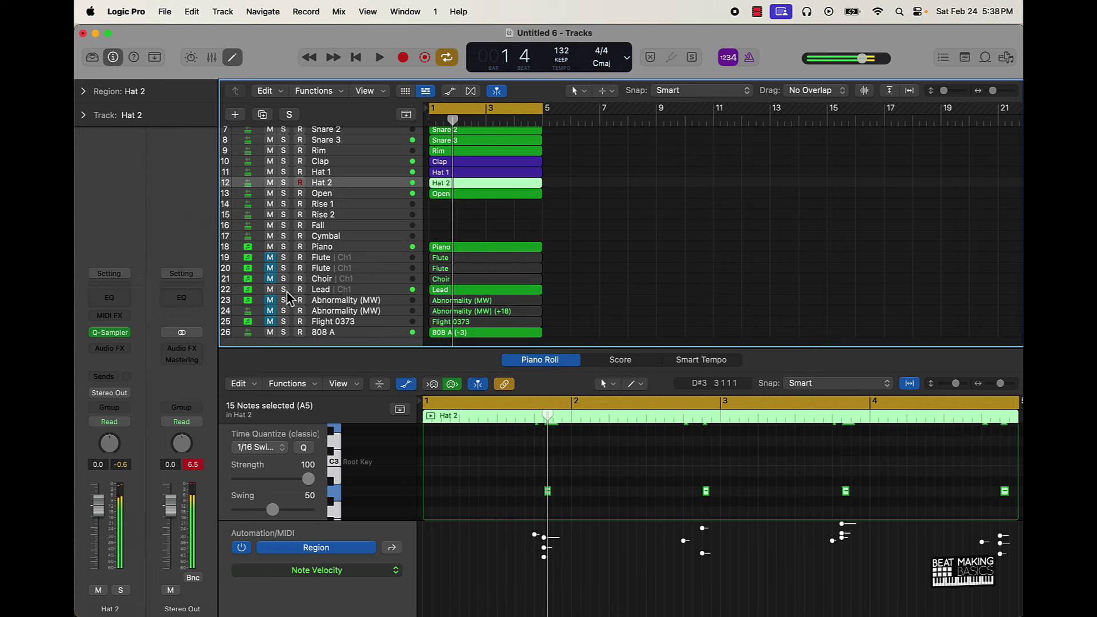
key("space")
left_click_drag(319, 289, 346, 257)
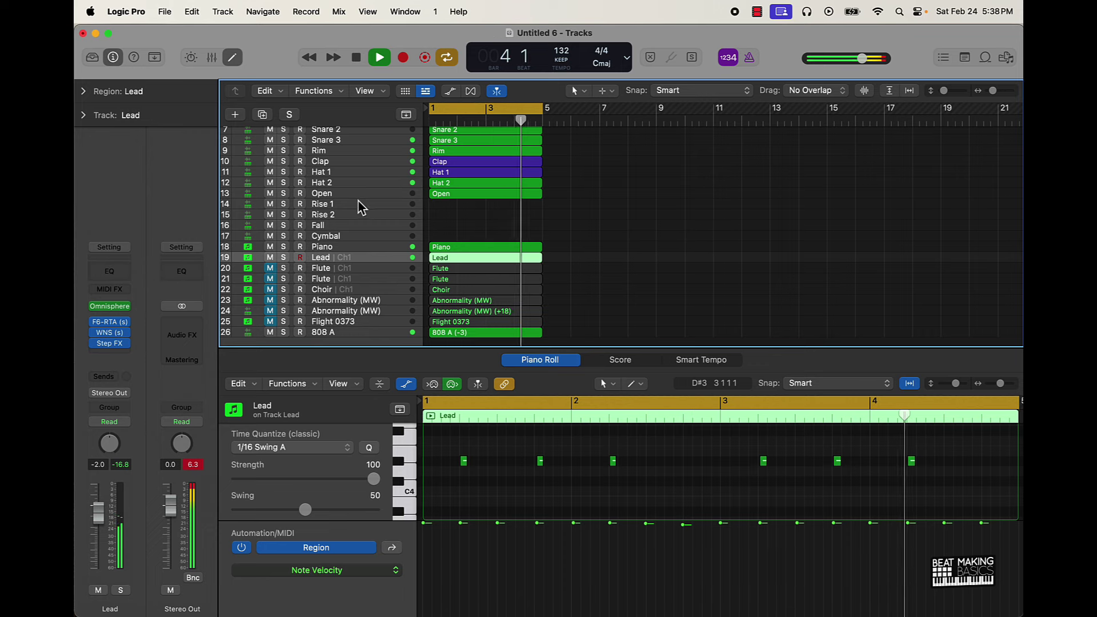
- Try the 808 A region on the 808 B track and solo that track to audition its sound
scroll(360, 206, "up", 4)
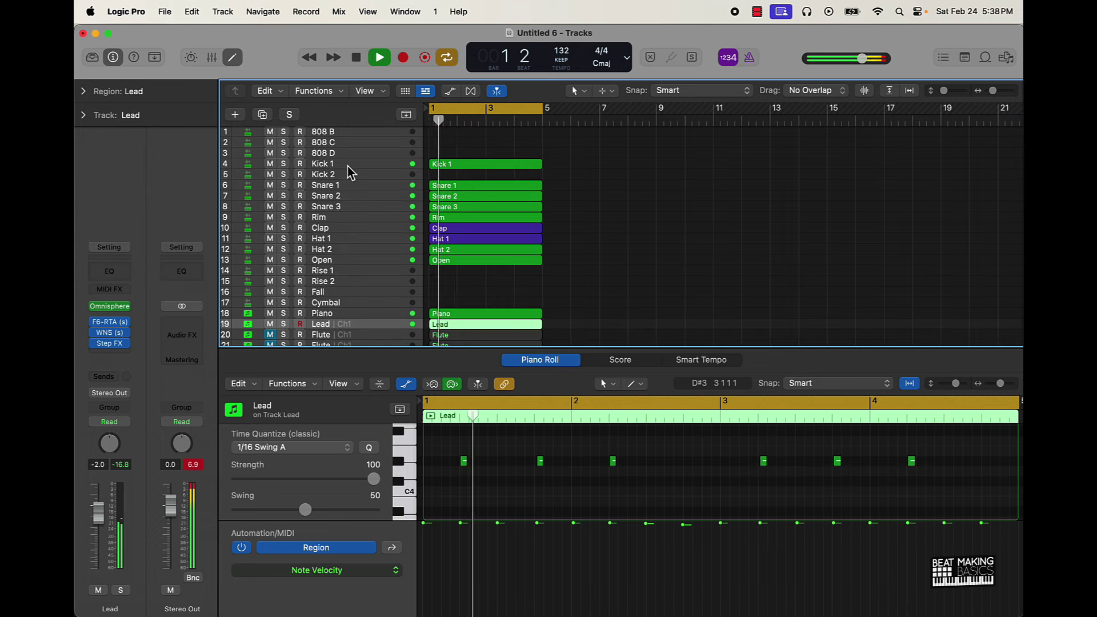
scroll(354, 178, "up", 2)
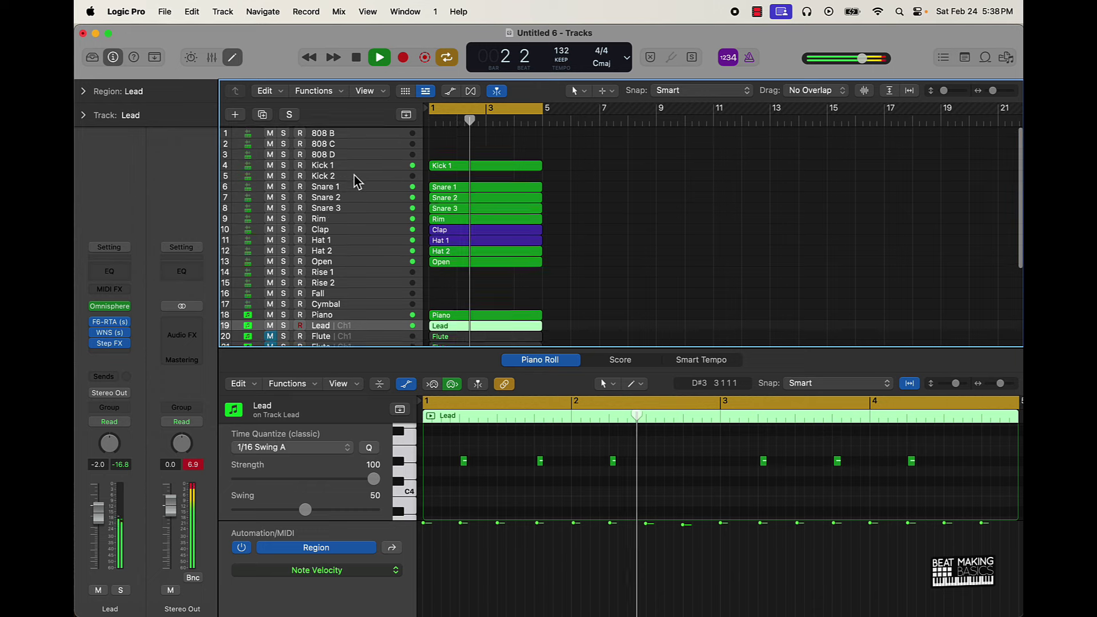
left_click(354, 134)
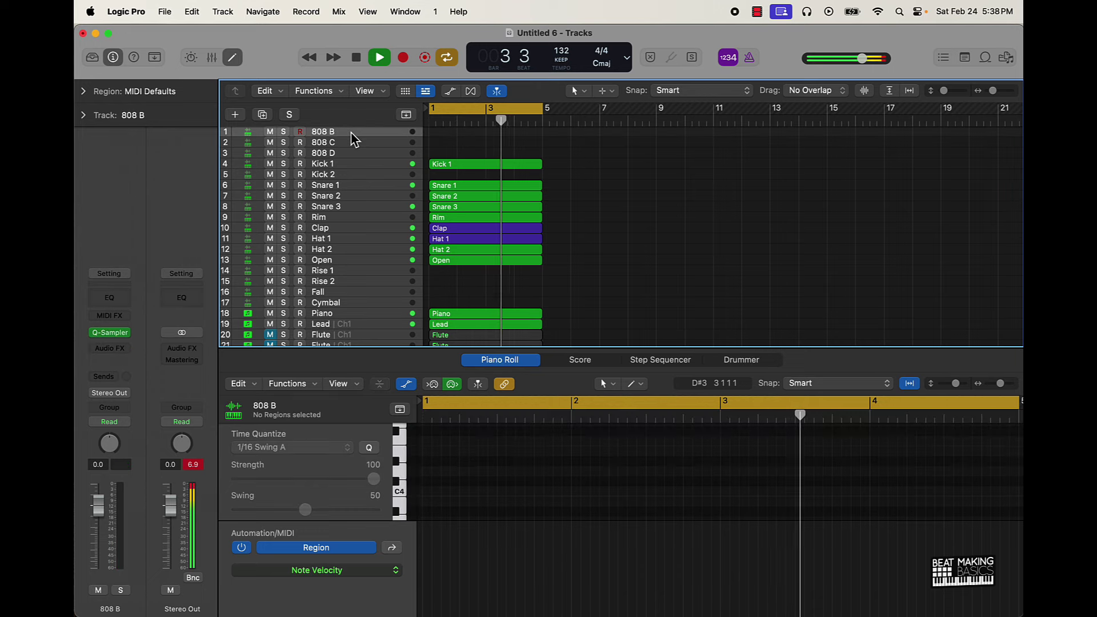
scroll(508, 243, "down", 2)
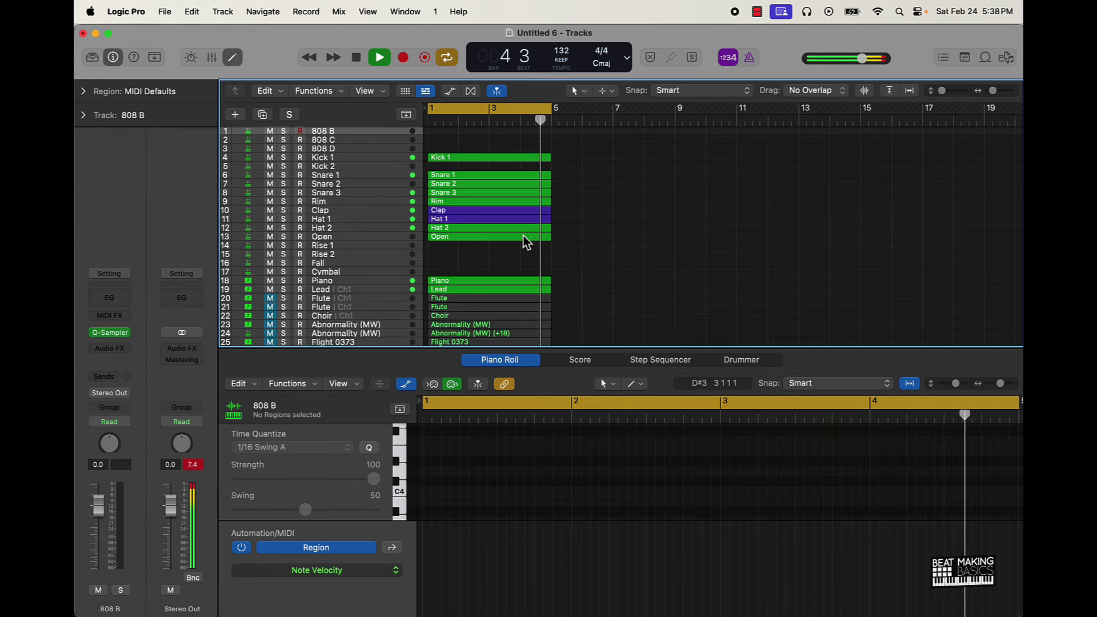
scroll(470, 272, "down", 4)
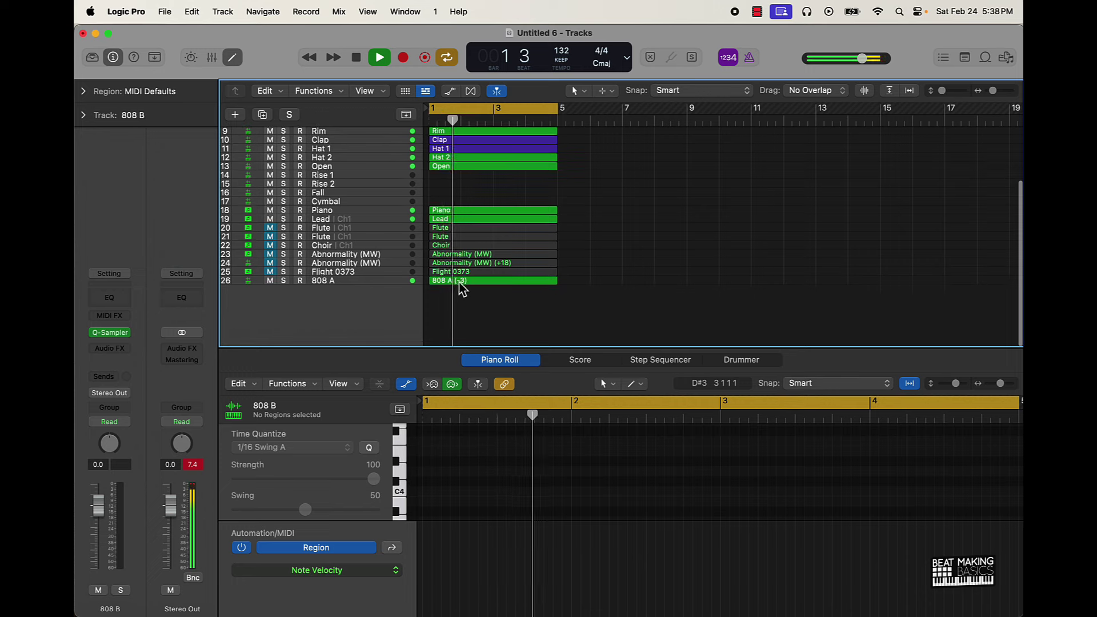
left_click_drag(460, 281, 441, 132)
key("space")
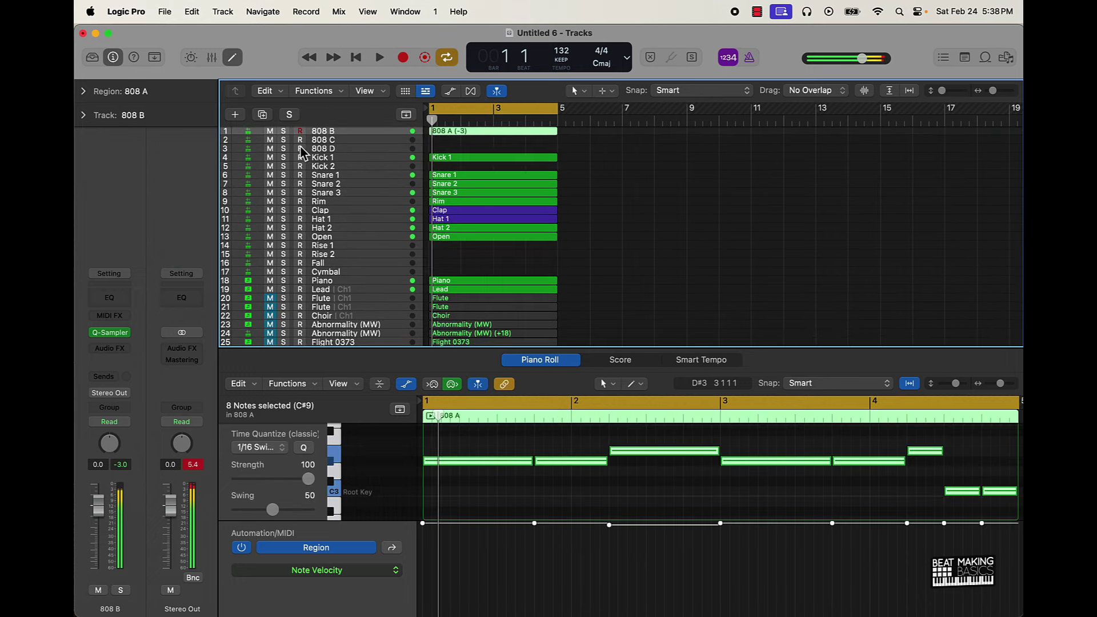
left_click(284, 132)
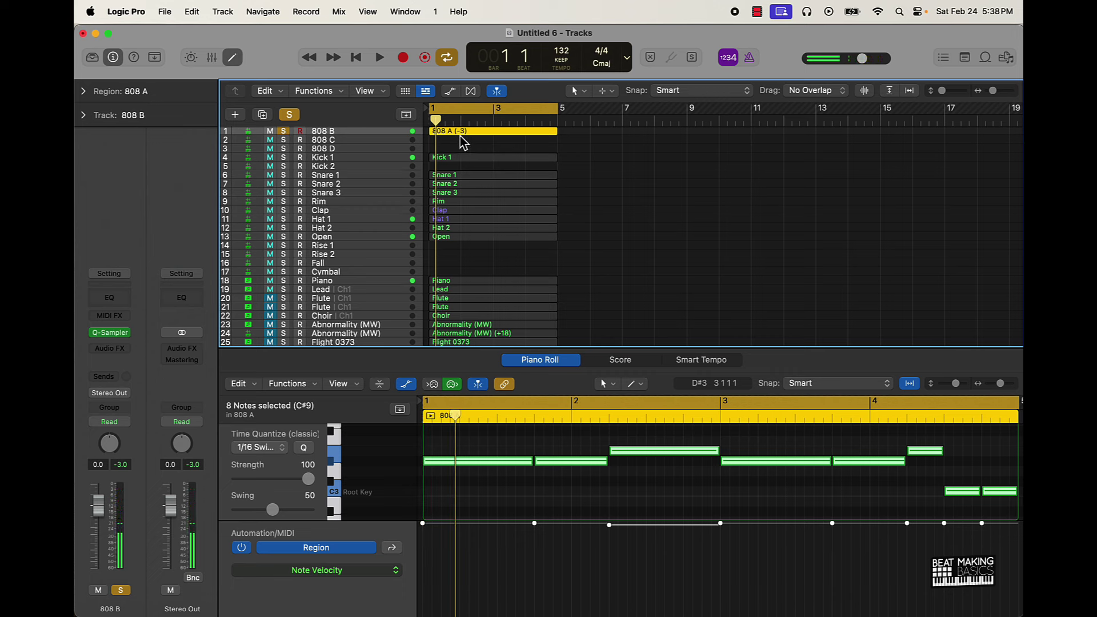
- Move the 808 A region to 808 C and on to 808 D, soloing each track to compare the sounds
left_click_drag(463, 143, 455, 141)
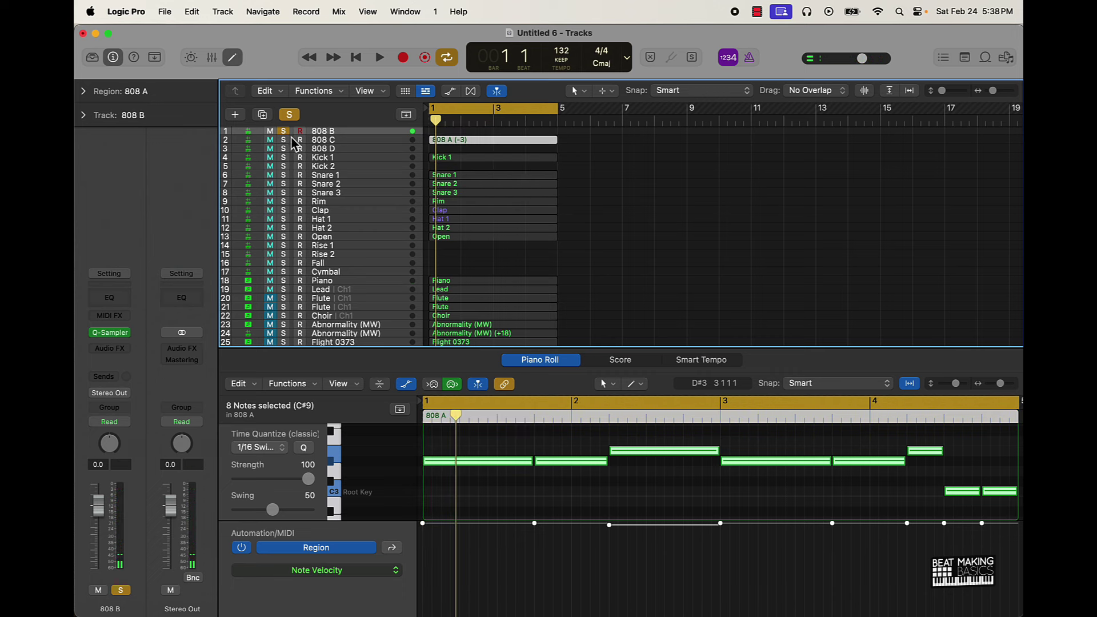
key("space")
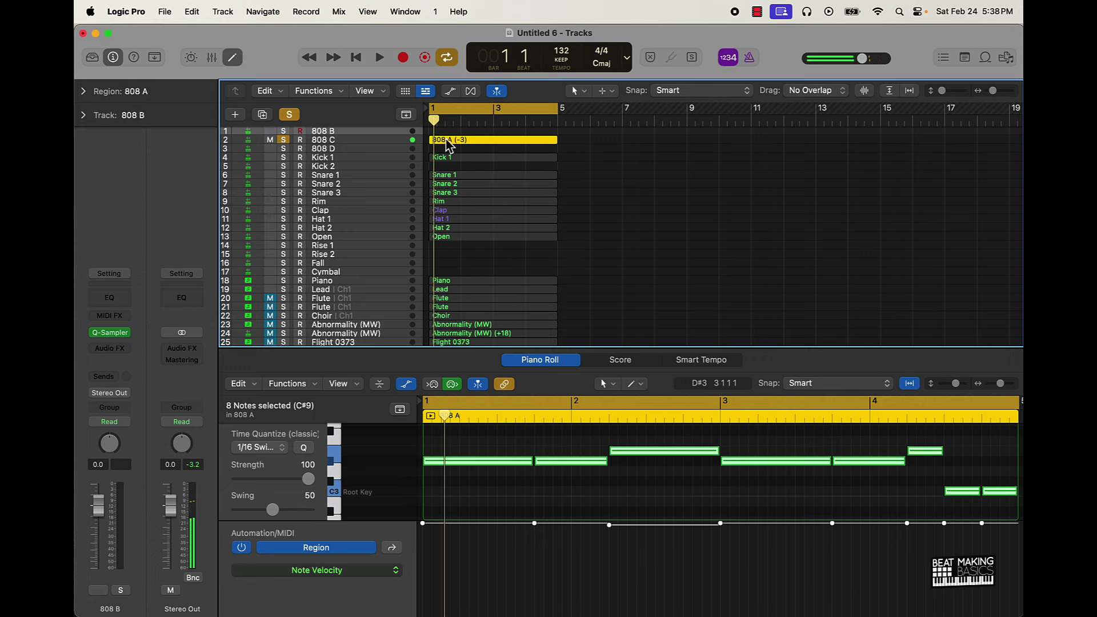
left_click_drag(448, 145, 310, 153)
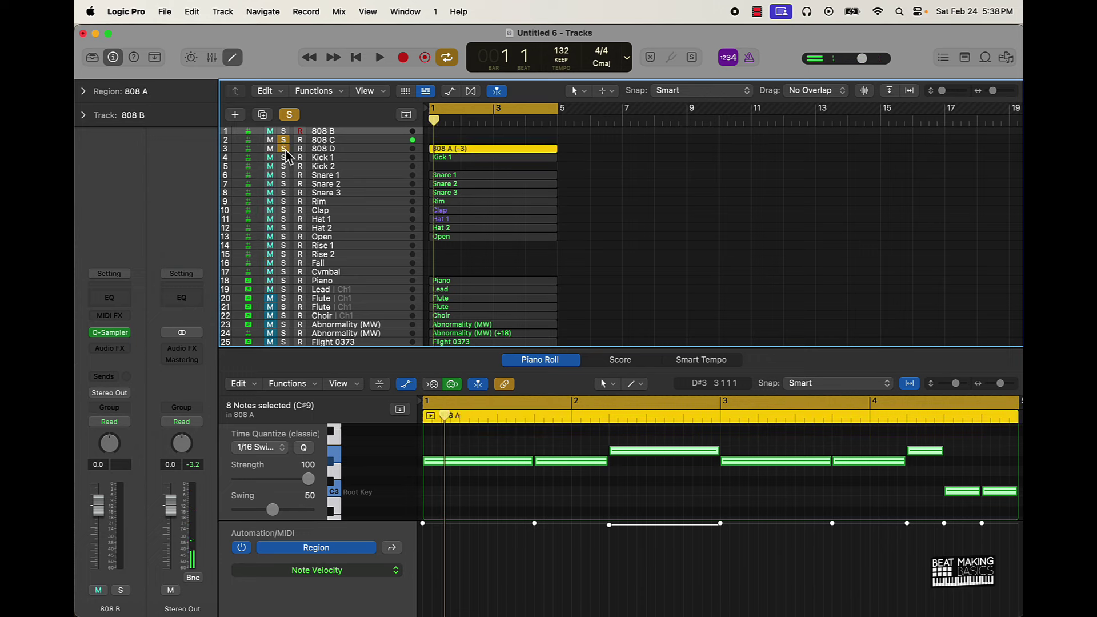
left_click(285, 141)
key("space")
key("space")
key("space")
key("space")
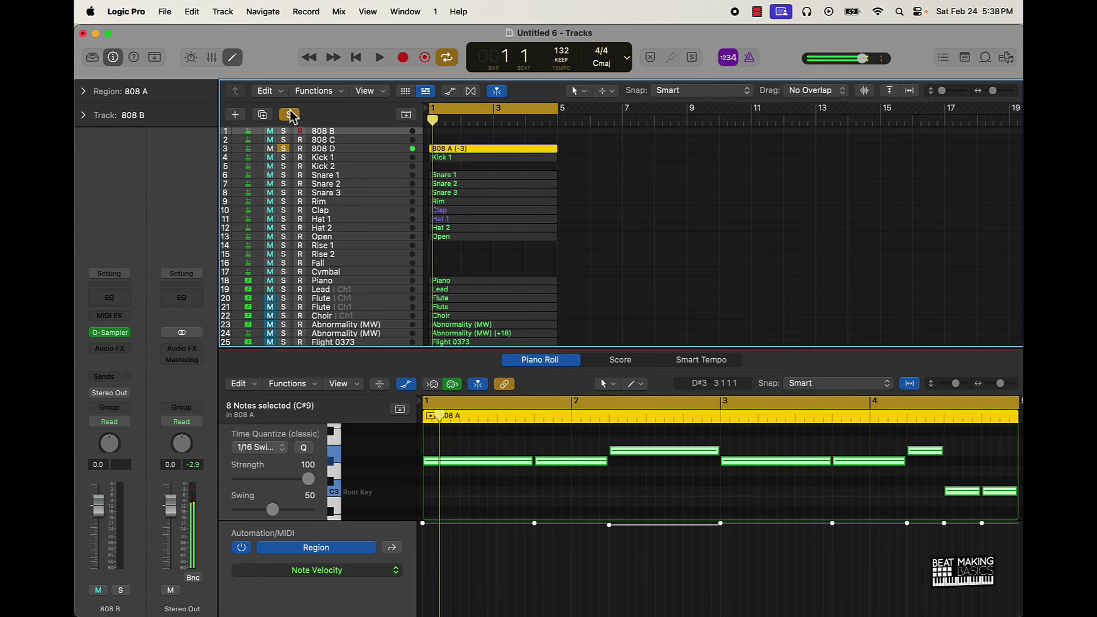
- Clear all solos and play back the full loop with the 808 part on 808 D
left_click(290, 116)
key("space")
scroll(435, 177, "down", 3)
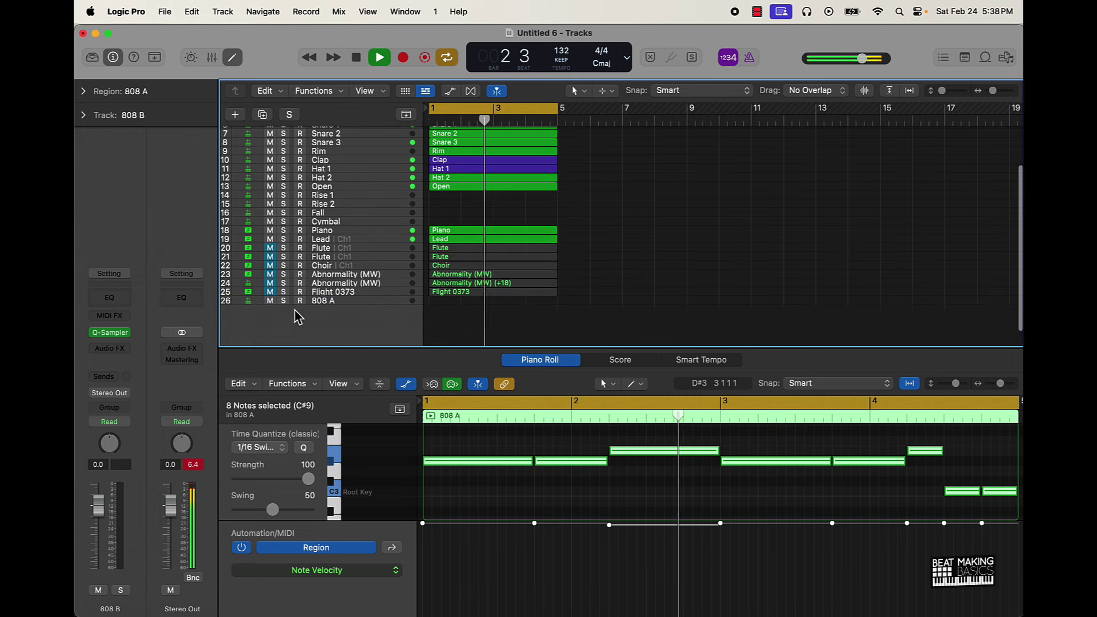
key("super+Left")
key("super+Right")
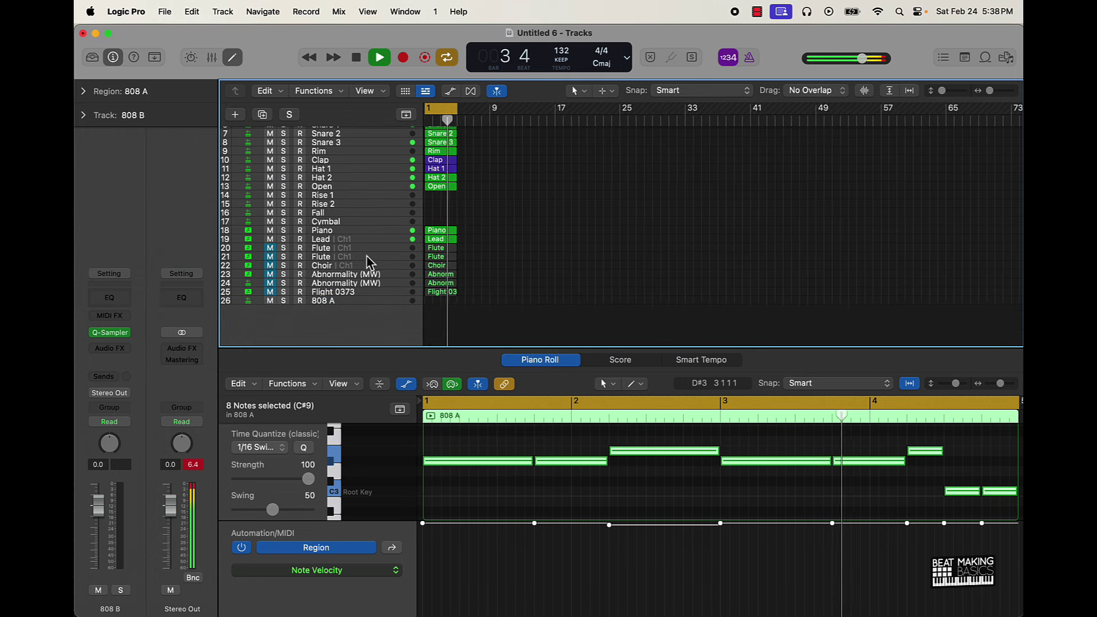
- Copy the 808 region from the 808 D track onto the 808 A track and move that track directly above 808 D
key("super+Right")
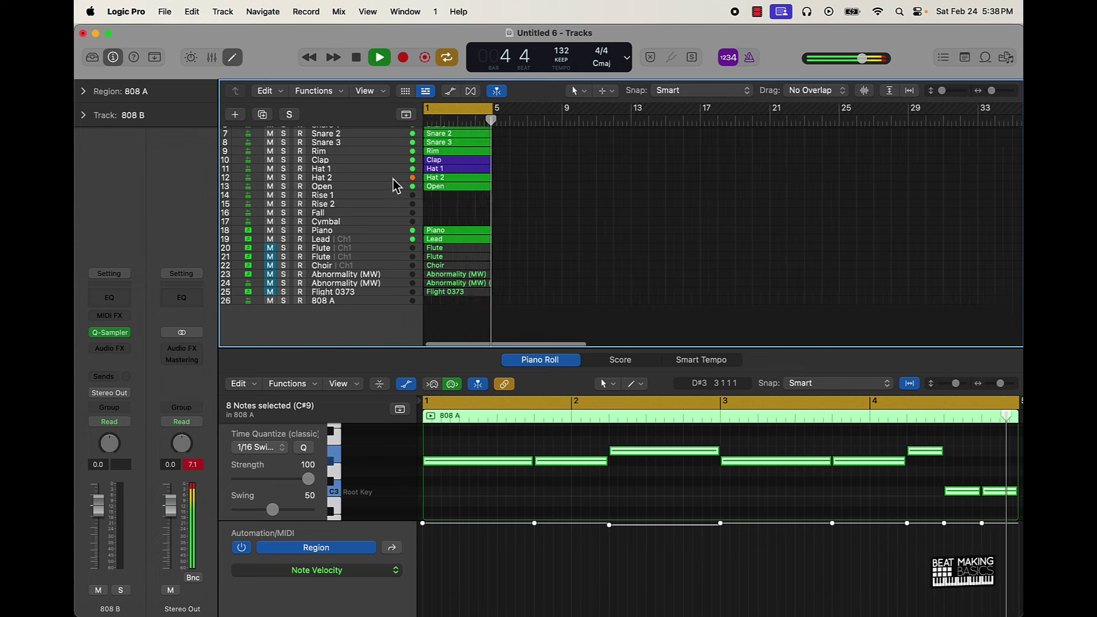
scroll(395, 179, "up", 3)
left_click_drag(470, 152, 461, 285)
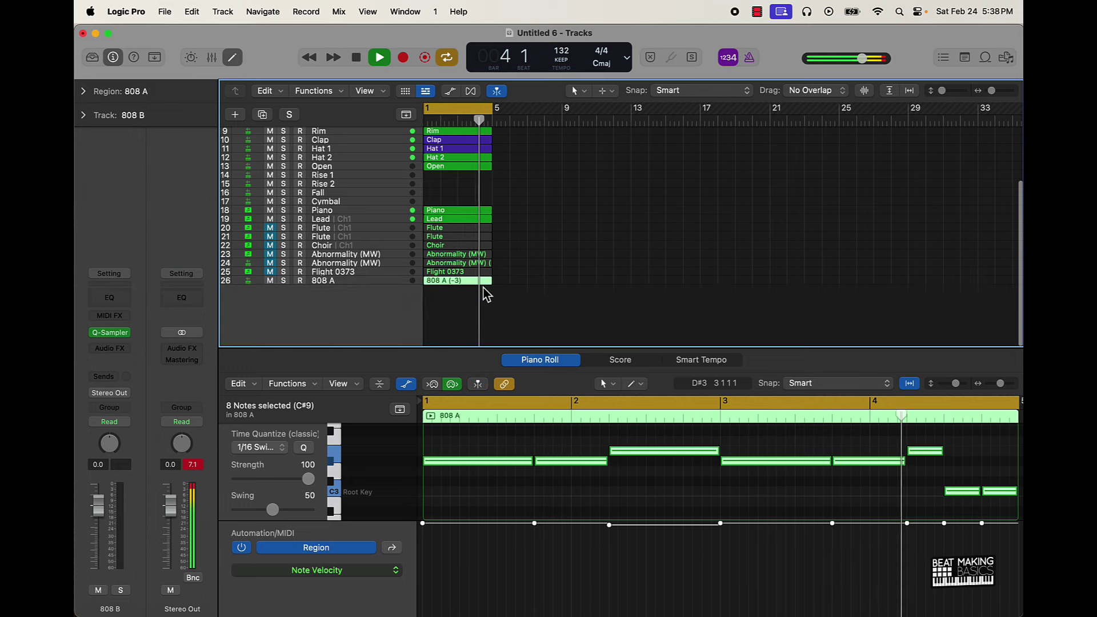
left_click_drag(343, 279, 350, 146)
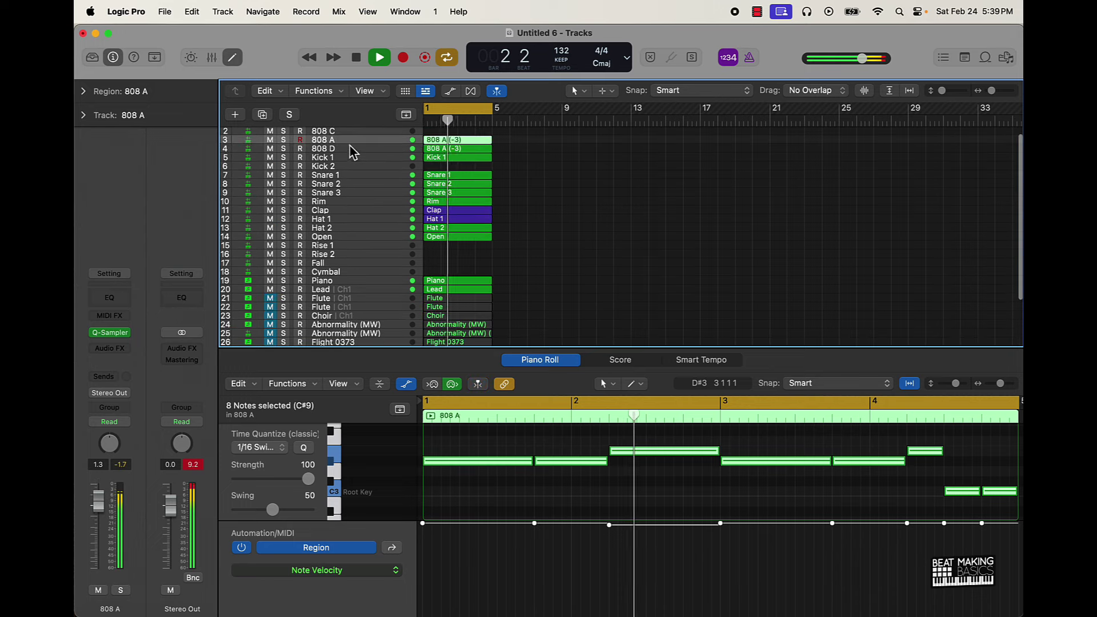
- Delete the unused 808 B, 808 C and Kick 2 tracks
scroll(365, 149, "up", 1)
left_click(358, 133)
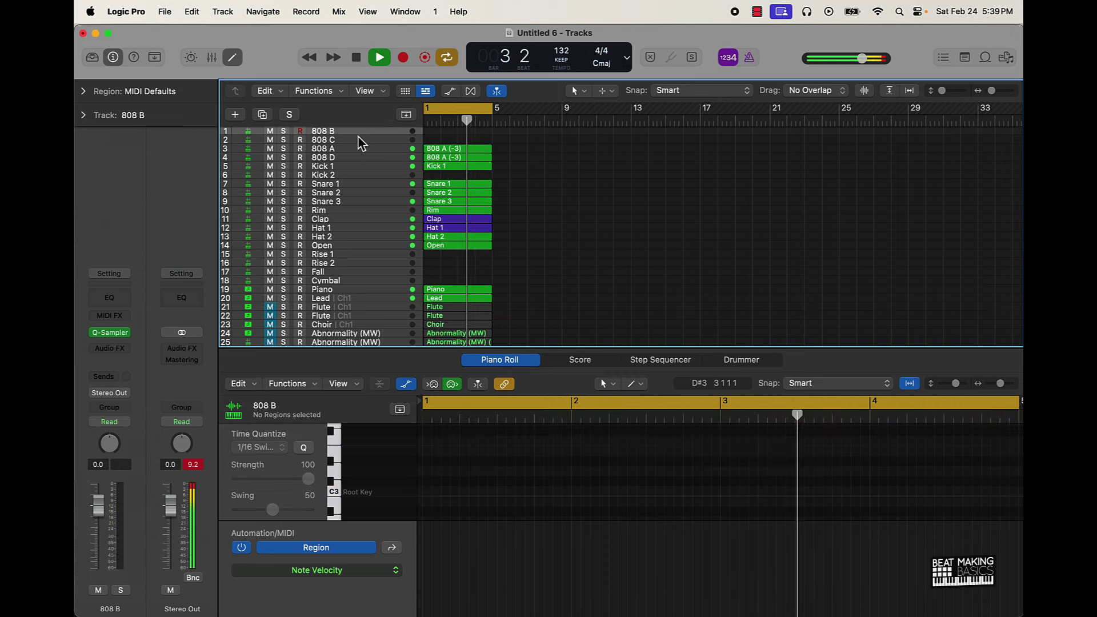
left_click(357, 142, "shift")
key("super+BackSpace")
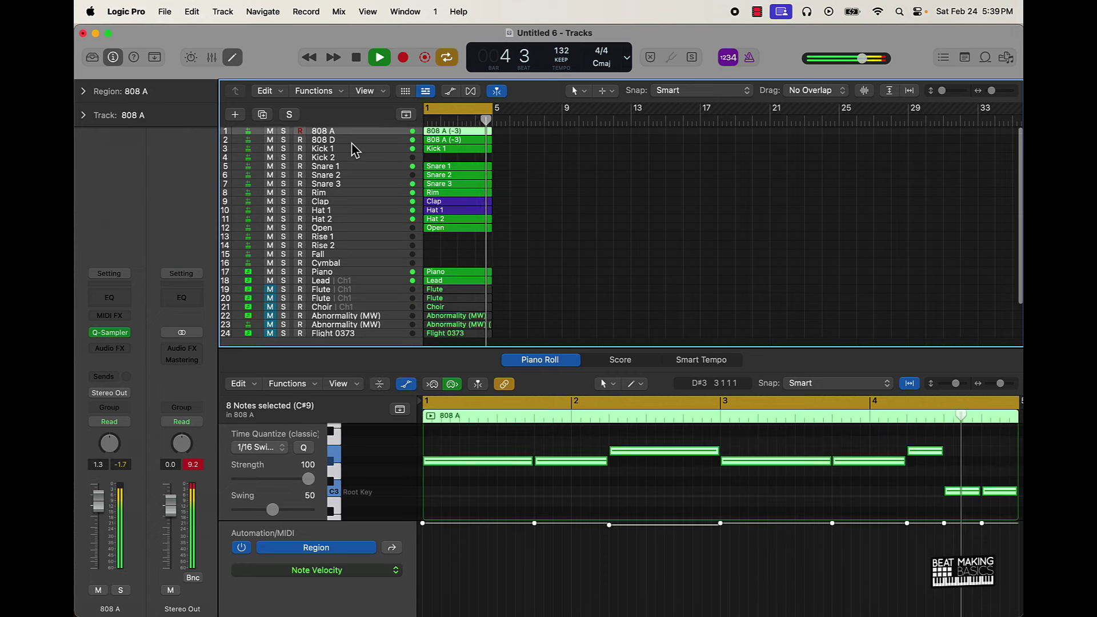
left_click(344, 160)
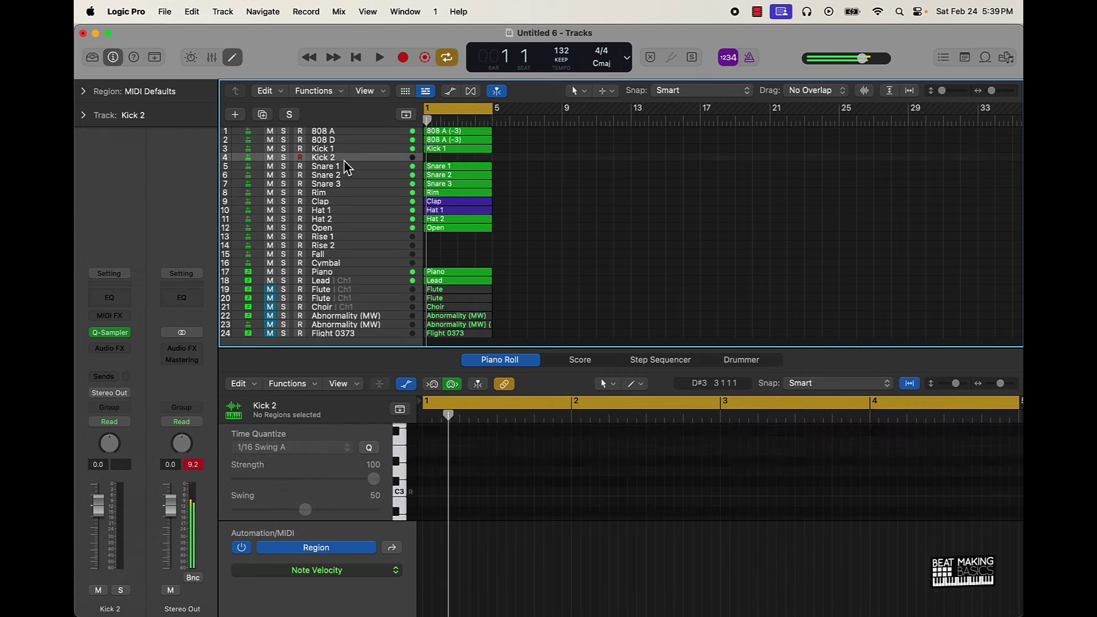
key("super+BackSpace")
- Restart playback and unmute both Flute tracks and the Flight 0373 track, keeping Choir muted
key("space")
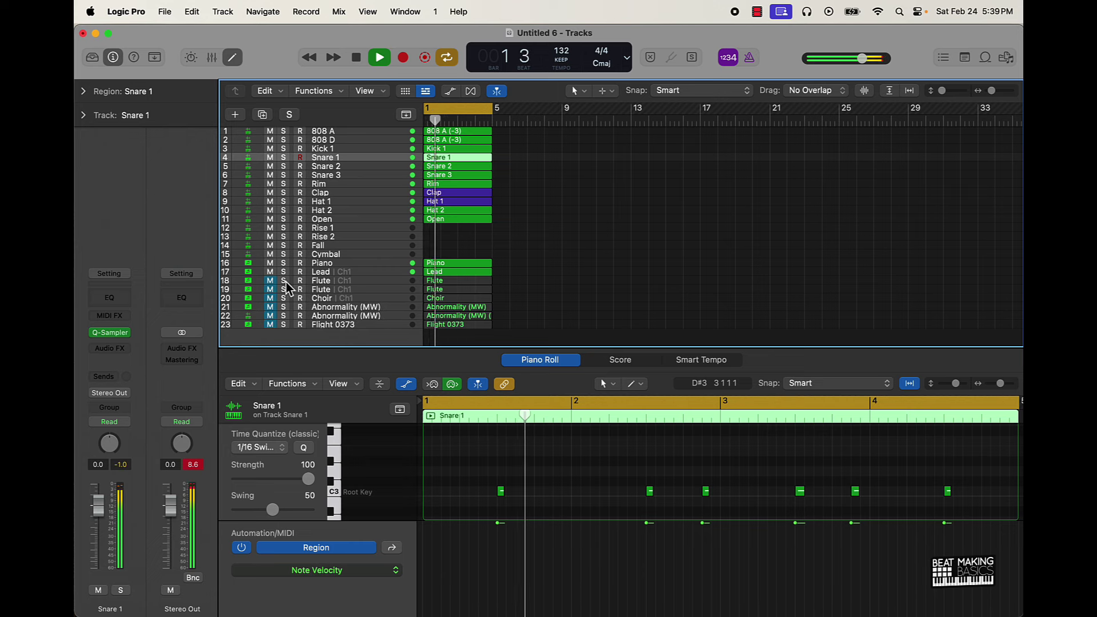
left_click(270, 280)
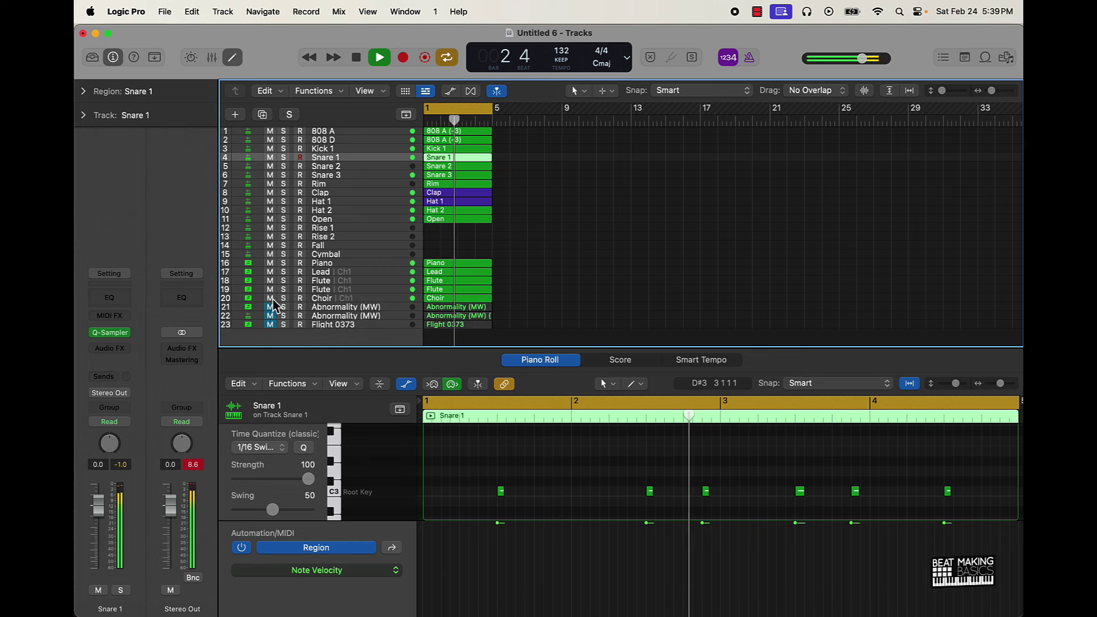
left_click(271, 298)
left_click(269, 325)
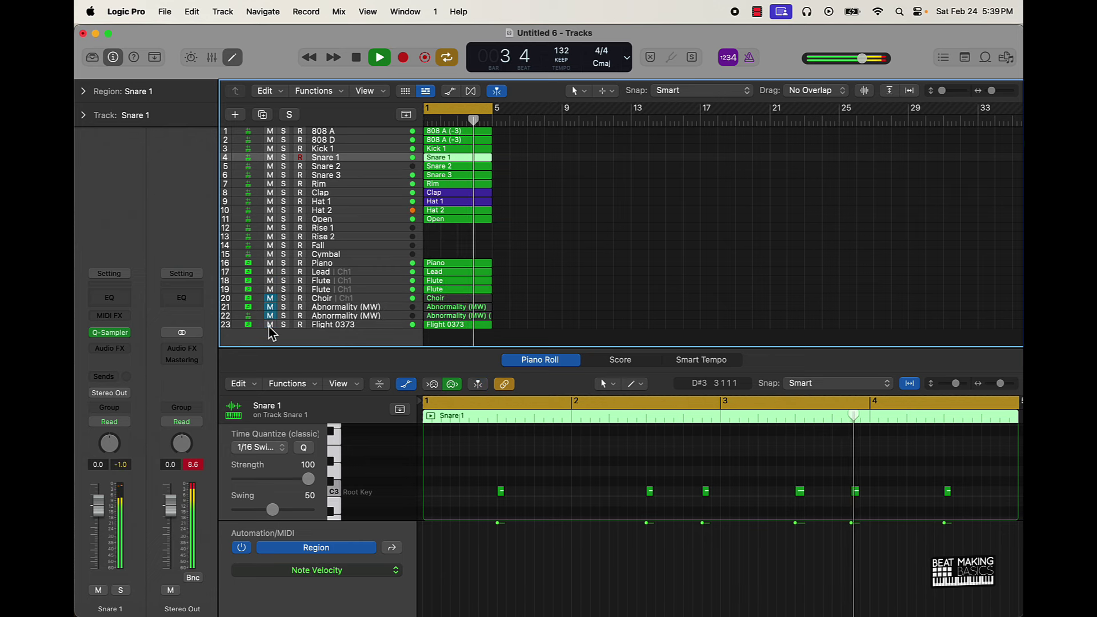
- Select the Flight 0373 track to check its level in the mix and reset the Stereo Out peak reading
left_click(320, 325)
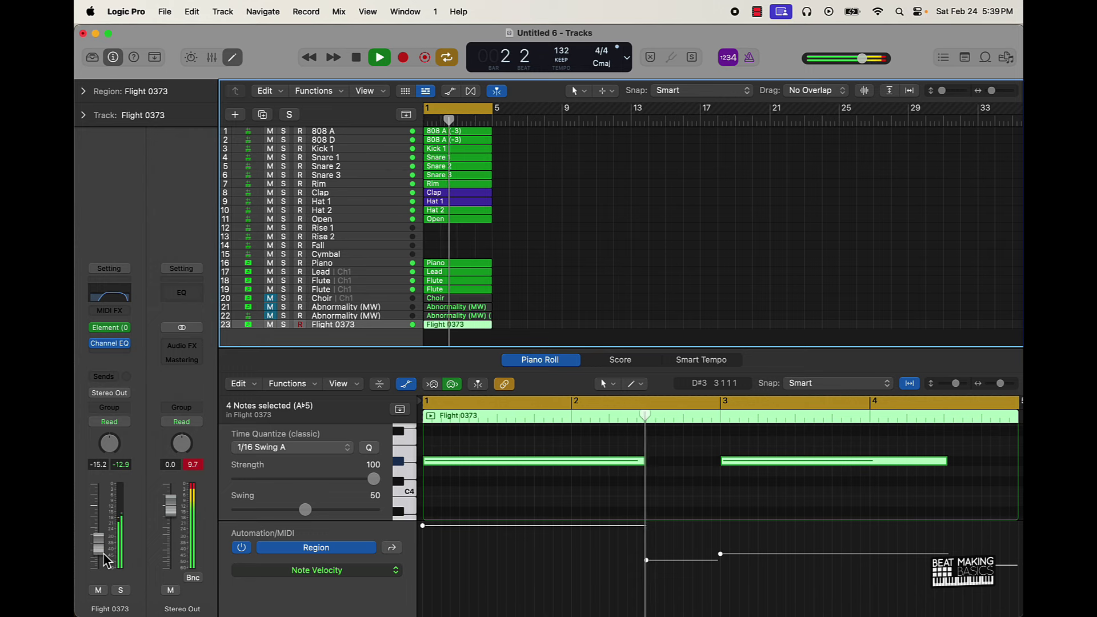
left_click(195, 465)
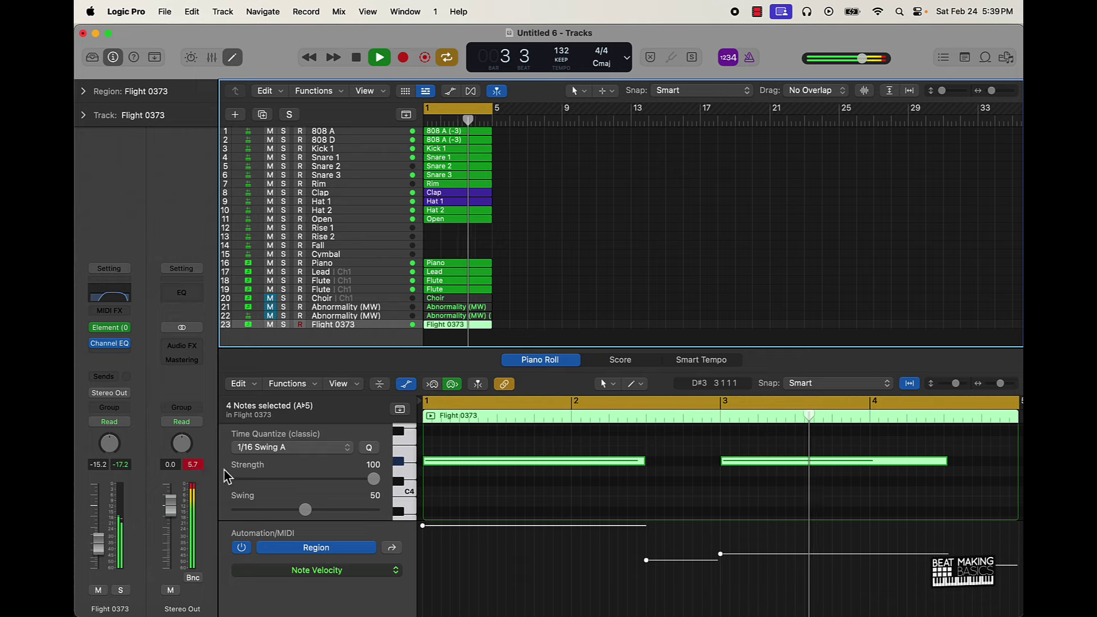